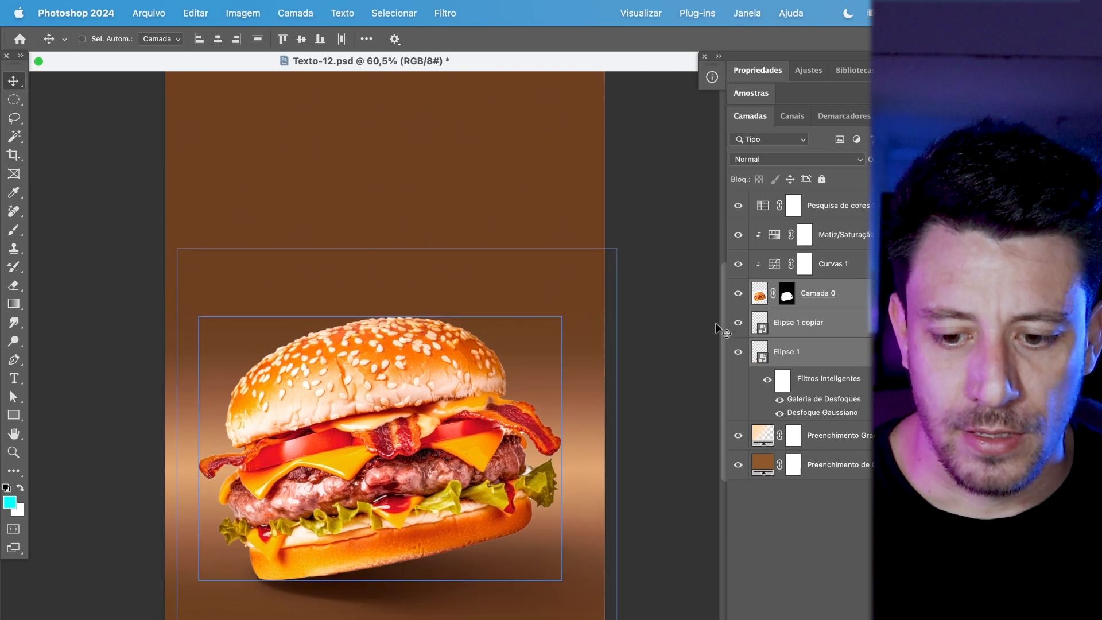
# - Group the burger image with its two ellipse layers and adjustment layers, and name the group "Foto"
pyautogui.click(832, 264)
pyautogui.click(815, 217)
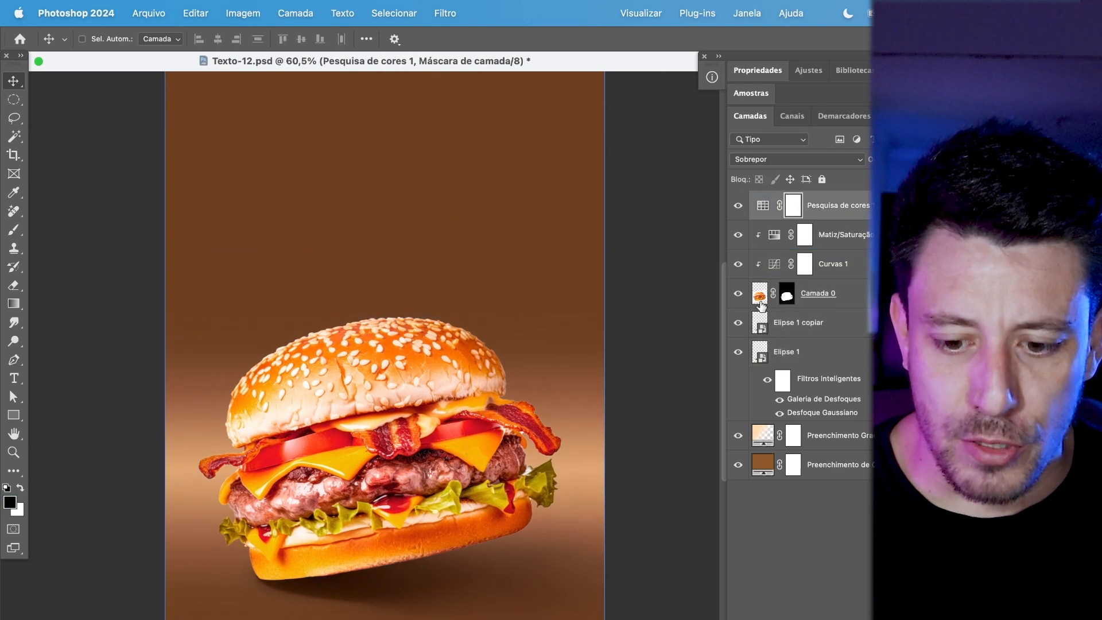
pyautogui.click(827, 351)
pyautogui.click(844, 264)
pyautogui.click(836, 329)
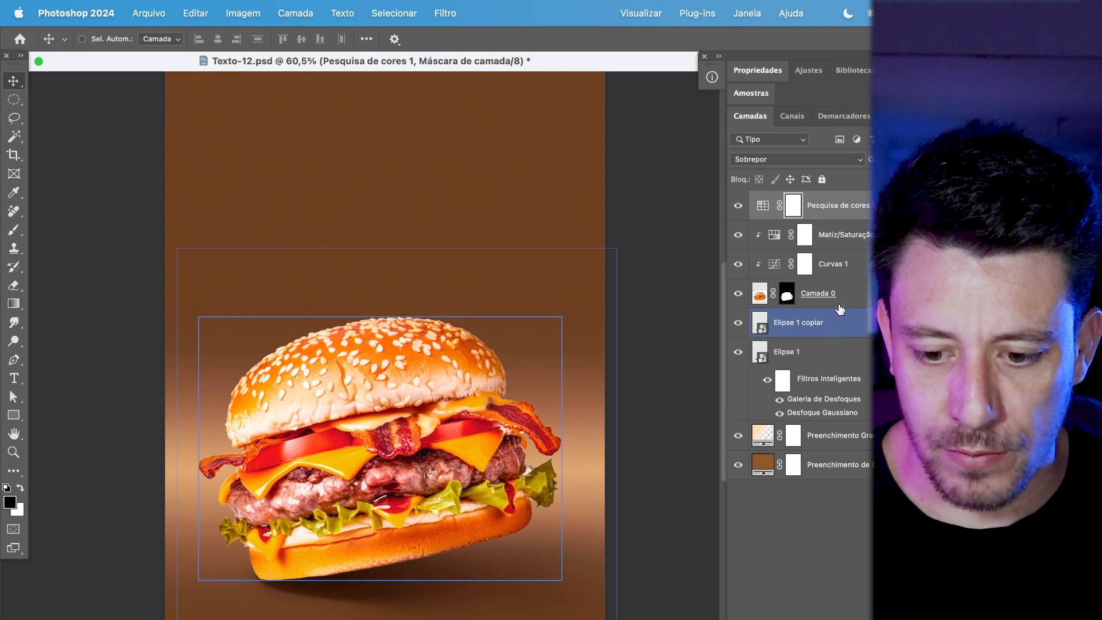
pyautogui.keyDown('shift'); pyautogui.click(832, 352); pyautogui.keyUp('shift')
pyautogui.press('super+g')
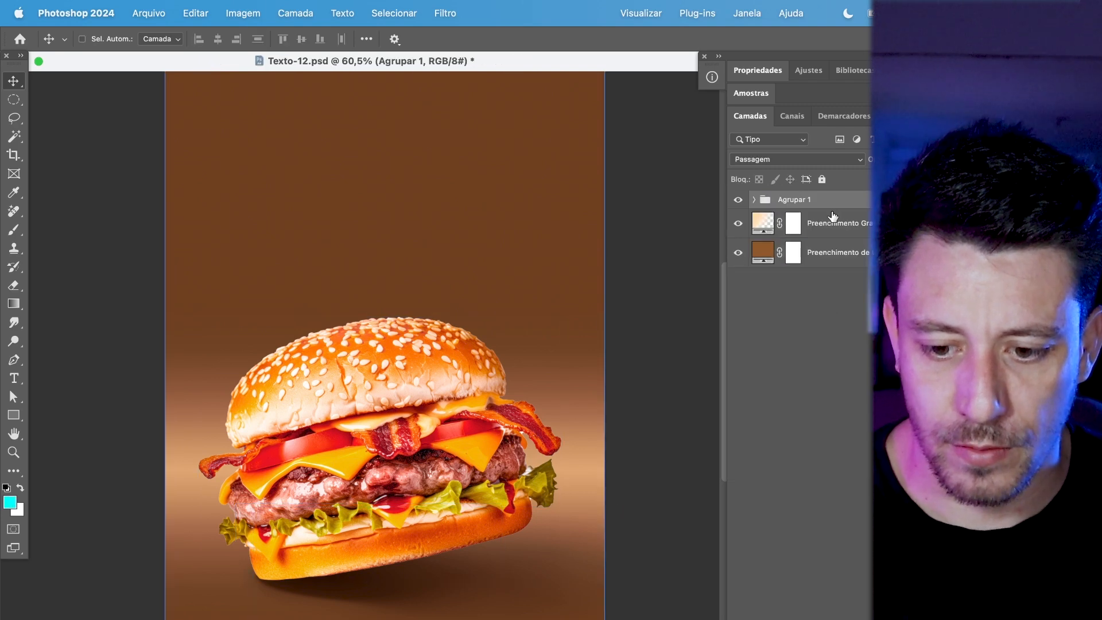
pyautogui.doubleClick(795, 200)
pyautogui.write('Foto')
pyautogui.press('Return')
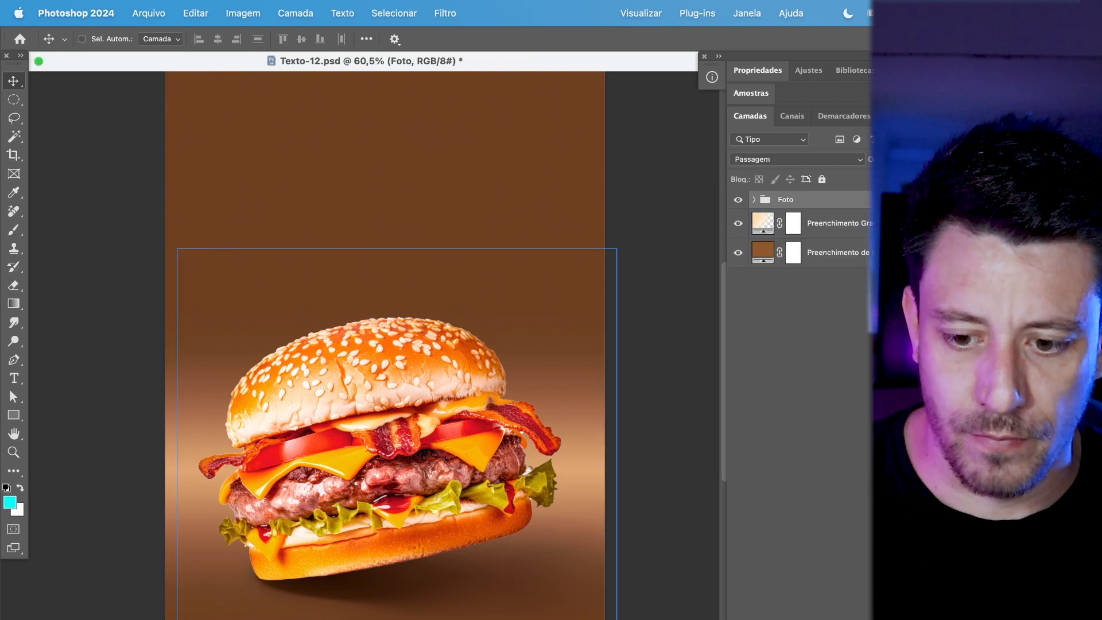
# - Group the gradient fill and solid colour fill layers, and name the group "Background"
pyautogui.click(850, 228)
pyautogui.keyDown('shift'); pyautogui.click(855, 250); pyautogui.keyUp('shift')
pyautogui.press('super+g')
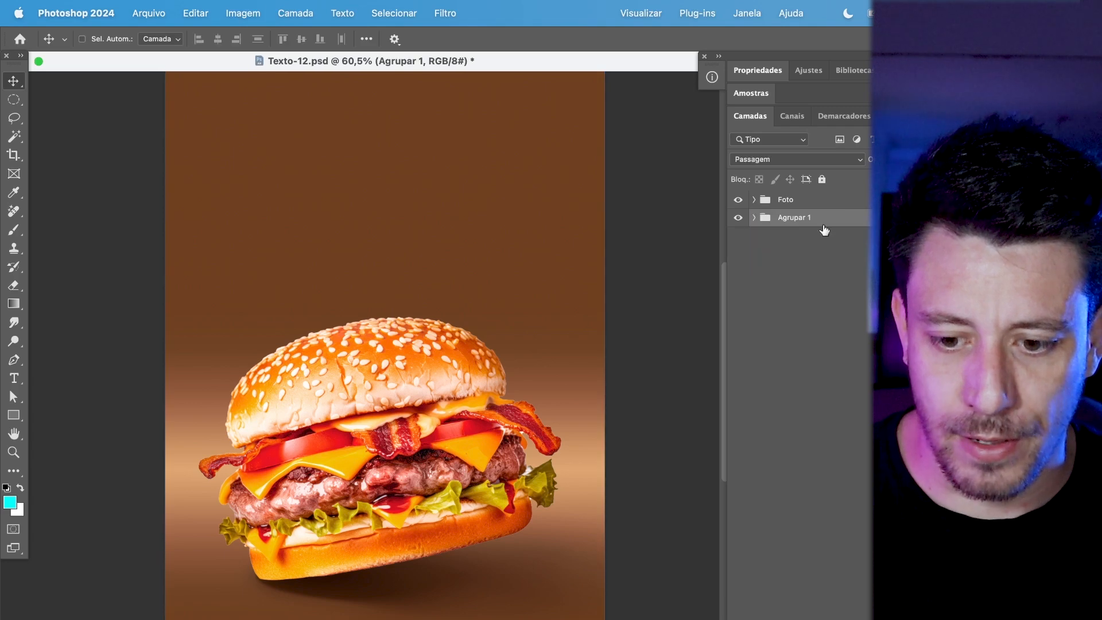
pyautogui.doubleClick(798, 217)
pyautogui.write('Background')
pyautogui.press('Return')
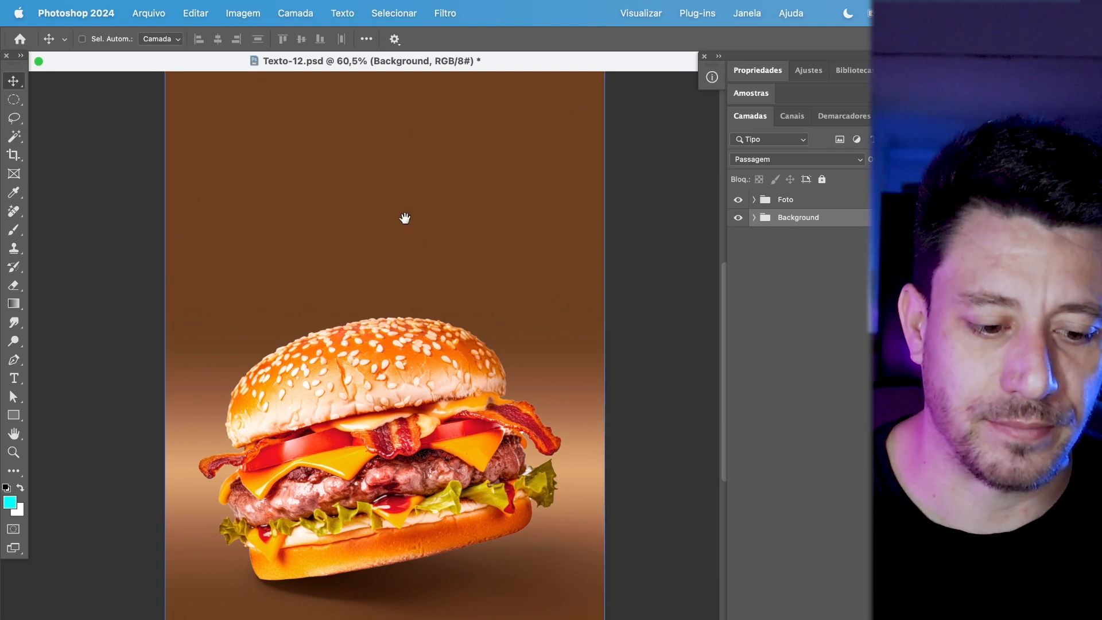
# - Add the point text "Delicioso" in white Lato Heavy, 83 pt, on the empty brown area above the burger
pyautogui.moveTo(403, 218); pyautogui.dragTo(423, 235)
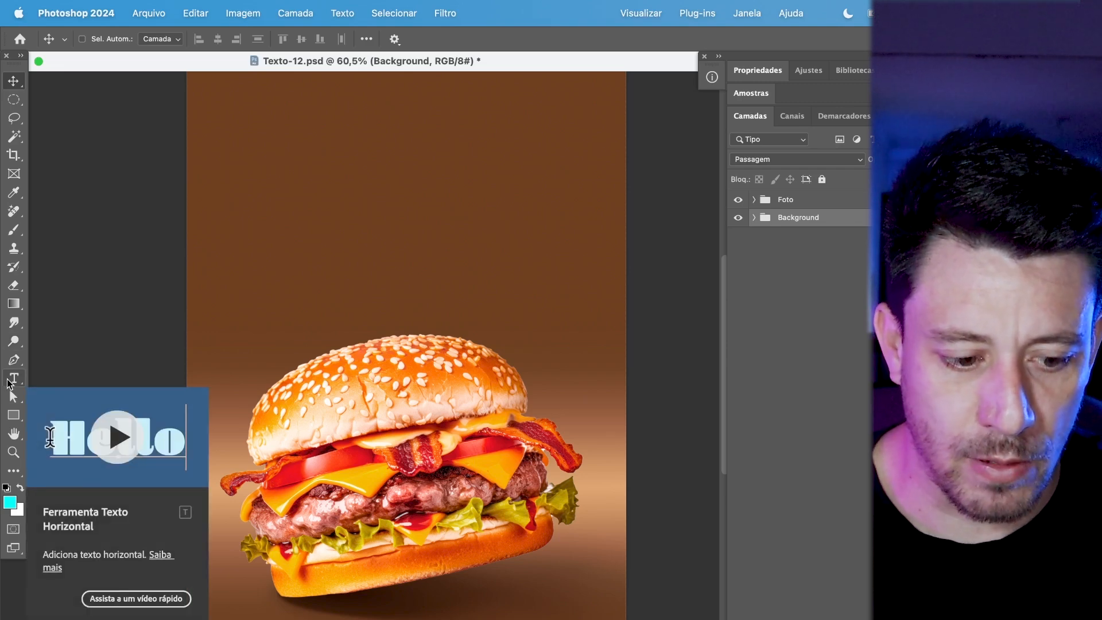
pyautogui.click(12, 382)
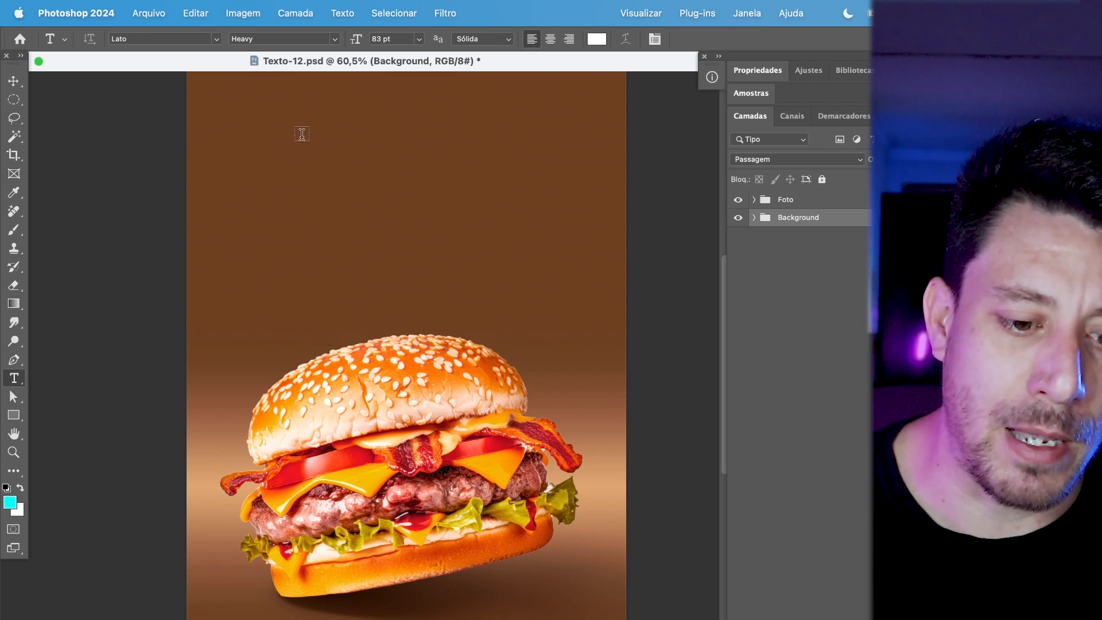
pyautogui.click(302, 134)
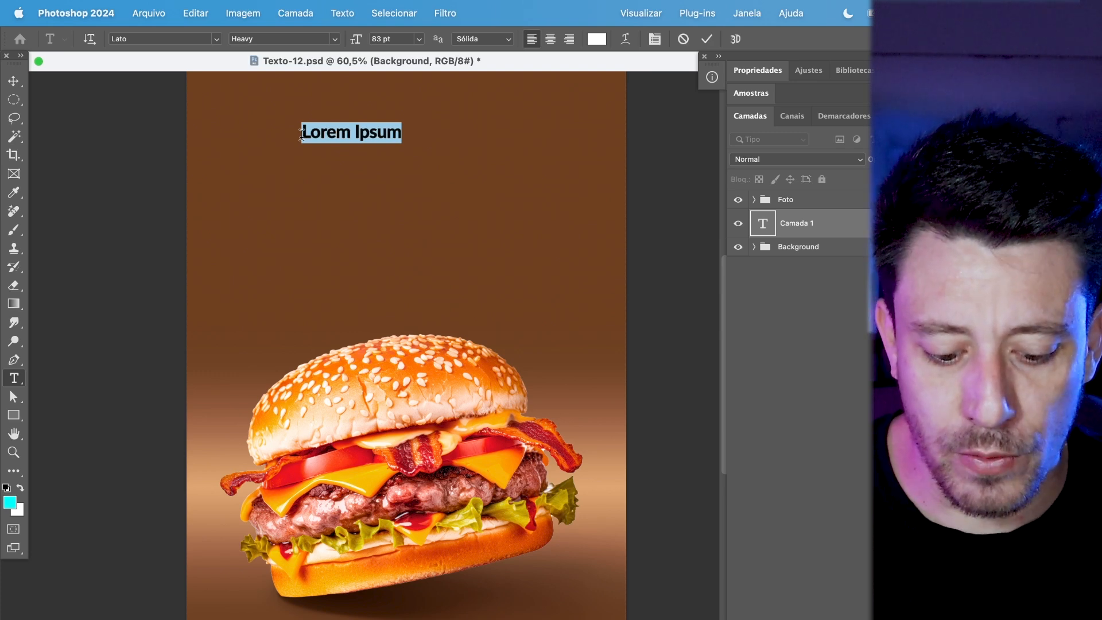
pyautogui.write('De')
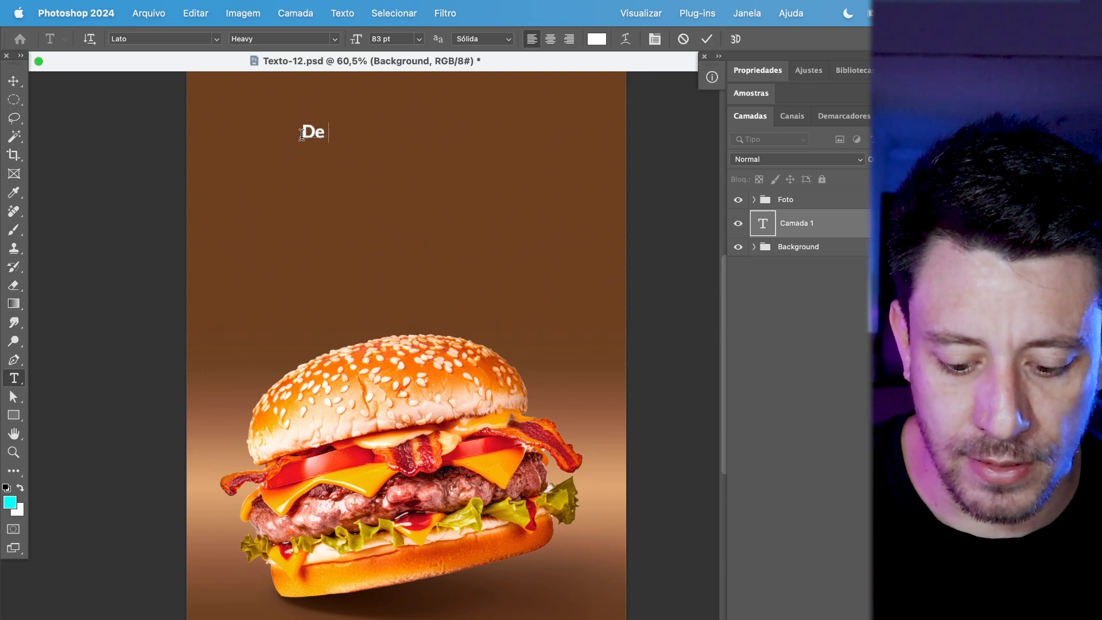
pyautogui.write('licioso')
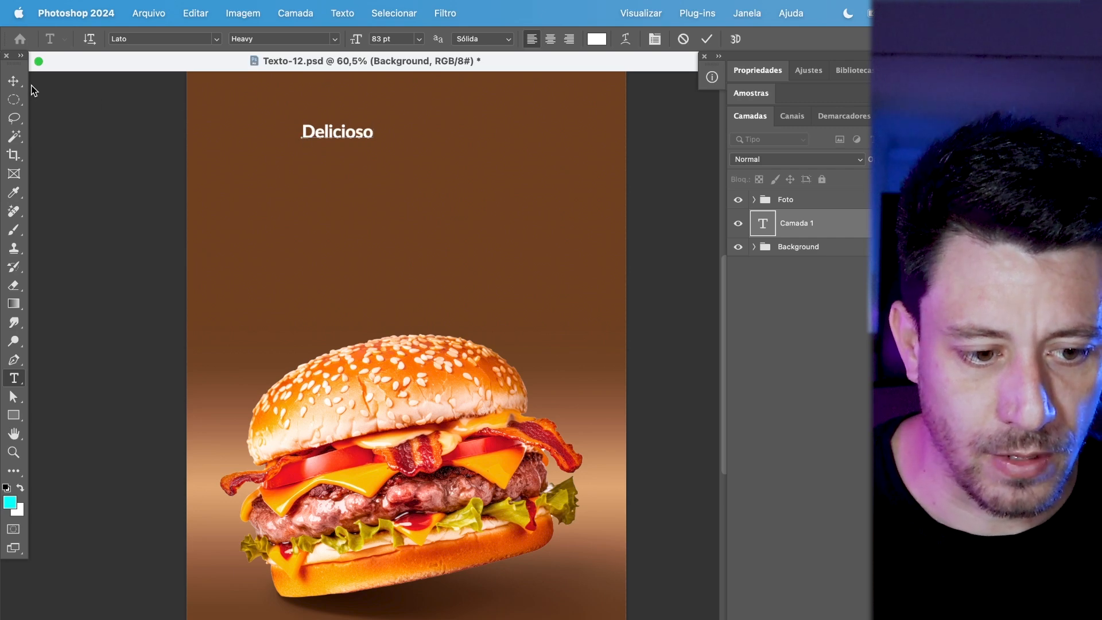
pyautogui.click(14, 82)
# - Duplicate the "Delicioso" text, place the copy just below the original and change its wording to "X-Burguer"
pyautogui.press('super+j')
pyautogui.moveTo(377, 156); pyautogui.dragTo(376, 187)
pyautogui.doubleClick(351, 163)
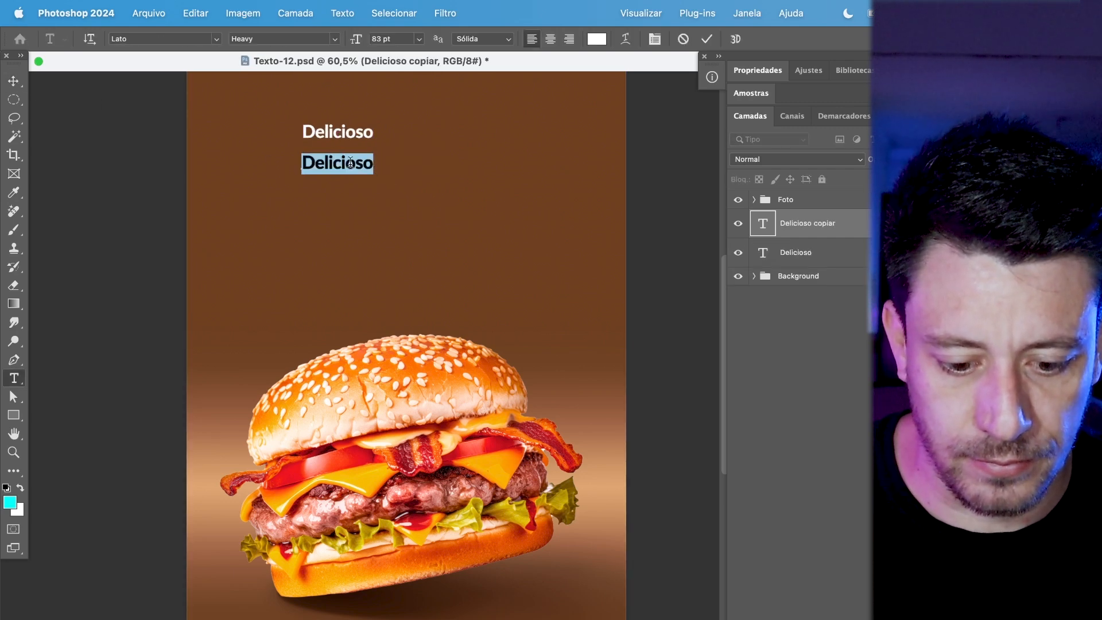
pyautogui.write('X')
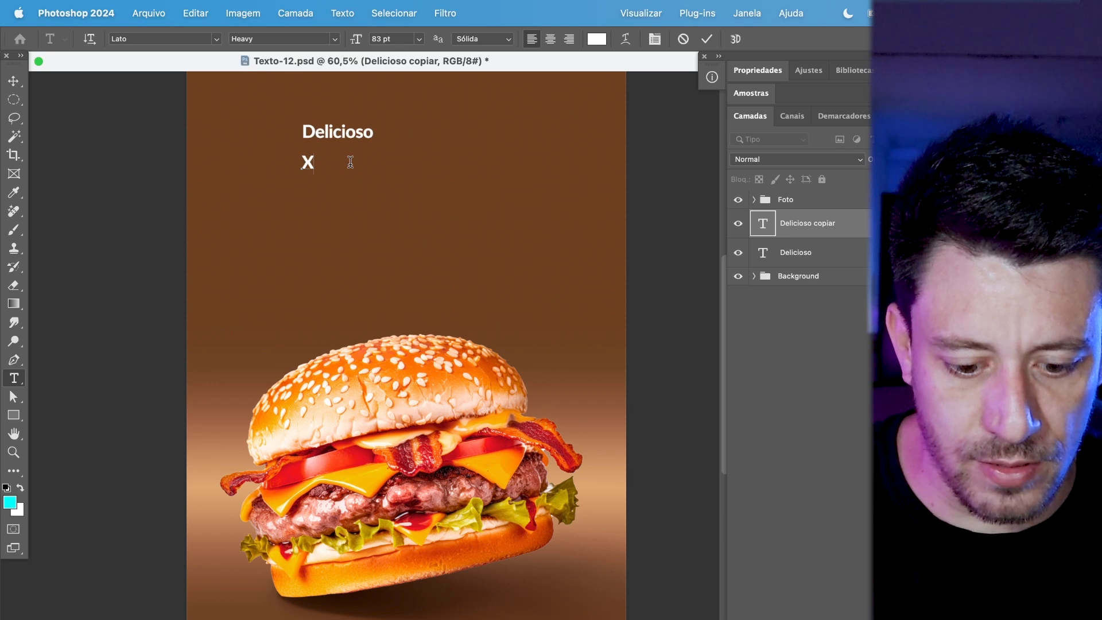
pyautogui.write('B')
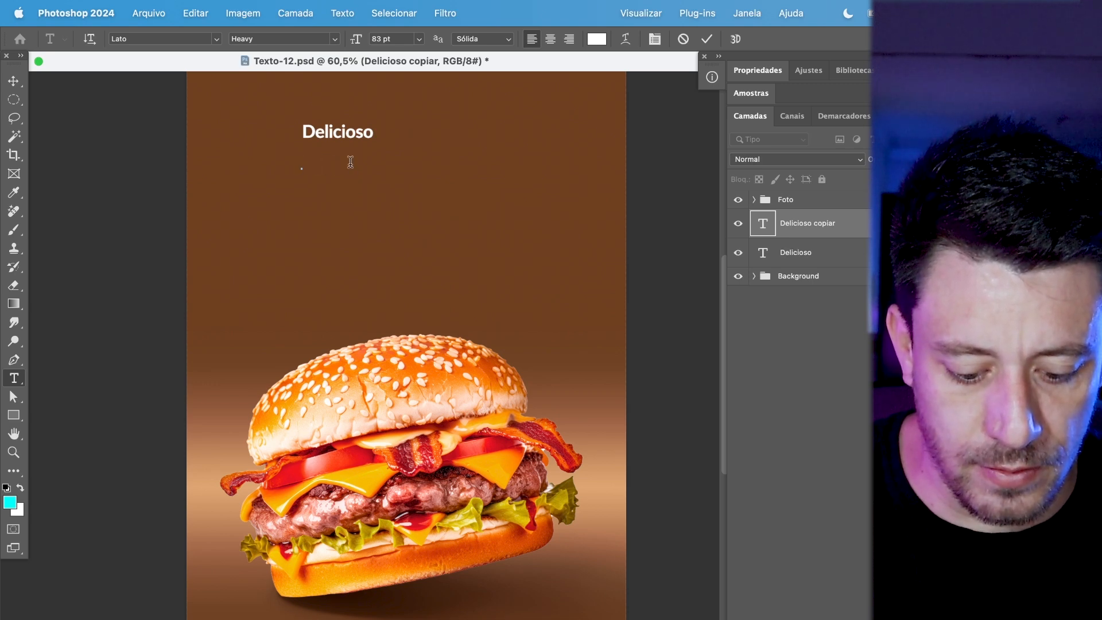
pyautogui.write('B')
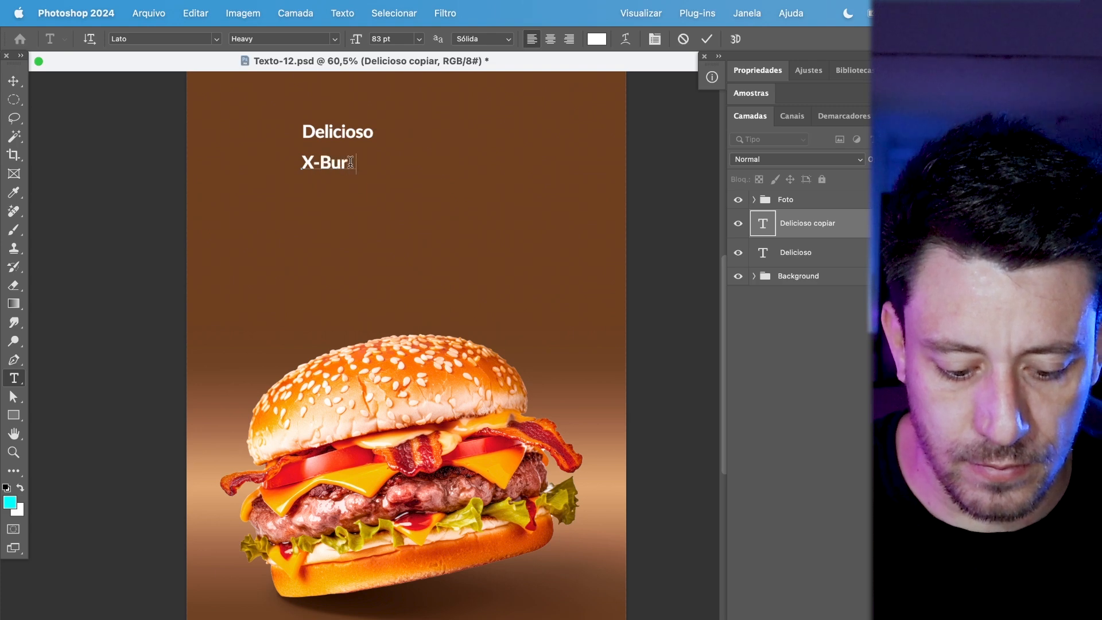
pyautogui.click(14, 82)
# - Replace "Burguer" with "Bacon" in the second text line so it reads "X-Bacon"
pyautogui.press('t')
pyautogui.moveTo(318, 163); pyautogui.dragTo(431, 167)
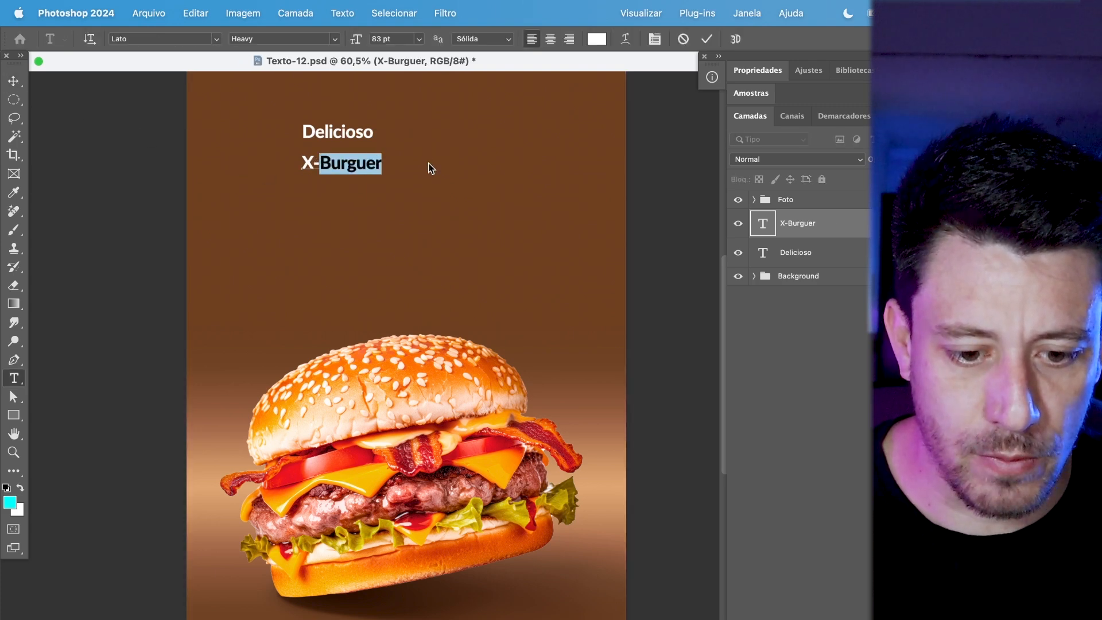
pyautogui.write('Bacon')
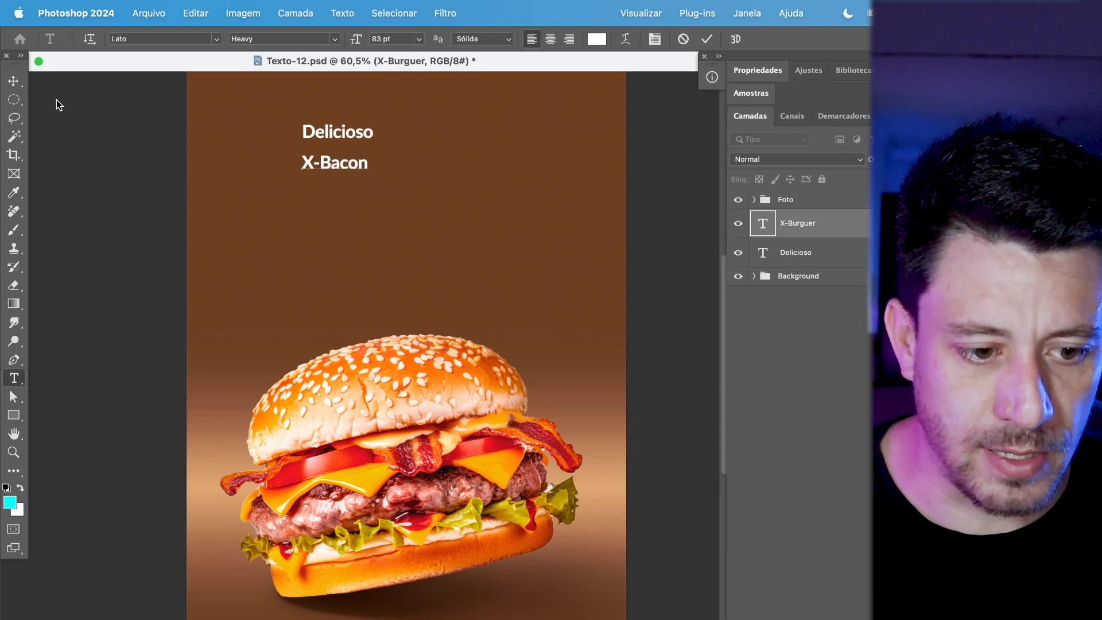
pyautogui.click(14, 81)
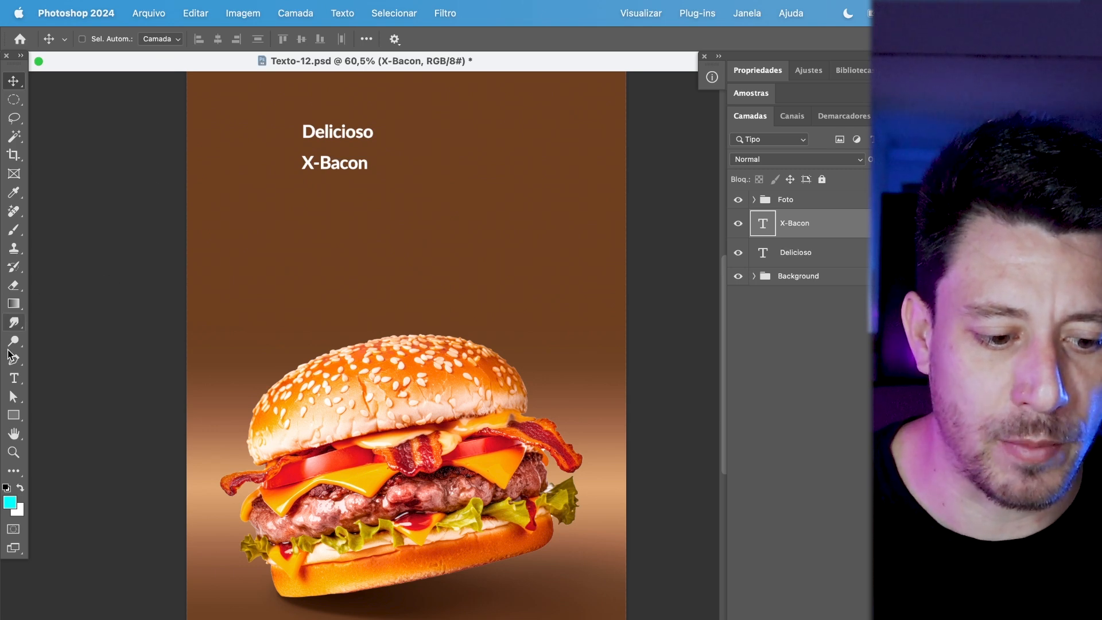
pyautogui.click(14, 378)
pyautogui.click(315, 210)
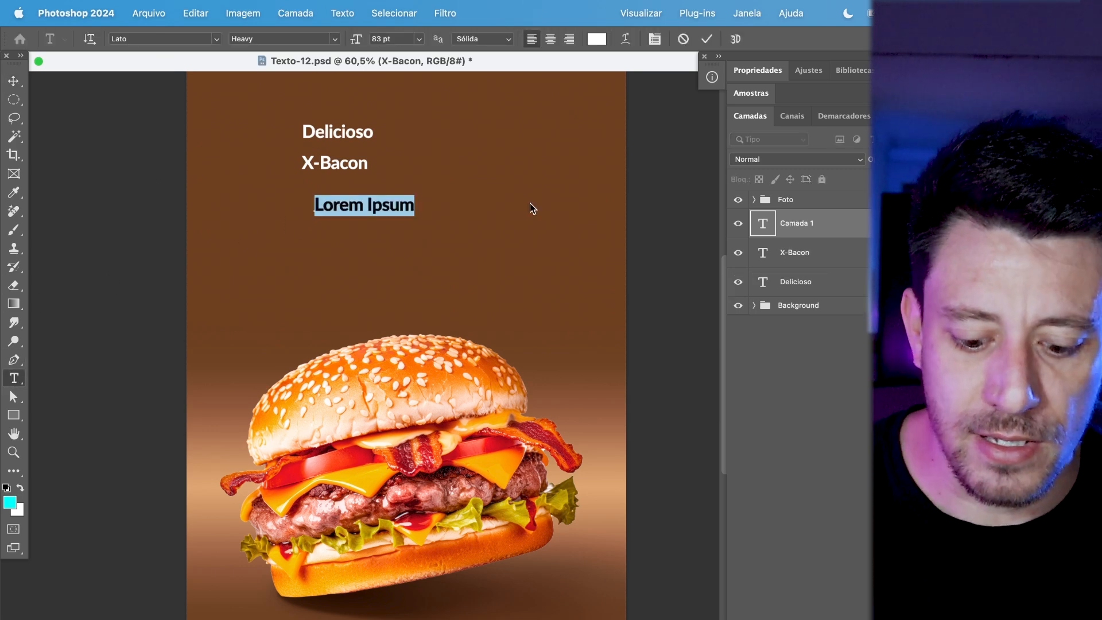
pyautogui.write('gydagdygasygdays')
pyautogui.press('Escape')
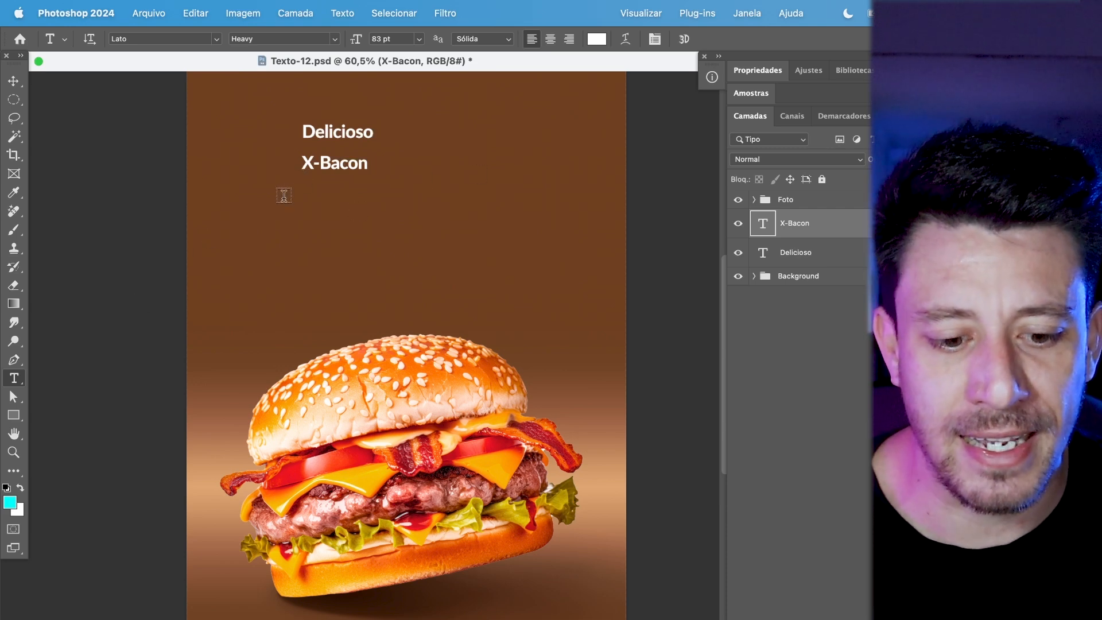
# - Create a paragraph text box with the placeholder lorem ipsum text between "X-Bacon" and the burger, and hide its layer
pyautogui.moveTo(284, 195); pyautogui.dragTo(526, 299)
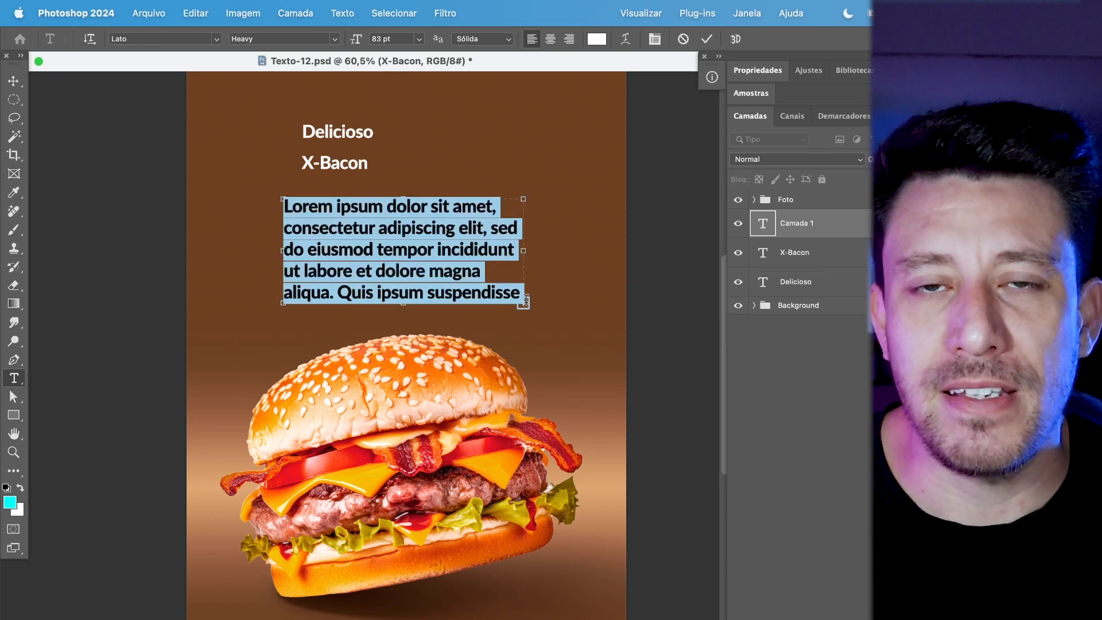
pyautogui.click(739, 225)
# - Enlarge the "X-Bacon" text to about 433 pt and slant it upward above the burger
pyautogui.click(813, 259)
pyautogui.hotkey('ctrl', 't')
pyautogui.moveTo(374, 175); pyautogui.dragTo(501, 246)
pyautogui.moveTo(531, 280); pyautogui.dragTo(576, 301)
pyautogui.press('Return')
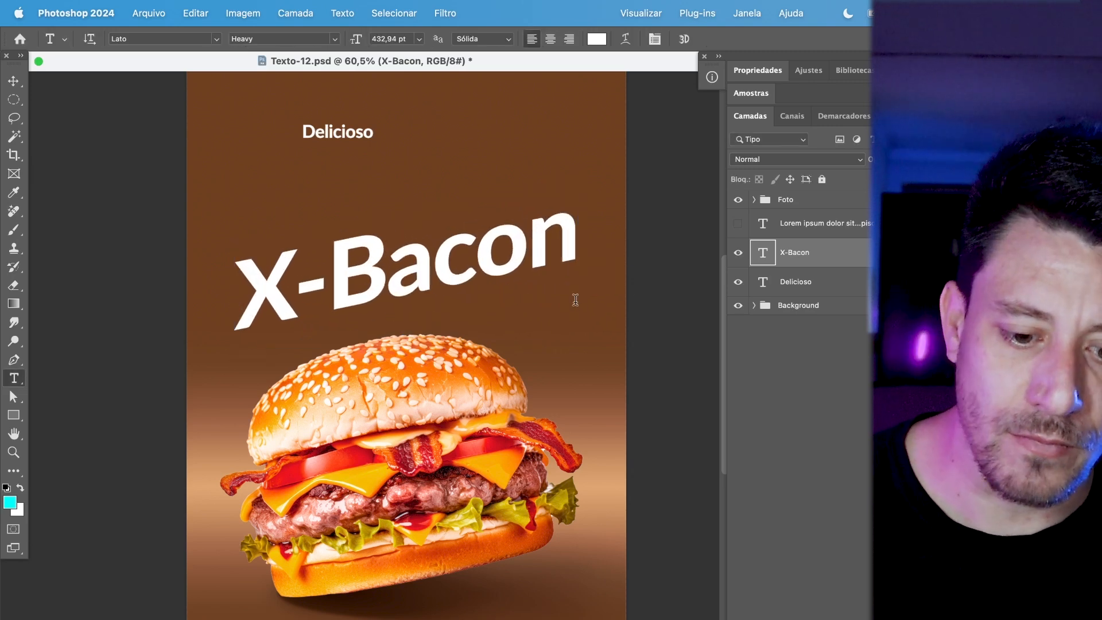
# - Hide the "X-Bacon" text layer and show the lorem ipsum paragraph layer
pyautogui.click(739, 253)
pyautogui.click(738, 223)
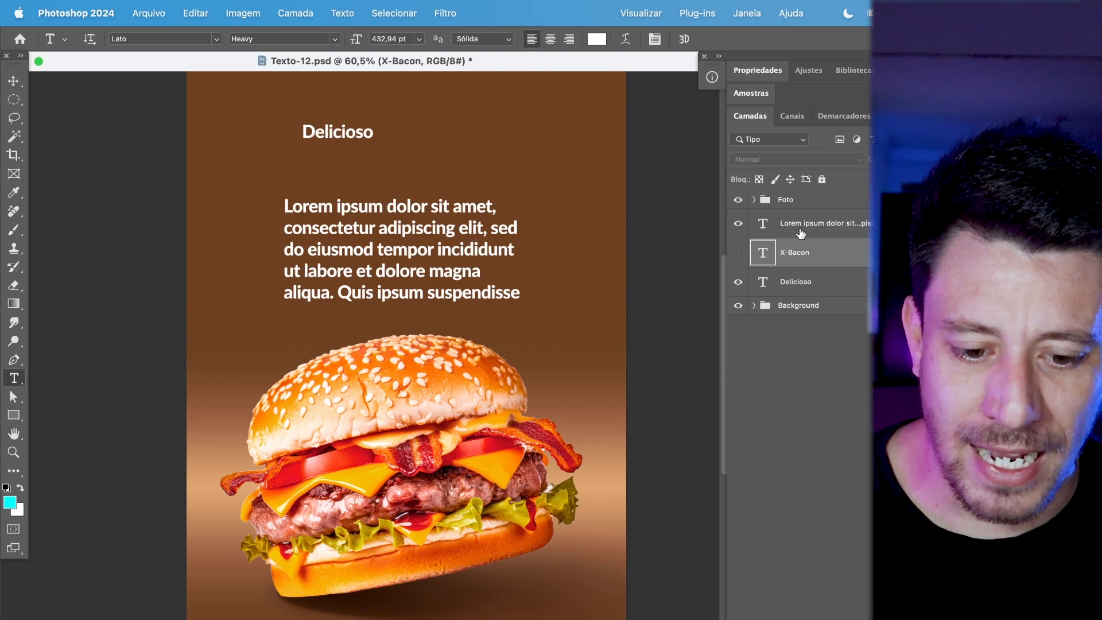
pyautogui.click(764, 223)
pyautogui.press('super+t')
pyautogui.moveTo(527, 255)
pyautogui.mouseDown()
pyautogui.moveTo(531, 183)
pyautogui.moveTo(526, 282)
pyautogui.moveTo(520, 241)
pyautogui.moveTo(503, 338)
pyautogui.moveTo(513, 251)
pyautogui.mouseUp()
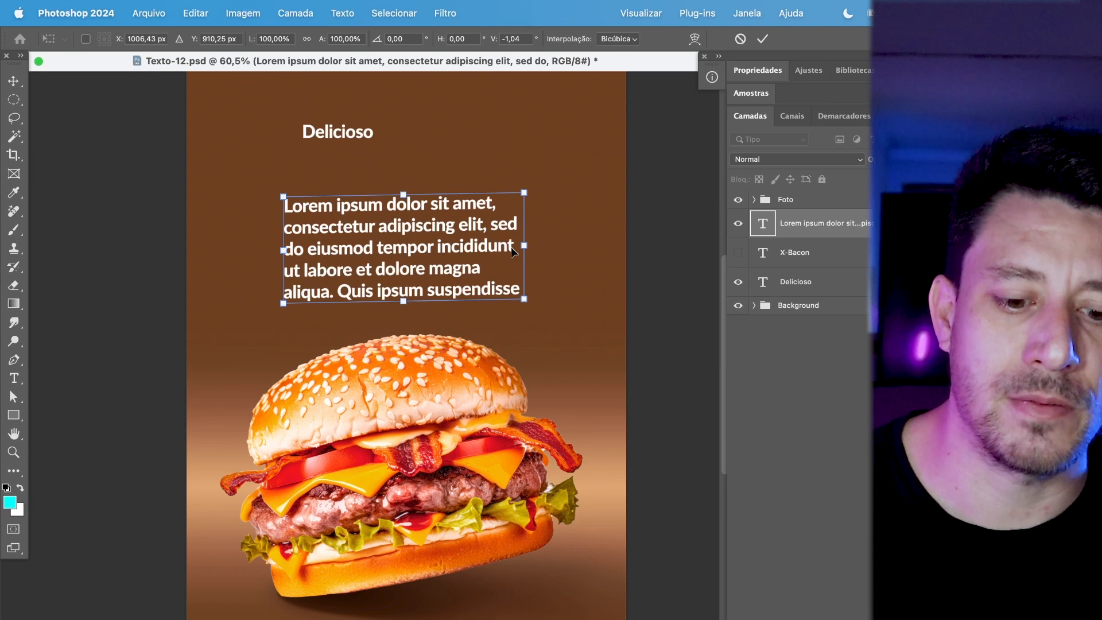
pyautogui.press('Escape')
pyautogui.click(455, 253)
pyautogui.press('super+a')
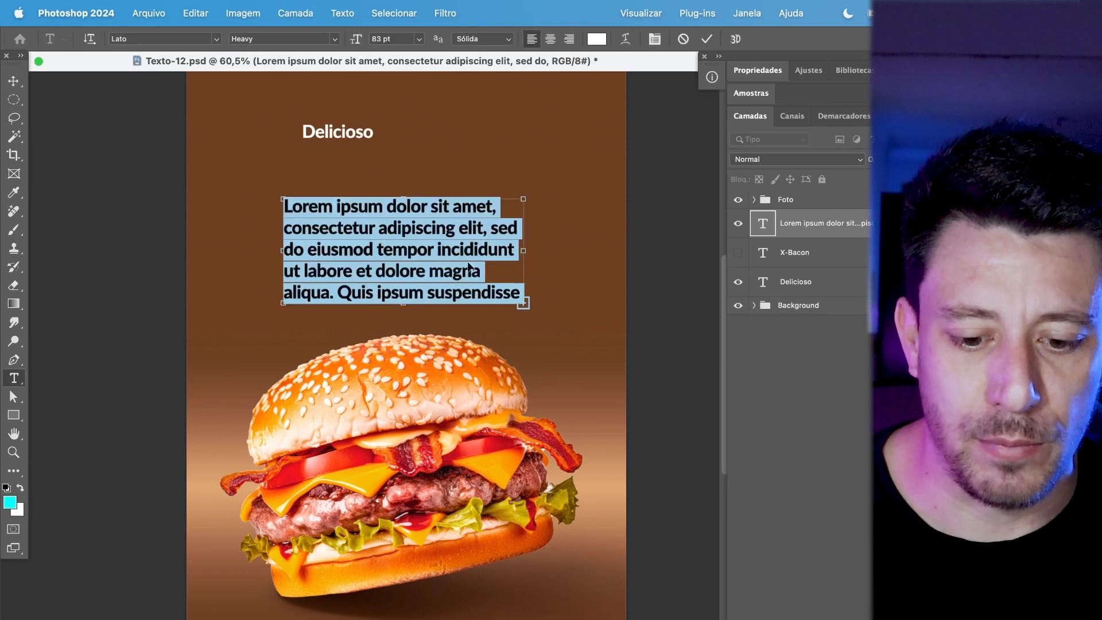
pyautogui.press('Escape')
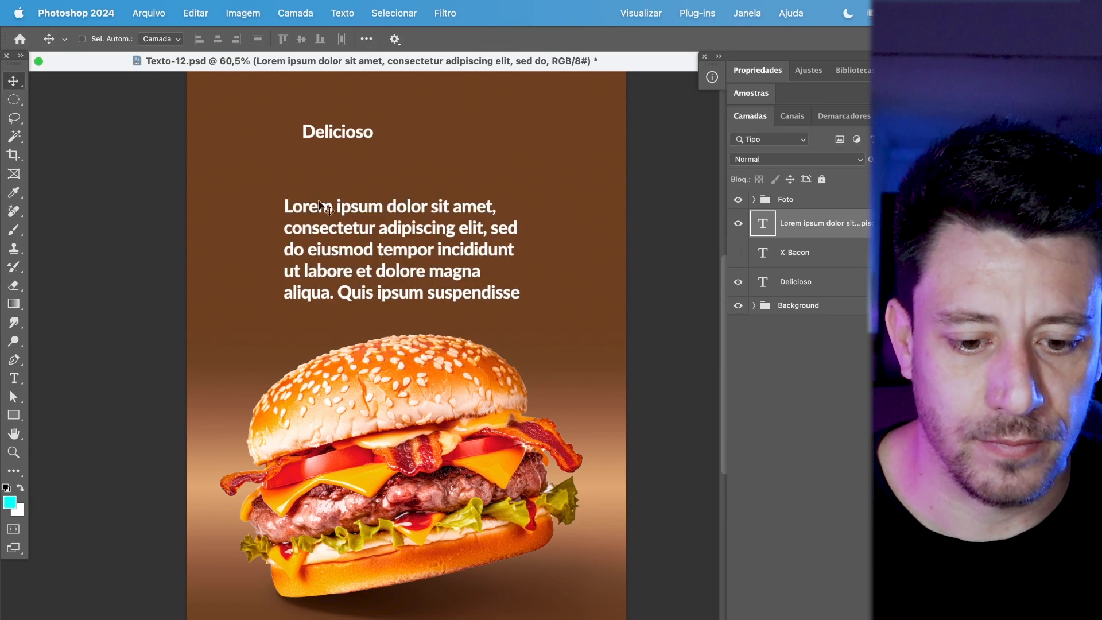
# - Resize the lorem ipsum text box wider and taller, reaching over the top of the burger, so the text reflows
pyautogui.press('super+t')
pyautogui.moveTo(525, 303); pyautogui.dragTo(453, 287)
pyautogui.press('Escape')
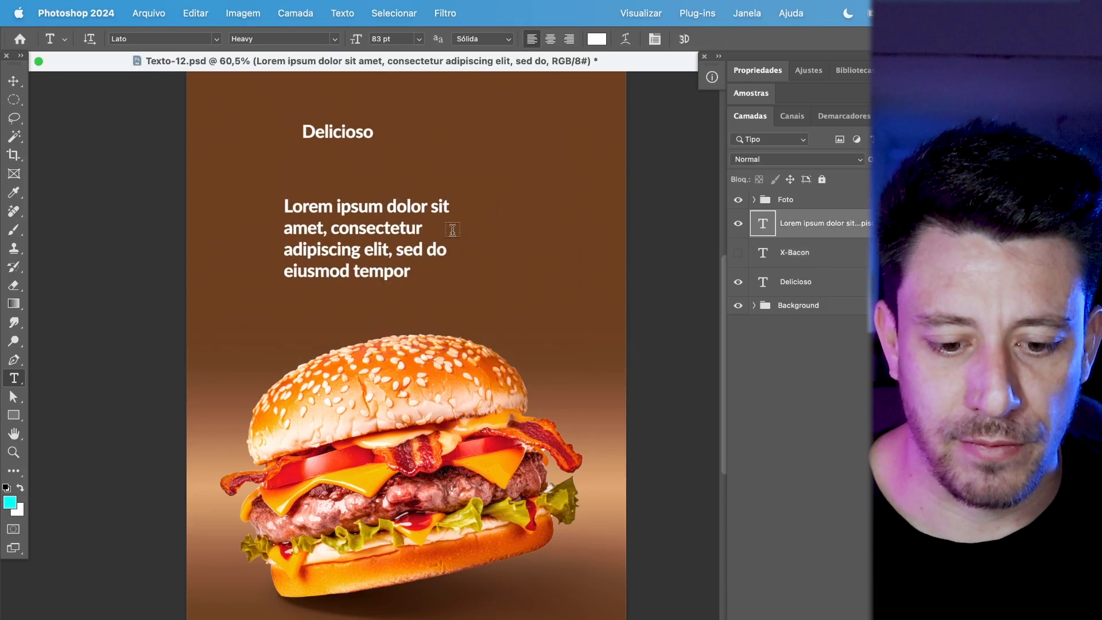
pyautogui.moveTo(457, 286); pyautogui.dragTo(580, 364)
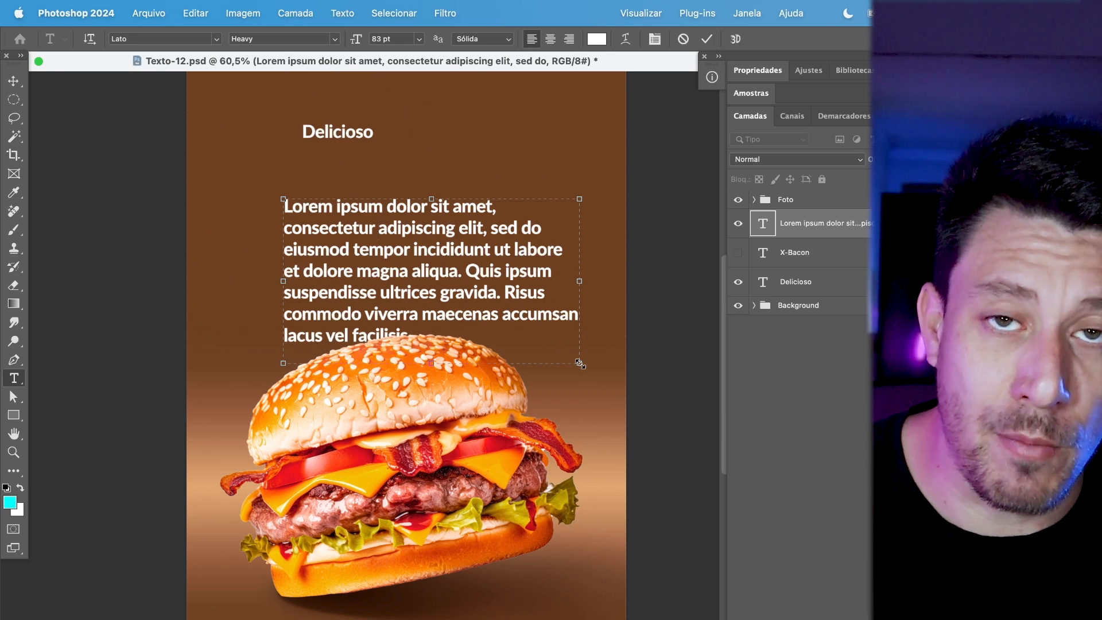
pyautogui.click(816, 289)
pyautogui.click(14, 81)
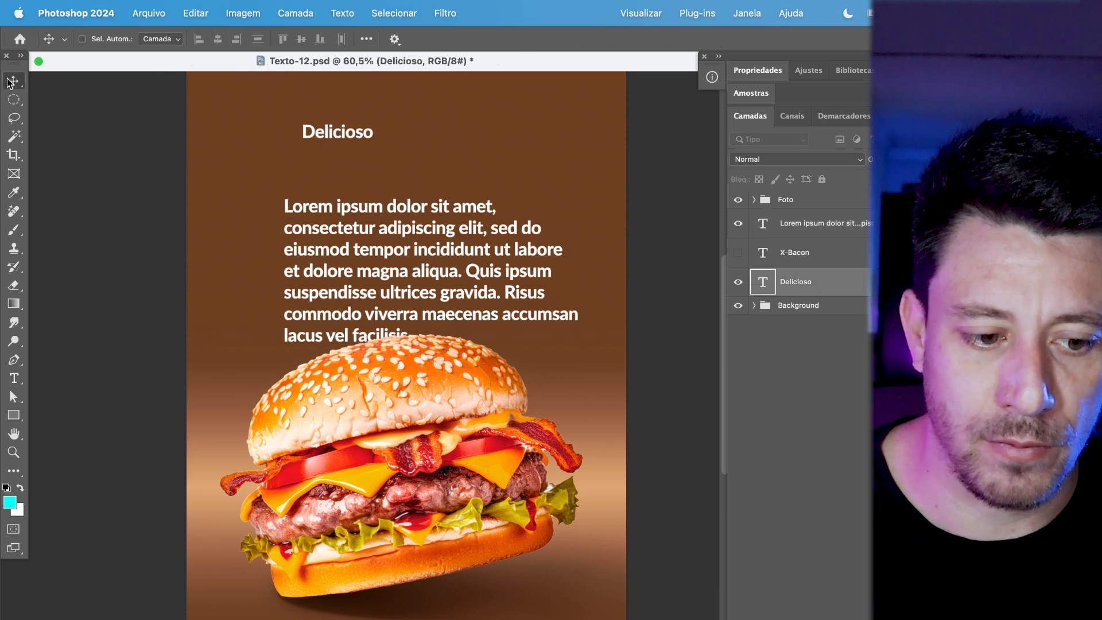
pyautogui.press('super+t')
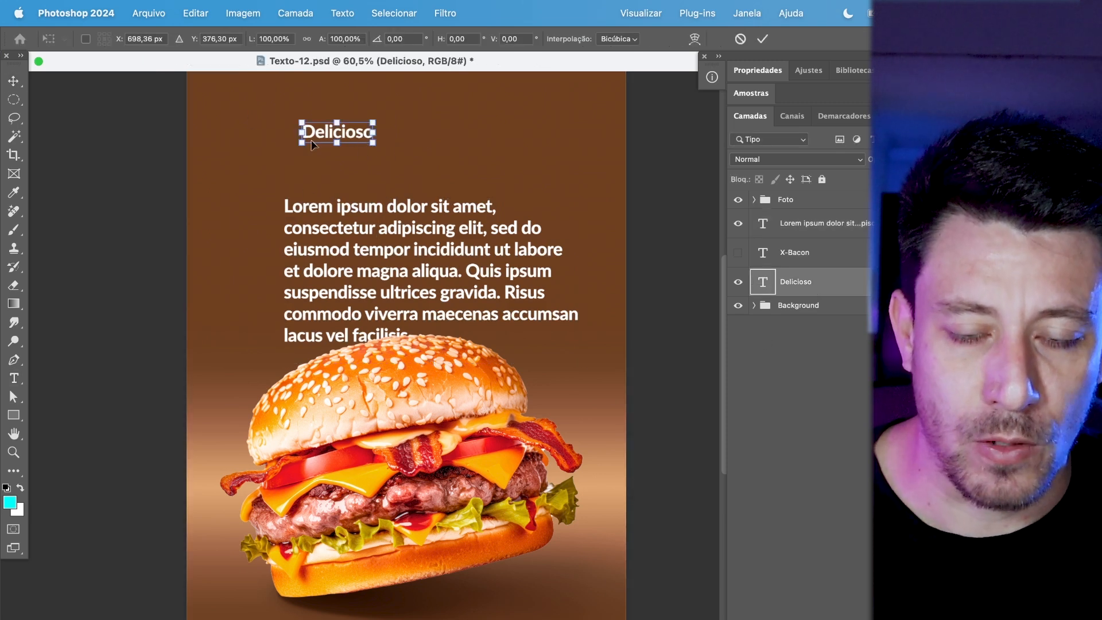
pyautogui.press('Return')
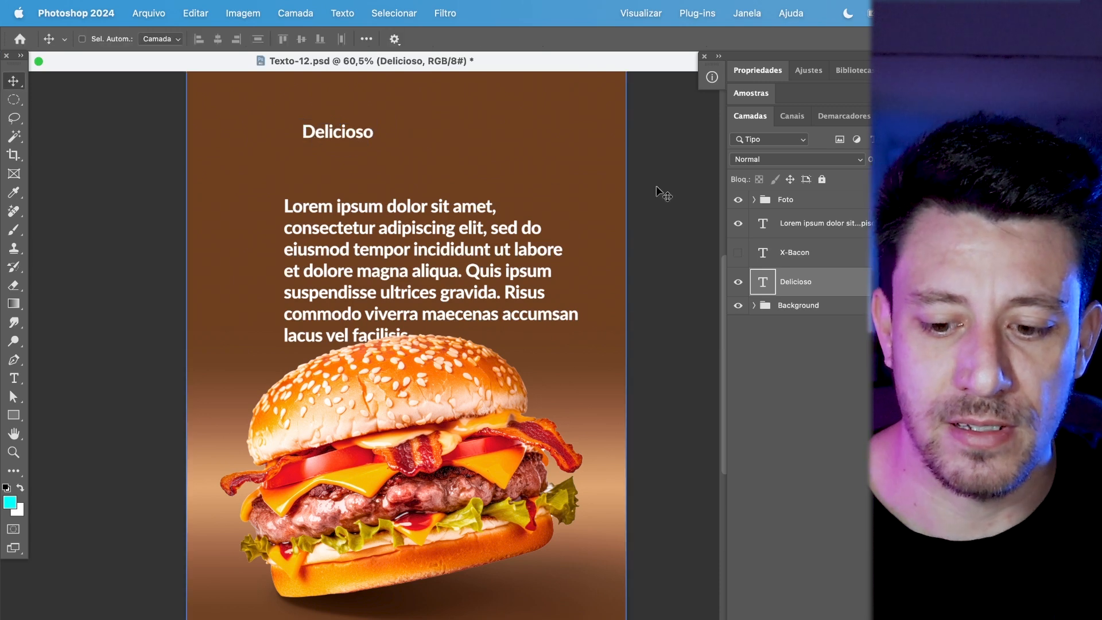
# - Move the lorem ipsum paragraph down to the base of the burger and place its layer above the Foto group
pyautogui.click(774, 227)
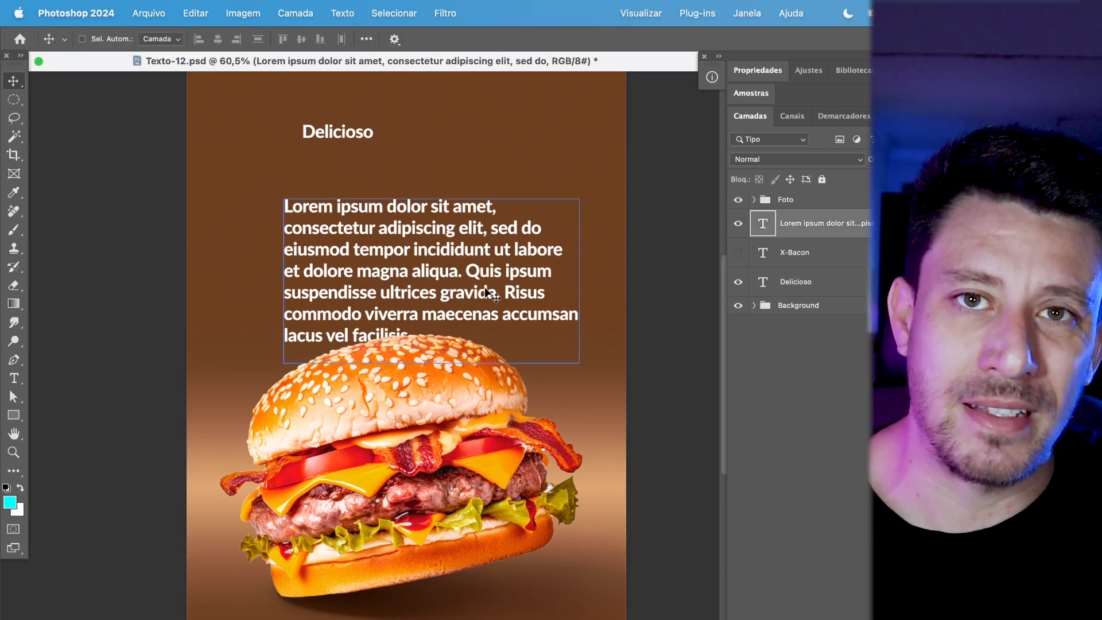
pyautogui.scroll(-3, 479, 310)
pyautogui.moveTo(491, 192); pyautogui.dragTo(493, 542)
pyautogui.moveTo(763, 225); pyautogui.dragTo(786, 189)
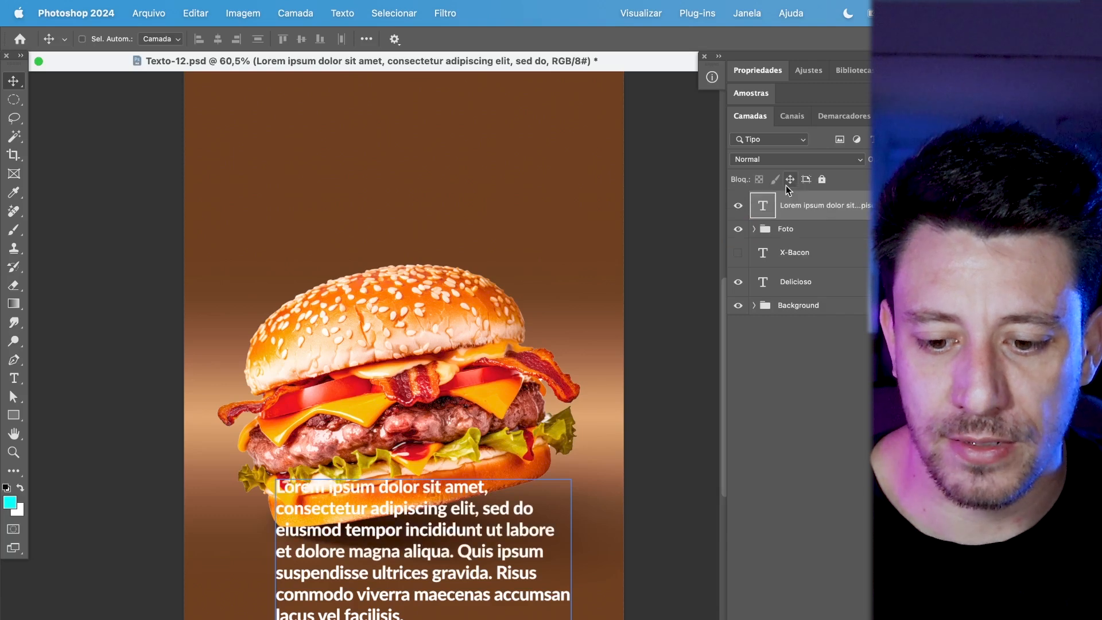
# - Widen the lorem ipsum paragraph's text box slightly so its text reflows, and select all of the text
pyautogui.doubleClick(434, 513)
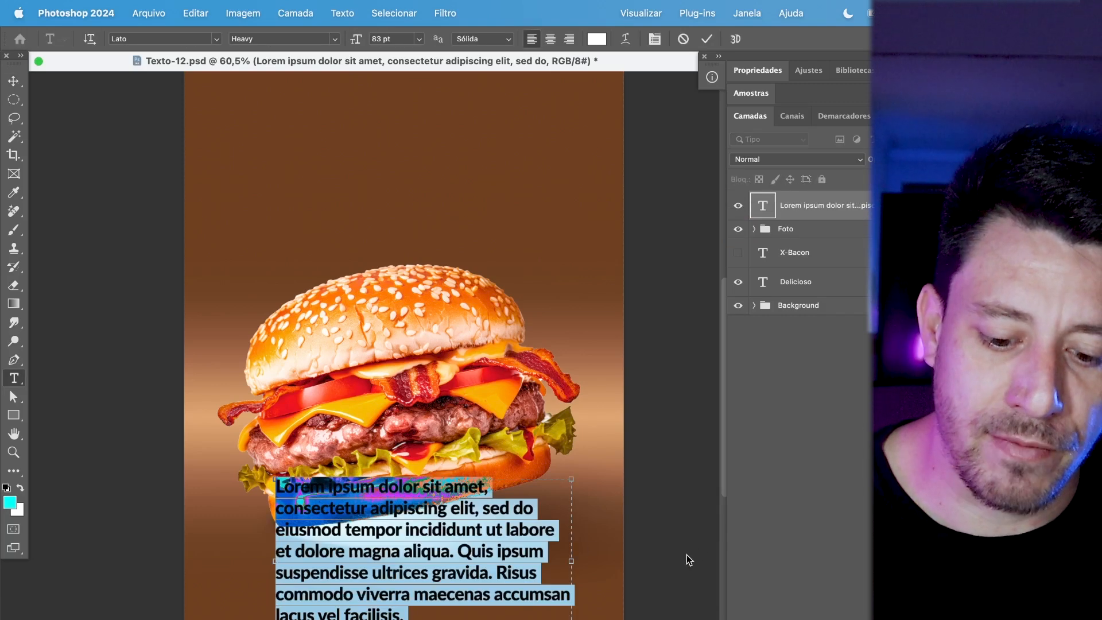
pyautogui.moveTo(571, 561); pyautogui.dragTo(594, 555)
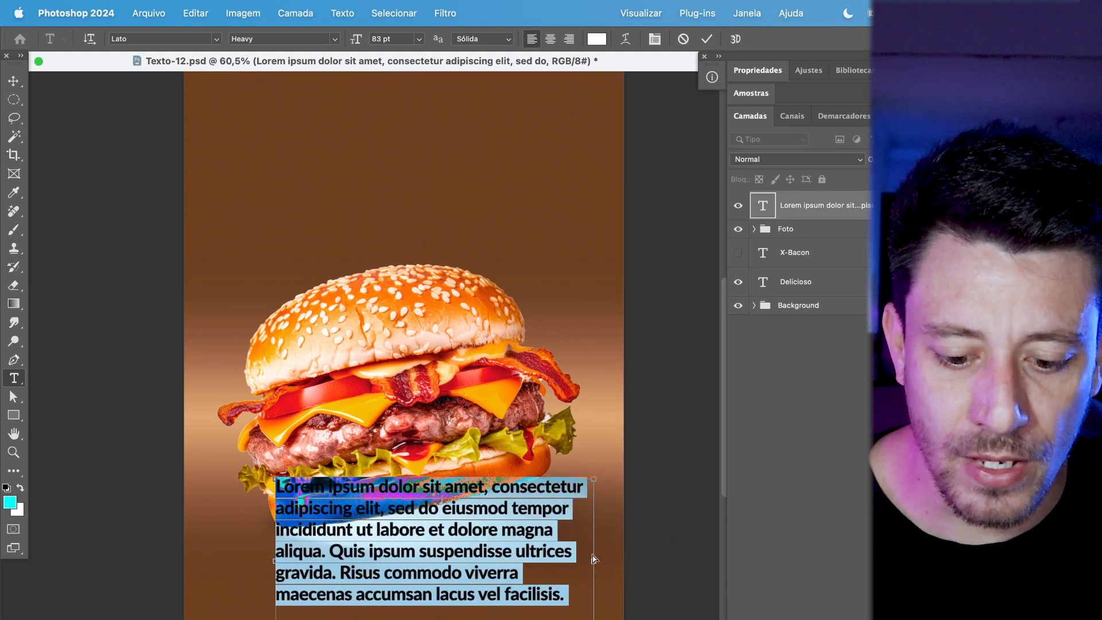
pyautogui.click(470, 529)
pyautogui.press('super+a')
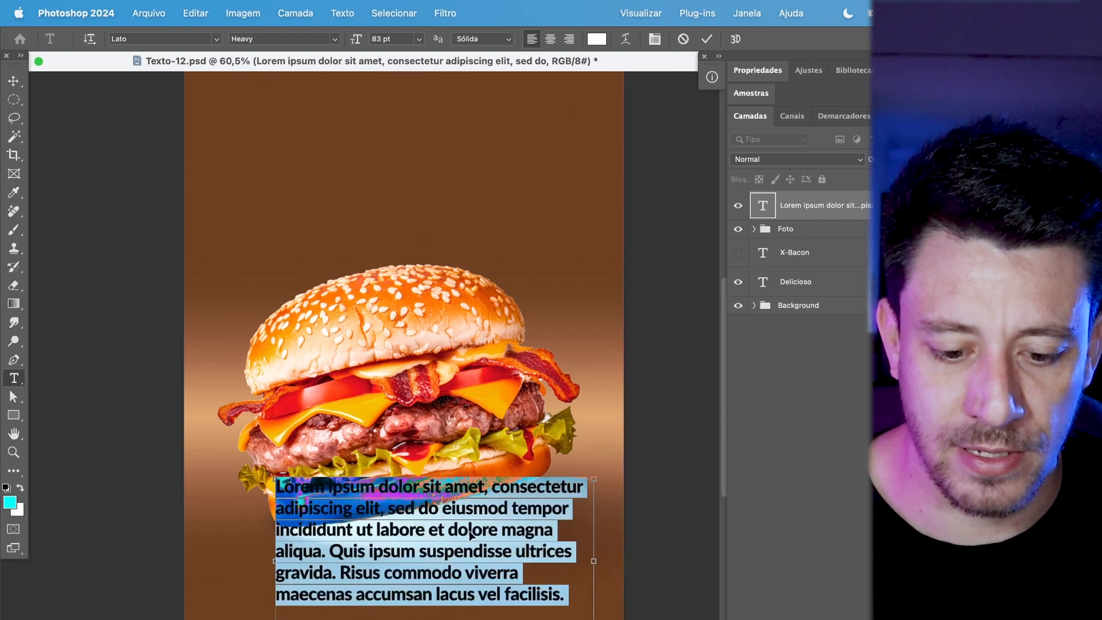
# - Show the "X-Bacon" layer and, with its whole text selected, open the Character panel and place it beside the burger
pyautogui.click(738, 253)
pyautogui.click(455, 173)
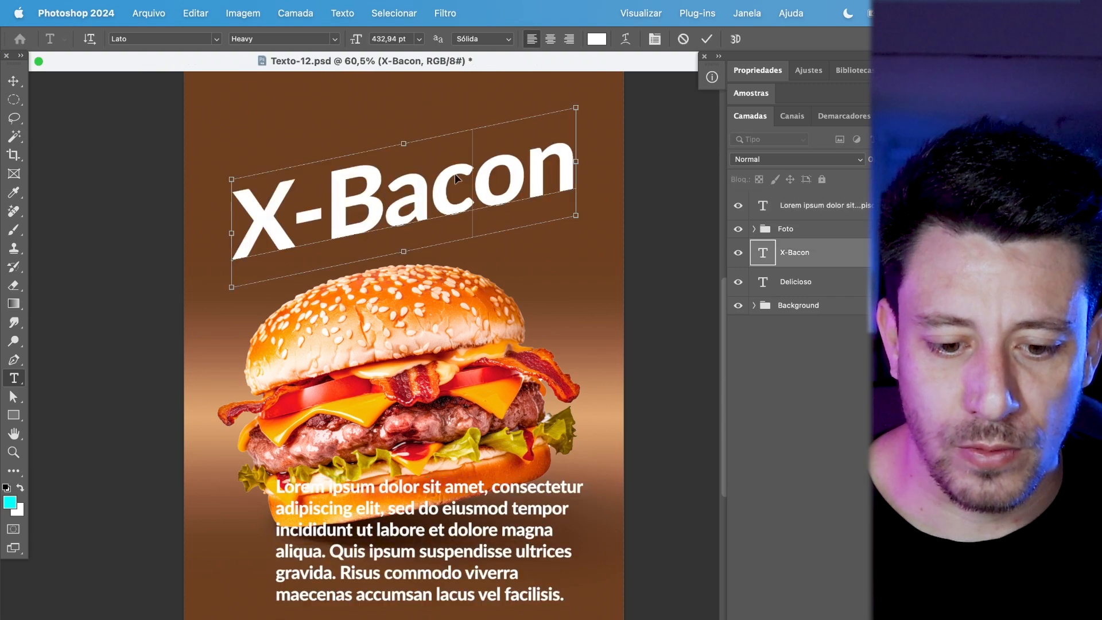
pyautogui.press('super+a')
pyautogui.press('super+t')
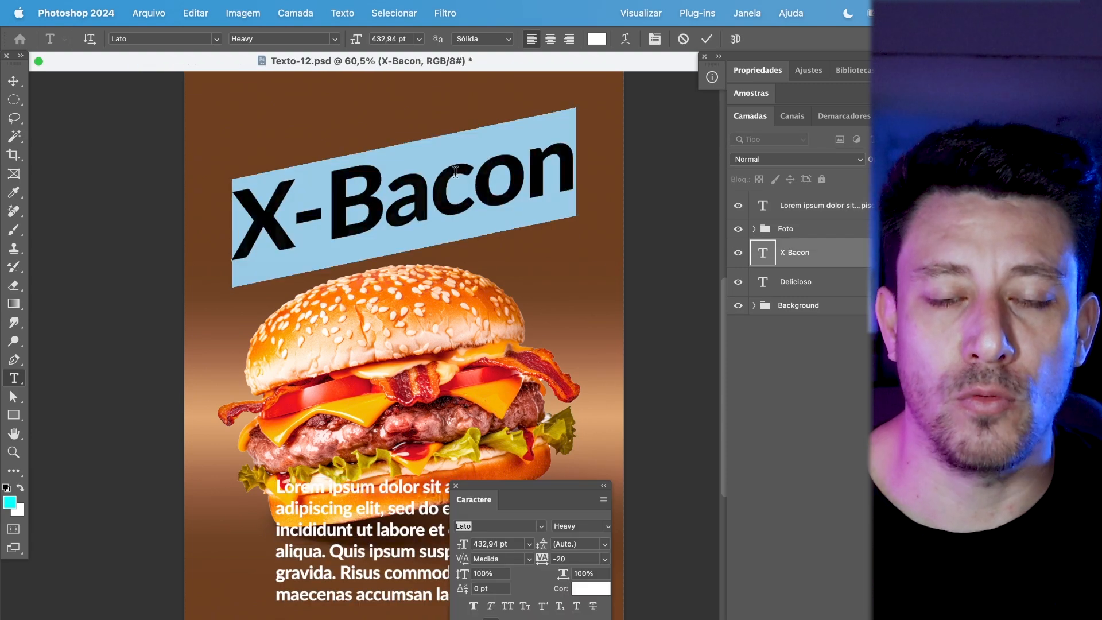
pyautogui.moveTo(560, 490); pyautogui.dragTo(652, 250)
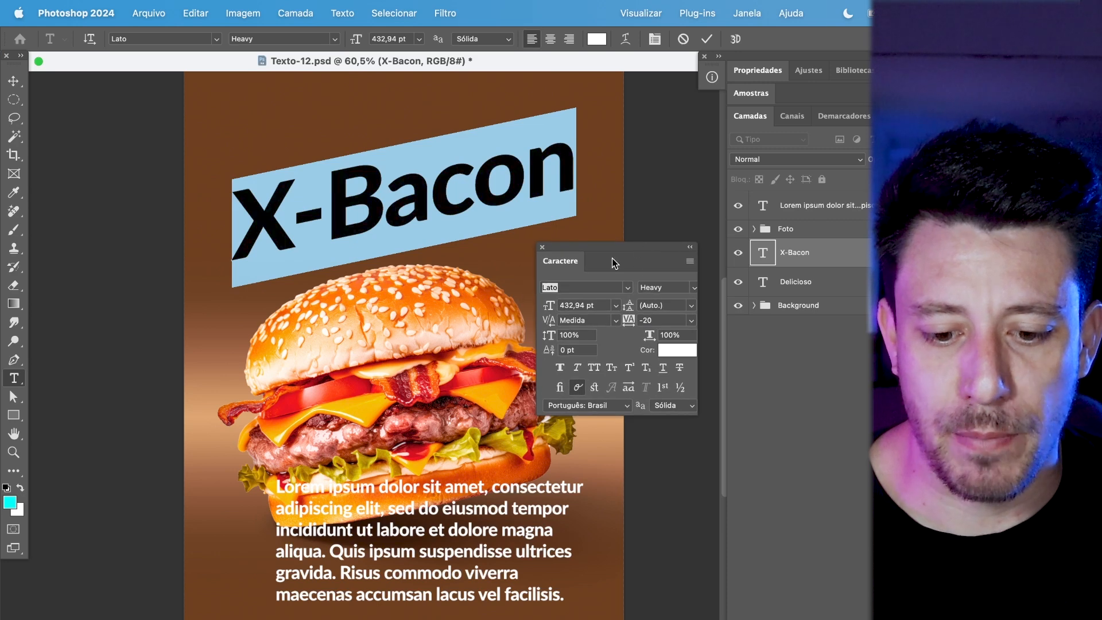
# - Close the Character panel and reopen it from the list of available panels
pyautogui.click(13, 81)
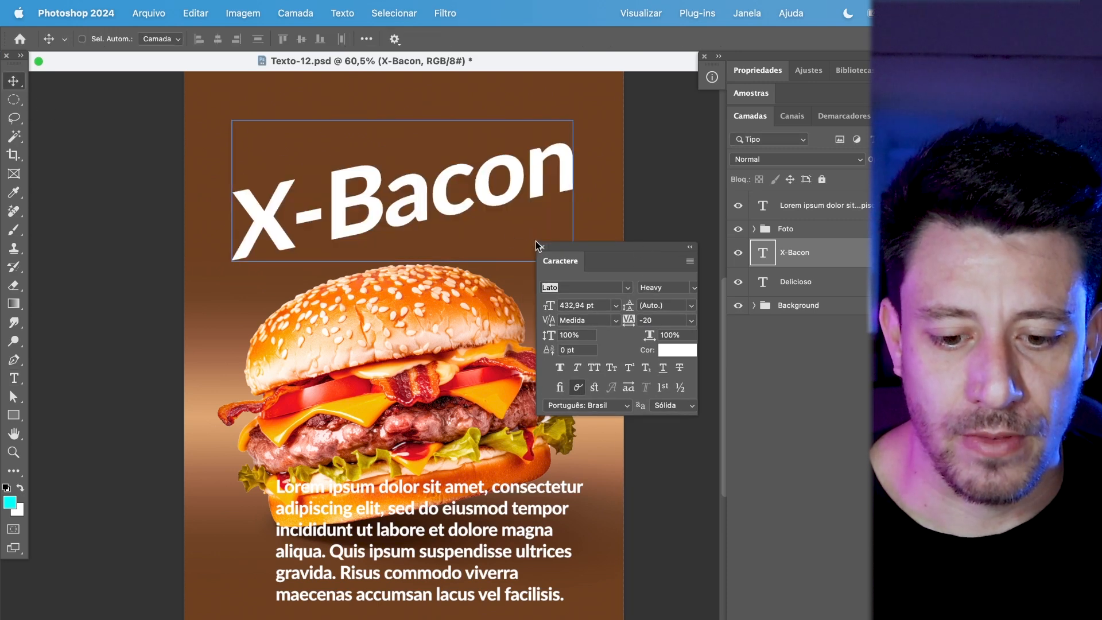
pyautogui.click(538, 246)
pyautogui.click(755, 13)
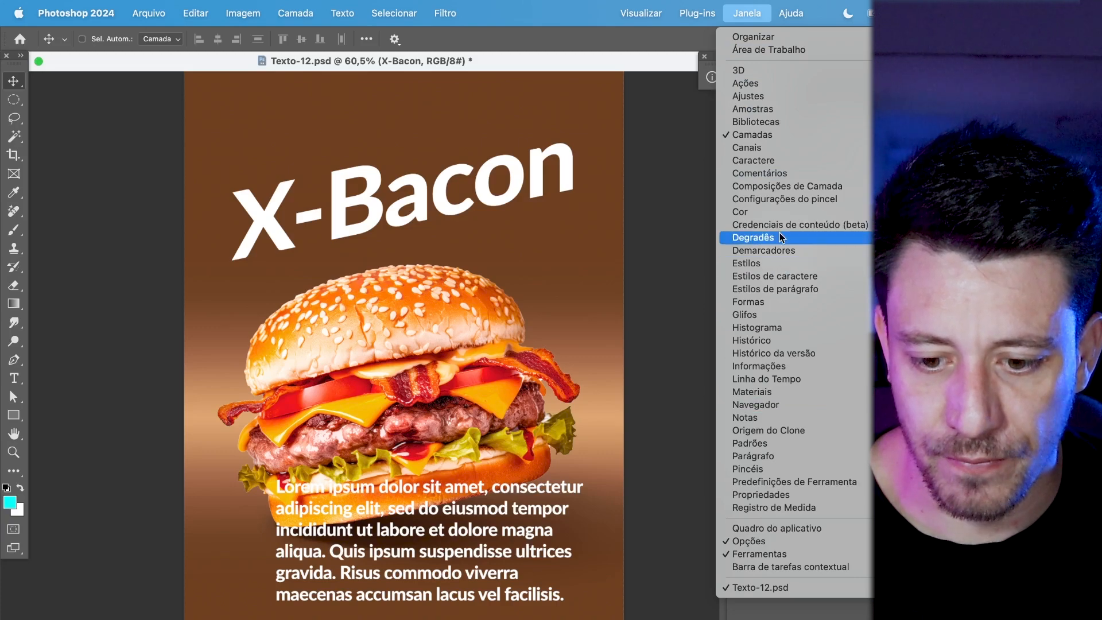
pyautogui.click(749, 160)
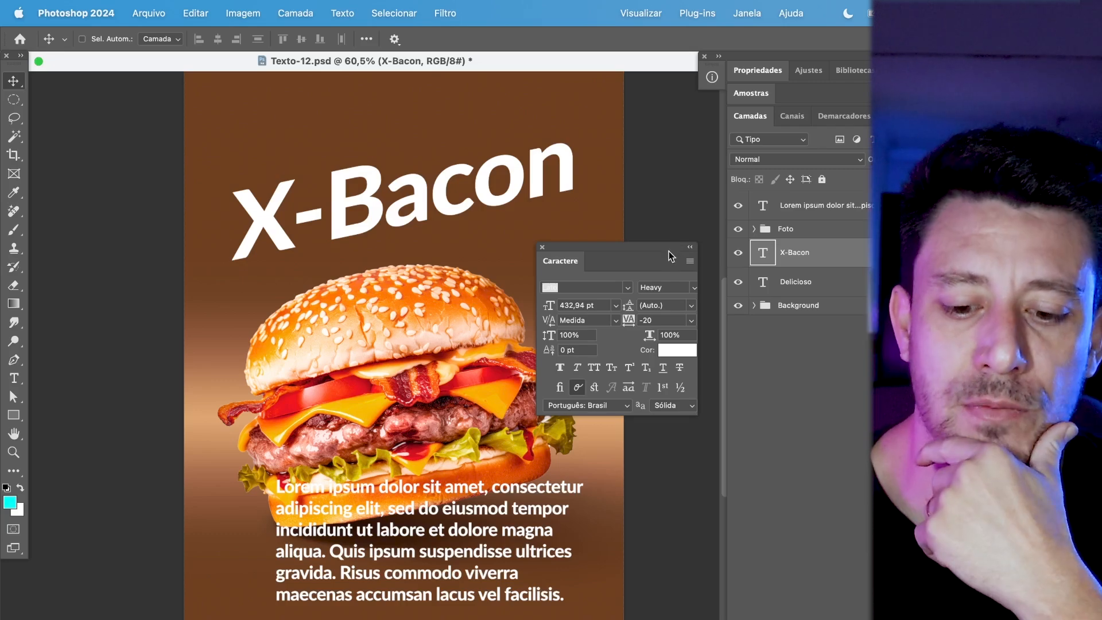
# - Select the whole lorem ipsum text and toggle the Character panel off and on, leaving text editing
pyautogui.press('t')
pyautogui.click(422, 517)
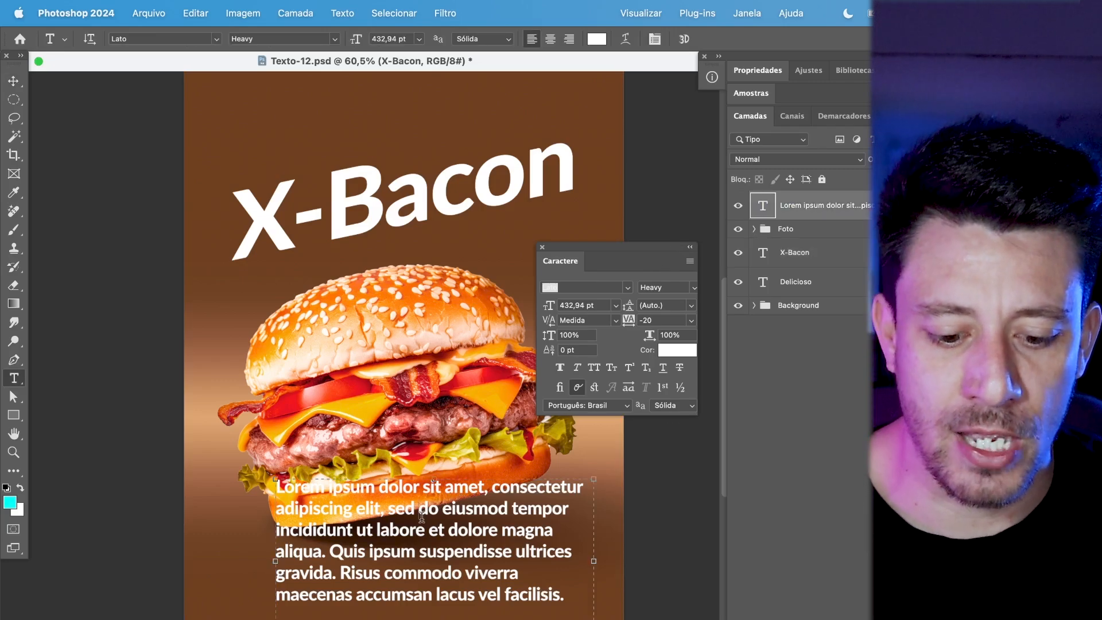
pyautogui.press('super+a')
pyautogui.press('super+t')
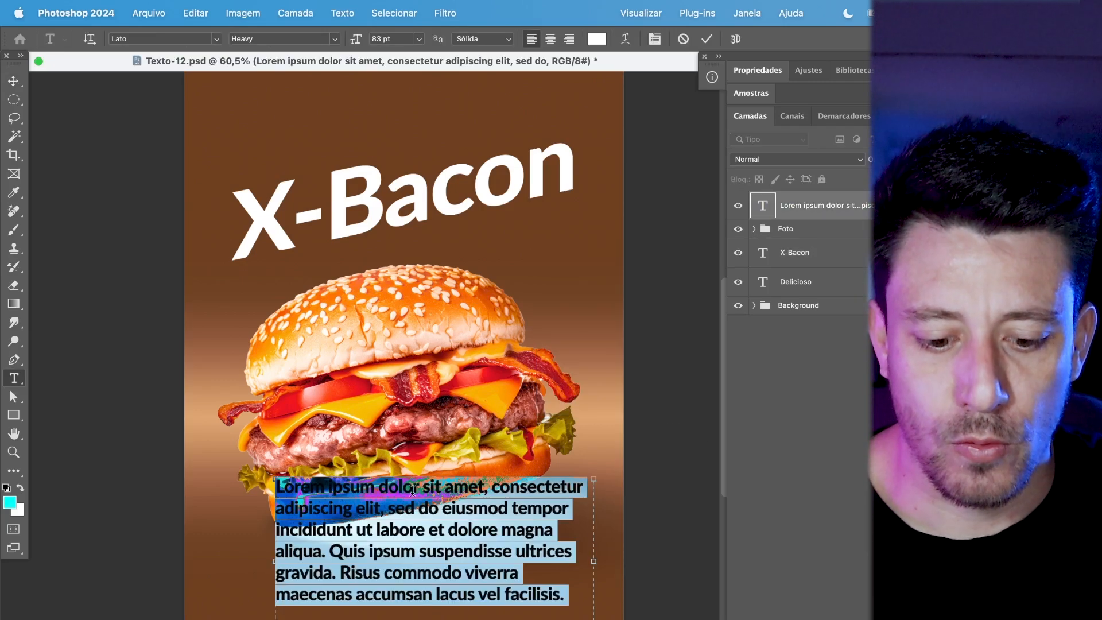
pyautogui.press('super+t')
pyautogui.press('Escape')
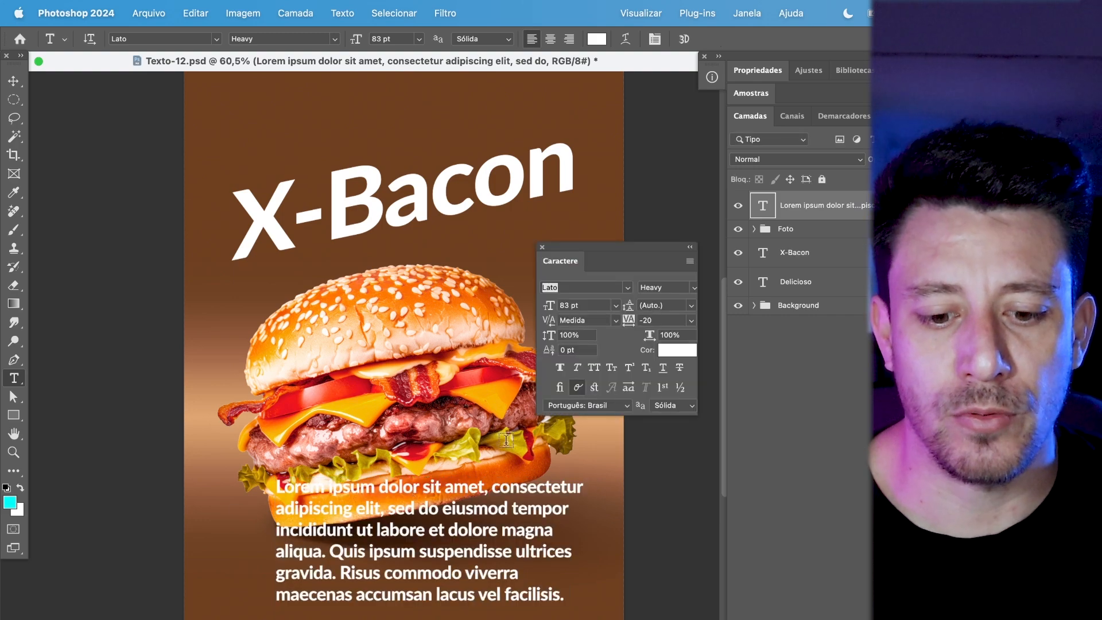
# - Try Free Transform on the lorem ipsum paragraph layer
pyautogui.click(14, 81)
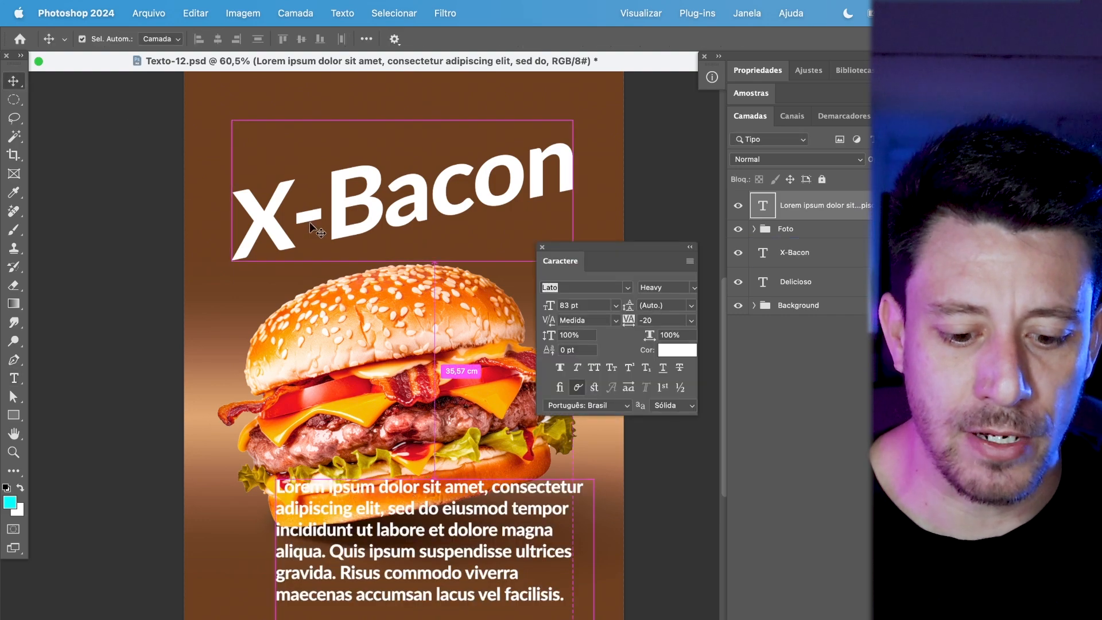
pyautogui.press('super+t')
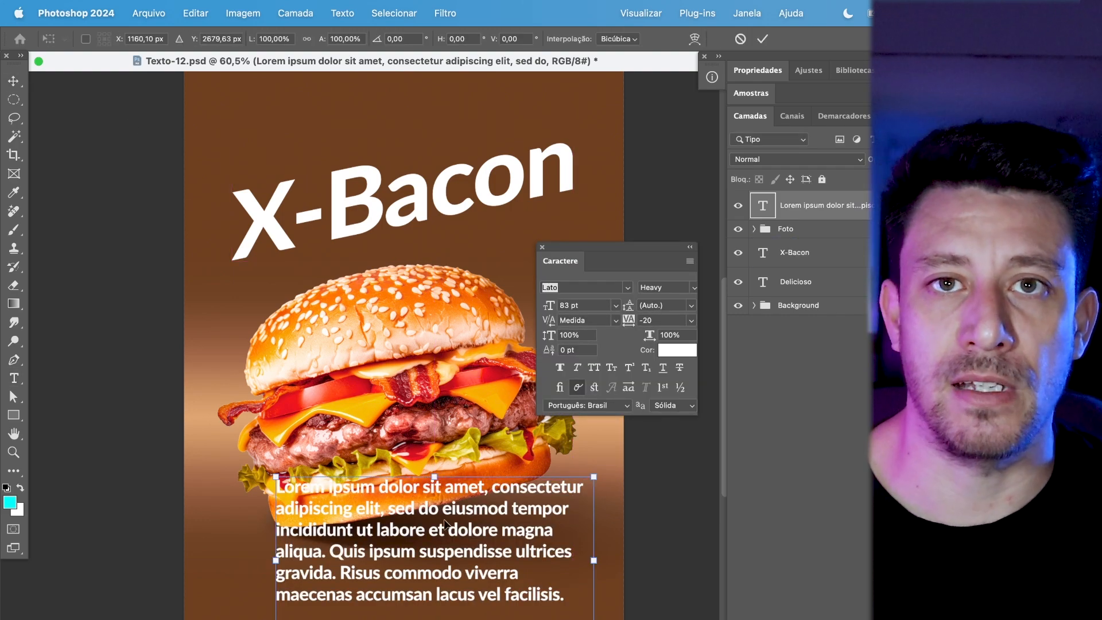
pyautogui.moveTo(585, 476)
pyautogui.mouseDown()
pyautogui.moveTo(546, 475)
pyautogui.moveTo(620, 418)
pyautogui.moveTo(583, 448)
pyautogui.moveTo(577, 492)
pyautogui.mouseUp()
pyautogui.press('Return')
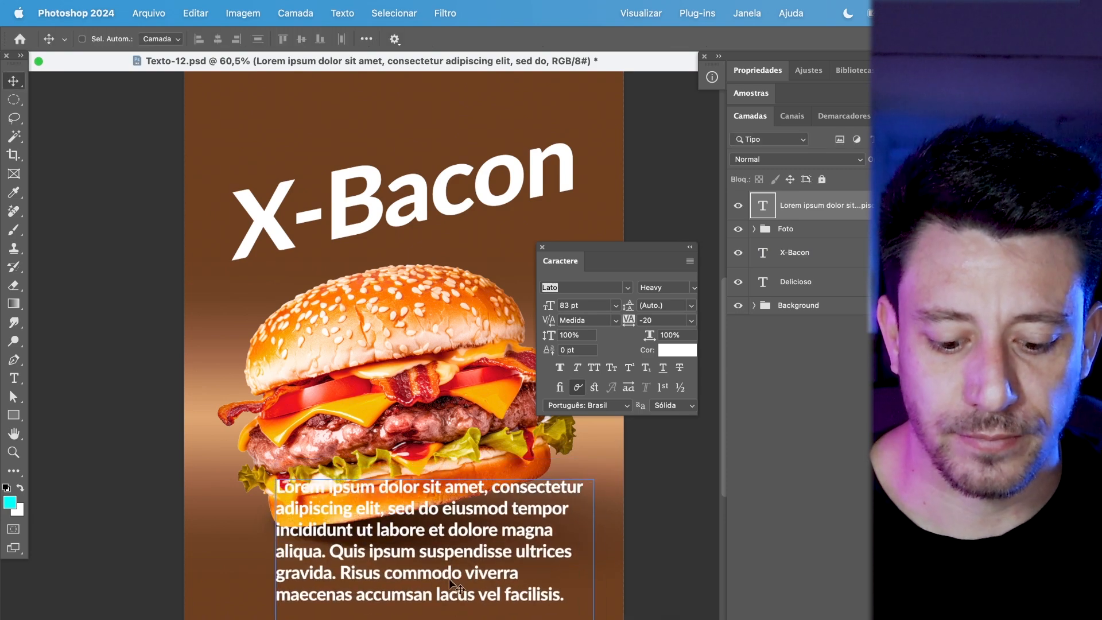
# - Select the whole lorem ipsum paragraph and set its Lato font style to Light
pyautogui.press('t')
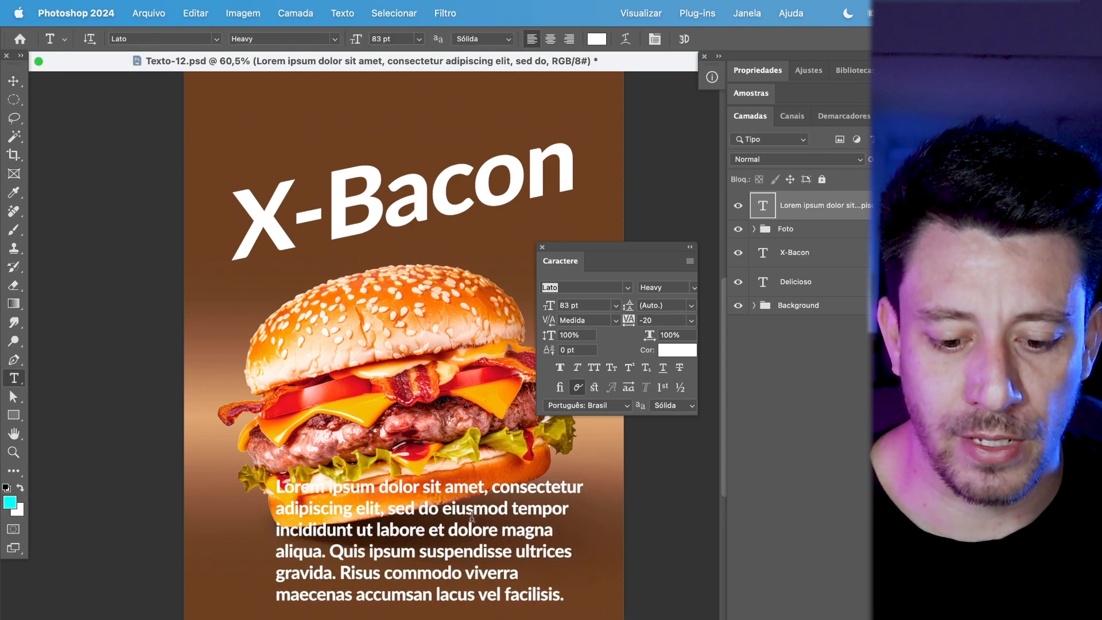
pyautogui.click(454, 505)
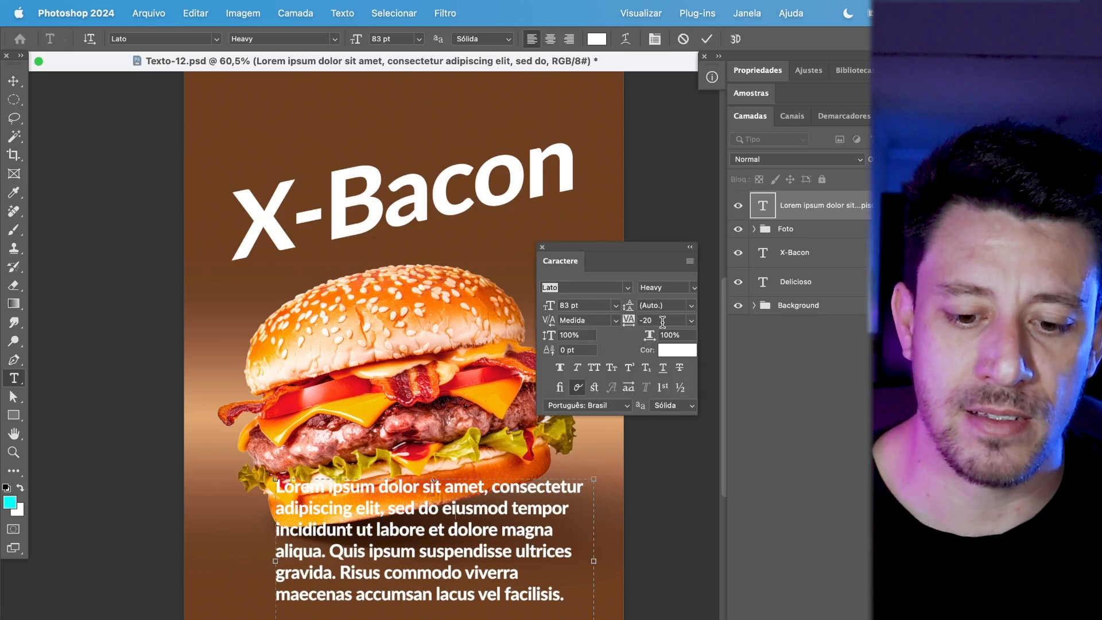
pyautogui.press('super+a')
pyautogui.click(690, 293)
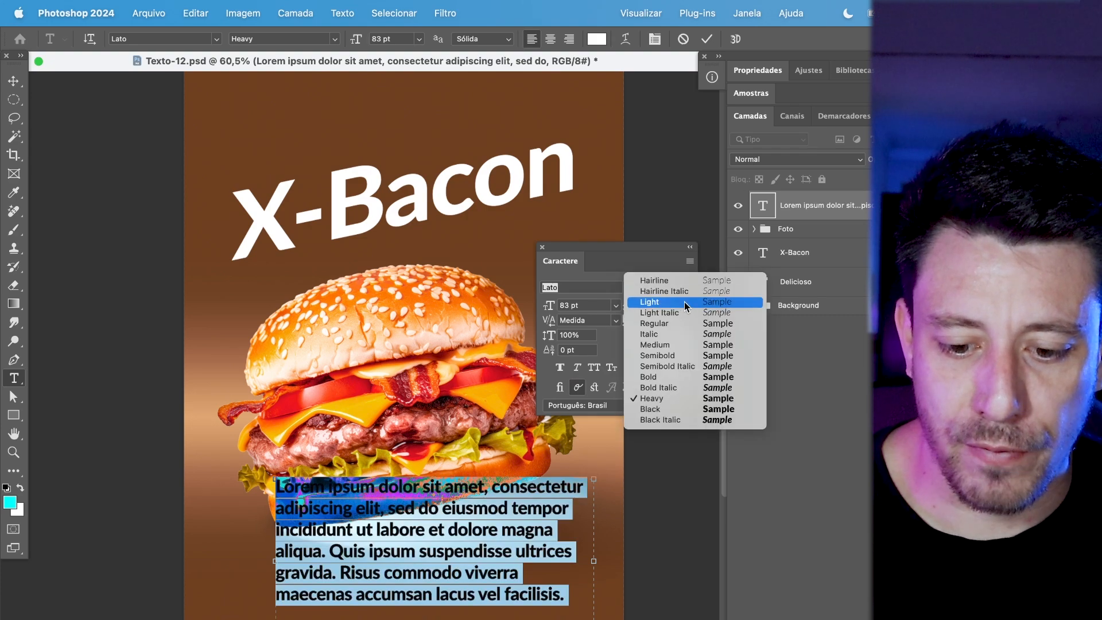
pyautogui.click(685, 302)
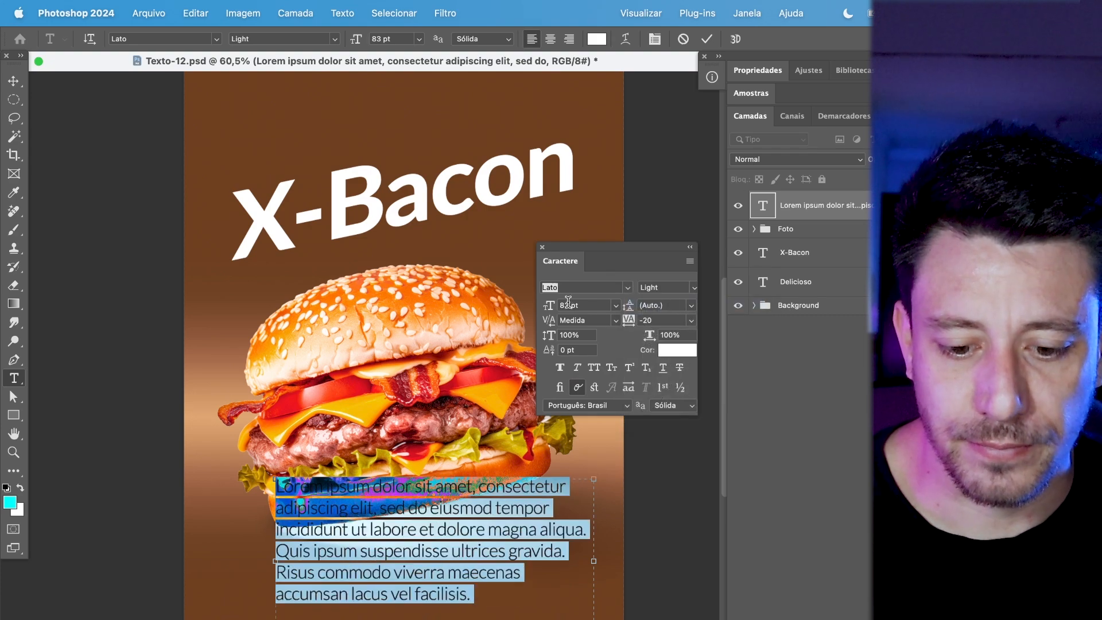
# - Change the lorem ipsum paragraph's font to DIN Pro with the Light style
pyautogui.click(627, 288)
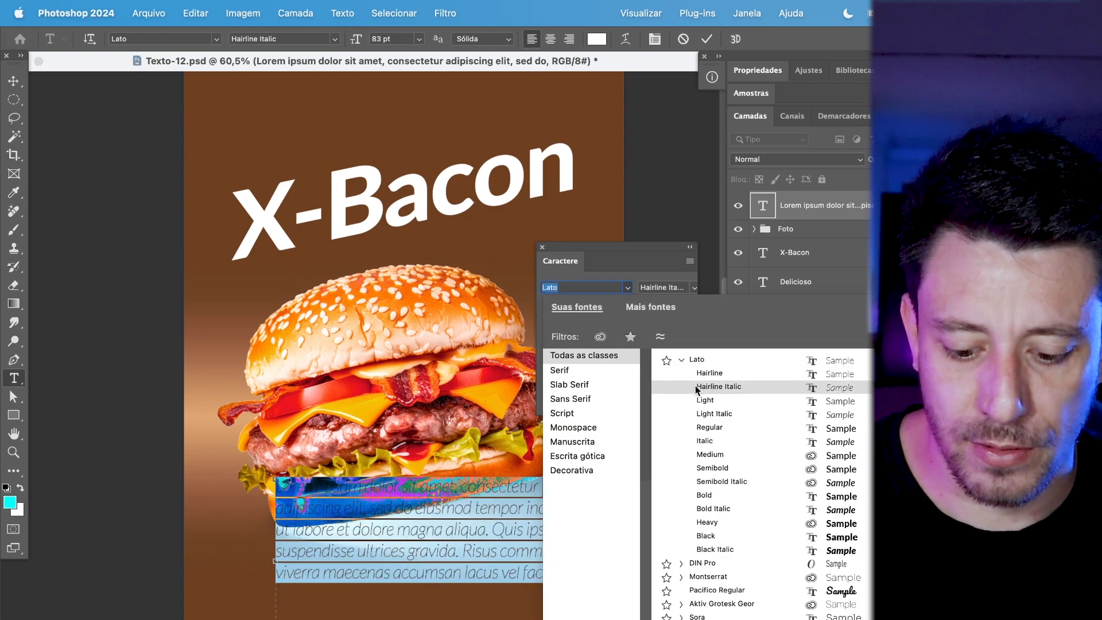
pyautogui.scroll(-10, 697, 390)
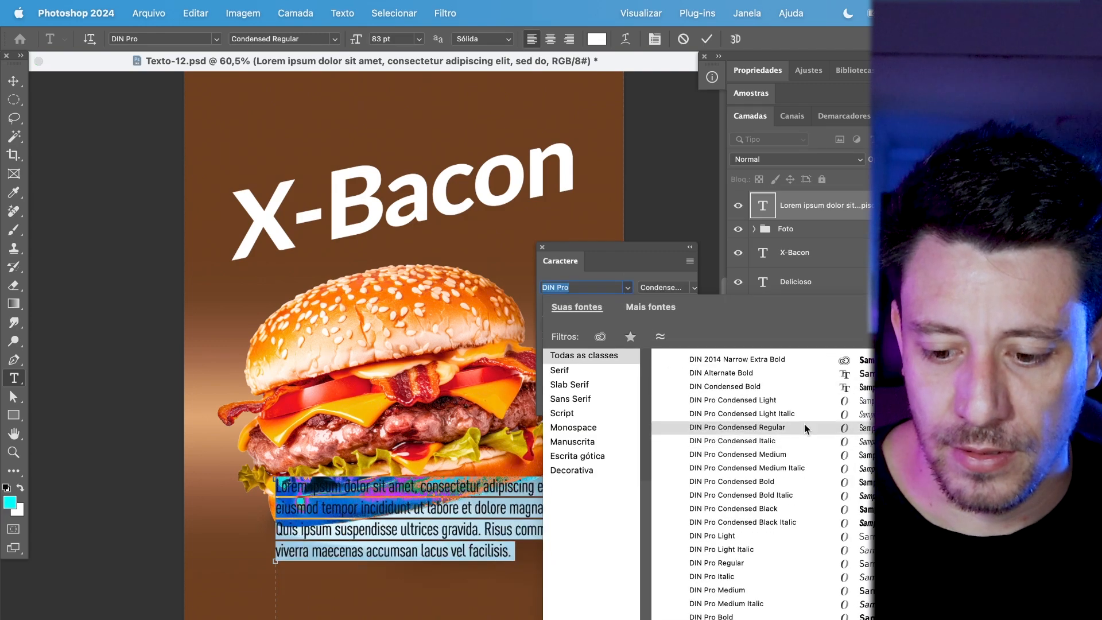
pyautogui.click(805, 425)
pyautogui.click(695, 286)
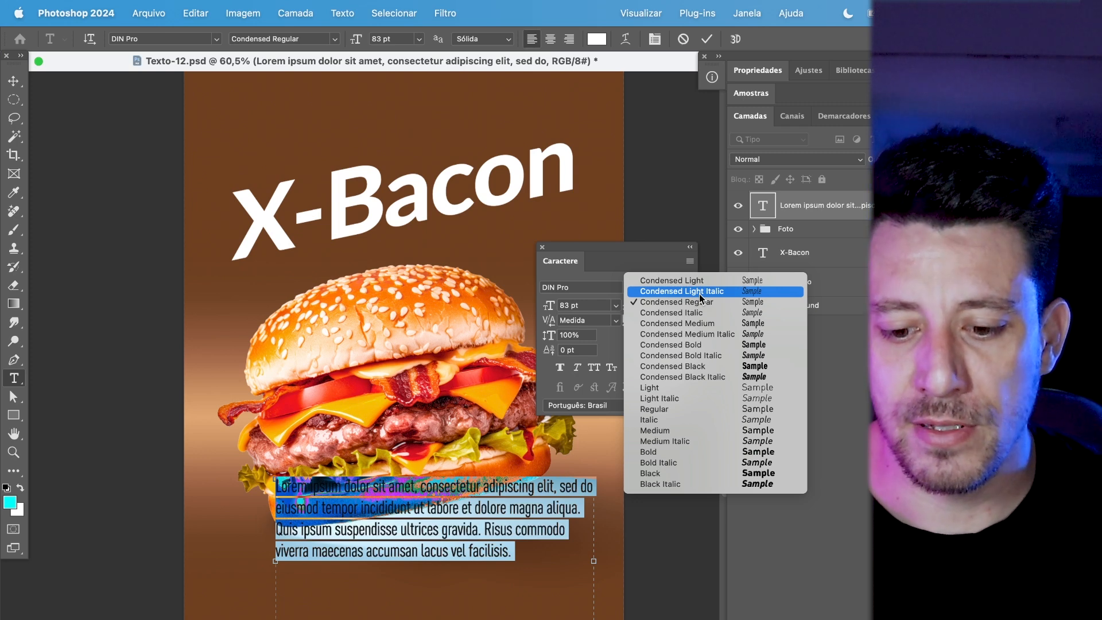
pyautogui.click(681, 389)
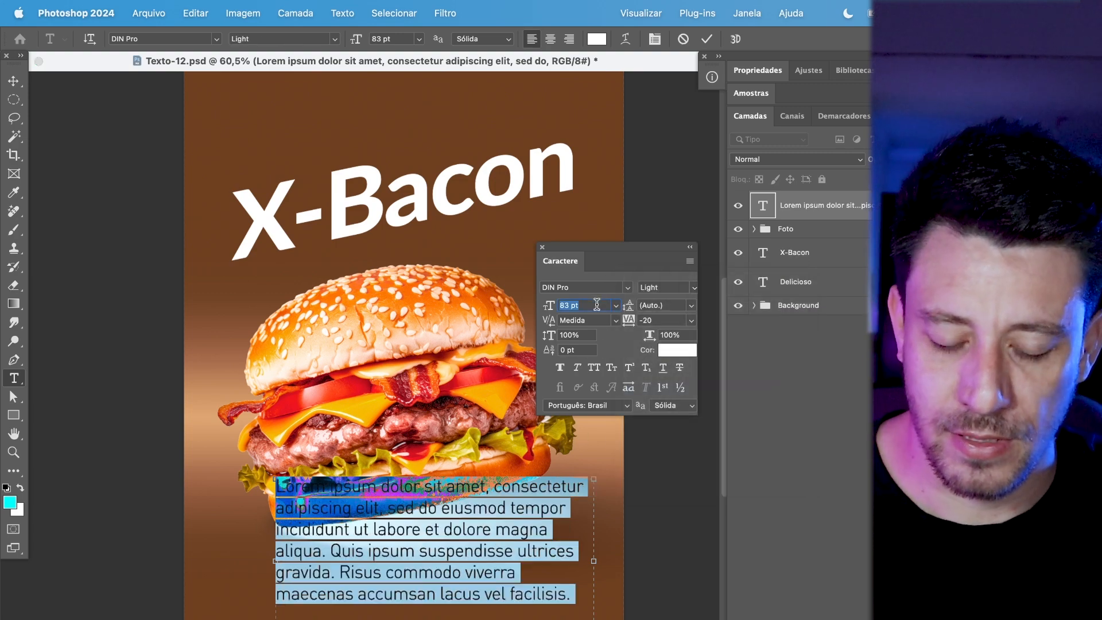
# - Reduce the lorem ipsum paragraph's font size to 53 pt in 10 pt steps
pyautogui.hotkey('shift', 'Down')
pyautogui.hotkey('shift', 'Down')
pyautogui.hotkey('shift', 'Down')
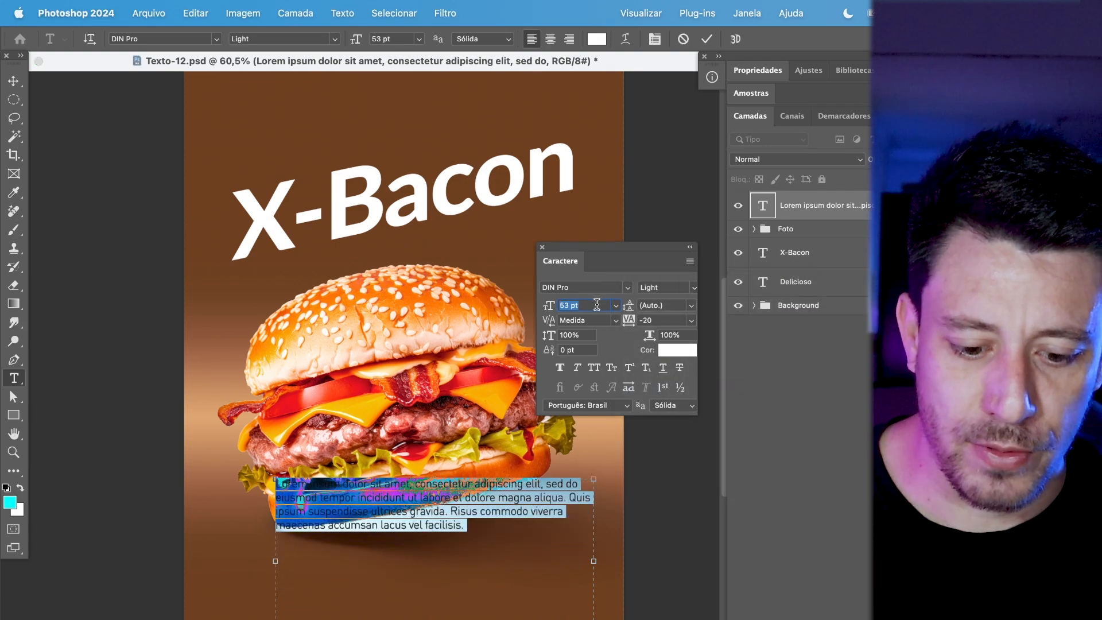
# - Raise the lorem ipsum paragraph's font size in 1 pt steps to 75 pt, and fine-tune it to 74 pt
pyautogui.click(597, 305)
pyautogui.press('Up')
pyautogui.press('Up')
pyautogui.press('Up')
pyautogui.press('Up')
pyautogui.press('Up')
pyautogui.press('Up')
pyautogui.press('Up')
pyautogui.press('Up')
pyautogui.press('Up')
pyautogui.press('Up')
pyautogui.press('Up')
pyautogui.press('Up')
pyautogui.press('Up')
pyautogui.press('Up')
pyautogui.press('Up')
pyautogui.press('Up')
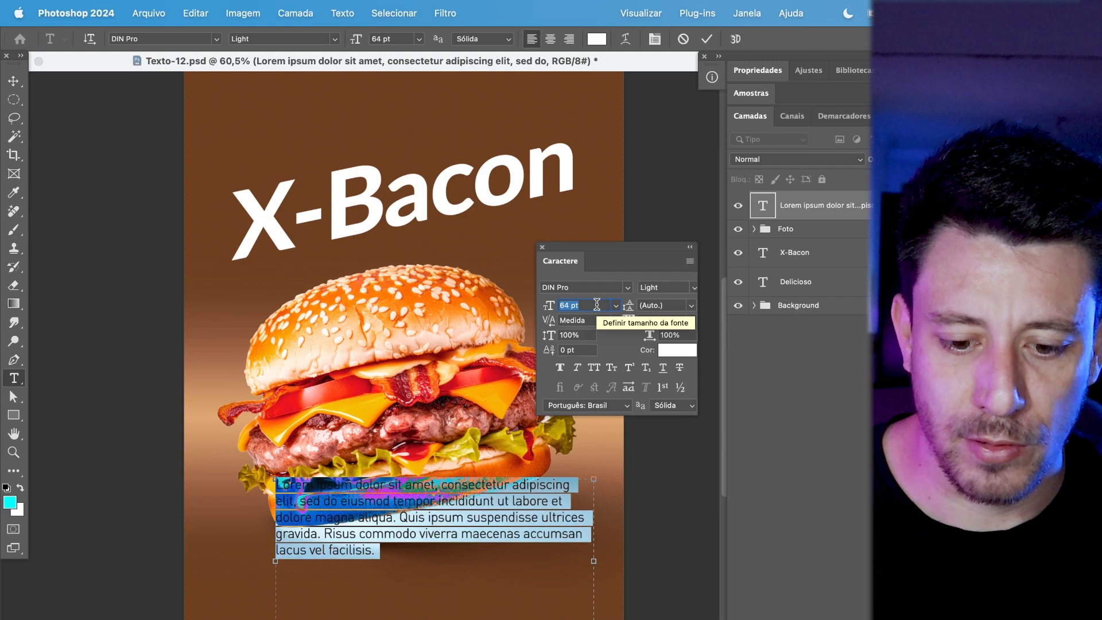
pyautogui.press('Up')
pyautogui.press('Up')
pyautogui.press('Up')
pyautogui.press('Up')
pyautogui.press('Up')
pyautogui.press('Up')
pyautogui.press('Up')
pyautogui.press('Up')
pyautogui.press('Up')
pyautogui.press('Up')
pyautogui.press('Up')
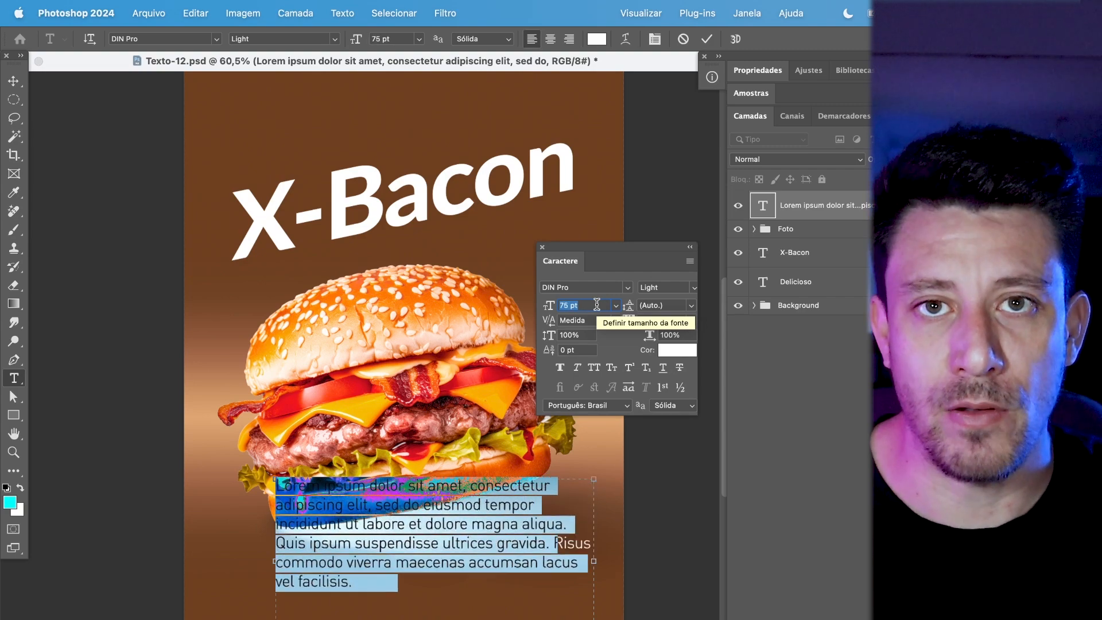
pyautogui.press('Down')
pyautogui.press('Down')
pyautogui.press('Down')
pyautogui.press('Down')
pyautogui.press('Down')
pyautogui.press('Down')
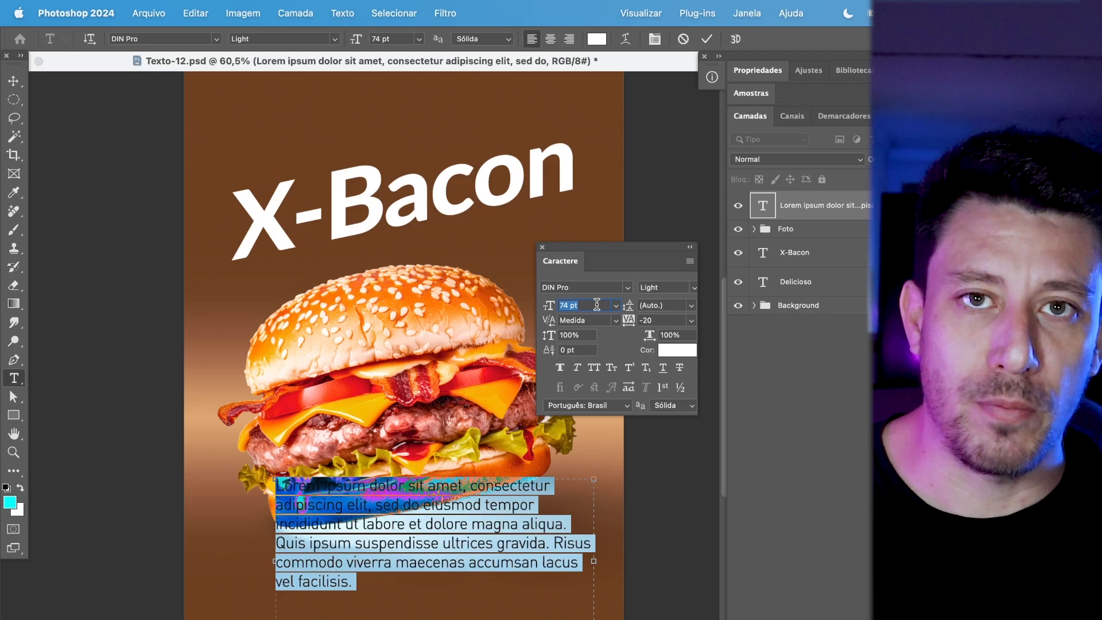
# - Shift the paragraph's font size up and down in 10 pt steps, ending at 84 pt
pyautogui.hotkey('shift', 'Up')
pyautogui.hotkey('shift', 'Down')
pyautogui.hotkey('shift', 'Down')
pyautogui.hotkey('shift', 'Up')
pyautogui.hotkey('shift', 'Up')
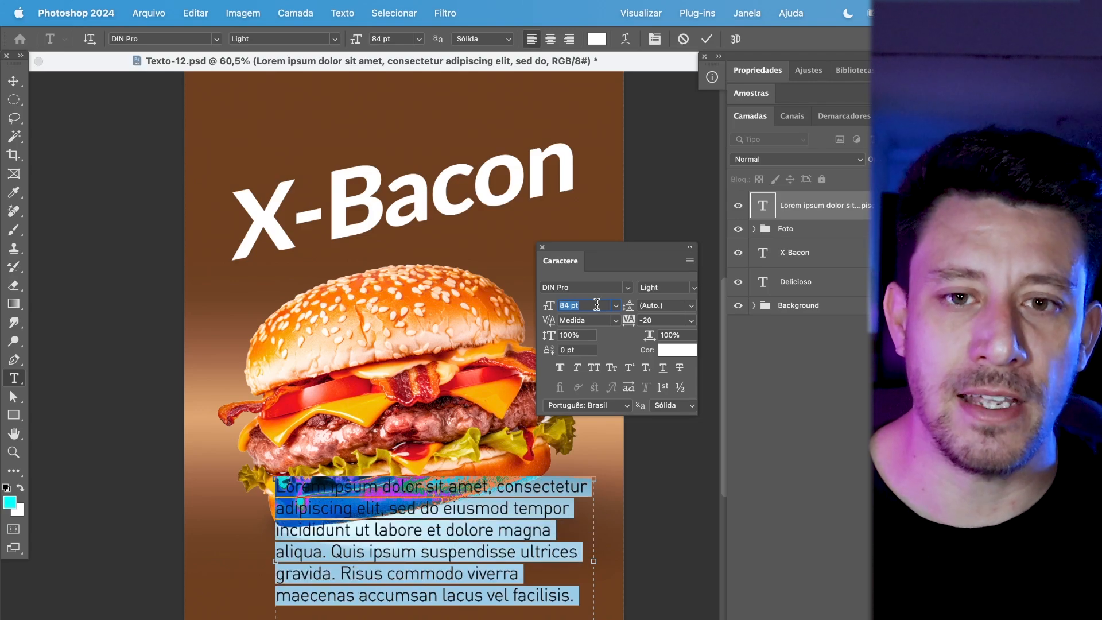
# - Try the 24 pt preset size on the lorem ipsum paragraph and set its font size to 72 pt
pyautogui.click(616, 306)
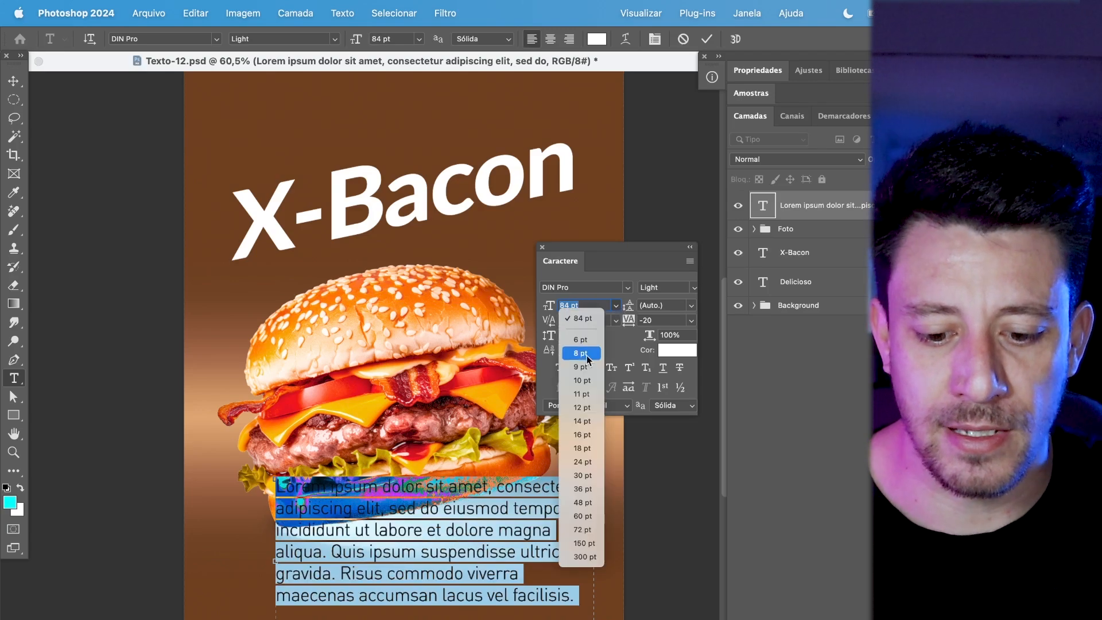
pyautogui.click(565, 462)
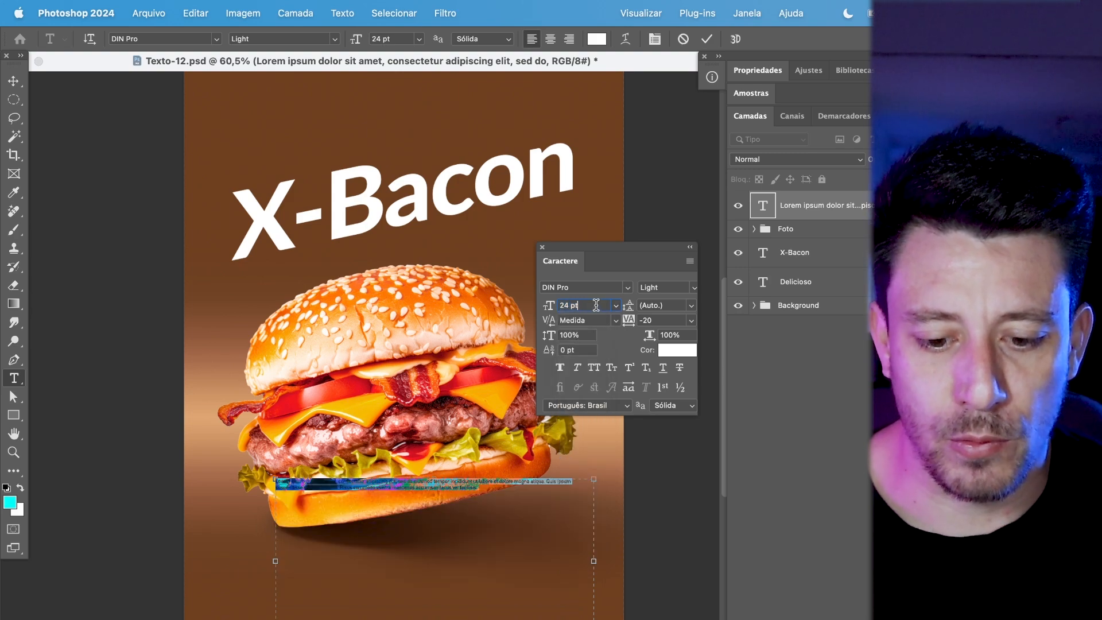
pyautogui.click(616, 306)
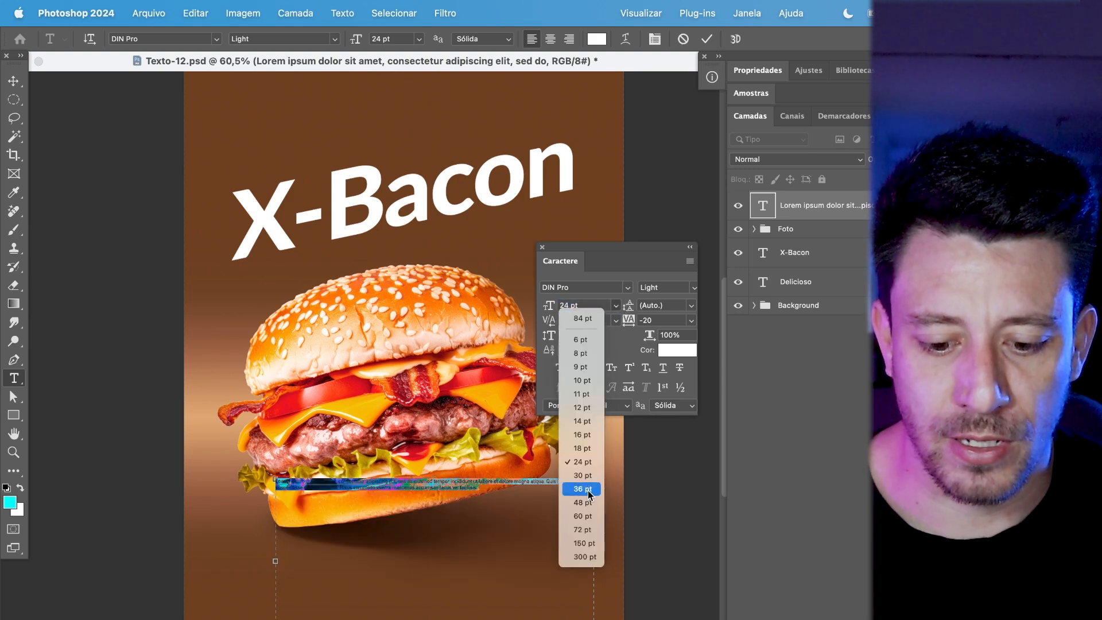
pyautogui.click(588, 530)
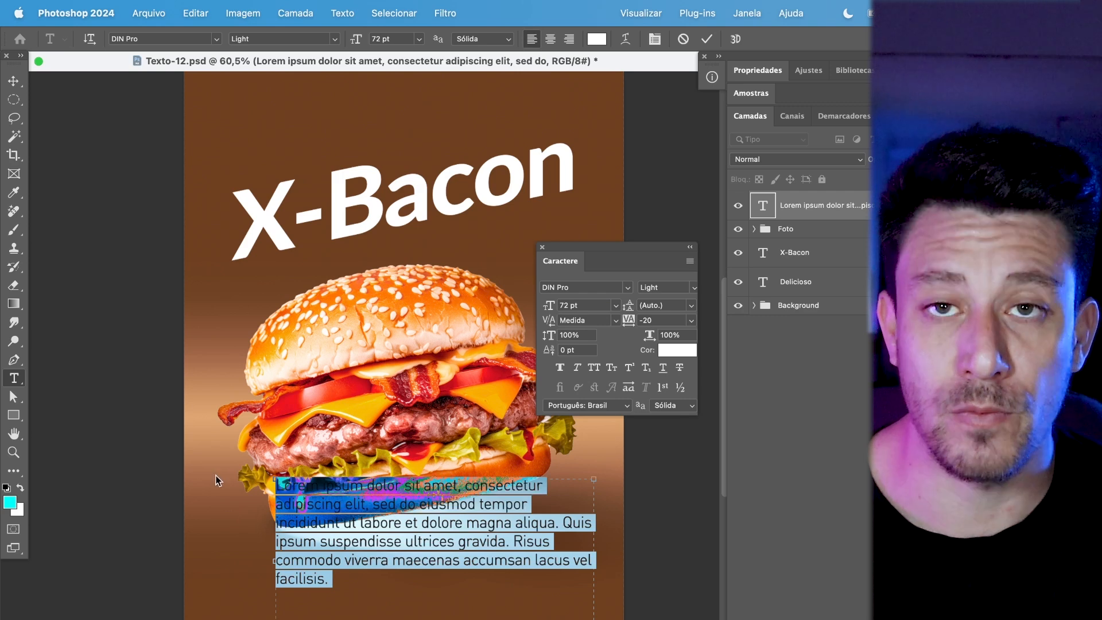
# - Increase the font size of only the paragraph's ending, "viverra maecenas accumsan lacus vel facilisis.", to 77 pt
pyautogui.click(338, 553)
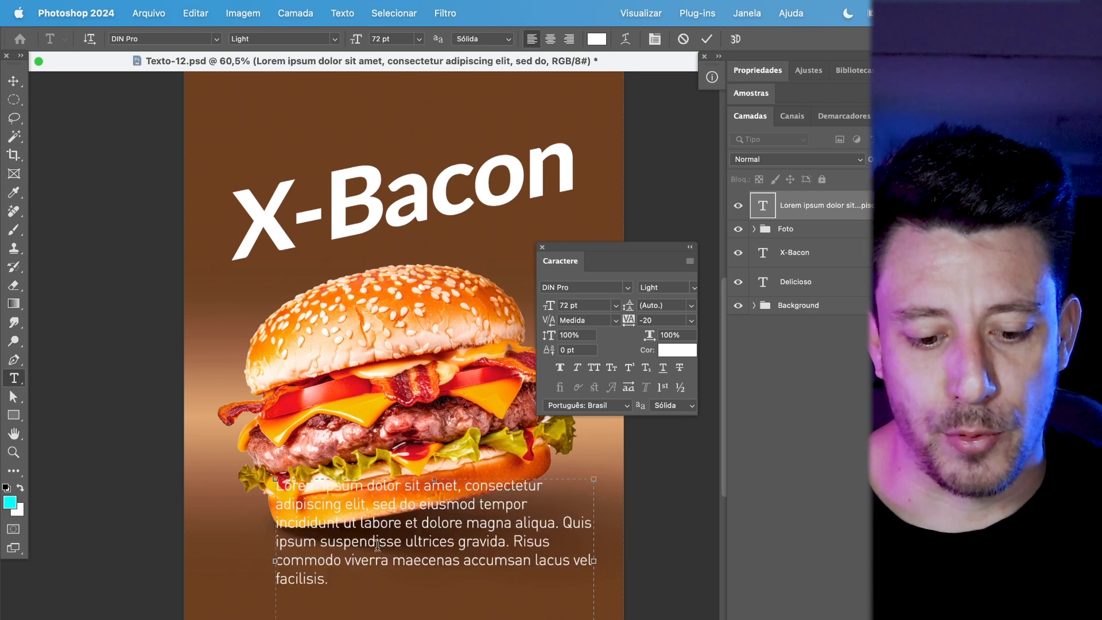
pyautogui.moveTo(338, 581)
pyautogui.mouseDown()
pyautogui.moveTo(277, 560)
pyautogui.moveTo(341, 560)
pyautogui.mouseUp()
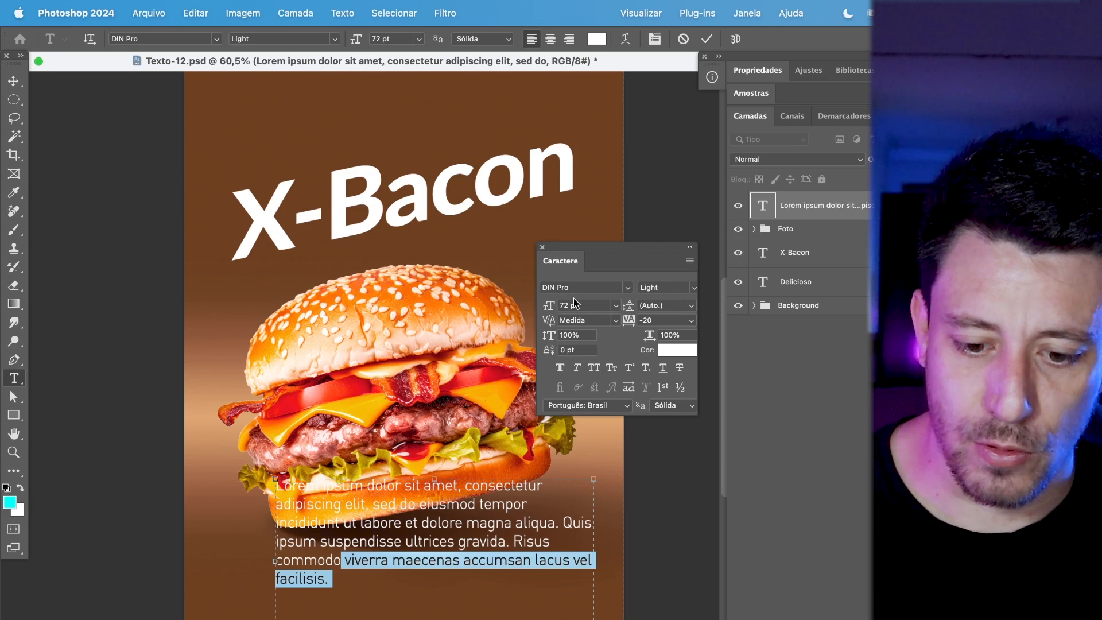
pyautogui.press('Up')
pyautogui.press('Up')
pyautogui.press('Up')
pyautogui.press('Up')
pyautogui.press('Up')
pyautogui.press('Up')
pyautogui.press('Up')
pyautogui.press('Up')
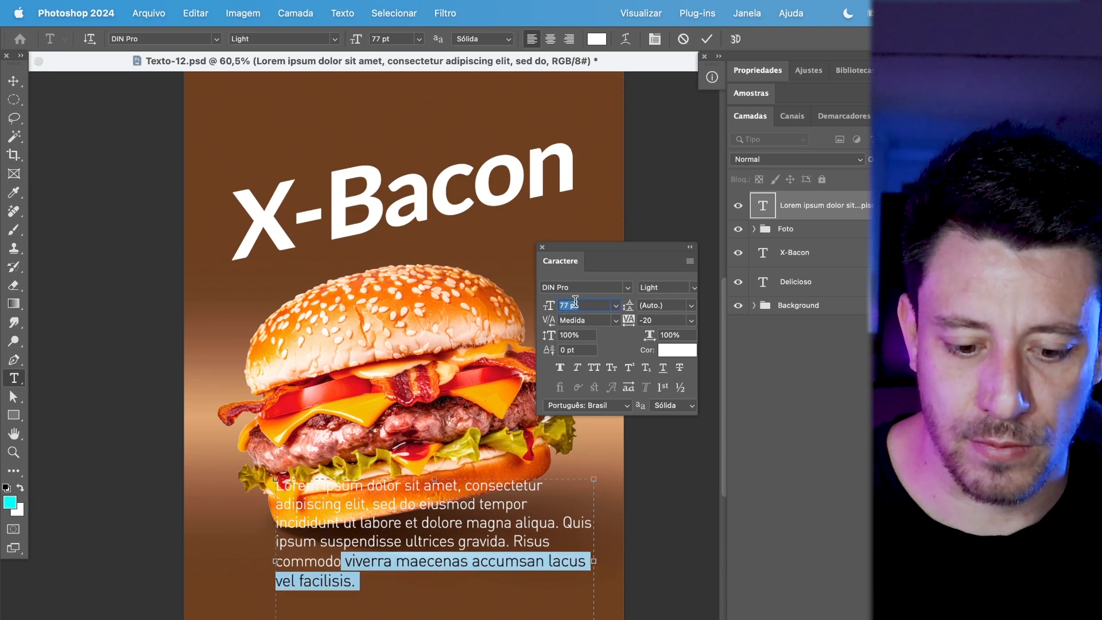
# - Set the entire lorem ipsum paragraph's font size to 60 pt, and reduce it further to 50 pt
pyautogui.click(545, 580)
pyautogui.press('super+a')
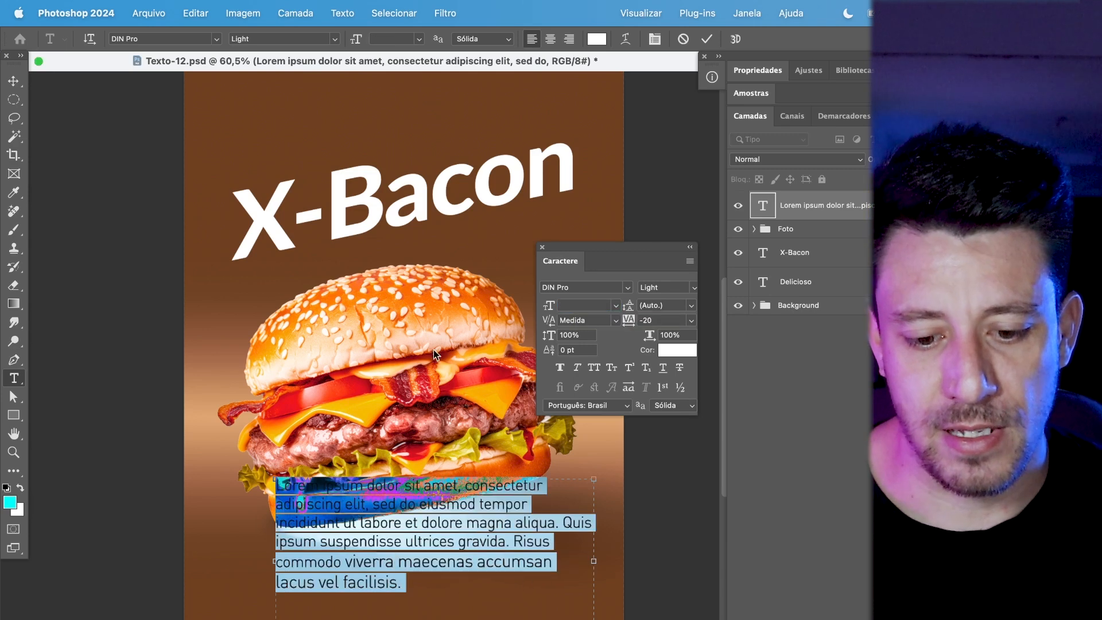
pyautogui.write('60')
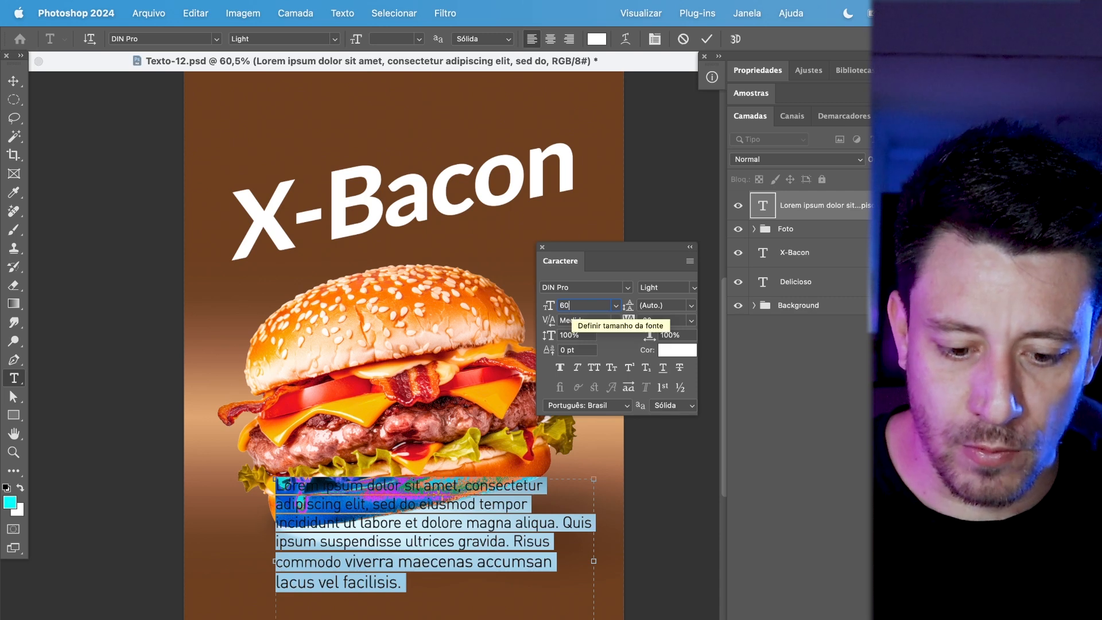
pyautogui.press('Return')
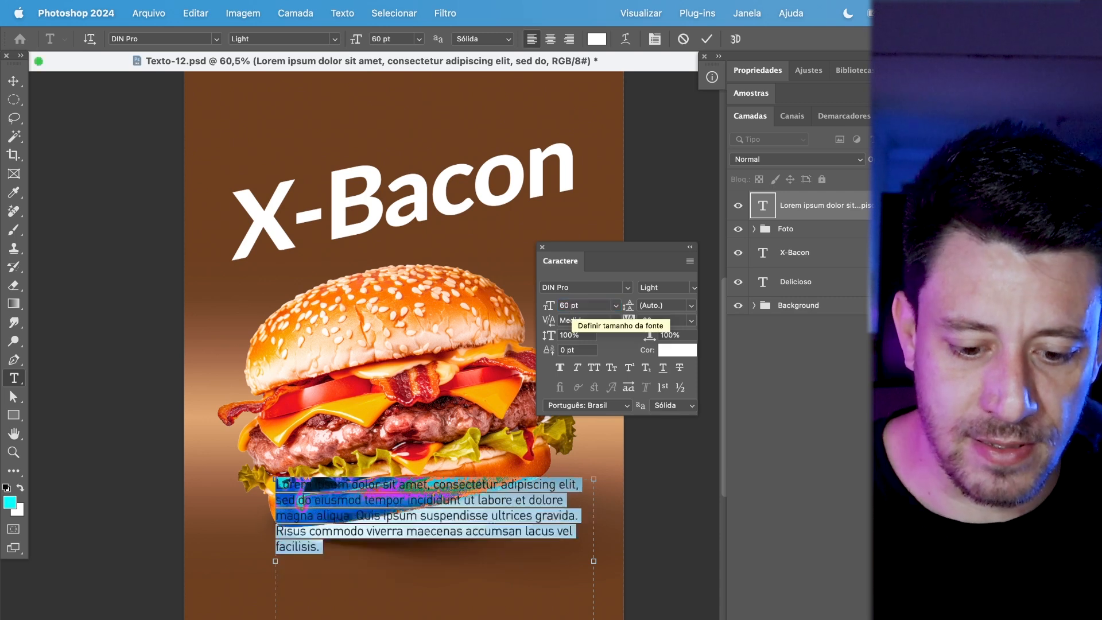
pyautogui.click(600, 305)
pyautogui.write('50')
pyautogui.press('Return')
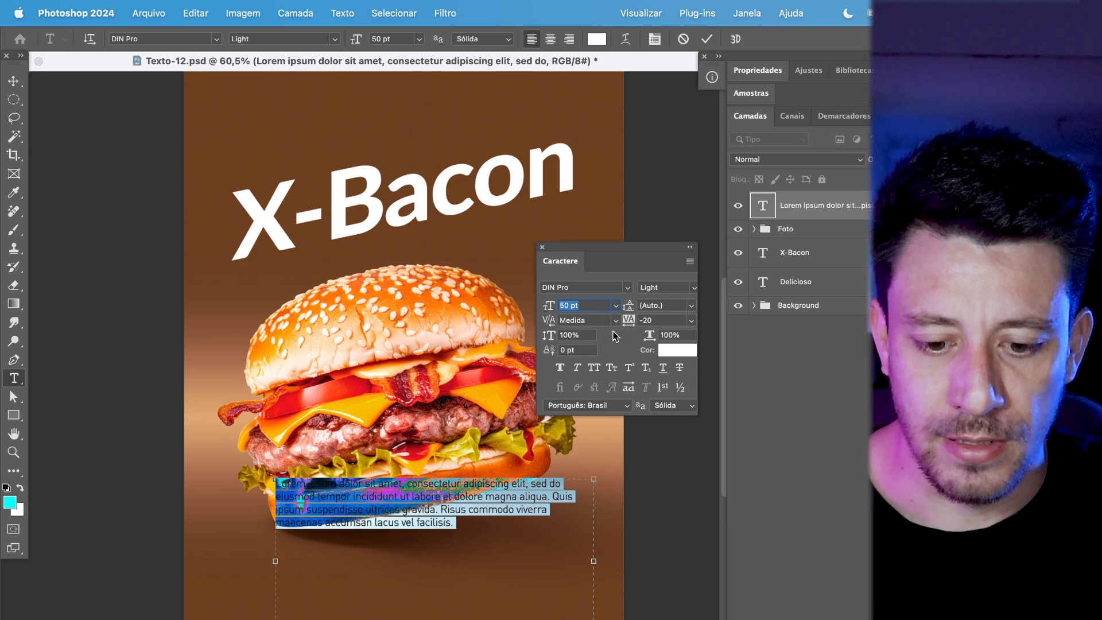
# - Look over the paragraph's kerning options, and try tracking values of 0 and 200 on the whole text
pyautogui.click(599, 325)
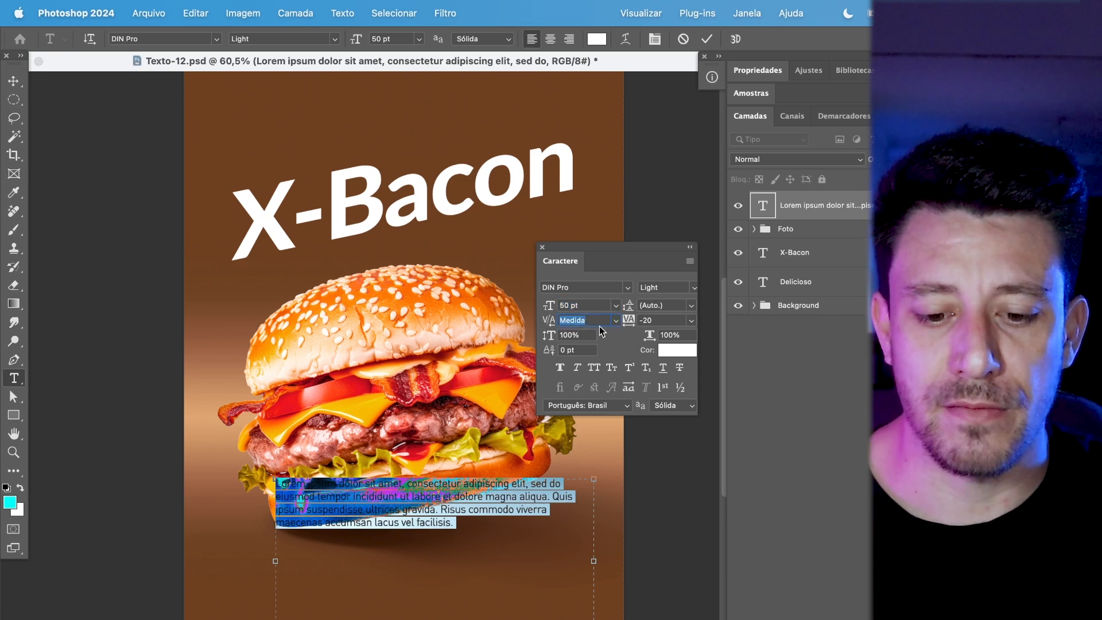
pyautogui.click(615, 322)
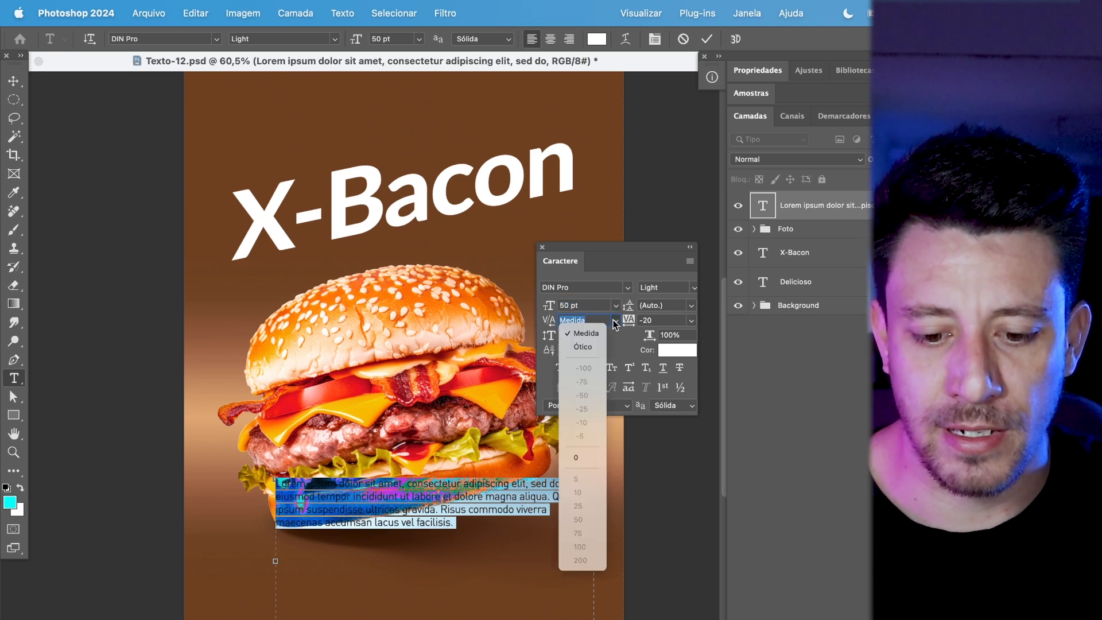
pyautogui.click(620, 319)
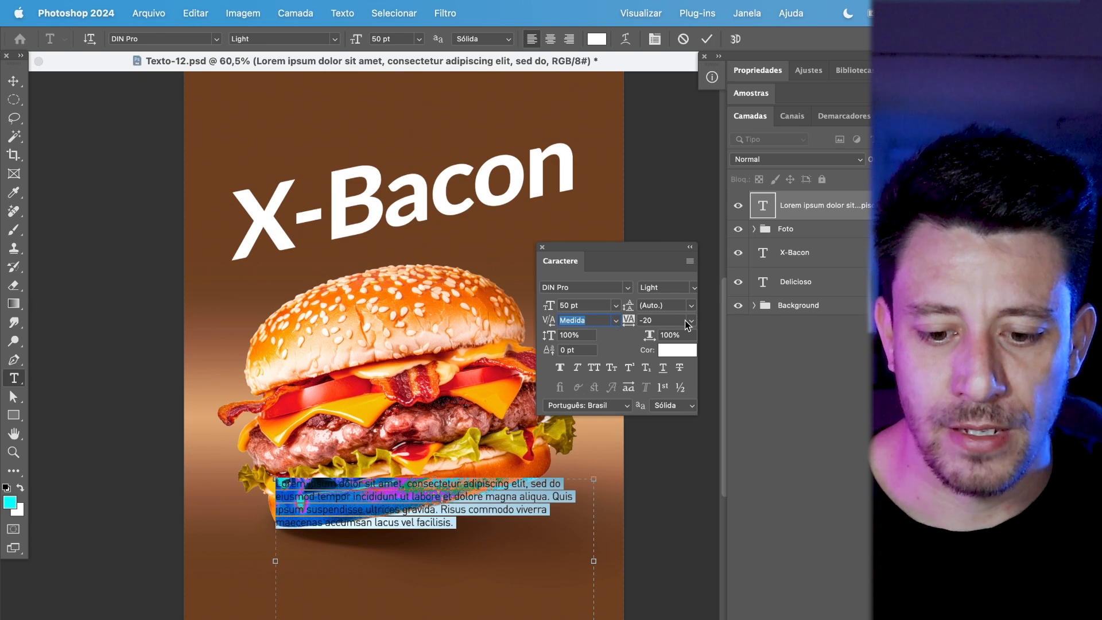
pyautogui.click(628, 320)
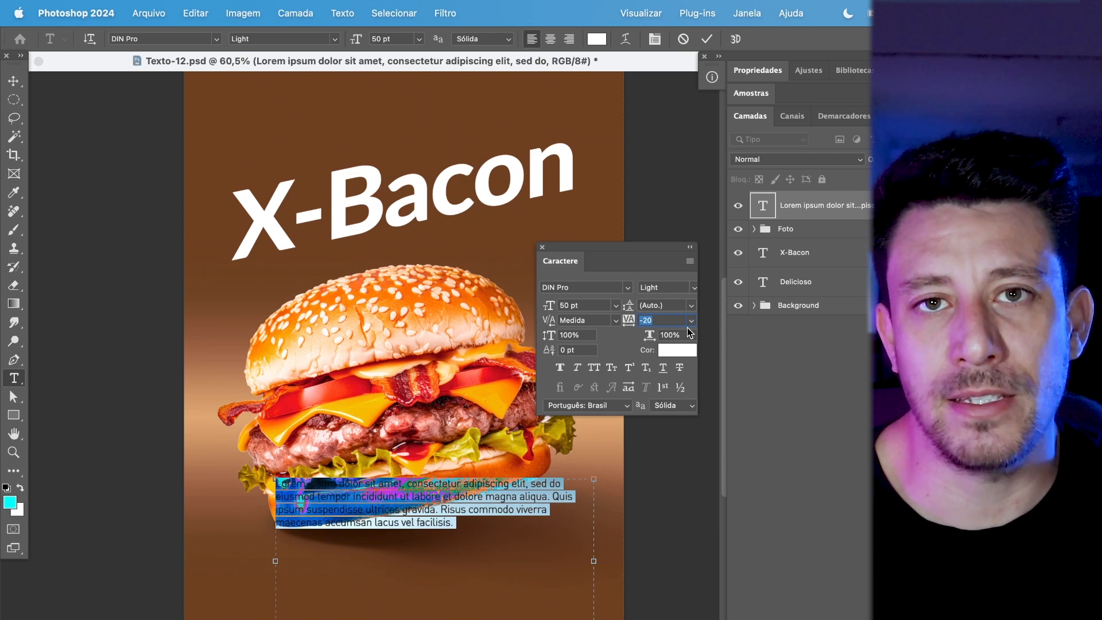
pyautogui.click(691, 326)
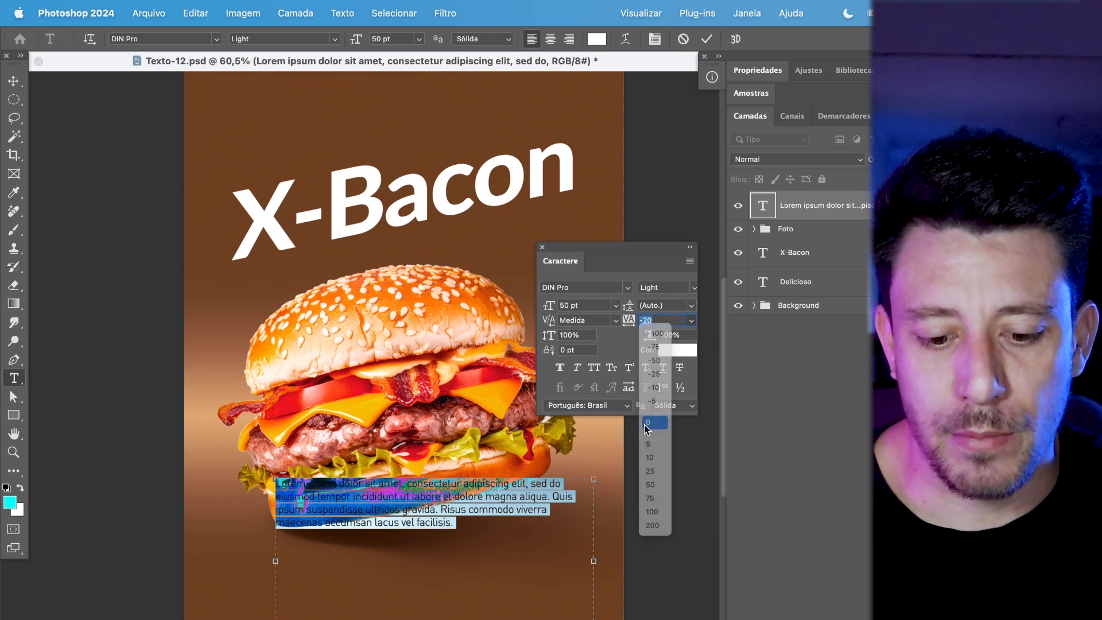
pyautogui.click(655, 425)
pyautogui.click(669, 322)
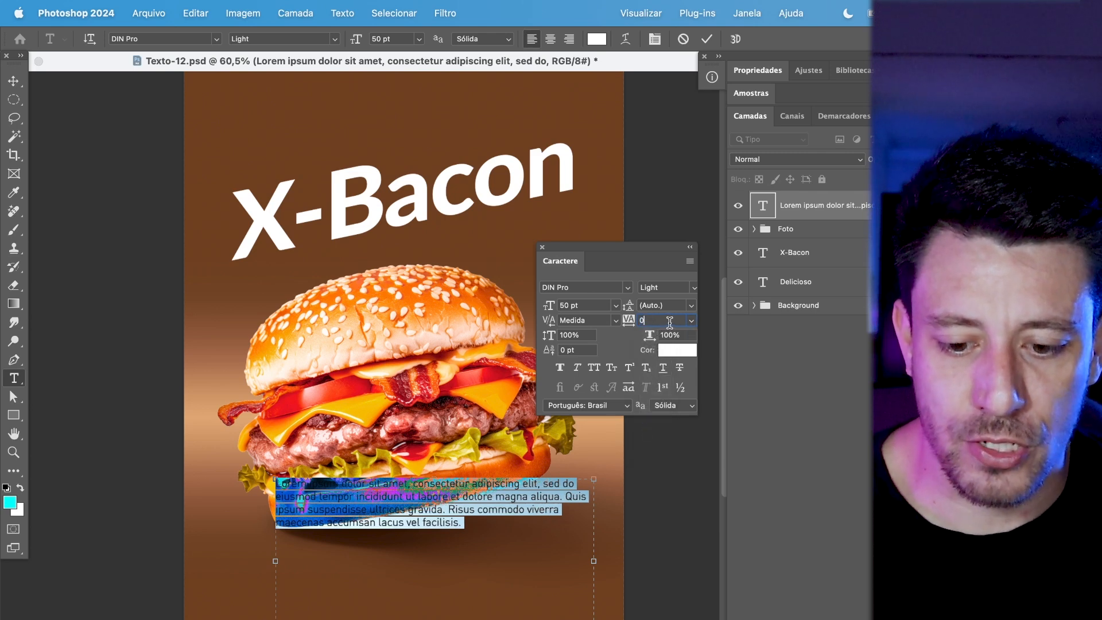
pyautogui.write('200')
pyautogui.press('Return')
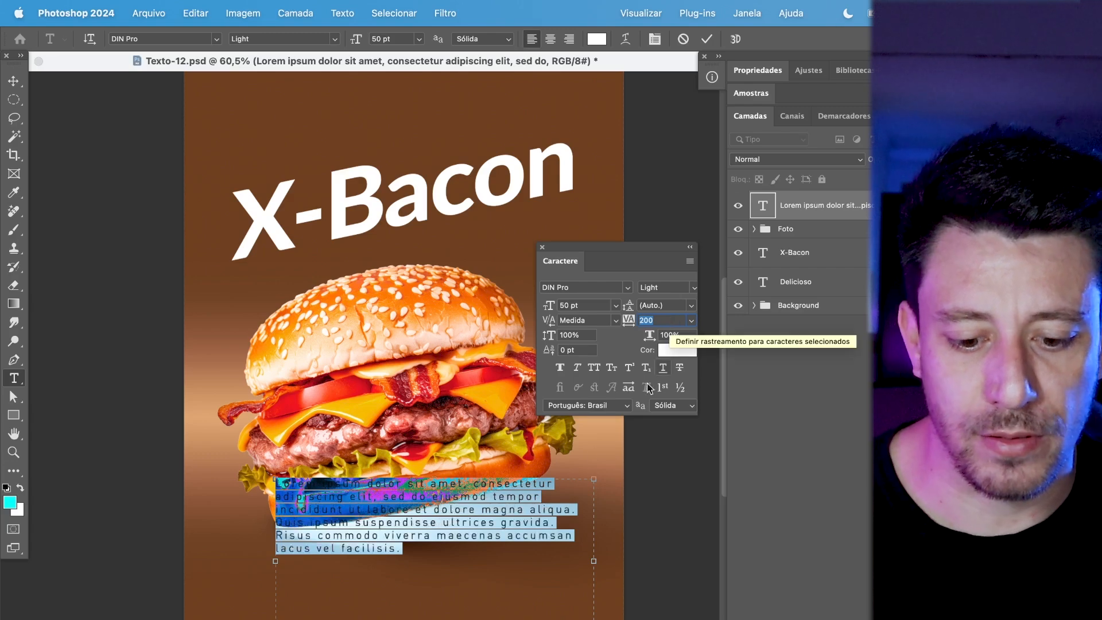
# - Lower the paragraph's tracking in 20-unit steps down to -20, checking the letter spacing close up
pyautogui.scroll(10, 527, 515)
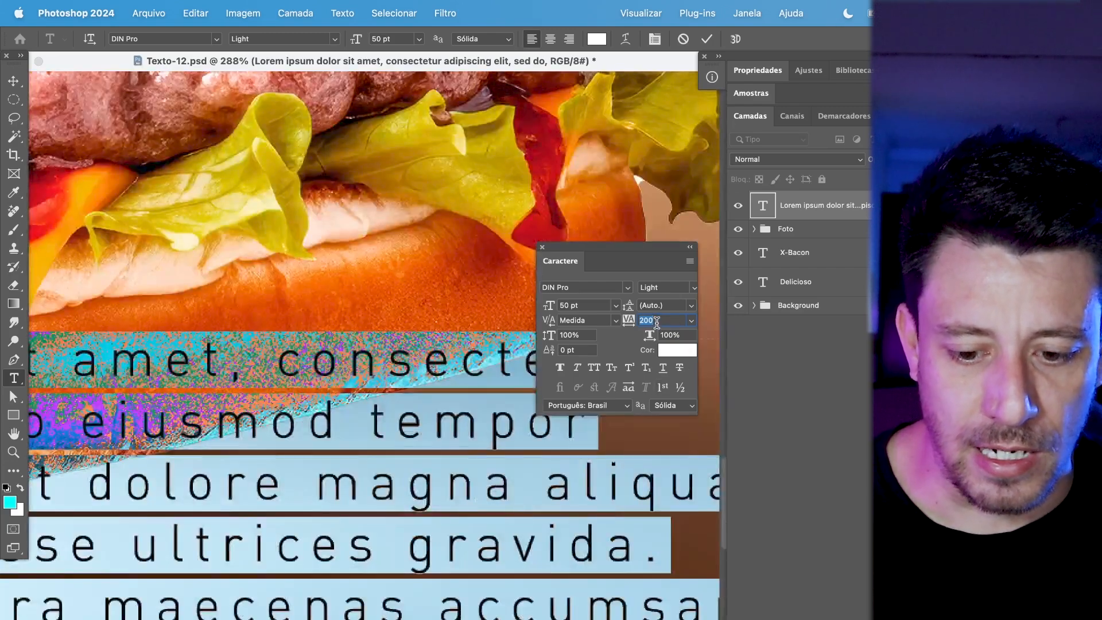
pyautogui.press('Down')
pyautogui.press('Down')
pyautogui.press('Down')
pyautogui.press('Down')
pyautogui.press('Down')
pyautogui.press('Down')
pyautogui.press('Down')
pyautogui.press('Down')
pyautogui.press('Down')
pyautogui.press('Down')
pyautogui.press('Down')
pyautogui.press('Down')
pyautogui.press('Down')
pyautogui.press('Down')
pyautogui.press('Down')
pyautogui.press('Down')
pyautogui.press('Down')
pyautogui.press('Down')
pyautogui.press('Down')
pyautogui.press('Down')
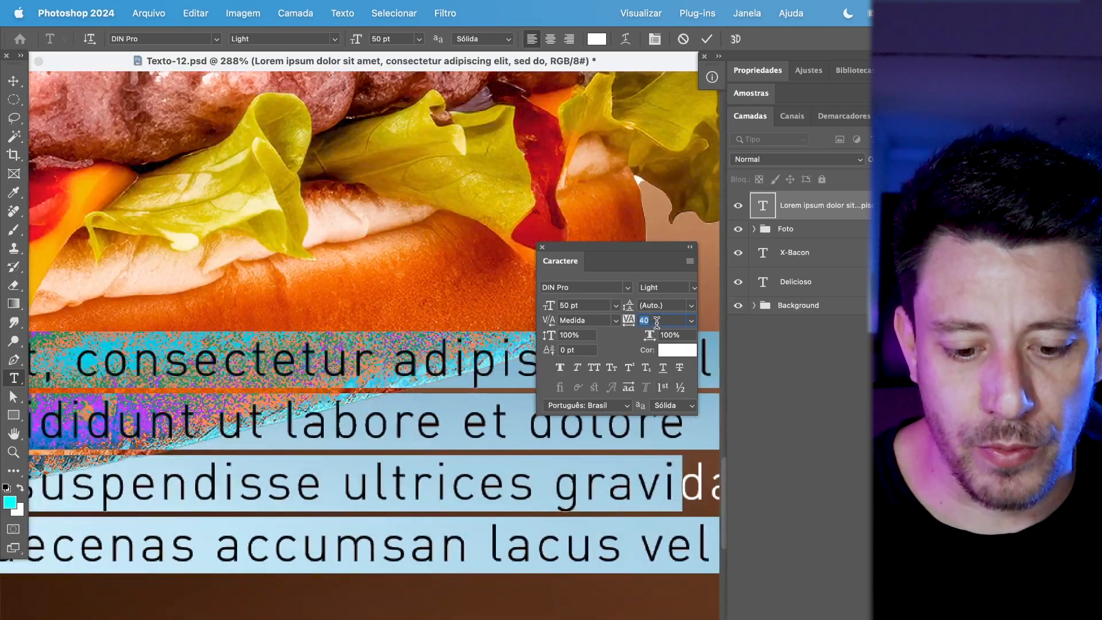
pyautogui.press('Down')
pyautogui.press('Down')
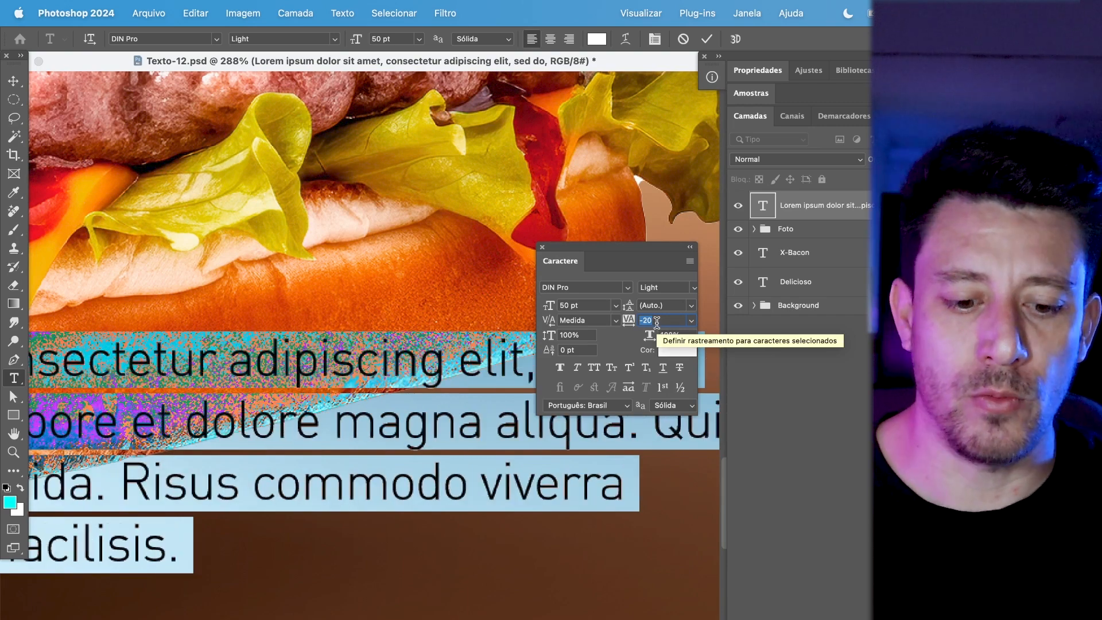
# - Reshape the lorem ipsum text box so it sits below the burger and spans most of the poster's width
pyautogui.click(13, 81)
pyautogui.scroll(-5, 314, 420)
pyautogui.scroll(-5, 314, 420)
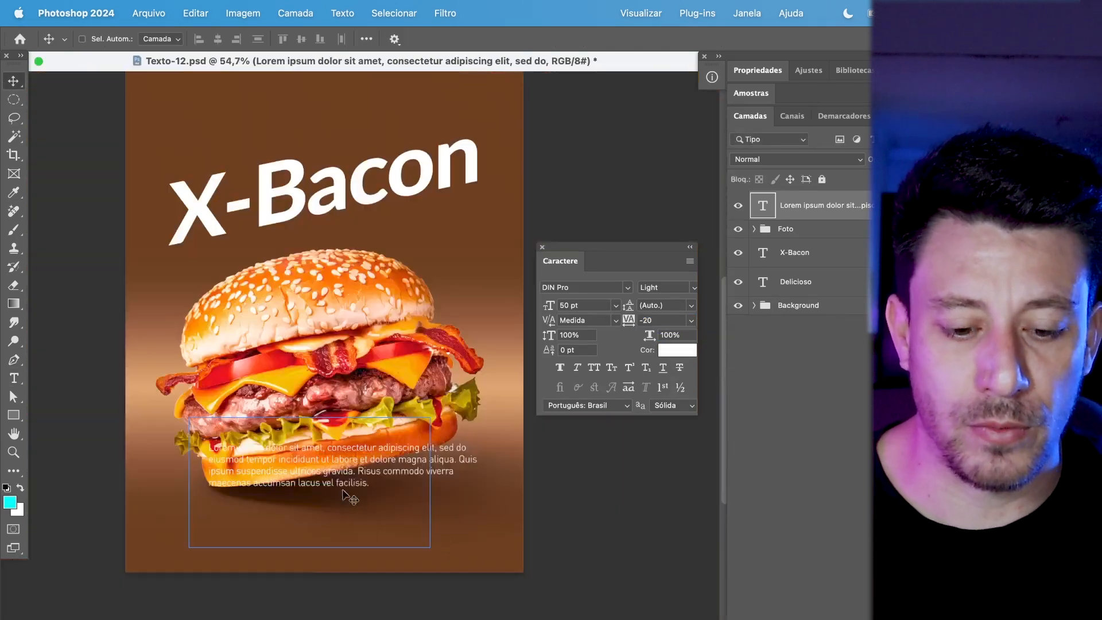
pyautogui.moveTo(342, 488); pyautogui.dragTo(387, 464)
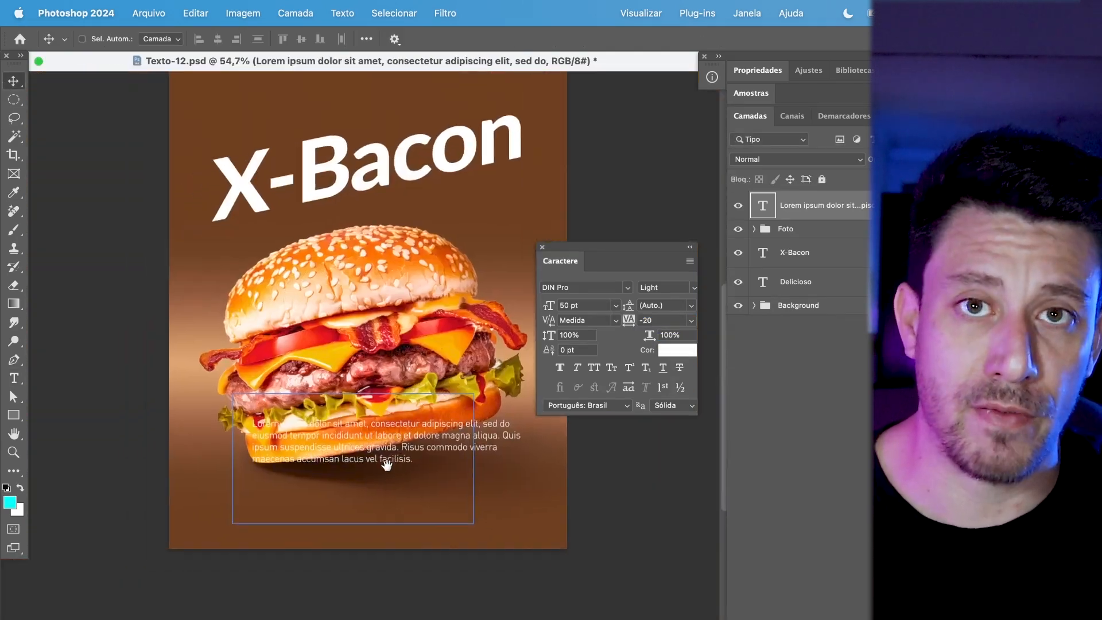
pyautogui.doubleClick(386, 464)
pyautogui.moveTo(403, 415); pyautogui.dragTo(401, 466)
pyautogui.moveTo(251, 520); pyautogui.dragTo(222, 520)
pyautogui.moveTo(541, 568); pyautogui.dragTo(541, 536)
# - Show the paragraph formatting options and justify the whole lorem ipsum text with its last line aligned left
pyautogui.press('super+a')
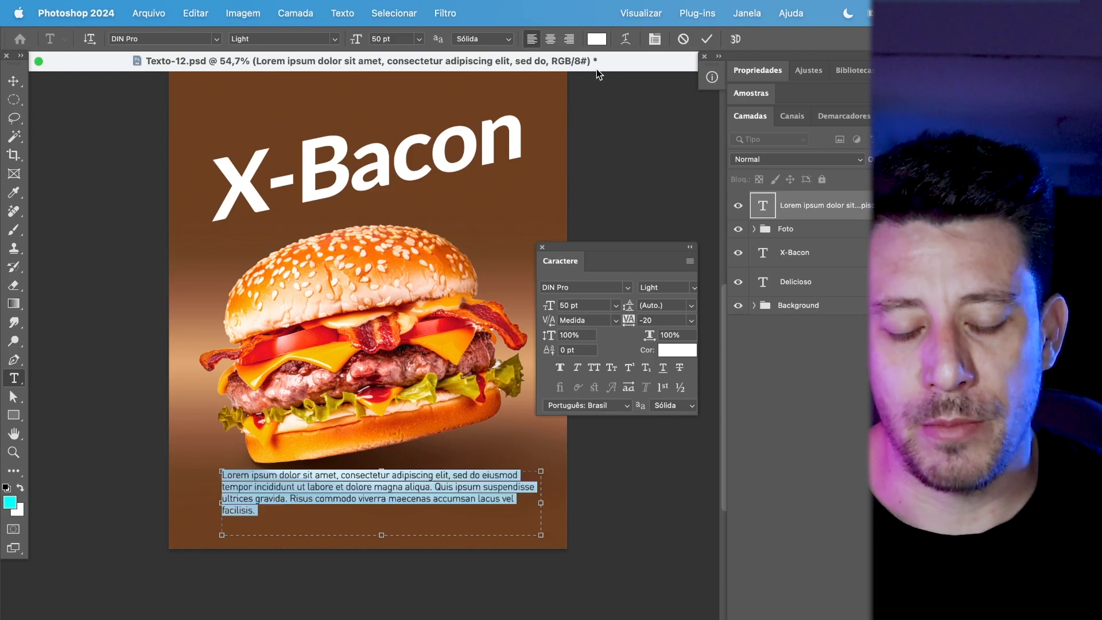
pyautogui.click(656, 39)
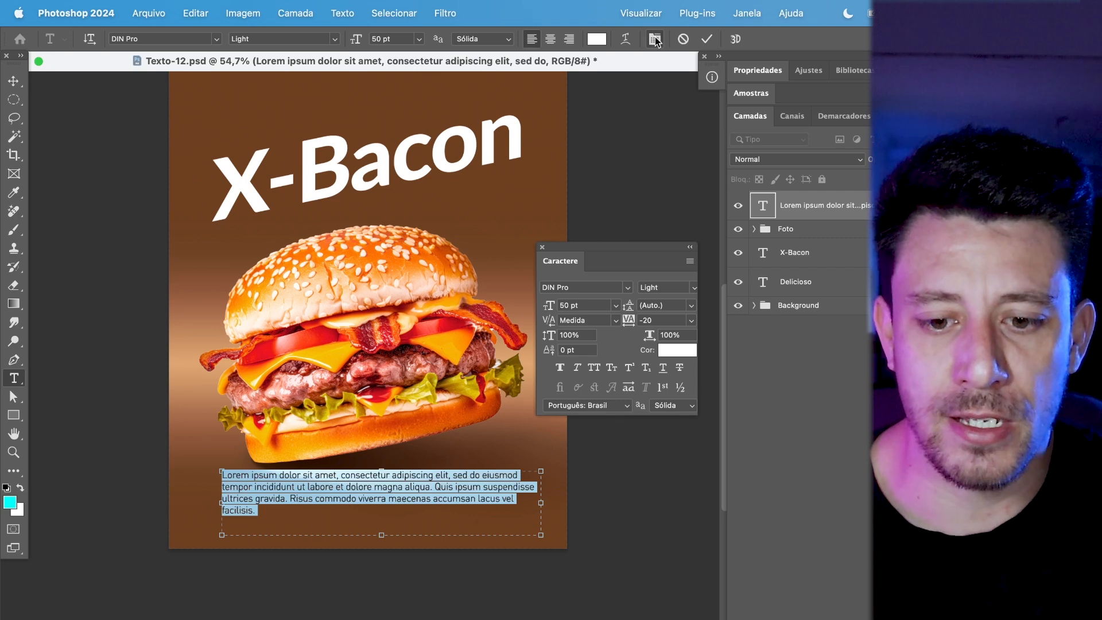
pyautogui.click(655, 39)
pyautogui.moveTo(570, 530); pyautogui.dragTo(600, 280)
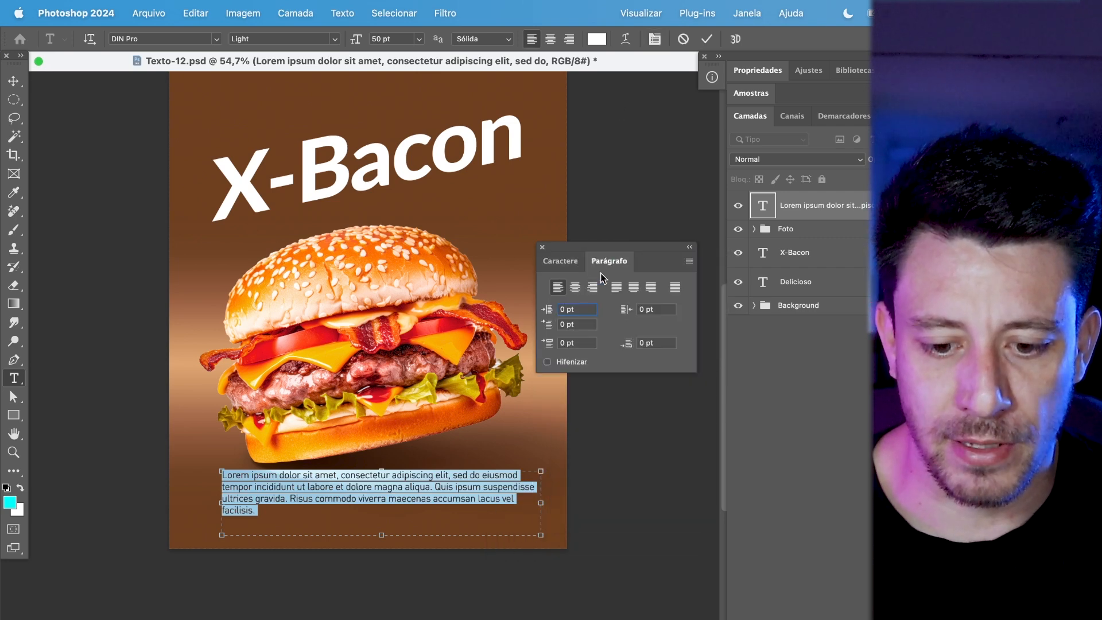
pyautogui.click(574, 264)
pyautogui.click(591, 263)
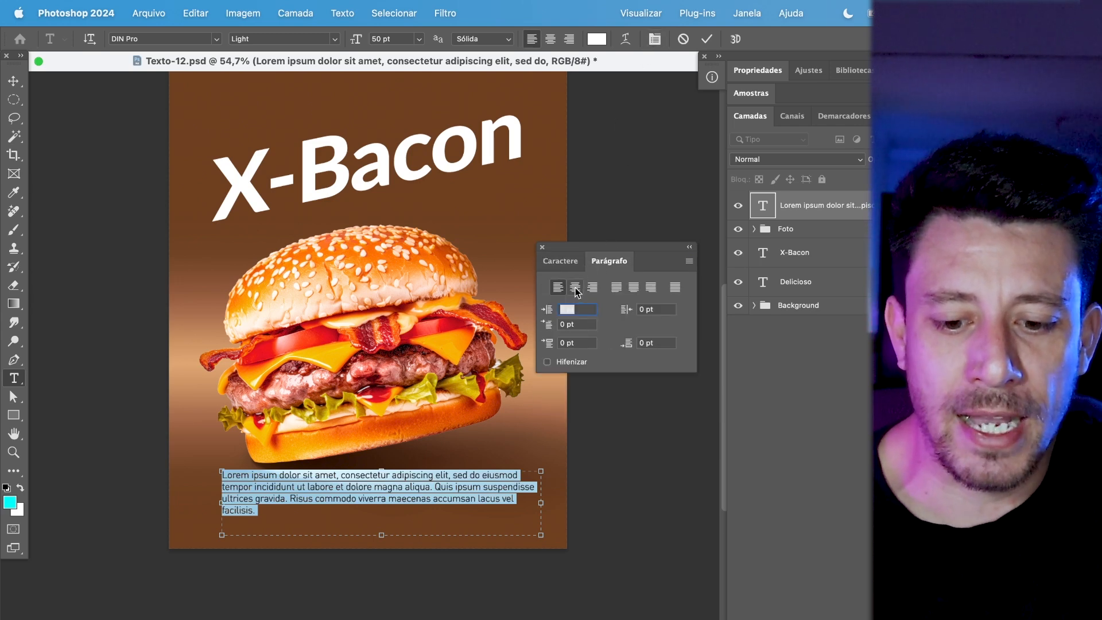
pyautogui.click(617, 292)
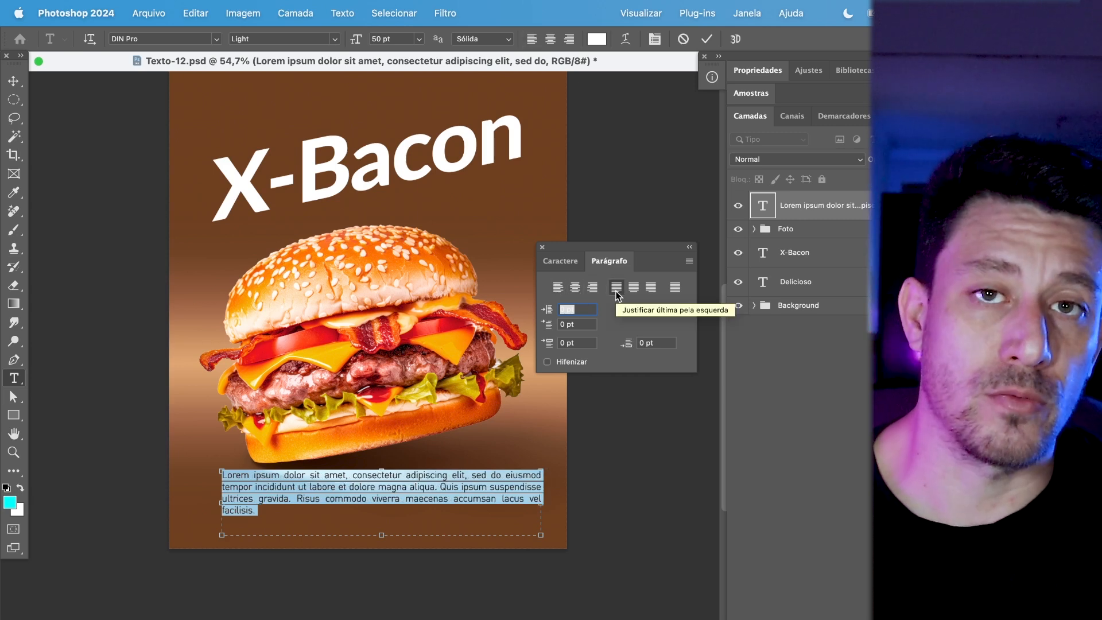
# - Check which paragraph alignment options are available for the "X-Bacon" point text
pyautogui.click(850, 260)
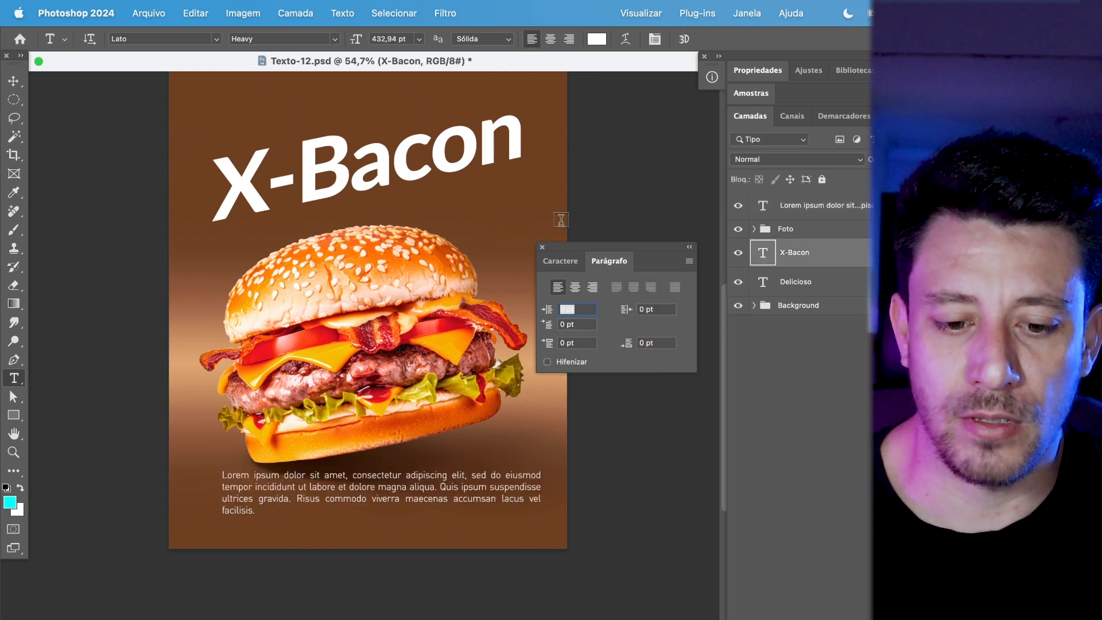
pyautogui.click(522, 128)
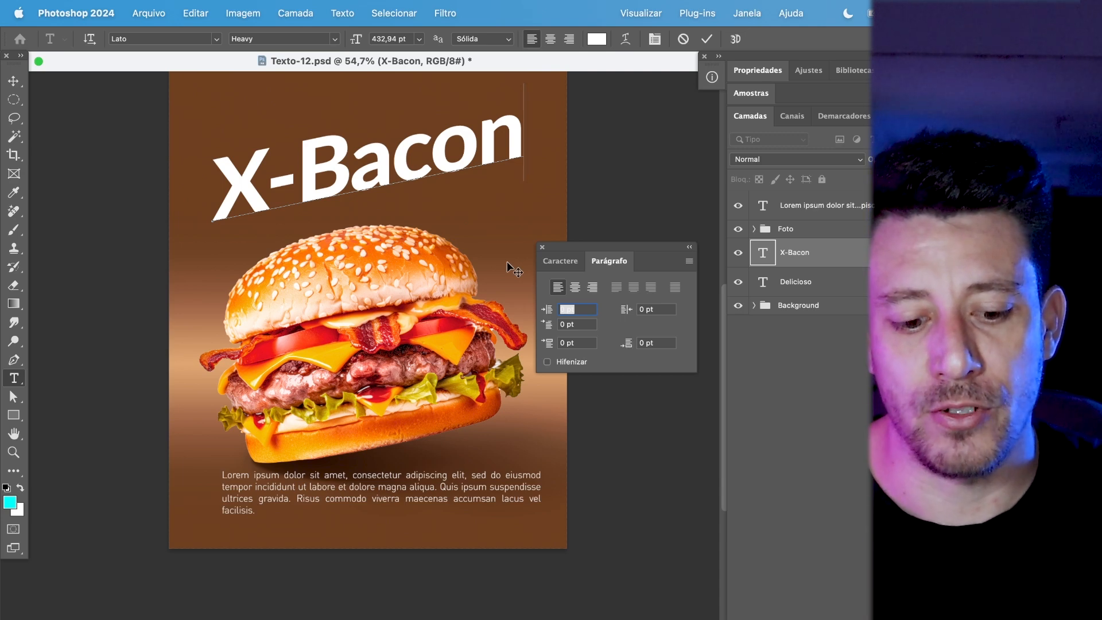
pyautogui.click(475, 492)
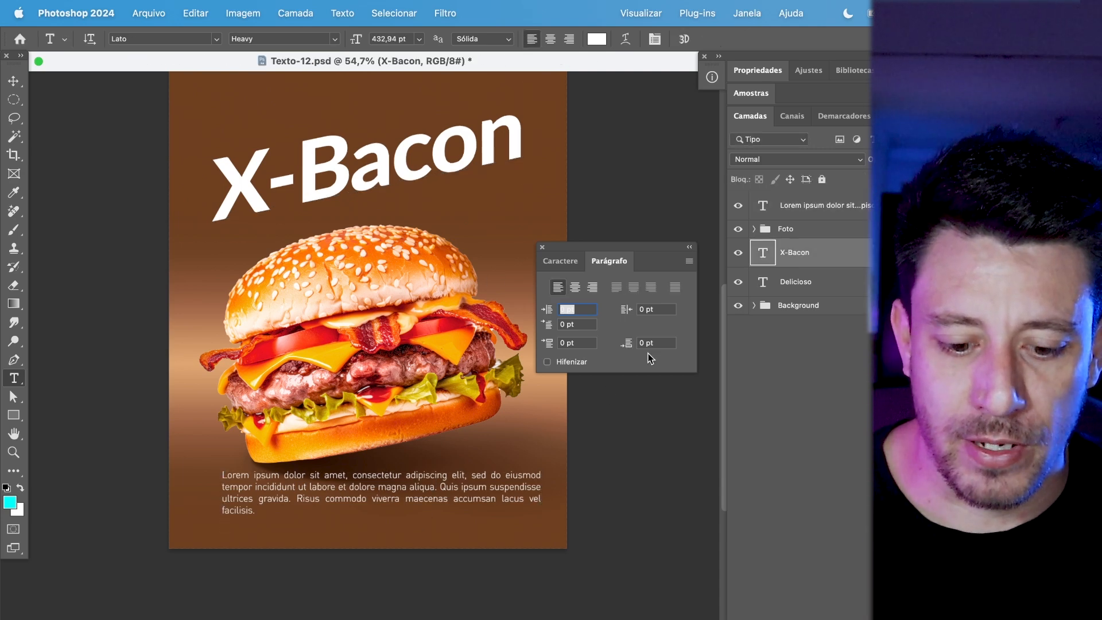
# - Try center alignment on the lorem ipsum paragraph, and return it to justified with the last line left
pyautogui.hotkey('ctrl', 'a')
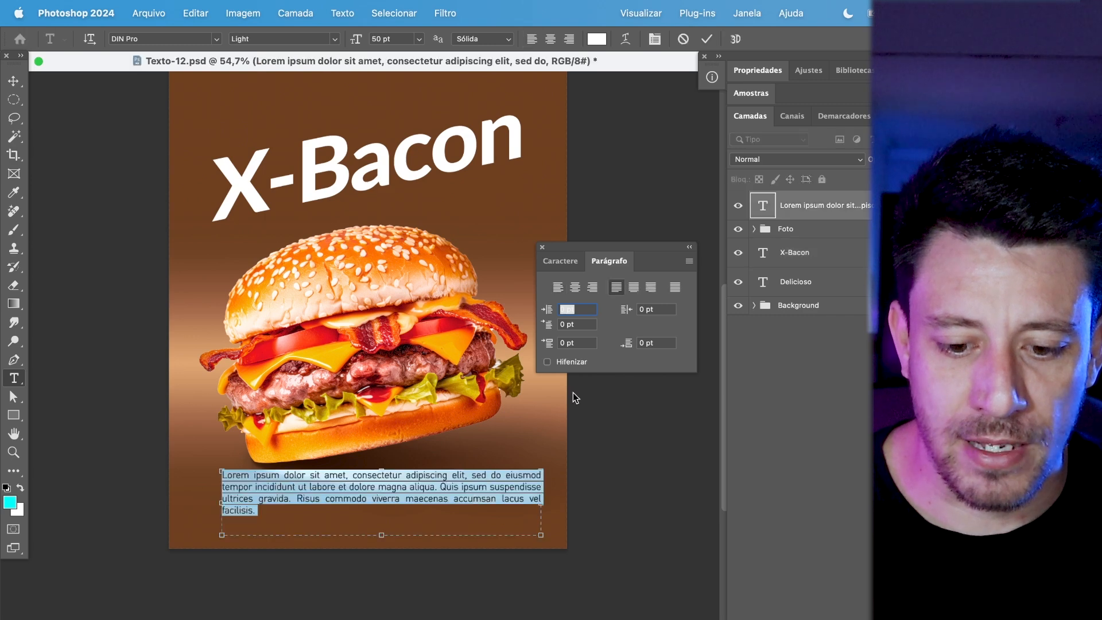
pyautogui.click(576, 287)
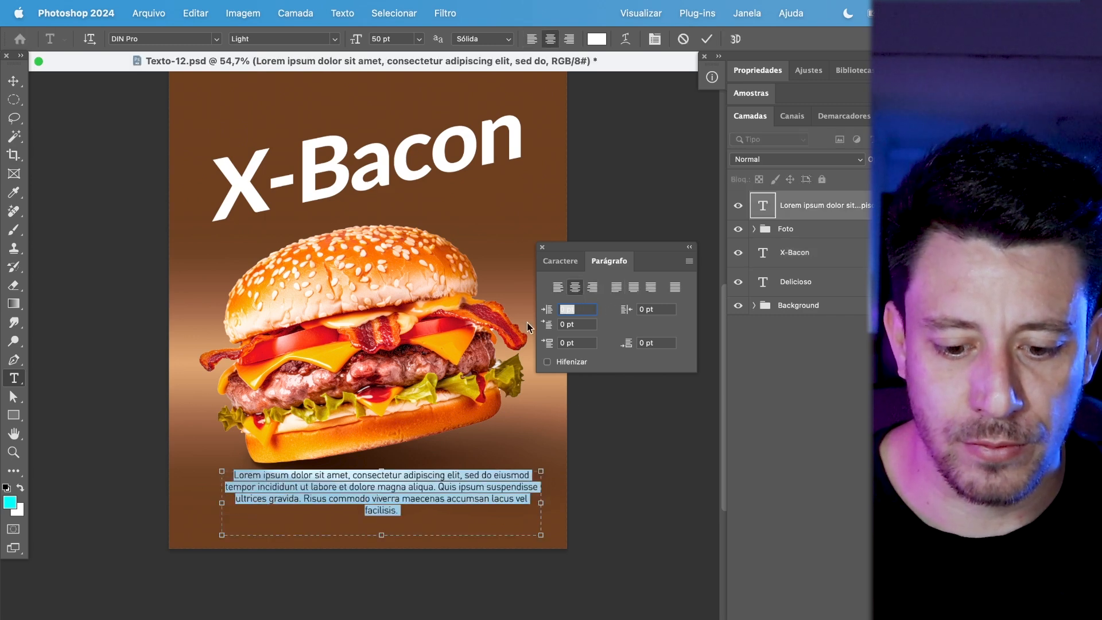
pyautogui.click(616, 287)
# - Shift the paragraph slightly down and left, and move the "X-Bacon" title down until it tucks behind the burger bun
pyautogui.click(14, 81)
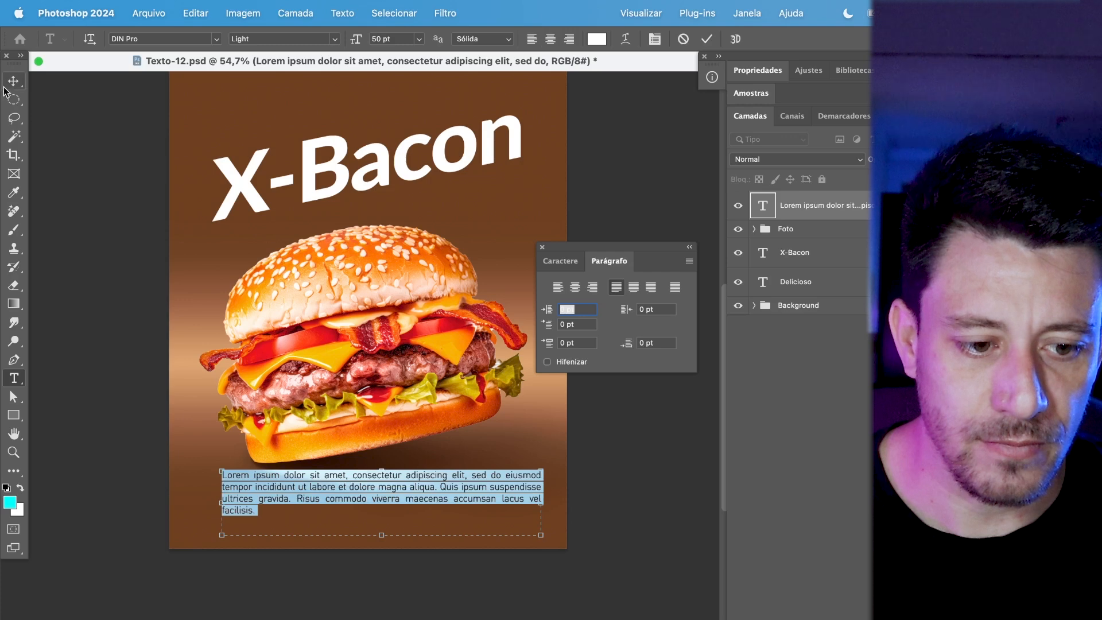
pyautogui.moveTo(409, 436); pyautogui.dragTo(395, 450)
pyautogui.scroll(2, 408, 345)
pyautogui.moveTo(392, 213); pyautogui.dragTo(389, 274)
pyautogui.scroll(3, 389, 275)
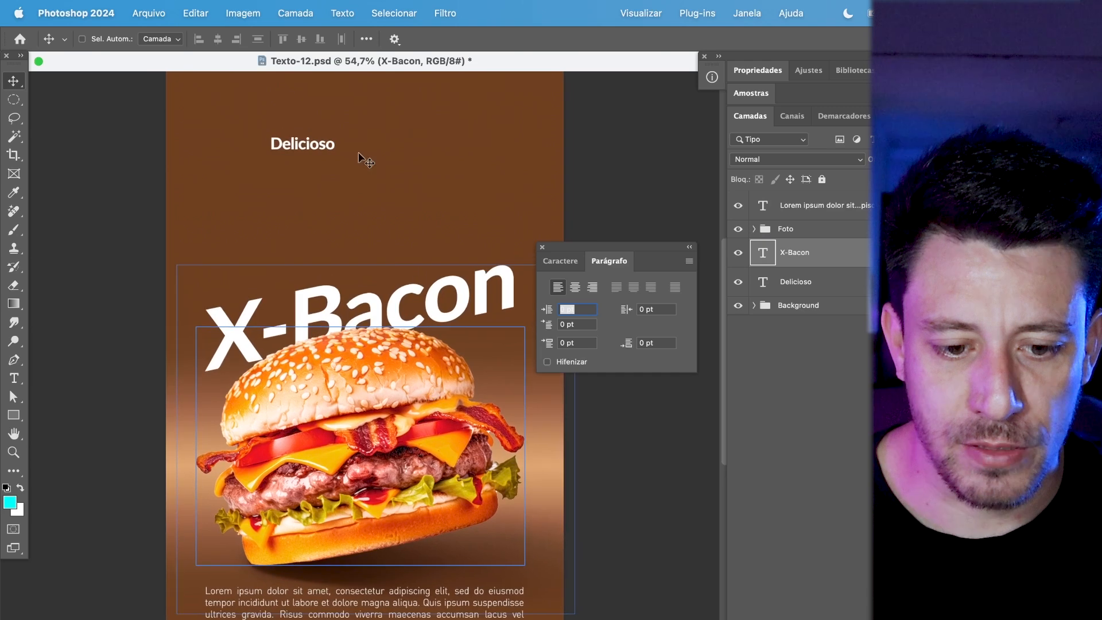
# - Try stretching the "Delicioso" text disproportionately to about 353% width and 927% height with Free Transform, and undo it
pyautogui.keyDown('super'); pyautogui.click(312, 150); pyautogui.keyUp('super')
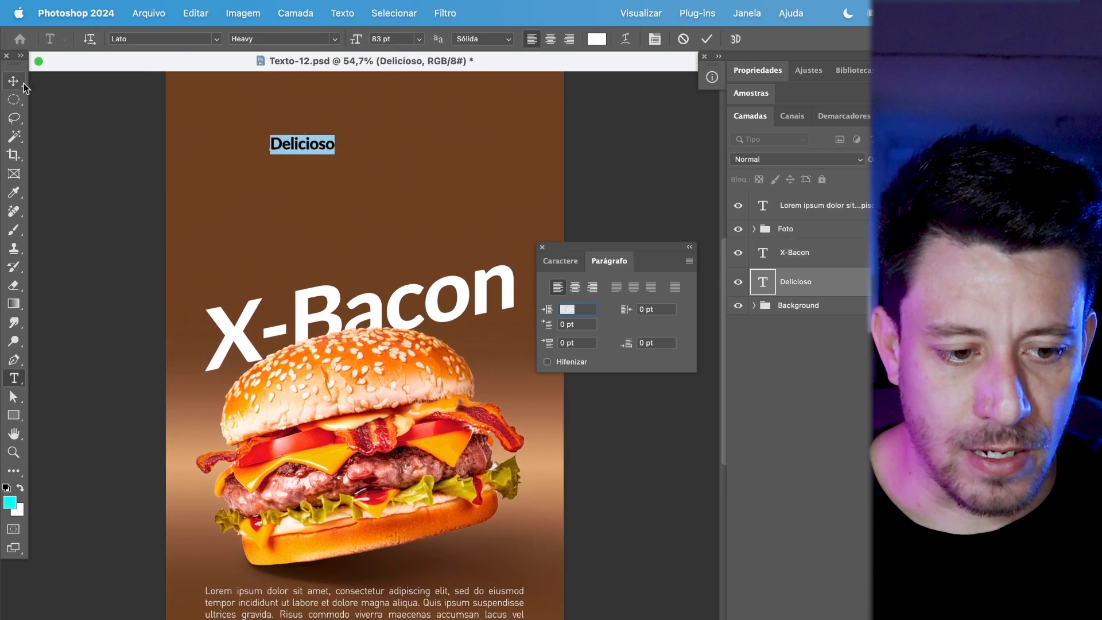
pyautogui.press('super+t')
pyautogui.moveTo(334, 154); pyautogui.dragTo(456, 246)
pyautogui.press('Escape')
pyautogui.press('super+t')
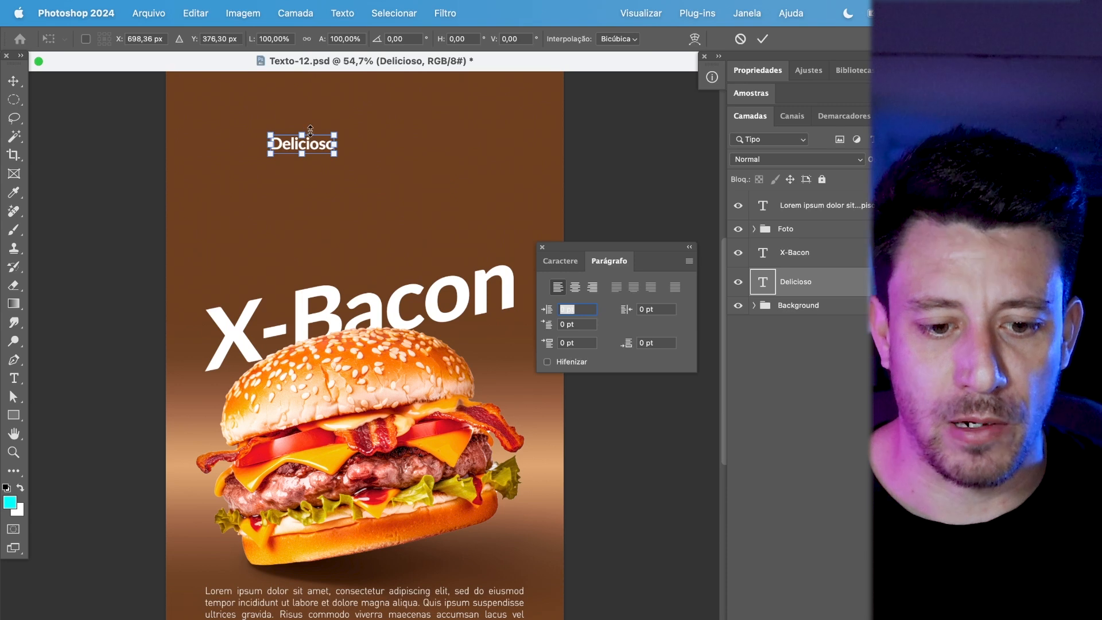
pyautogui.moveTo(336, 154); pyautogui.dragTo(498, 313)
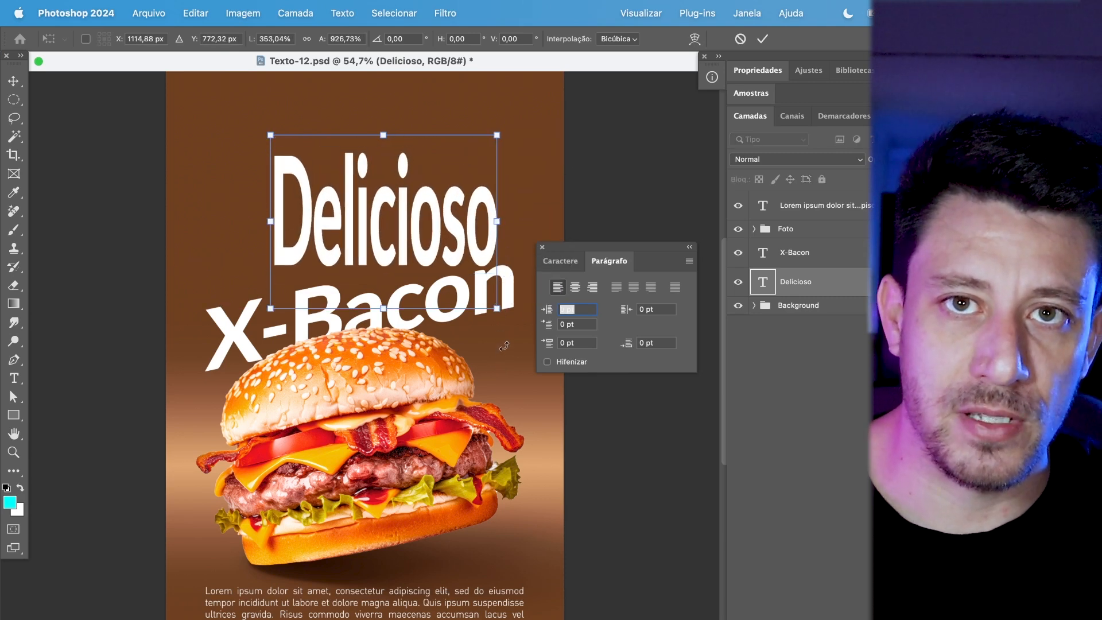
pyautogui.press('Return')
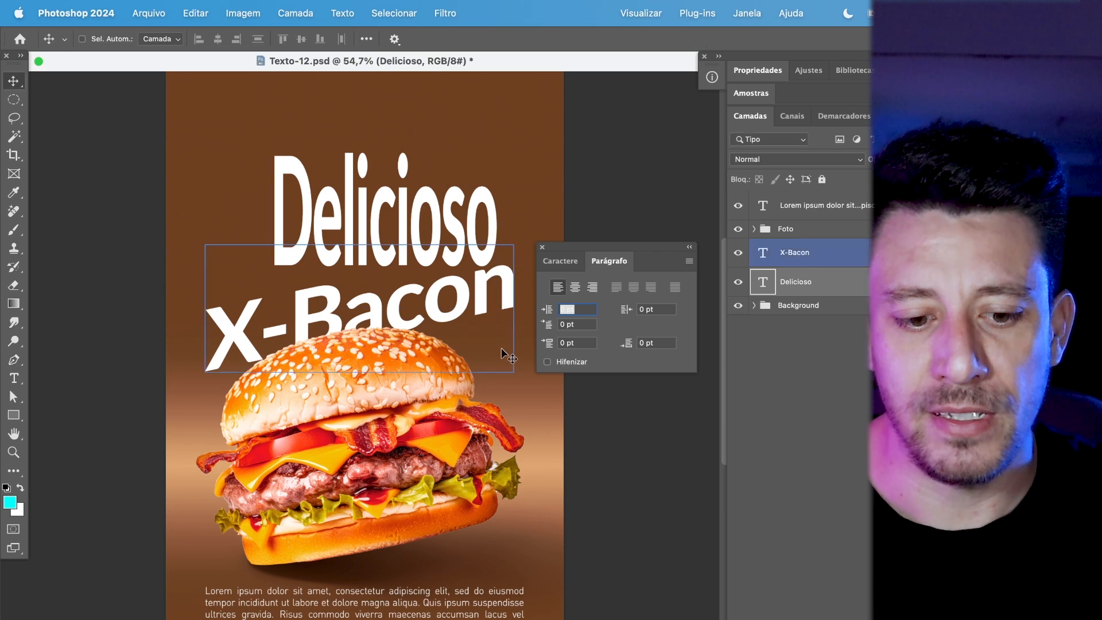
pyautogui.press('super+z')
# - Scale up the "Delicioso" text proportionally with Free Transform until its end lines up with the end of "X-Bacon"
pyautogui.doubleClick(330, 140)
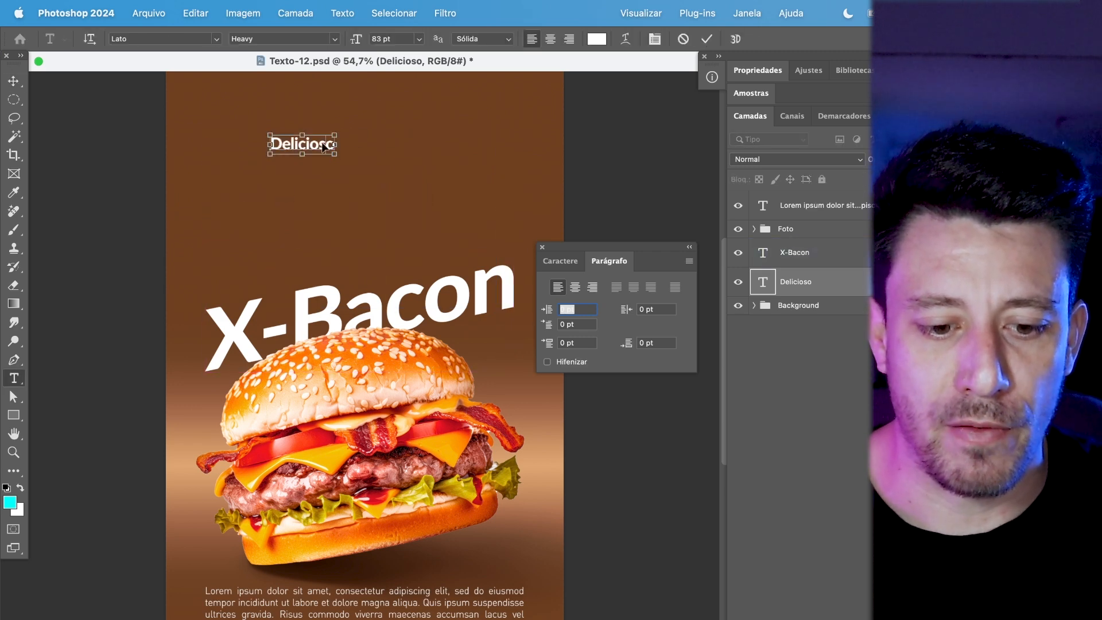
pyautogui.press('Escape')
pyautogui.press('super+t')
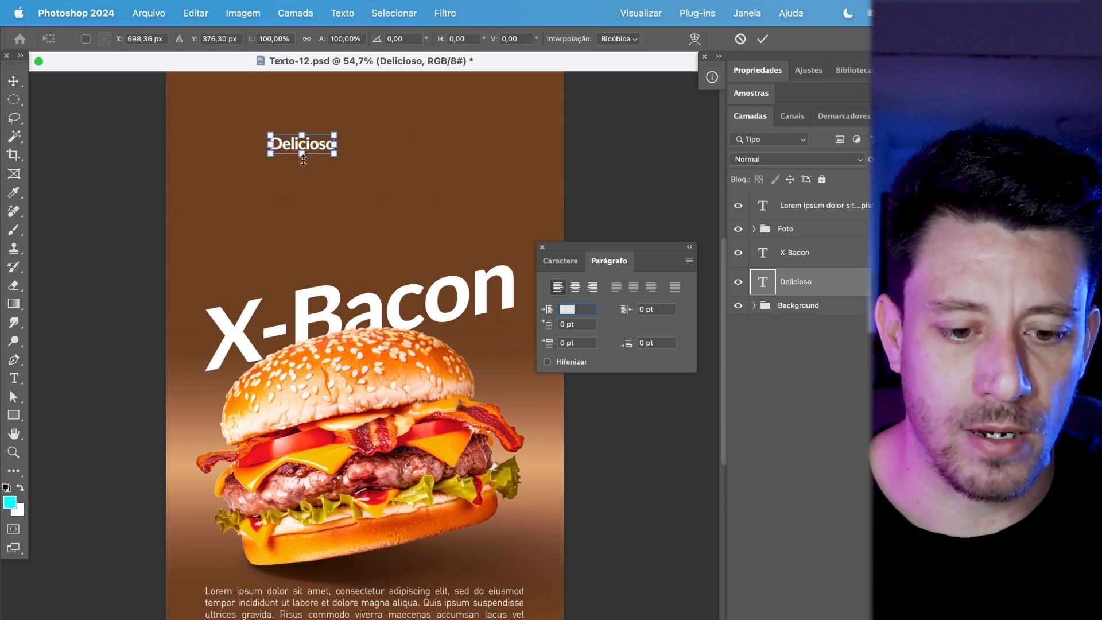
pyautogui.moveTo(332, 152); pyautogui.dragTo(515, 195)
pyautogui.press('Return')
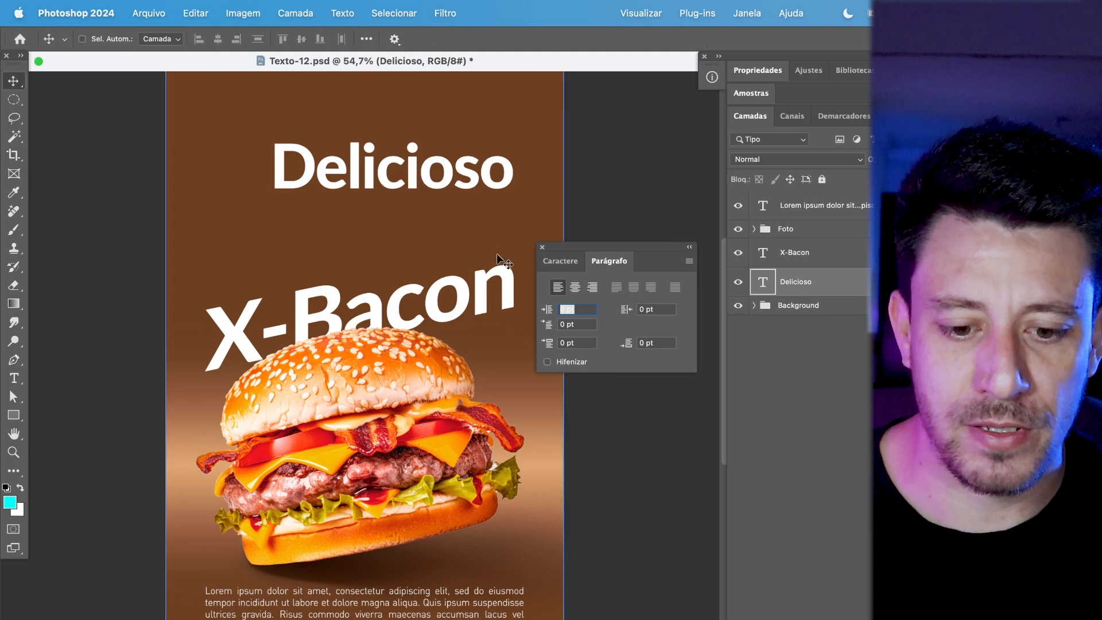
# - Change the font of the "Delicioso" text to DIN Condensed Bold
pyautogui.press('t')
pyautogui.doubleClick(460, 187)
pyautogui.click(575, 261)
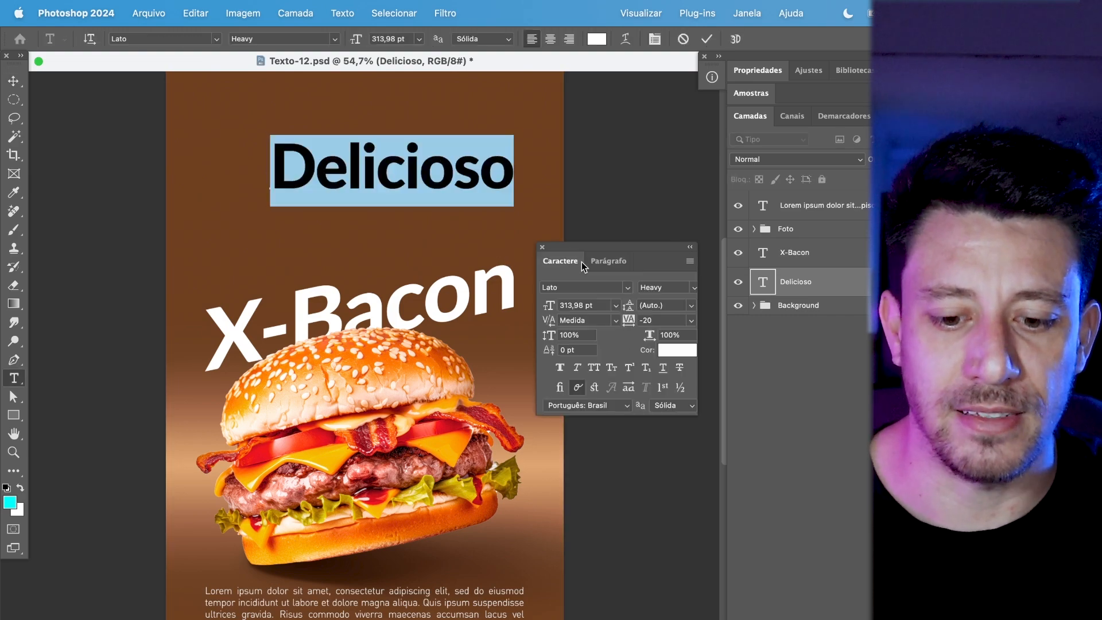
pyautogui.click(626, 288)
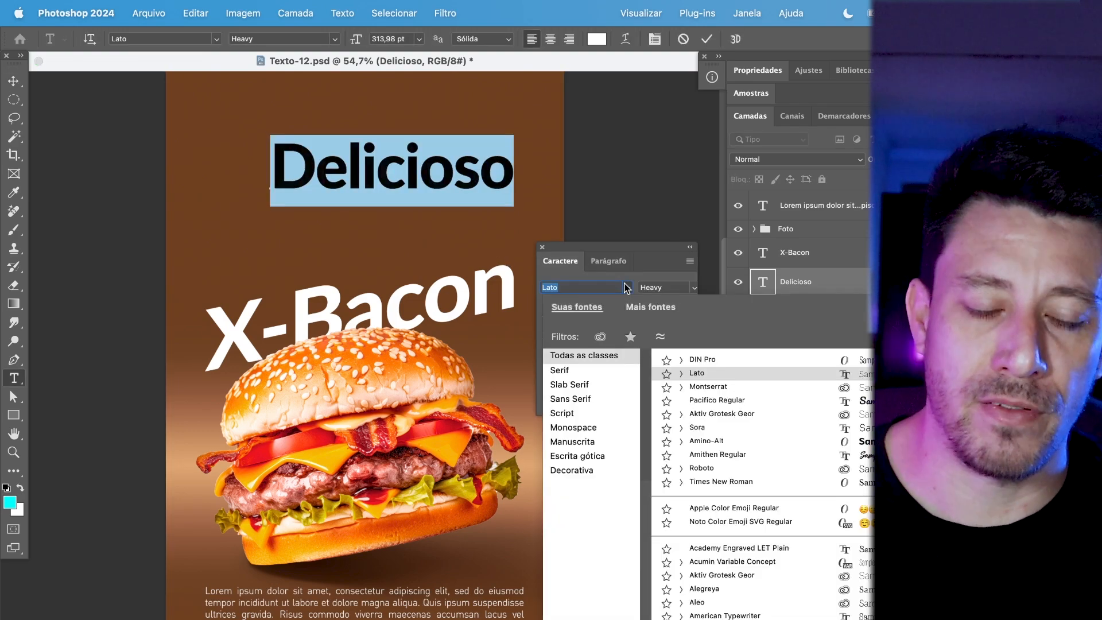
pyautogui.write('din')
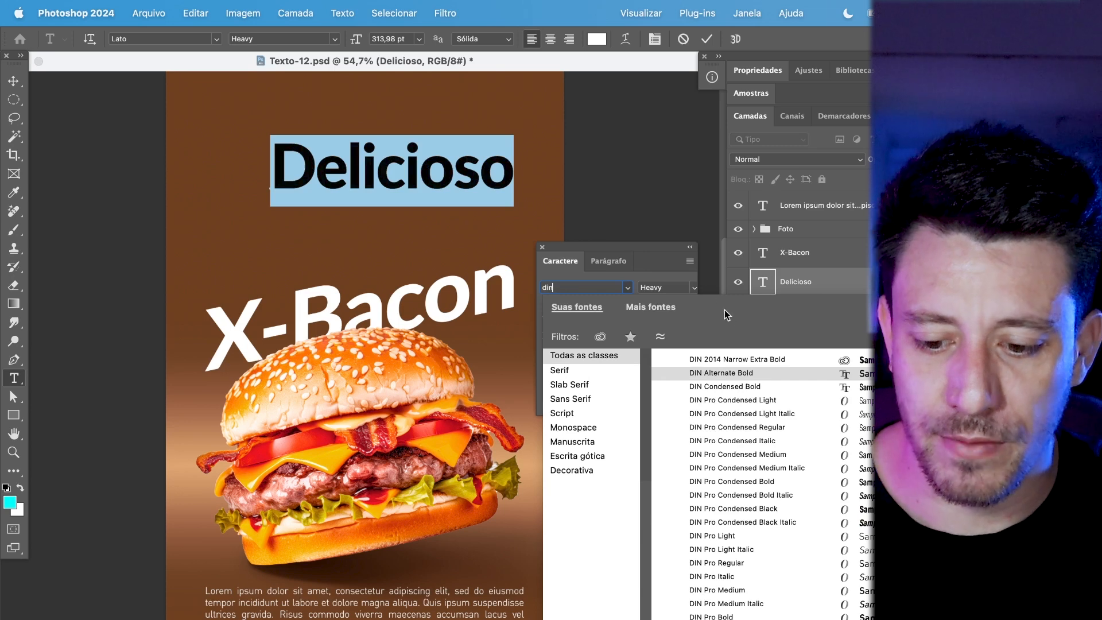
pyautogui.click(740, 388)
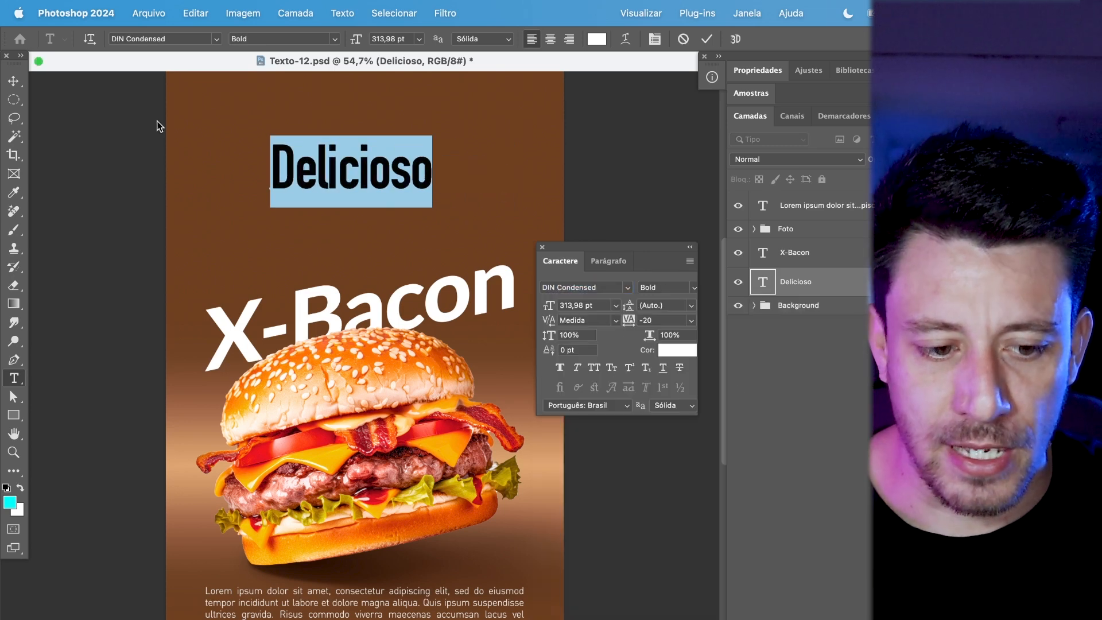
# - Scale up the "Delicioso" text proportionally to about 518 pt with Free Transform, keeping its end in line with the end of "X-Bacon"
pyautogui.click(13, 81)
pyautogui.press('super+t')
pyautogui.moveTo(432, 204); pyautogui.dragTo(457, 241)
pyautogui.press('Return')
# - Check the available font styles, set the "Delicioso" text to DIN Pro Condensed Medium, and move it left and slightly down
pyautogui.click(694, 291)
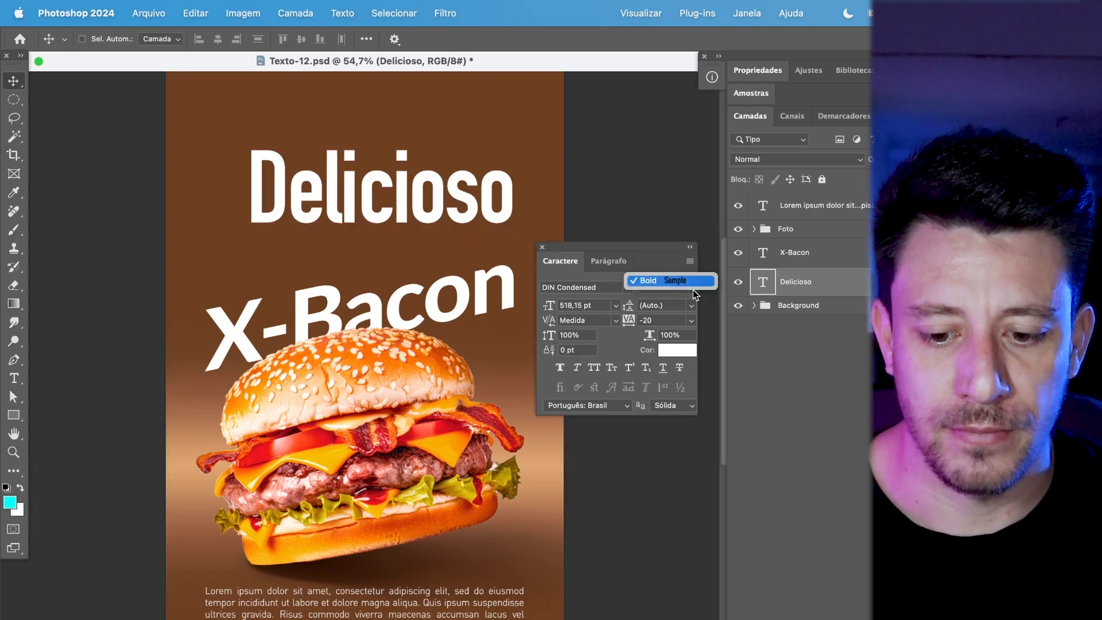
pyautogui.click(646, 281)
pyautogui.click(630, 288)
pyautogui.write('din')
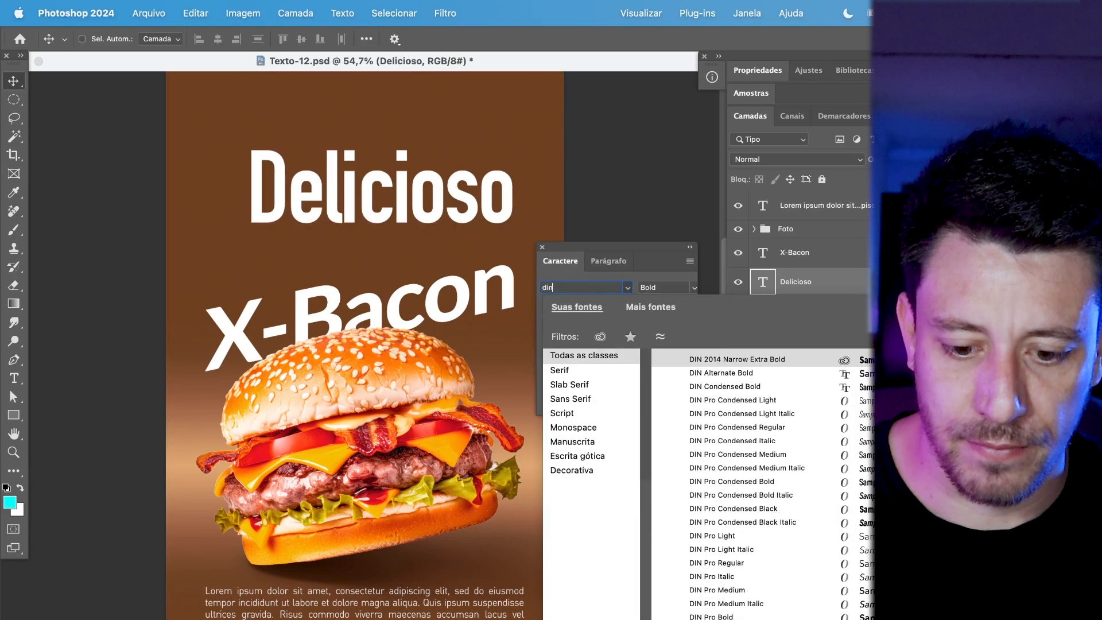
pyautogui.click(729, 452)
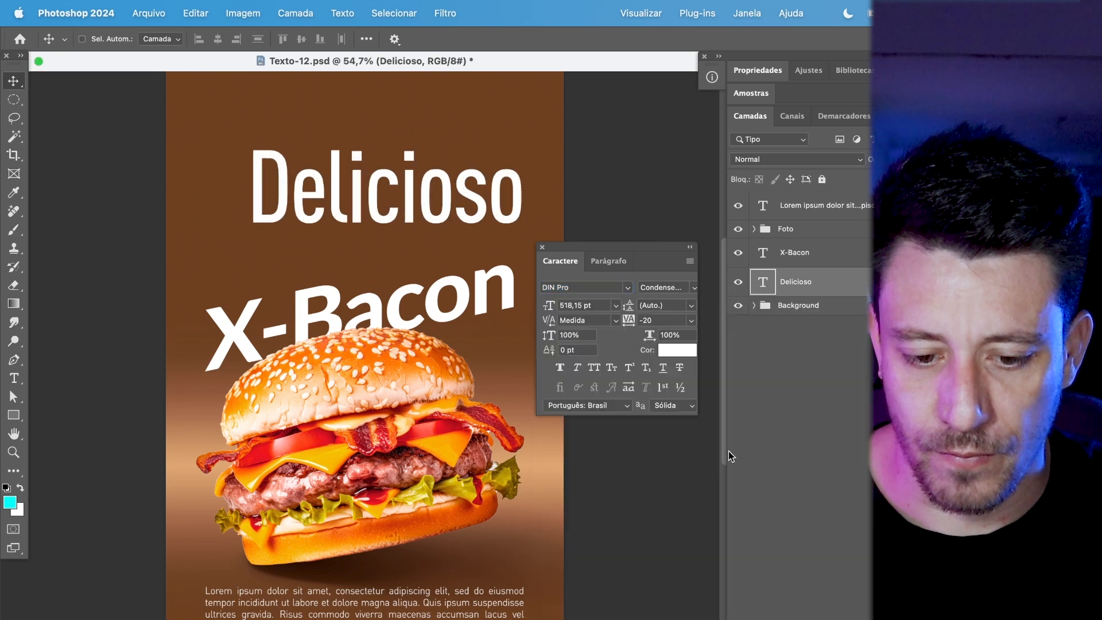
pyautogui.moveTo(474, 194); pyautogui.dragTo(432, 200)
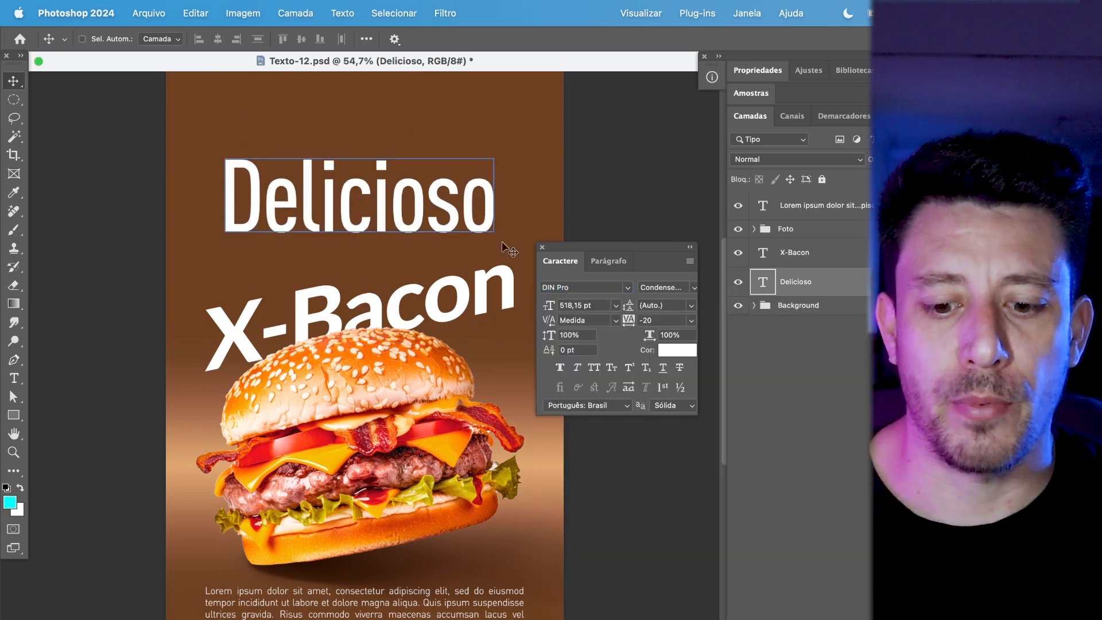
# - Try the DIN Pro Black style on the "Delicioso" text and shift it left to span the artwork's width
pyautogui.click(693, 289)
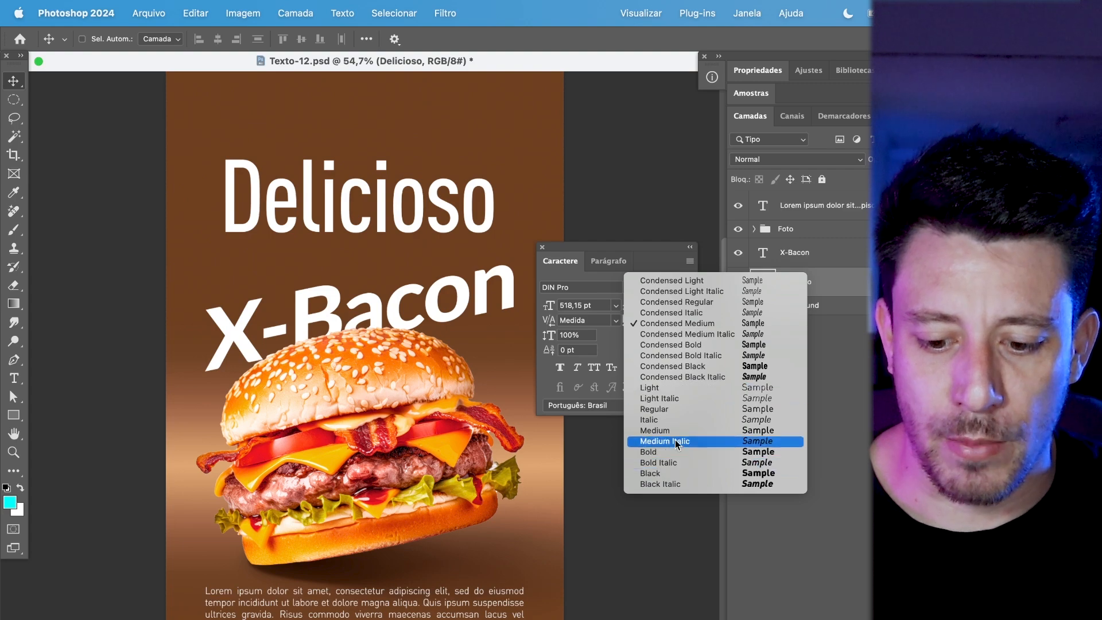
pyautogui.click(670, 473)
pyautogui.moveTo(414, 216); pyautogui.dragTo(347, 222)
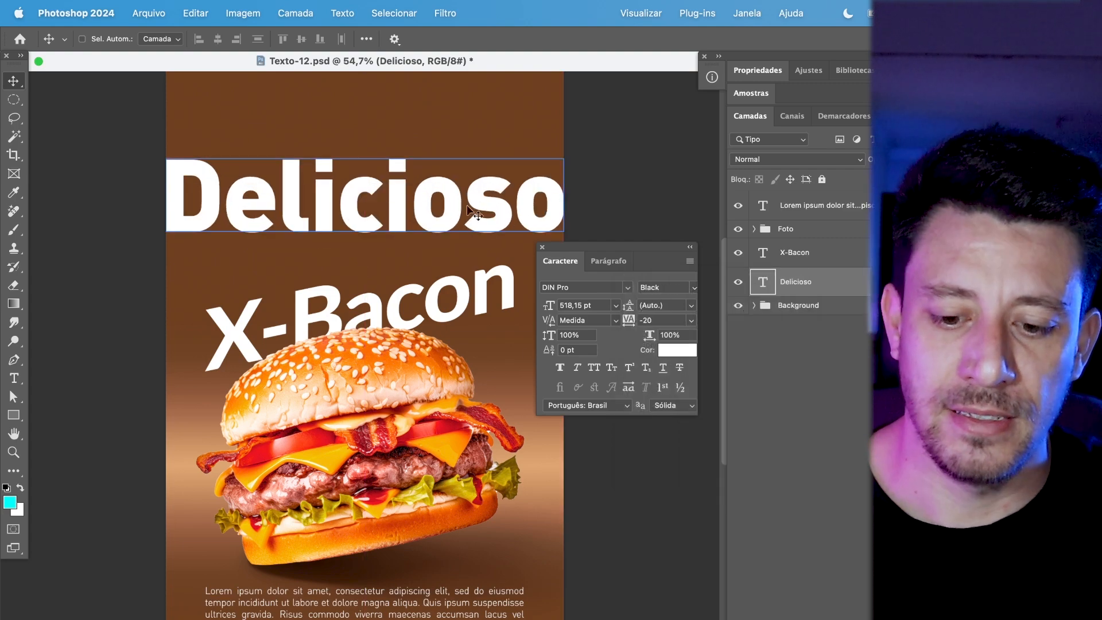
# - Try the Condensed Black style on "Delicioso", reposition the text just above "X-Bacon", and return its style to Condensed Medium
pyautogui.click(689, 289)
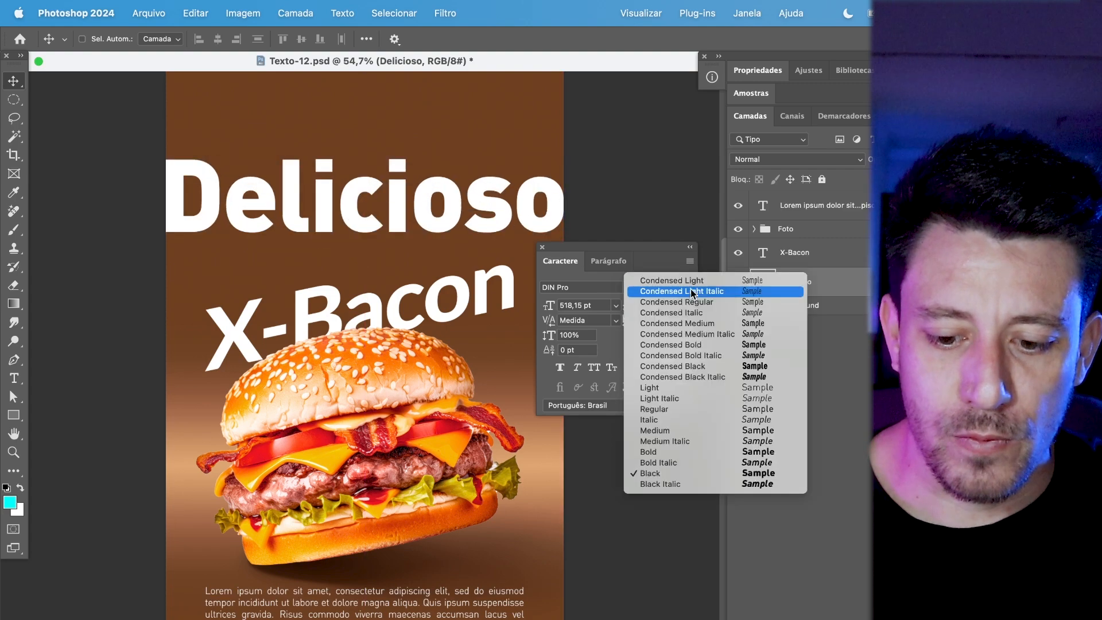
pyautogui.click(689, 366)
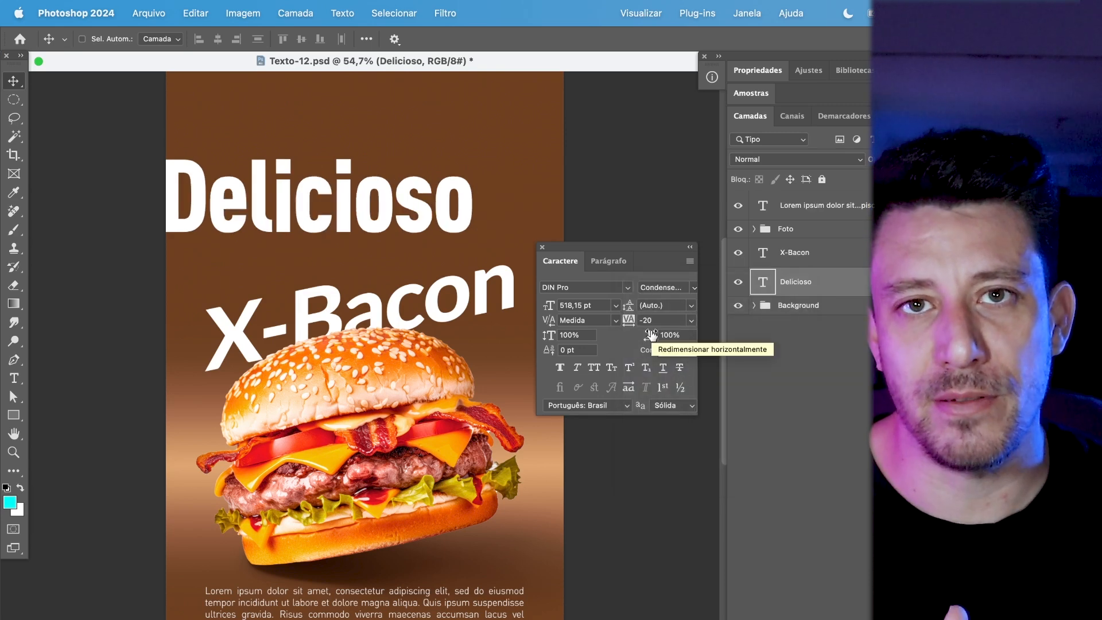
pyautogui.moveTo(370, 261); pyautogui.dragTo(380, 263)
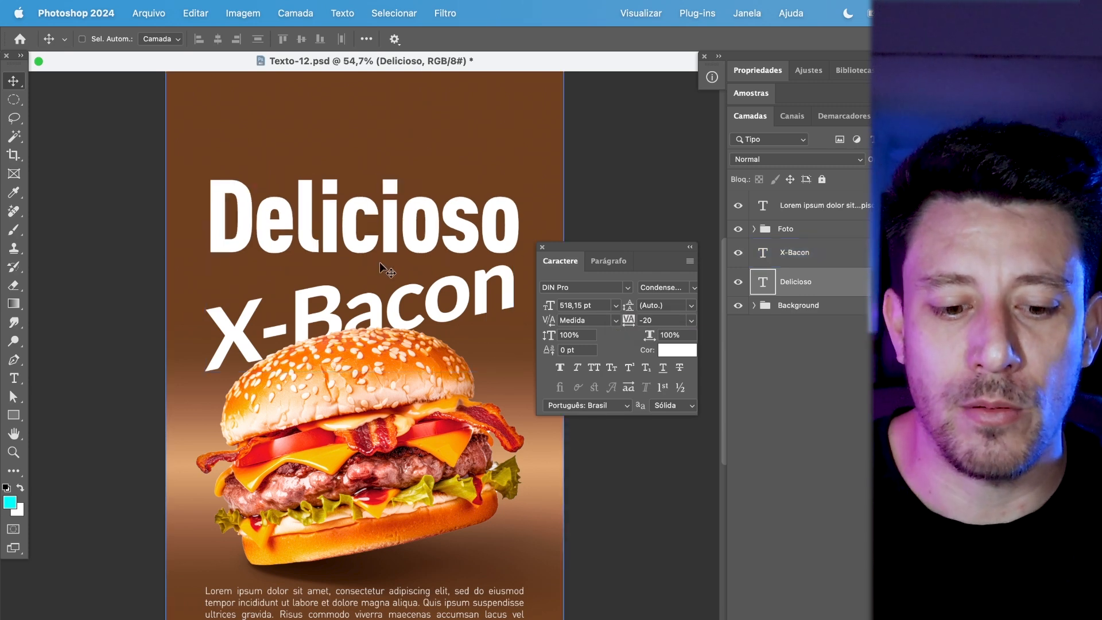
pyautogui.click(690, 294)
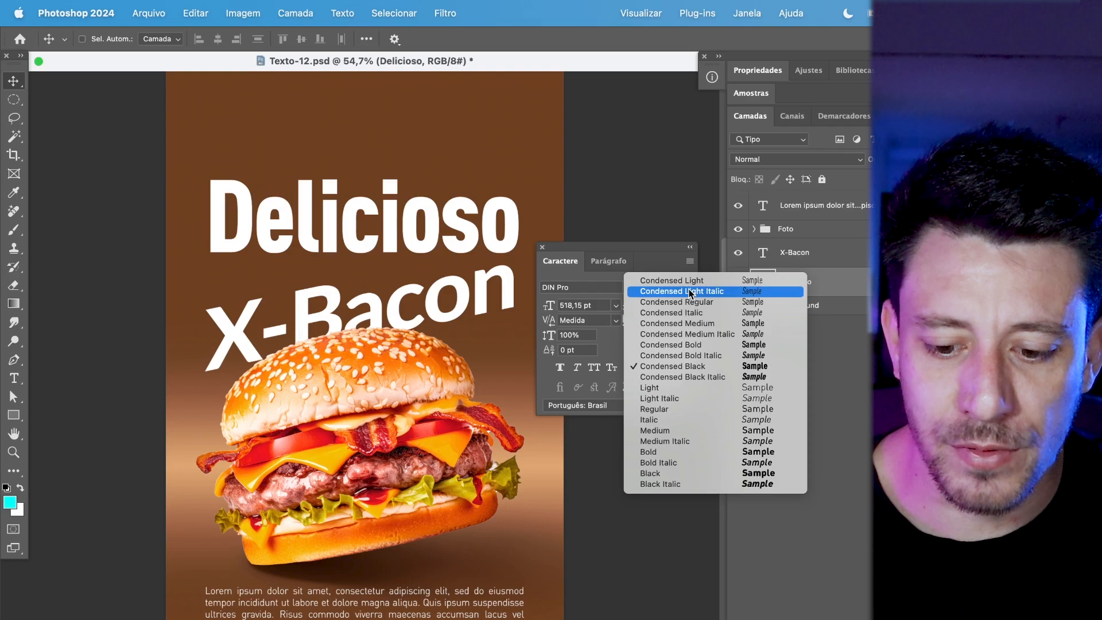
pyautogui.click(697, 325)
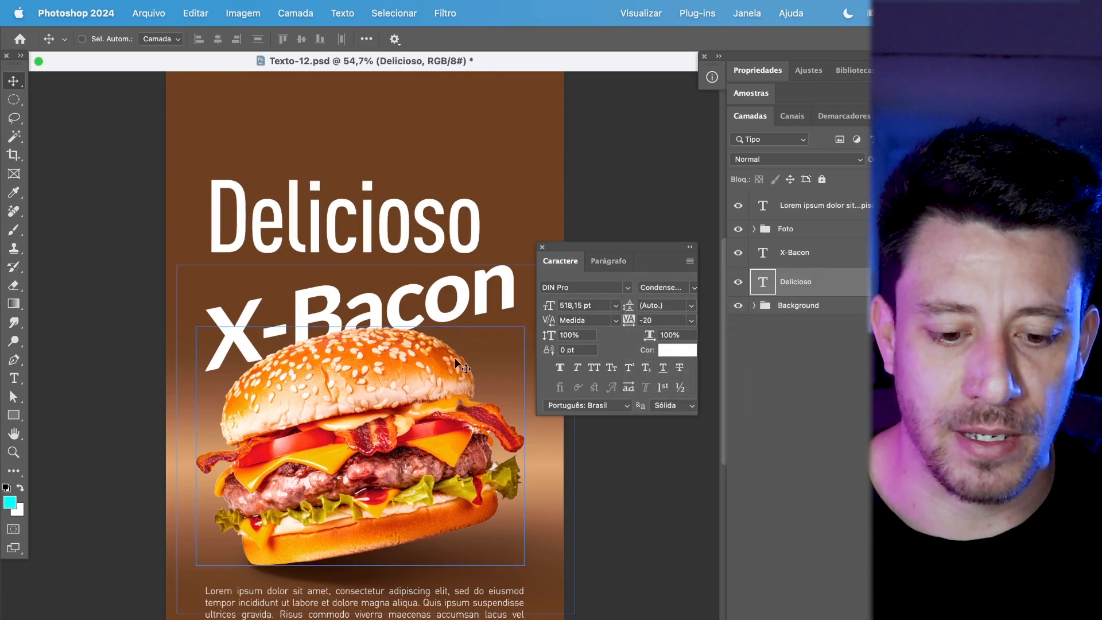
# - Change the font of the whole "X-Bacon" text to DIN Pro Condensed Black
pyautogui.press('t')
pyautogui.click(405, 310)
pyautogui.press('super+a')
pyautogui.click(628, 287)
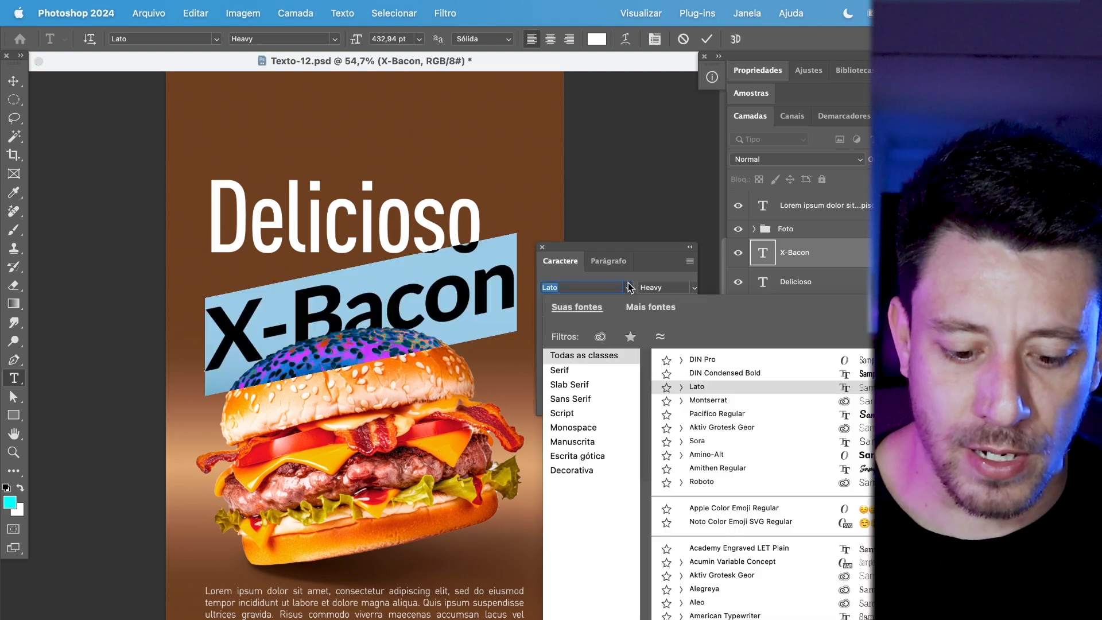
pyautogui.write('din')
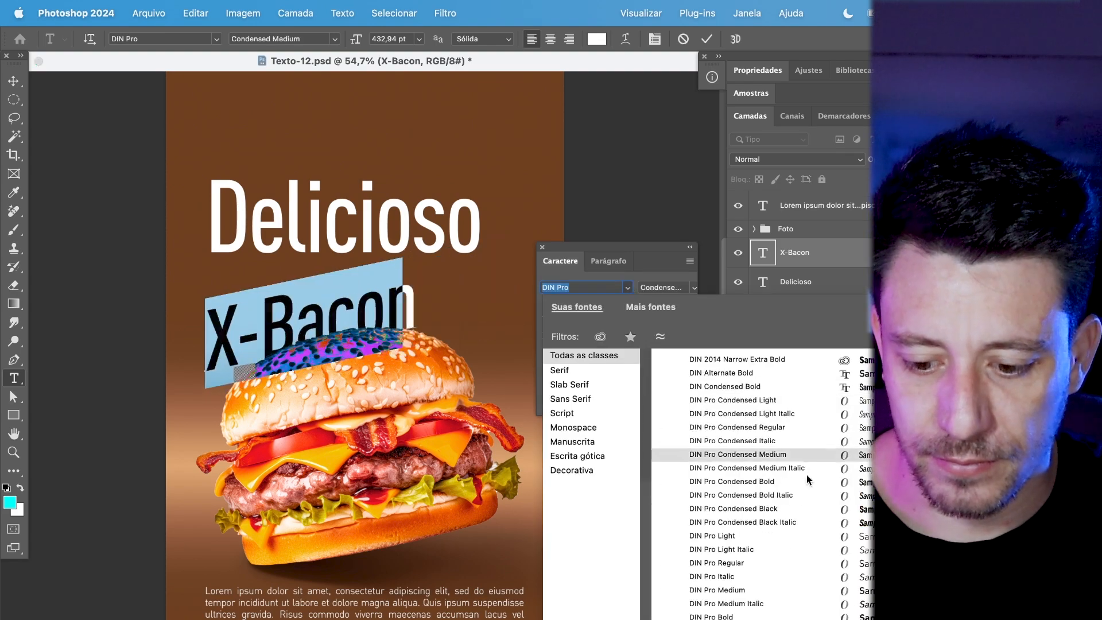
pyautogui.click(763, 509)
pyautogui.press('Escape')
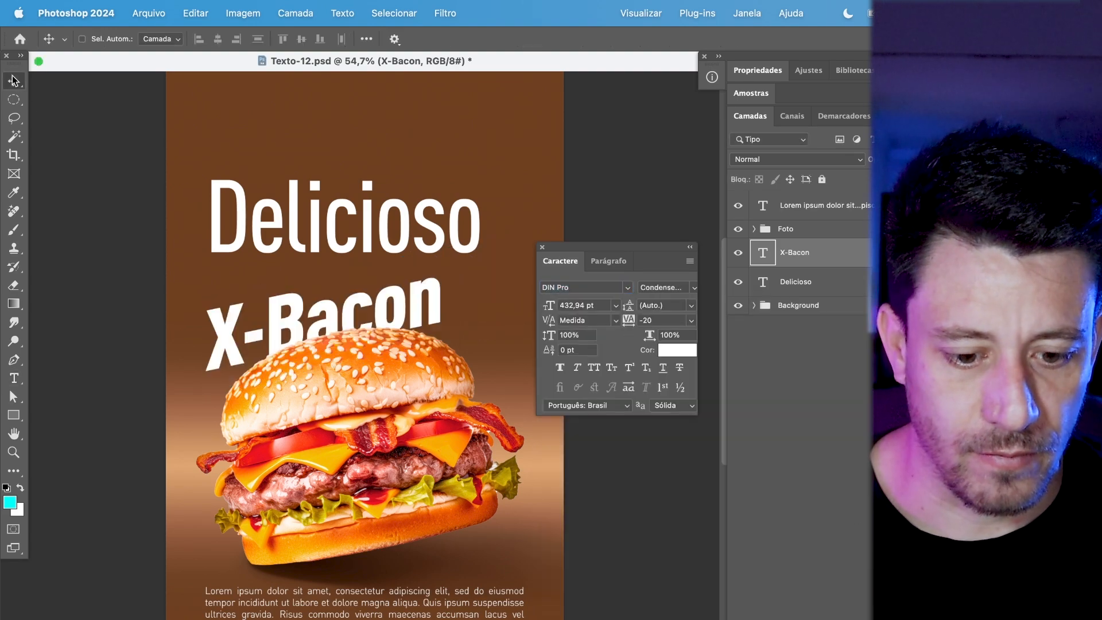
# - Set the "X-Bacon" text in all caps, scale it to about 116% with Free Transform, and move it up behind the bun
pyautogui.click(594, 367)
pyautogui.press('super+t')
pyautogui.moveTo(478, 392); pyautogui.dragTo(522, 414)
pyautogui.moveTo(409, 322); pyautogui.dragTo(412, 305)
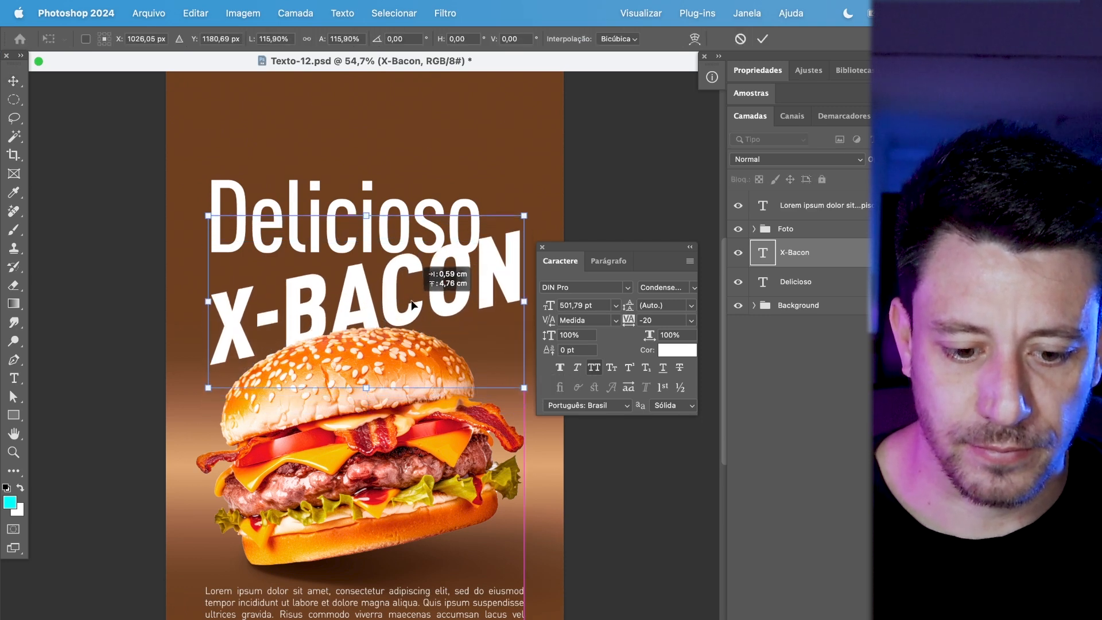
pyautogui.press('Return')
# - Change the font of the "Delicioso" text to Pacifico Regular and move it slightly left and down to fit the artwork
pyautogui.press('t')
pyautogui.click(465, 257)
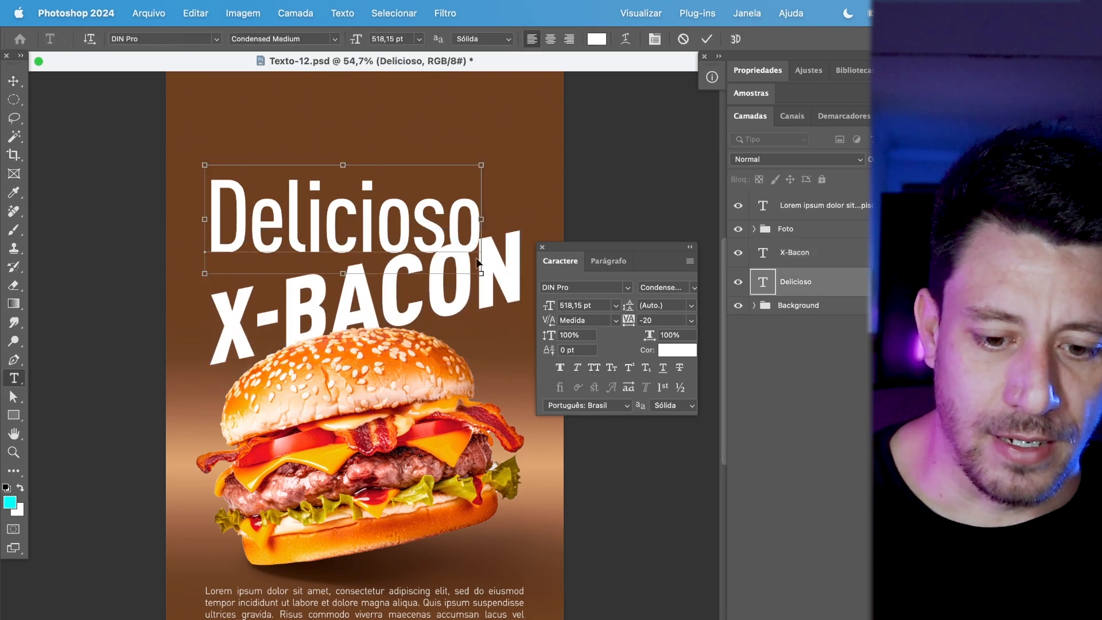
pyautogui.press('super+a')
pyautogui.click(628, 287)
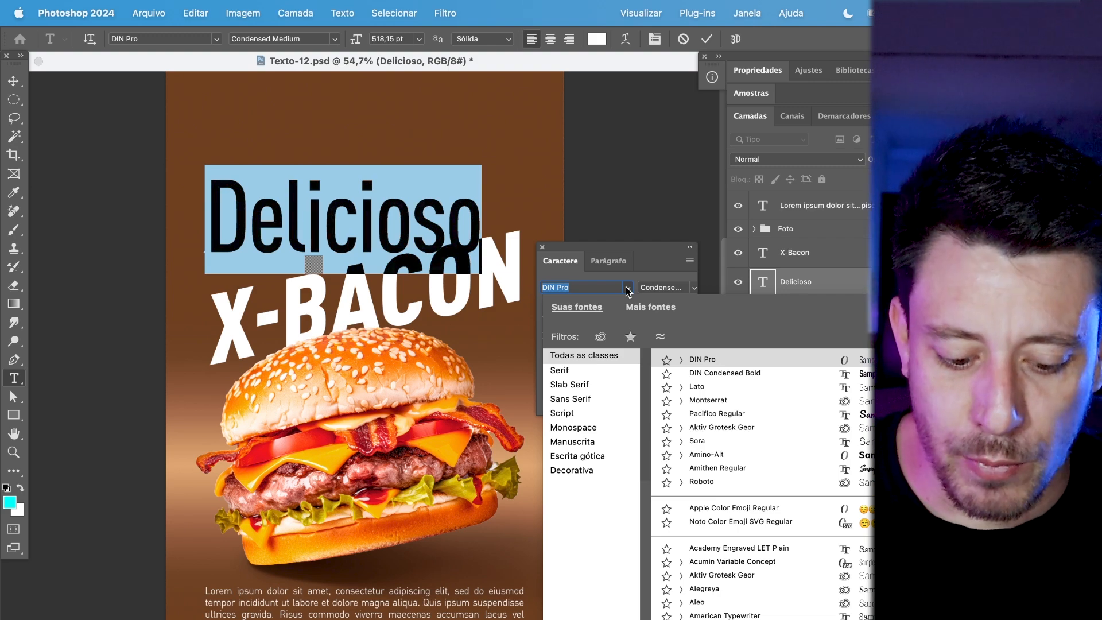
pyautogui.write('paci')
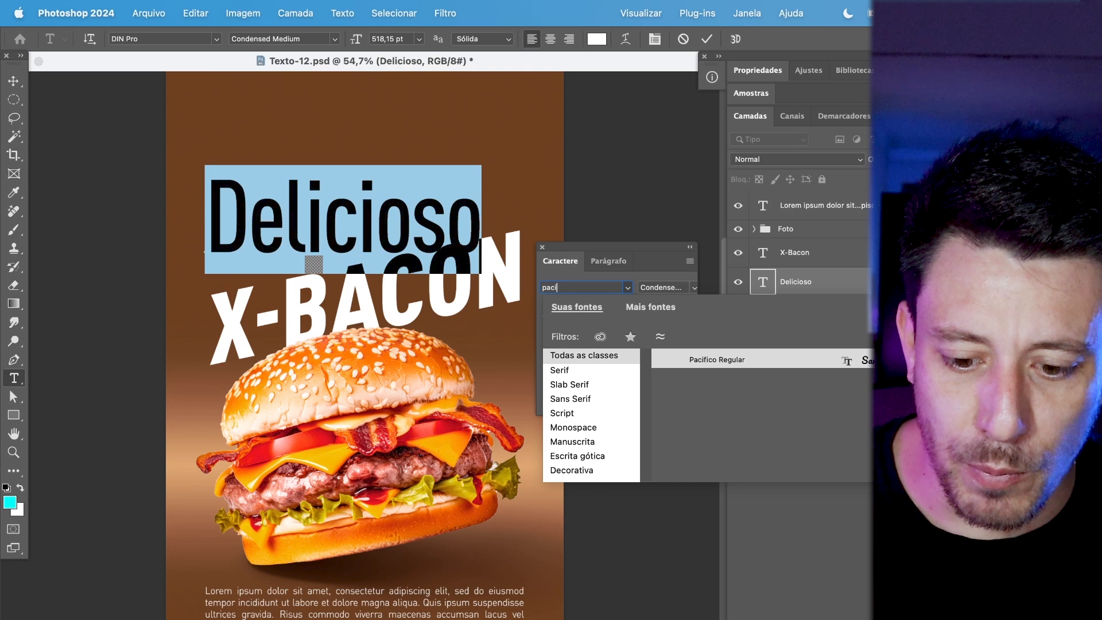
pyautogui.click(738, 363)
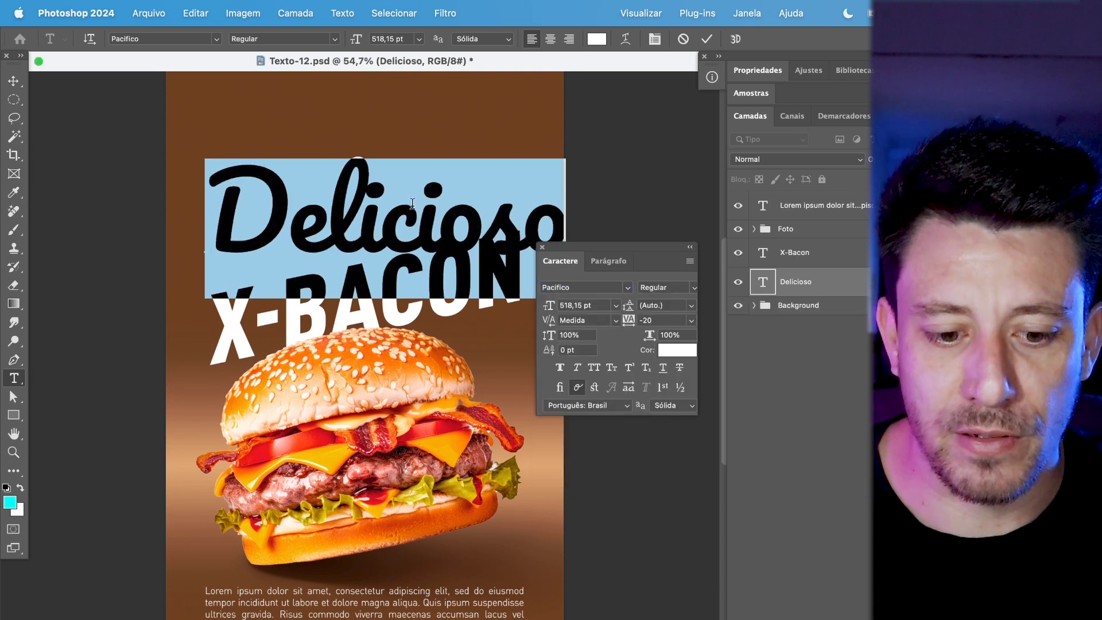
pyautogui.press('super+h')
pyautogui.click(13, 81)
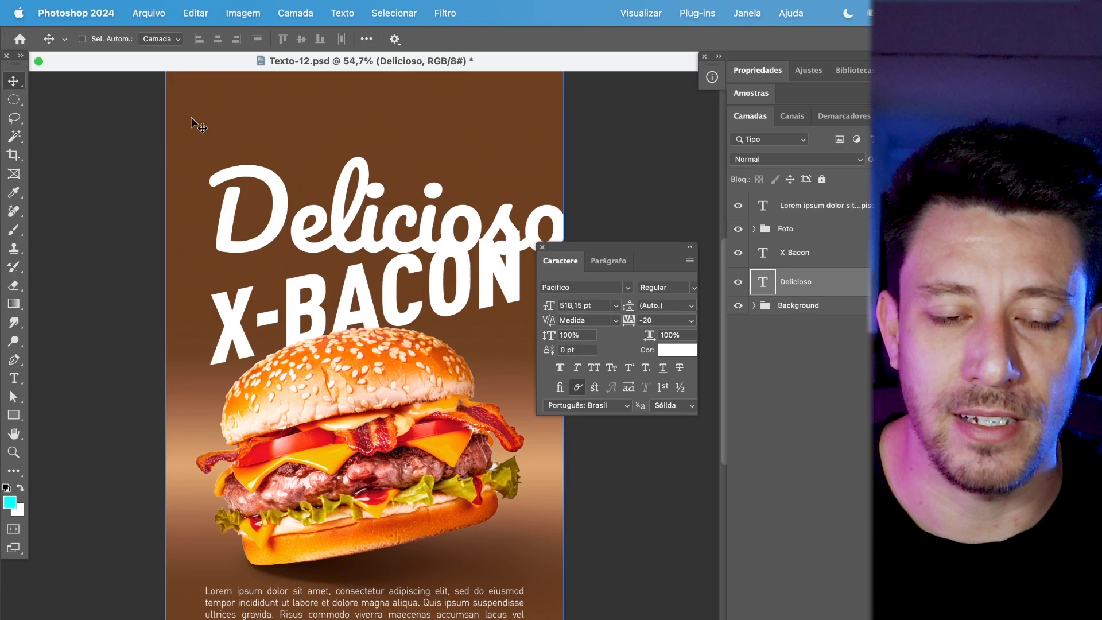
pyautogui.moveTo(198, 122); pyautogui.dragTo(175, 133)
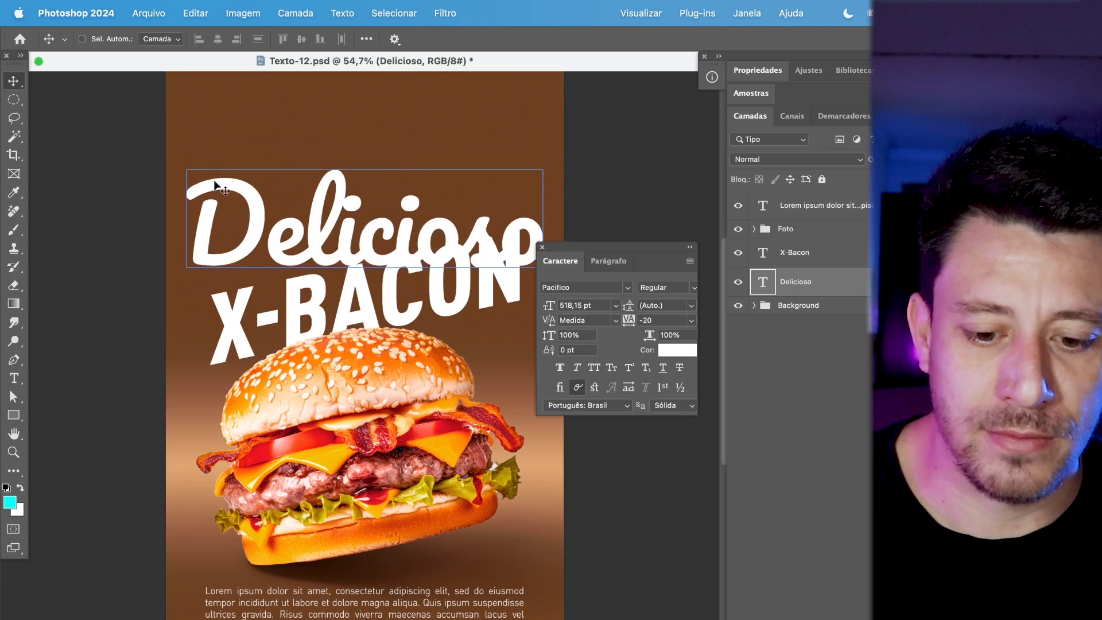
# - Color the "Delicioso" text with the light orange #eba356 sampled from the burger bun
pyautogui.click(666, 351)
pyautogui.moveTo(412, 365); pyautogui.dragTo(414, 368)
pyautogui.click(832, 379)
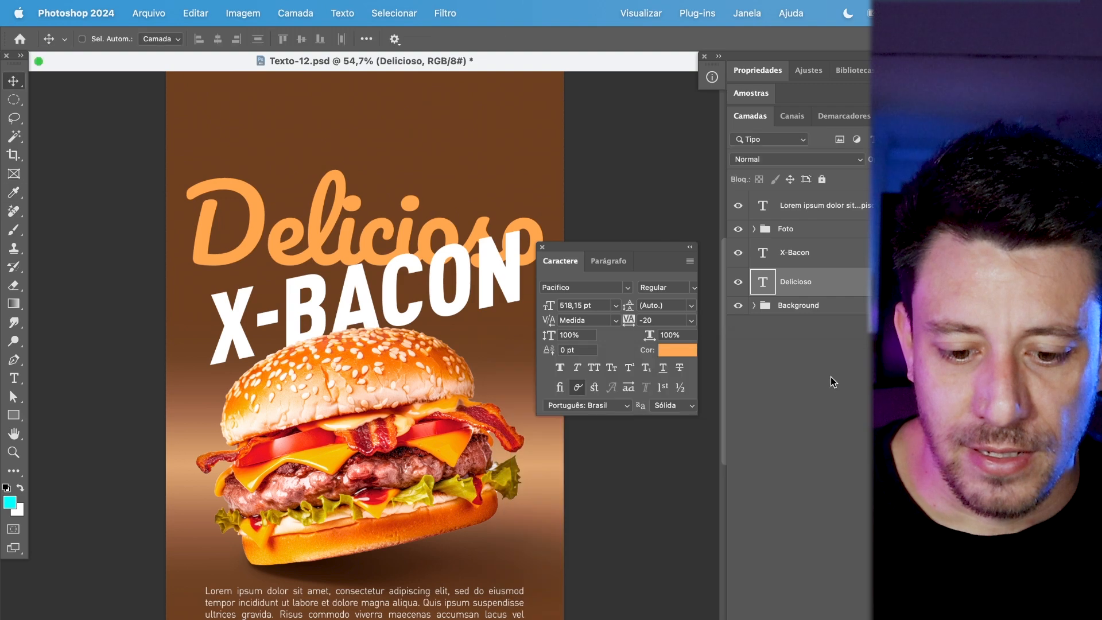
# - Sample several bun tones for the "Delicioso" text color and apply the orange #ea9a48
pyautogui.click(683, 353)
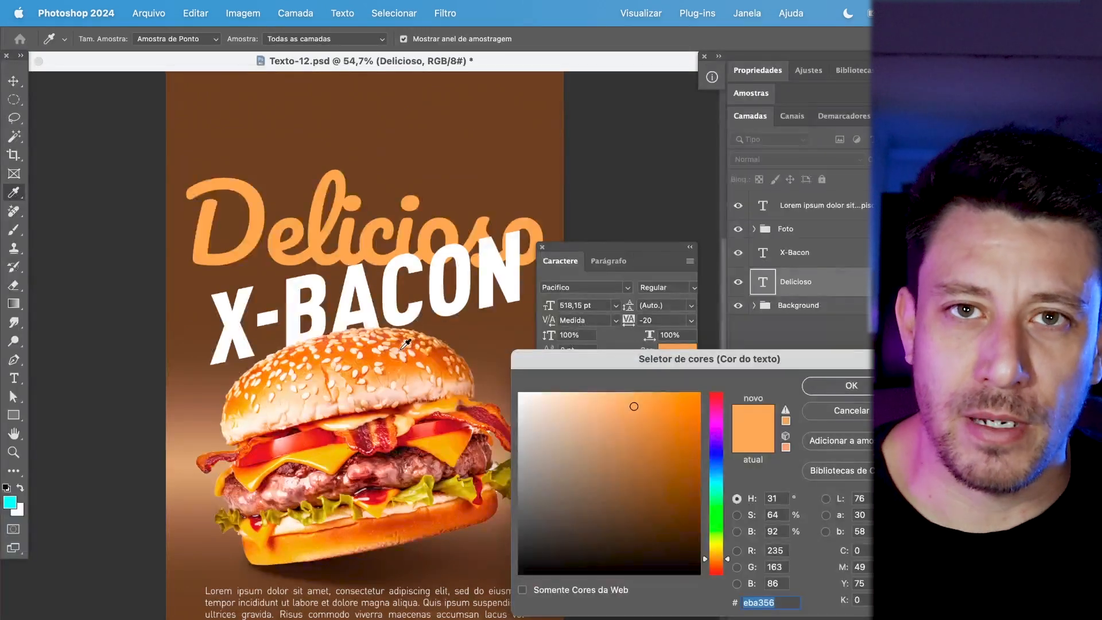
pyautogui.click(396, 374)
pyautogui.click(401, 370)
pyautogui.click(409, 371)
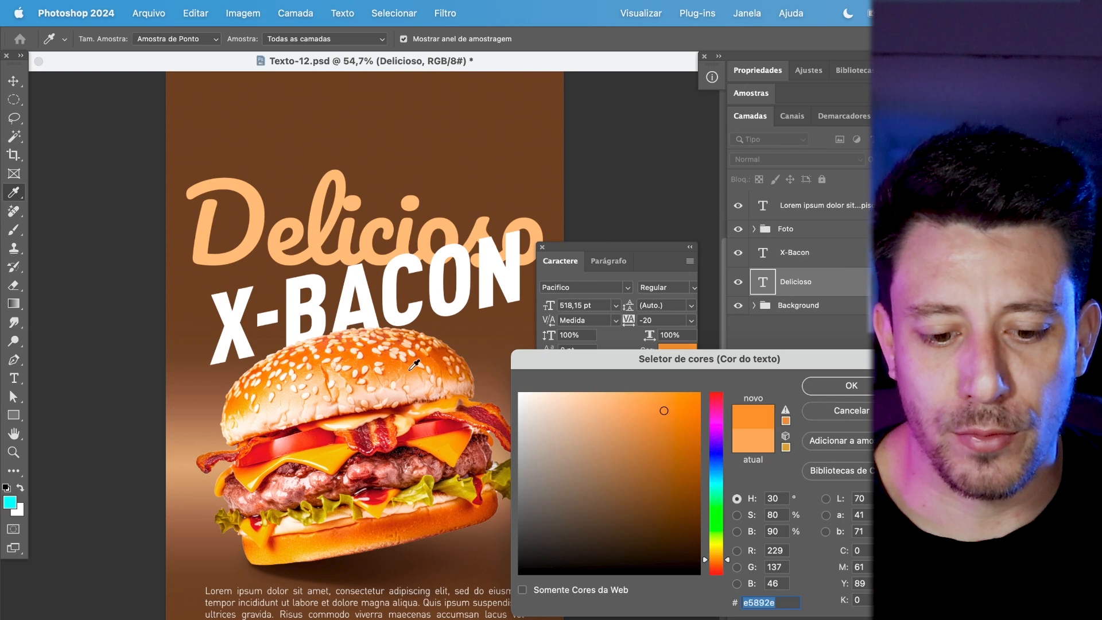
pyautogui.click(411, 368)
pyautogui.click(389, 372)
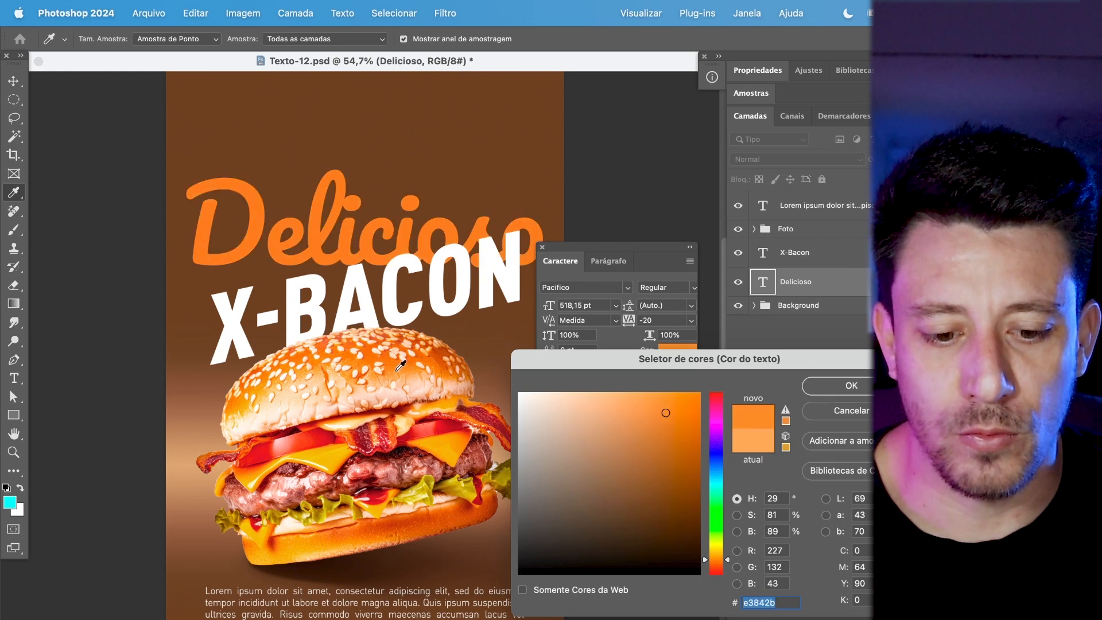
pyautogui.click(399, 372)
pyautogui.click(402, 377)
pyautogui.click(410, 395)
pyautogui.click(415, 401)
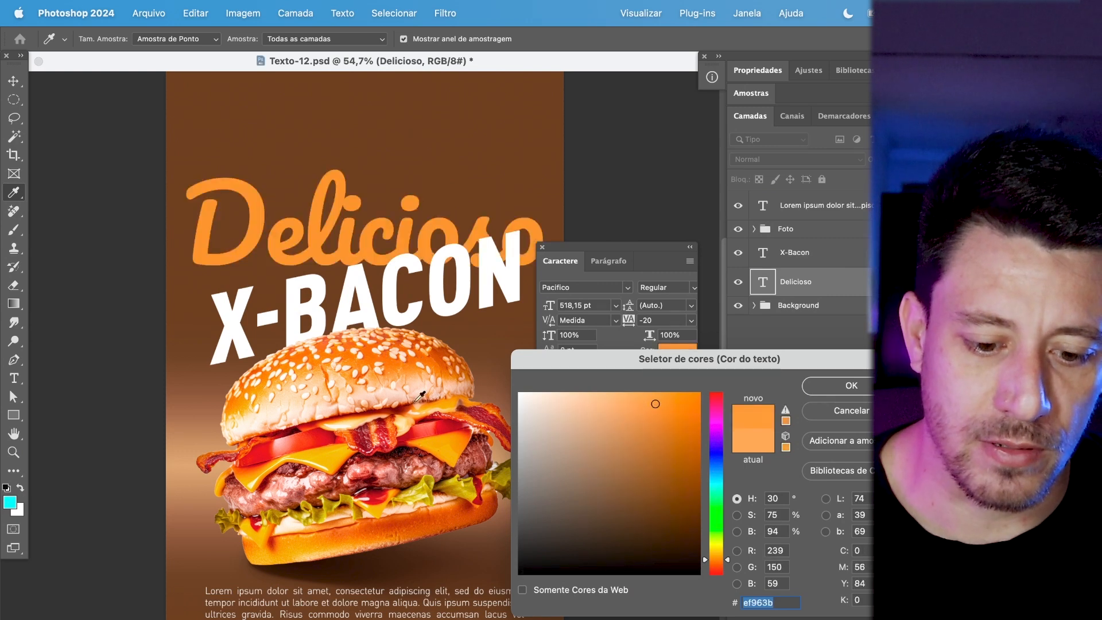
pyautogui.click(391, 378)
pyautogui.click(389, 376)
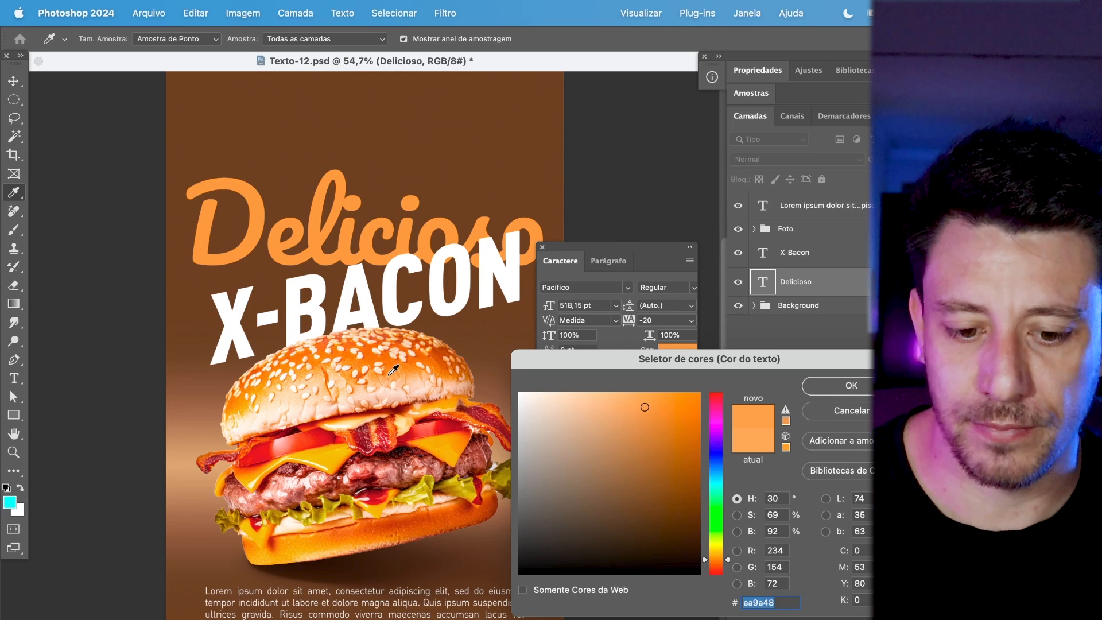
pyautogui.press('Return')
# - Scale down the "Delicioso" text proportionally from its center to about 82% with Free Transform
pyautogui.press('super+t')
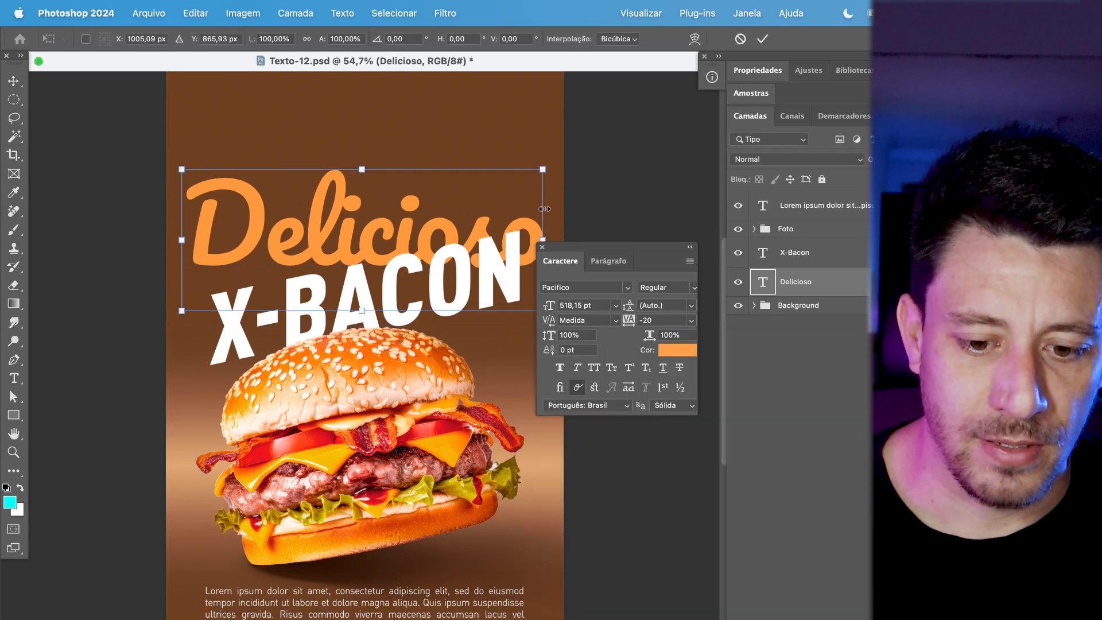
pyautogui.moveTo(545, 169); pyautogui.dragTo(511, 182)
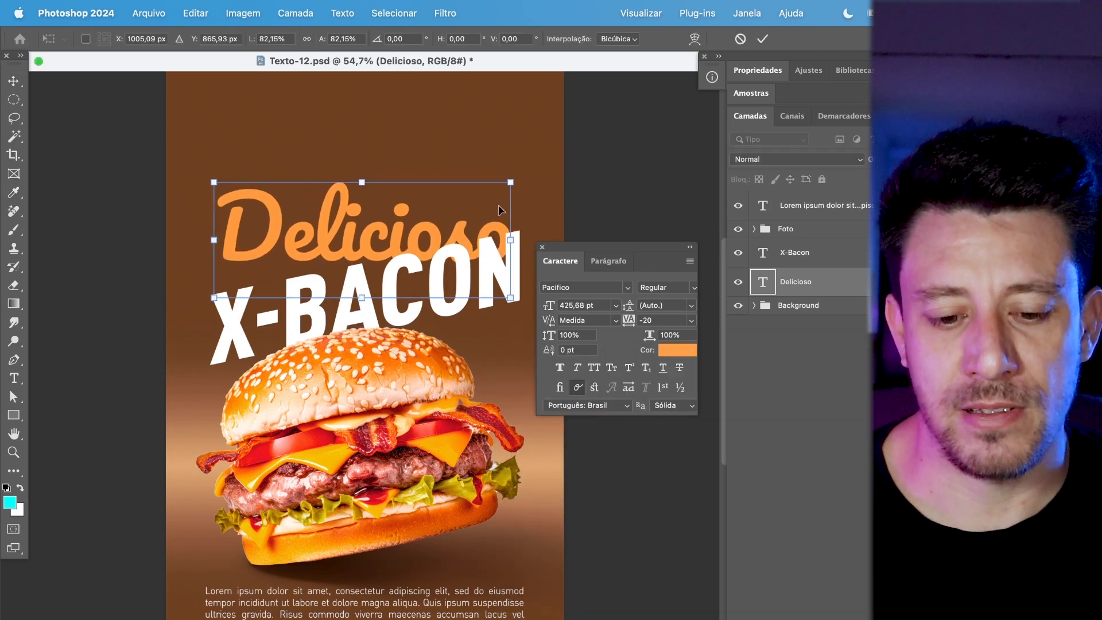
pyautogui.press('Return')
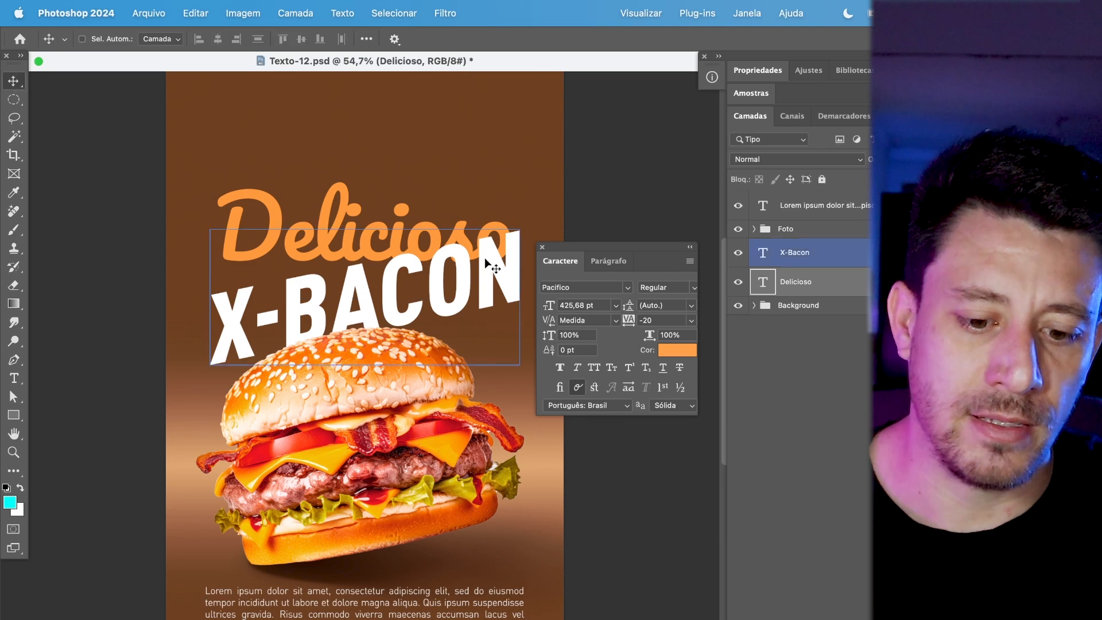
# - Skew "Delicioso" vertically by about -7.2° to match the slant of "X-Bacon" and scale it down to about 350 pt with Free Transform
pyautogui.press('super+t')
pyautogui.moveTo(513, 248); pyautogui.dragTo(447, 232)
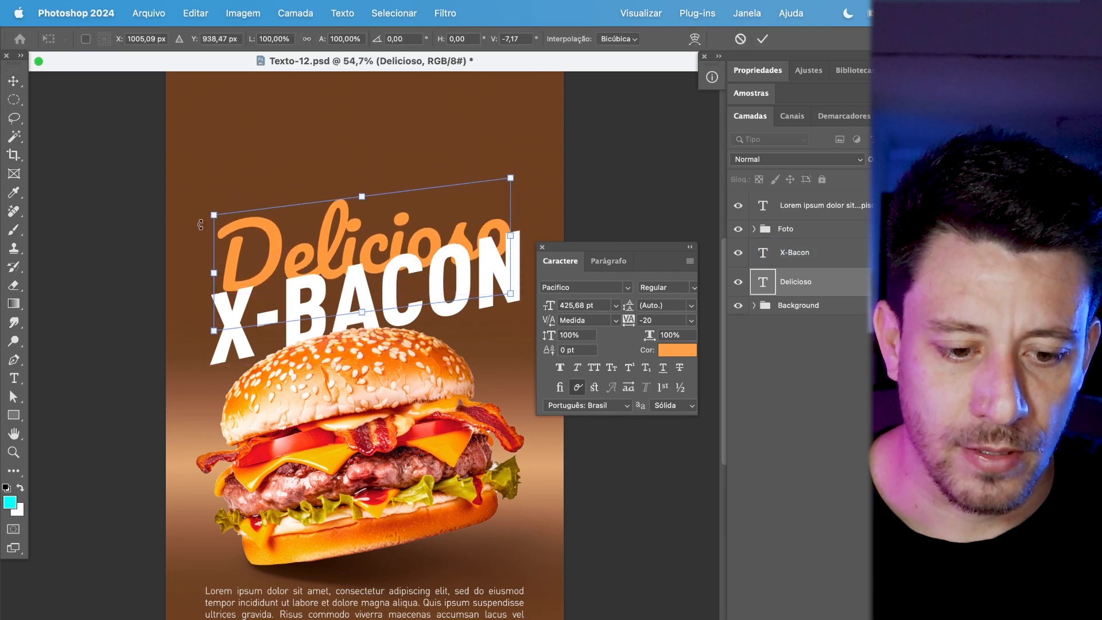
pyautogui.moveTo(211, 217); pyautogui.dragTo(240, 222)
pyautogui.press('Return')
pyautogui.hotkey('alt', 'shift', ']')
pyautogui.hotkey('alt', '[')
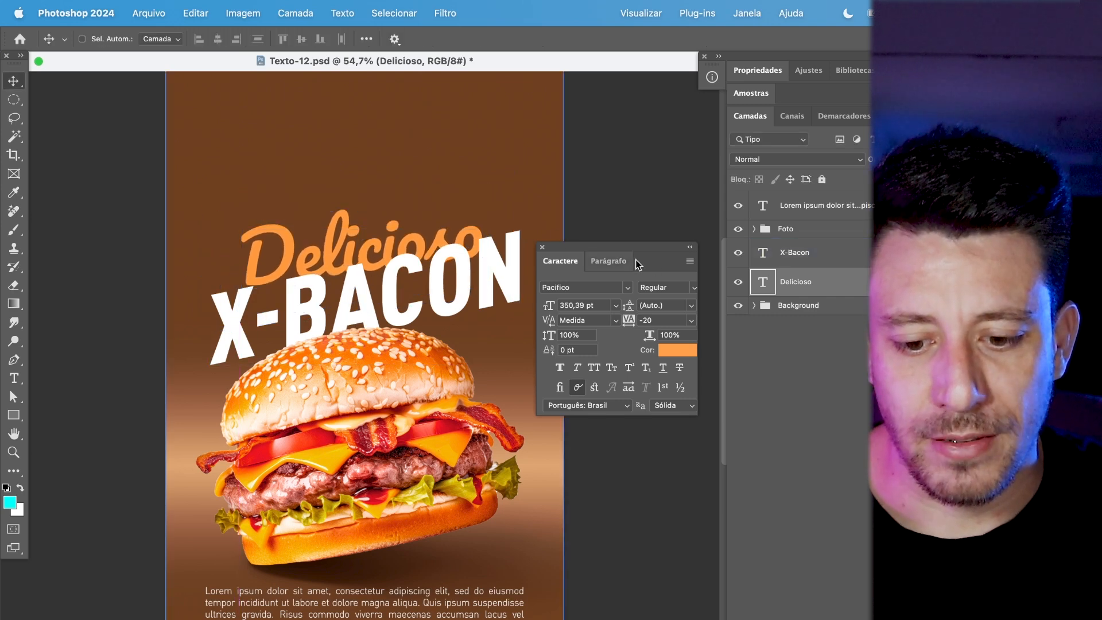
pyautogui.click(542, 247)
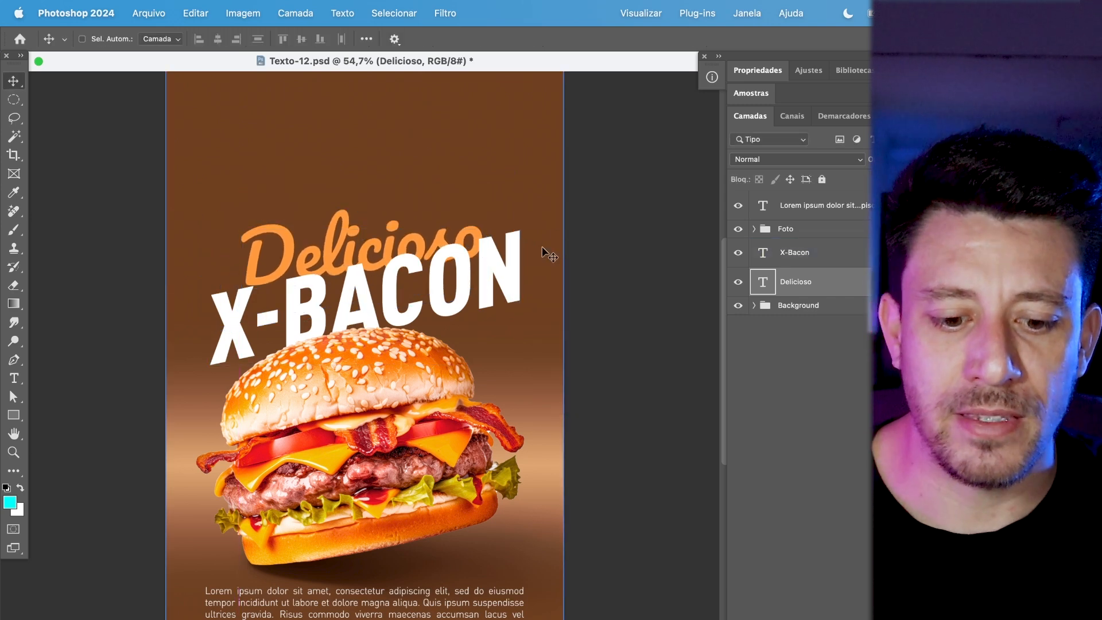
# - Center the "Delicioso", "X-Bacon" and Lorem ipsum text layers horizontally on the canvas
pyautogui.keyDown('ctrl'); pyautogui.click(832, 256); pyautogui.keyUp('ctrl')
pyautogui.keyDown('ctrl'); pyautogui.click(817, 207); pyautogui.keyUp('ctrl')
pyautogui.hotkey('ctrl', 'a')
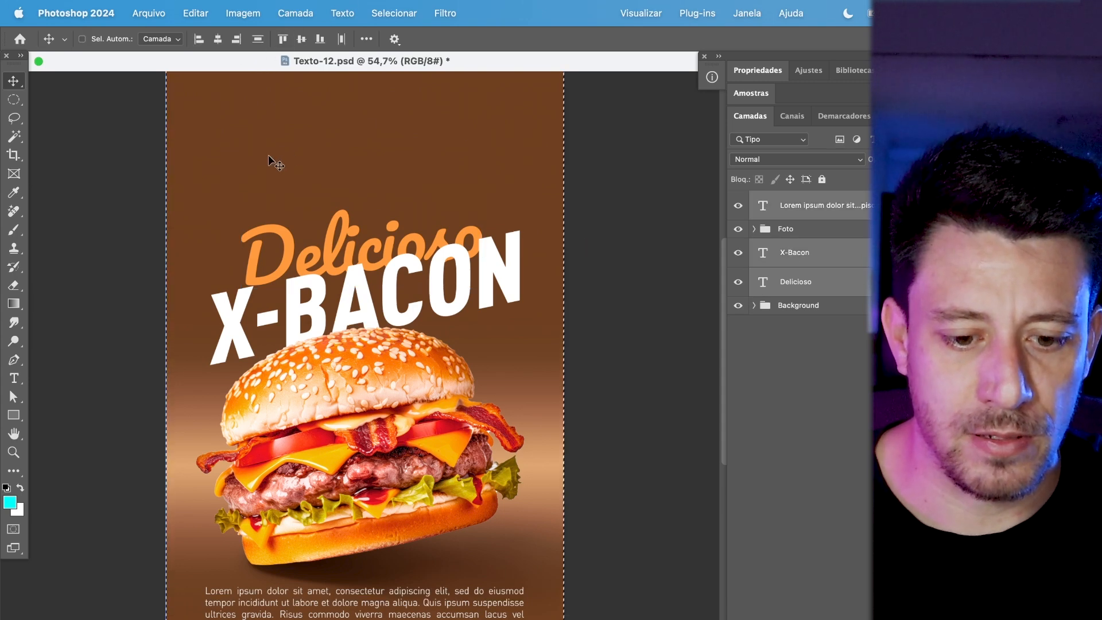
pyautogui.click(218, 38)
pyautogui.click(16, 101)
pyautogui.hotkey('ctrl', 'd')
# - Reorder the Foto group above the Lorem ipsum text layer in the layer stack
pyautogui.moveTo(781, 232); pyautogui.dragTo(807, 196)
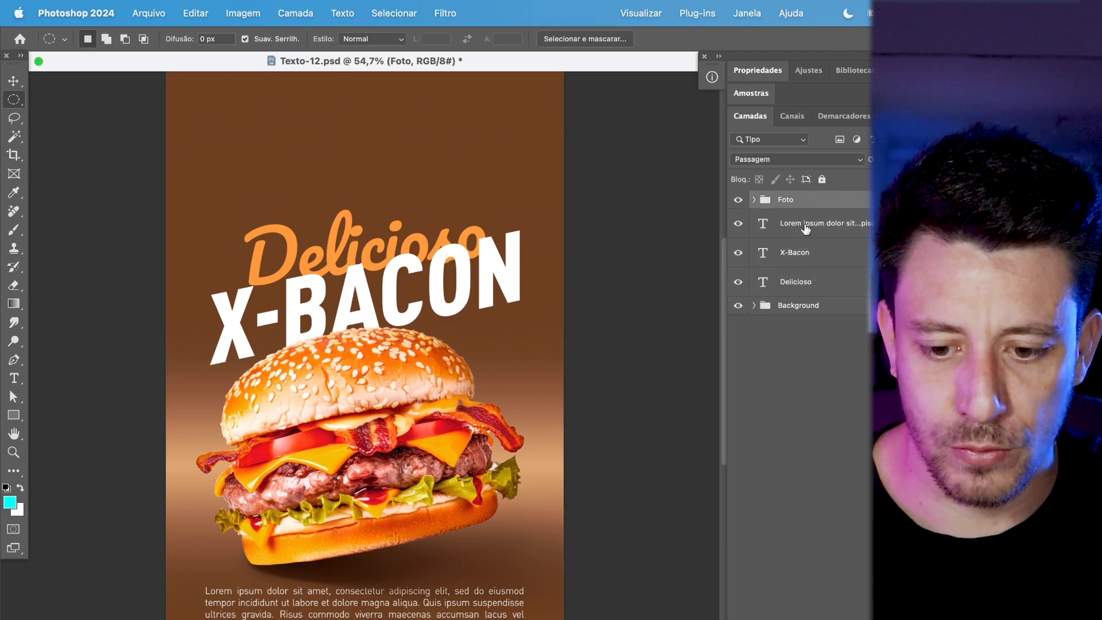
pyautogui.doubleClick(806, 225)
pyautogui.click(14, 81)
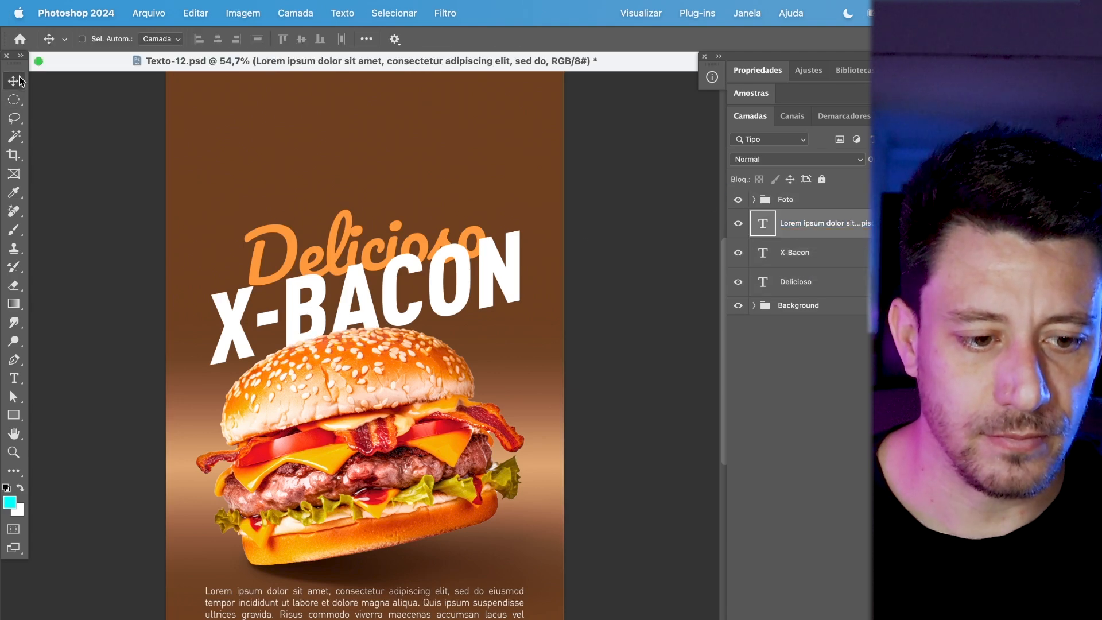
# - Move the "Delicioso" text slightly up so less of it overlaps "X-Bacon"
pyautogui.hotkey('alt', '[')
pyautogui.doubleClick(349, 231)
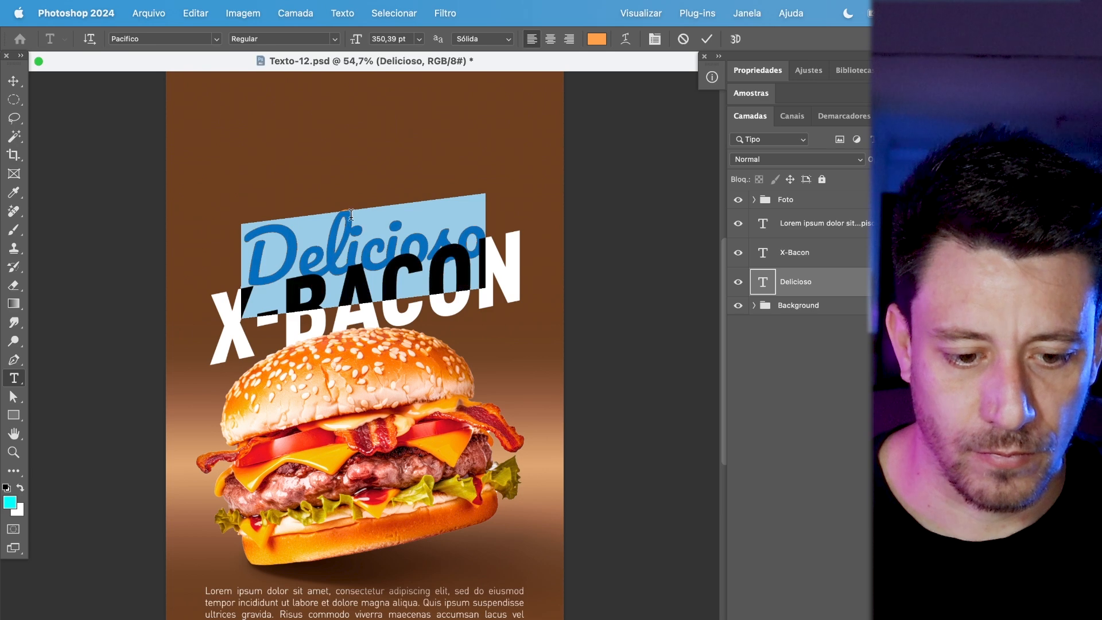
pyautogui.click(15, 79)
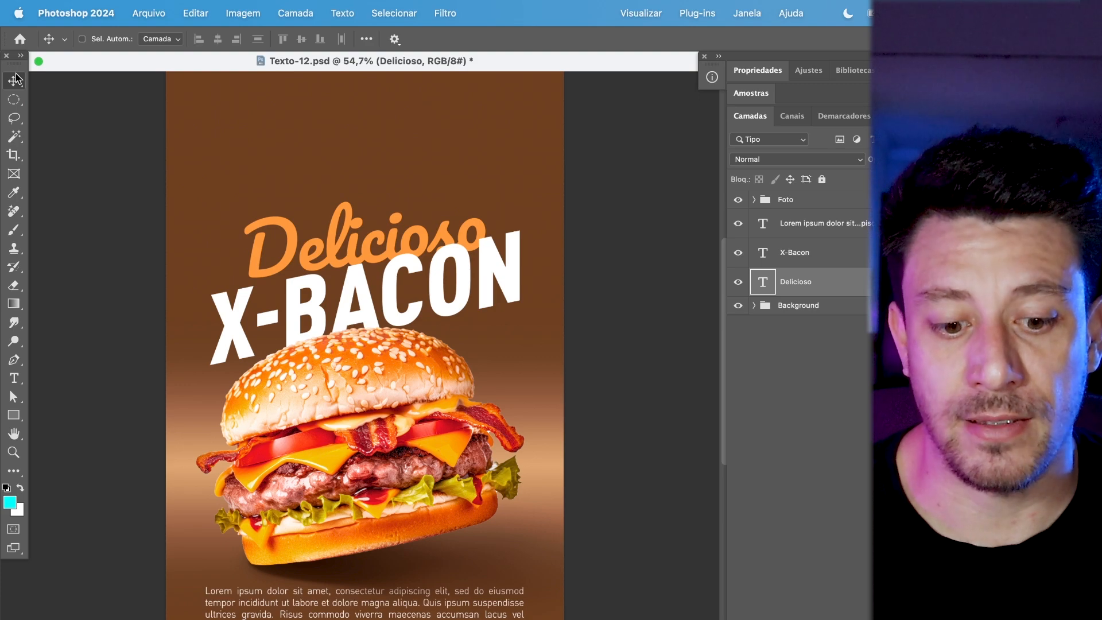
# - Move the Foto group together with the "X-Bacon" and "Delicioso" text layers up on the canvas
pyautogui.scroll(-2, 356, 315)
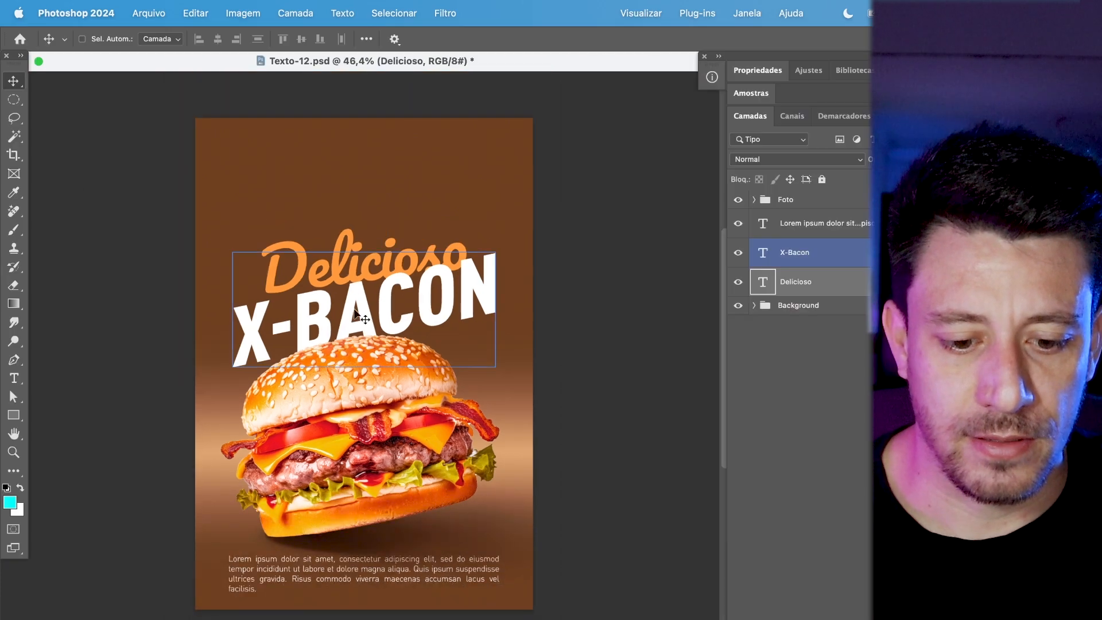
pyautogui.keyDown('shift'); pyautogui.click(804, 256); pyautogui.keyUp('shift')
pyautogui.keyDown('shift'); pyautogui.click(829, 201); pyautogui.keyUp('shift')
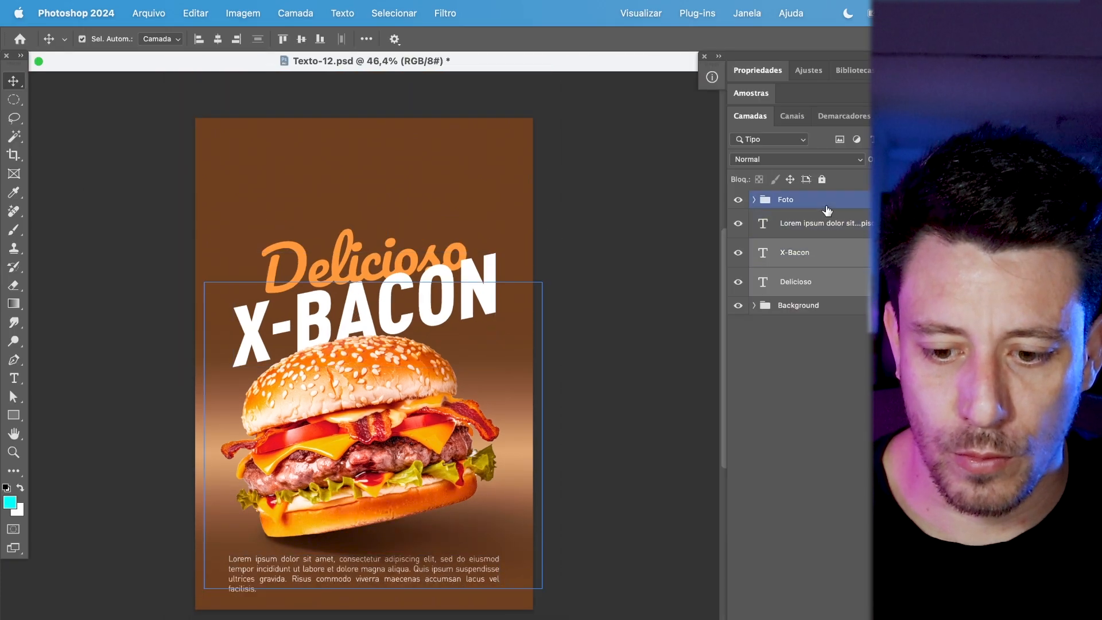
pyautogui.moveTo(498, 293); pyautogui.dragTo(502, 246)
pyautogui.scroll(3, 518, 359)
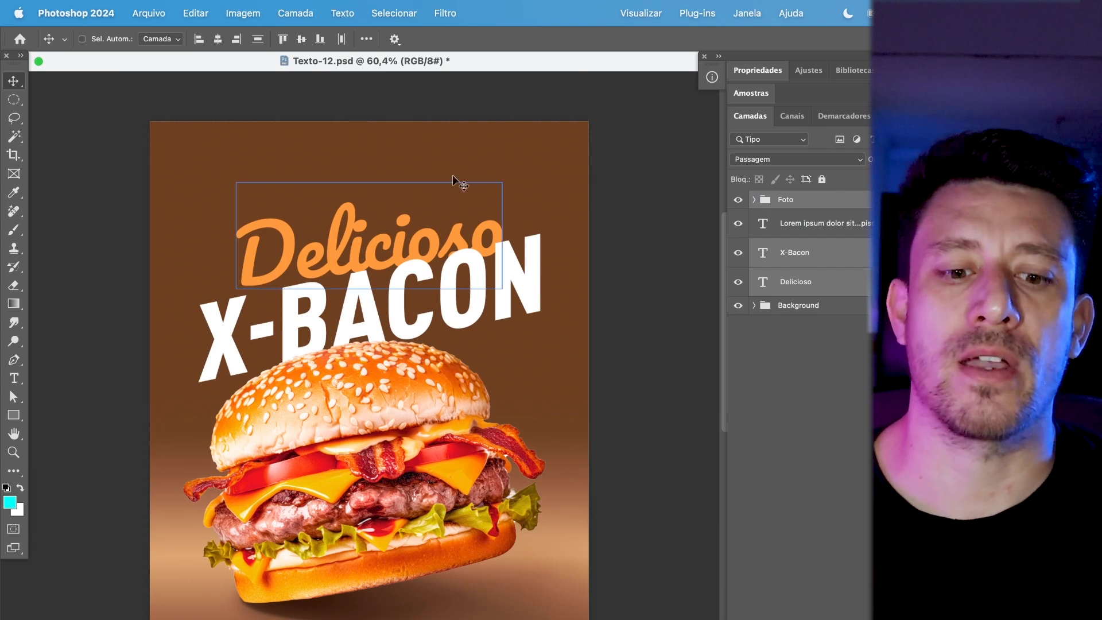
pyautogui.scroll(-2, 460, 295)
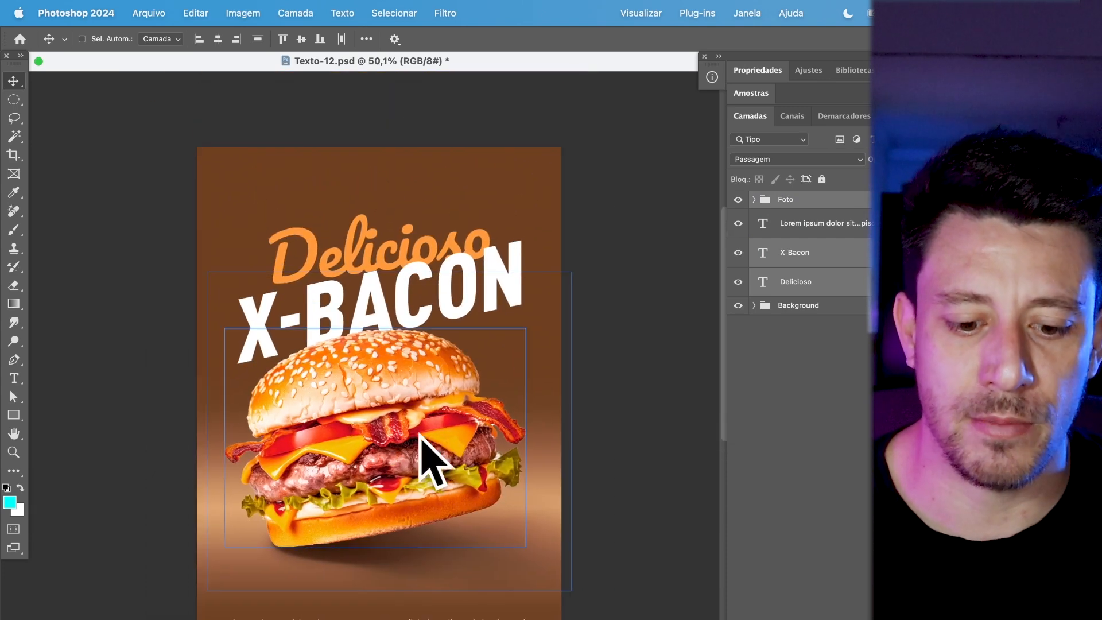
pyautogui.scroll(1, 422, 495)
pyautogui.scroll(-1, 422, 495)
# - Select the whole "Delicioso" text and stretch its horizontal scale to 140% in the Character settings
pyautogui.click(782, 264)
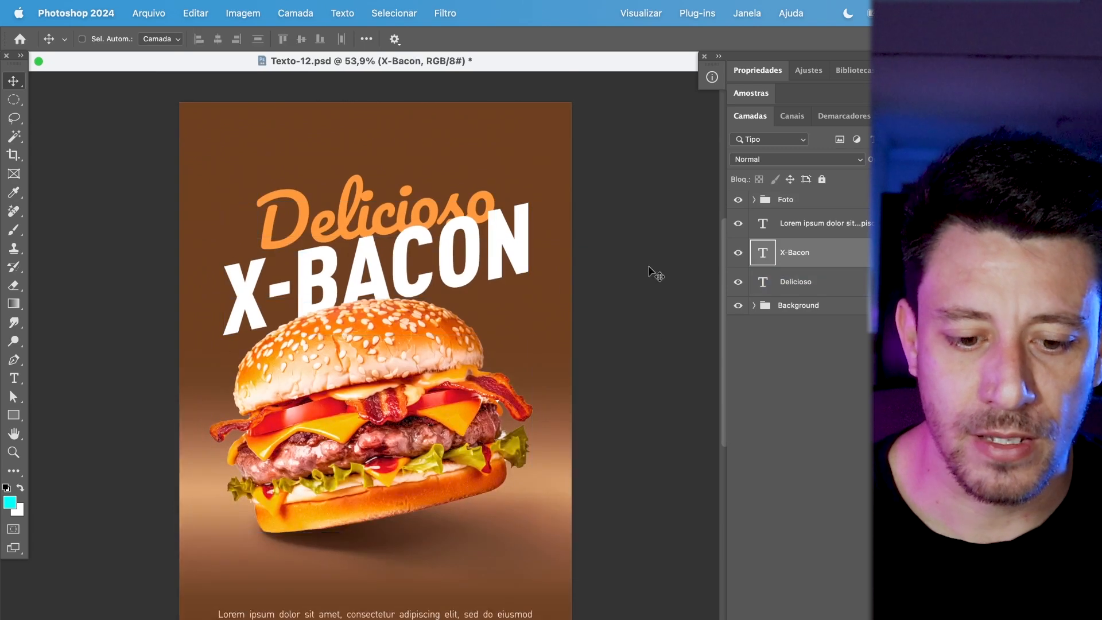
pyautogui.press('t')
pyautogui.doubleClick(391, 204)
pyautogui.click(324, 190)
pyautogui.doubleClick(324, 190)
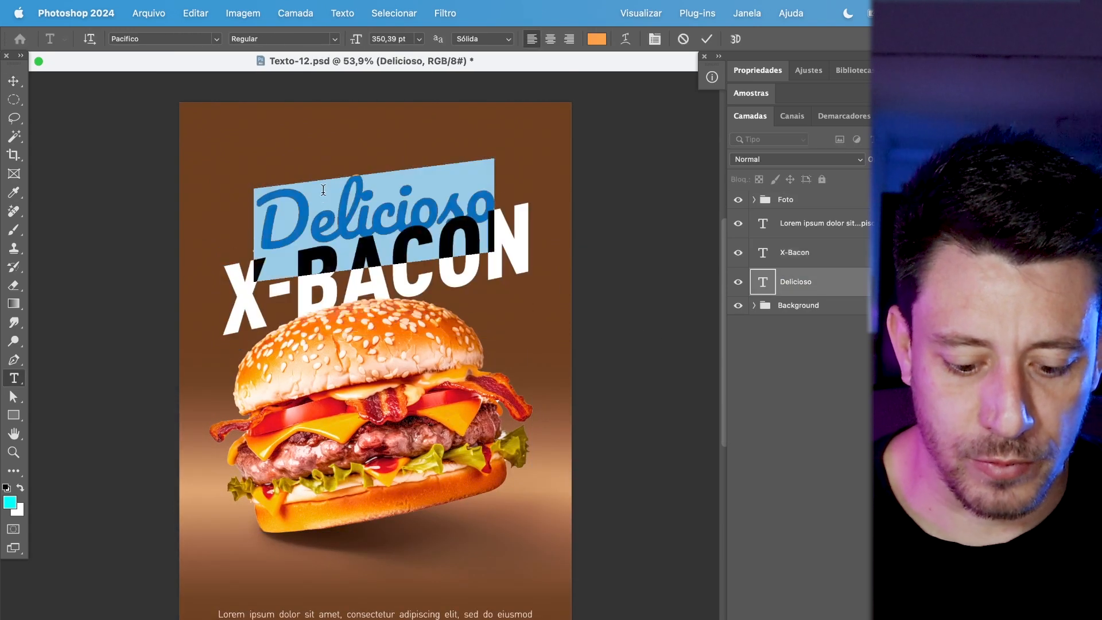
pyautogui.press('super+t')
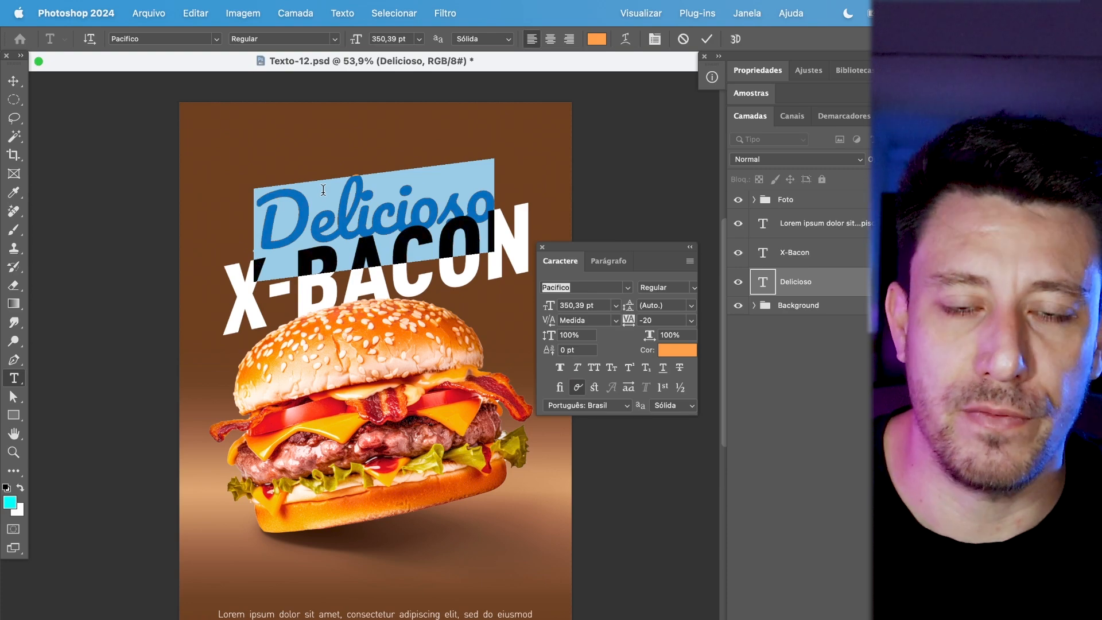
pyautogui.scroll(5, 313, 178)
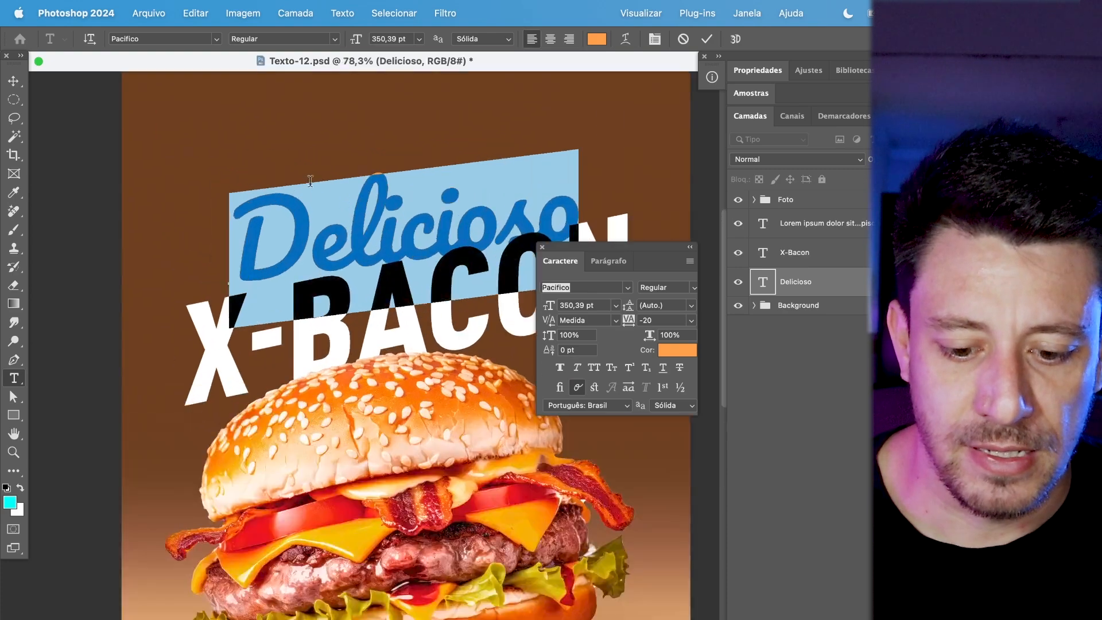
pyautogui.click(677, 336)
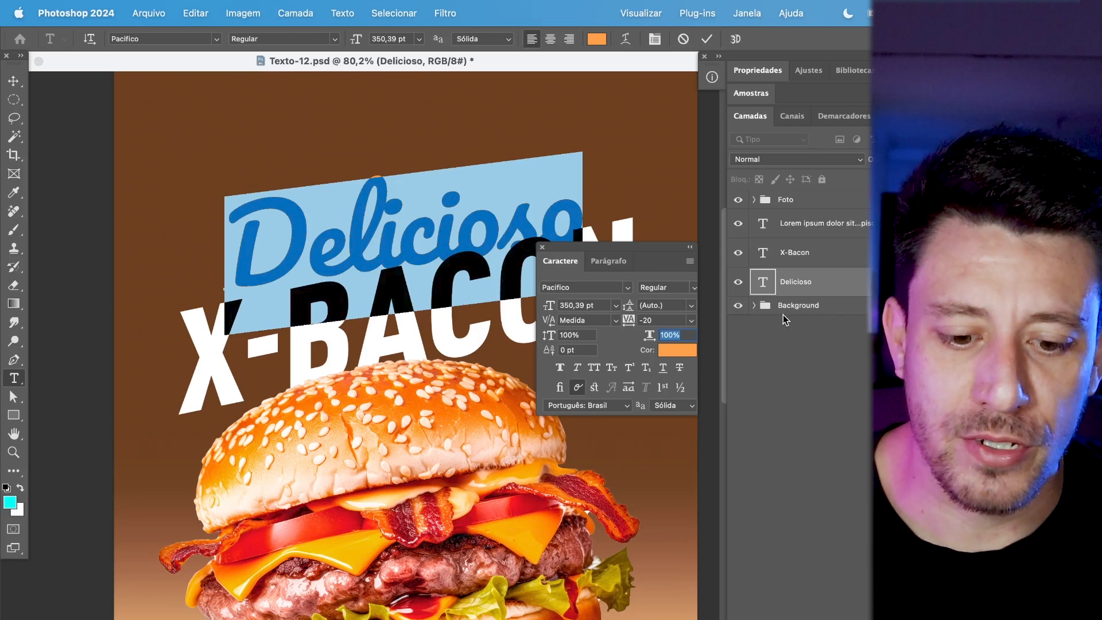
pyautogui.hotkey('shift', 'Up')
pyautogui.hotkey('shift', 'Up')
pyautogui.hotkey('shift', 'Up')
pyautogui.hotkey('shift', 'Up')
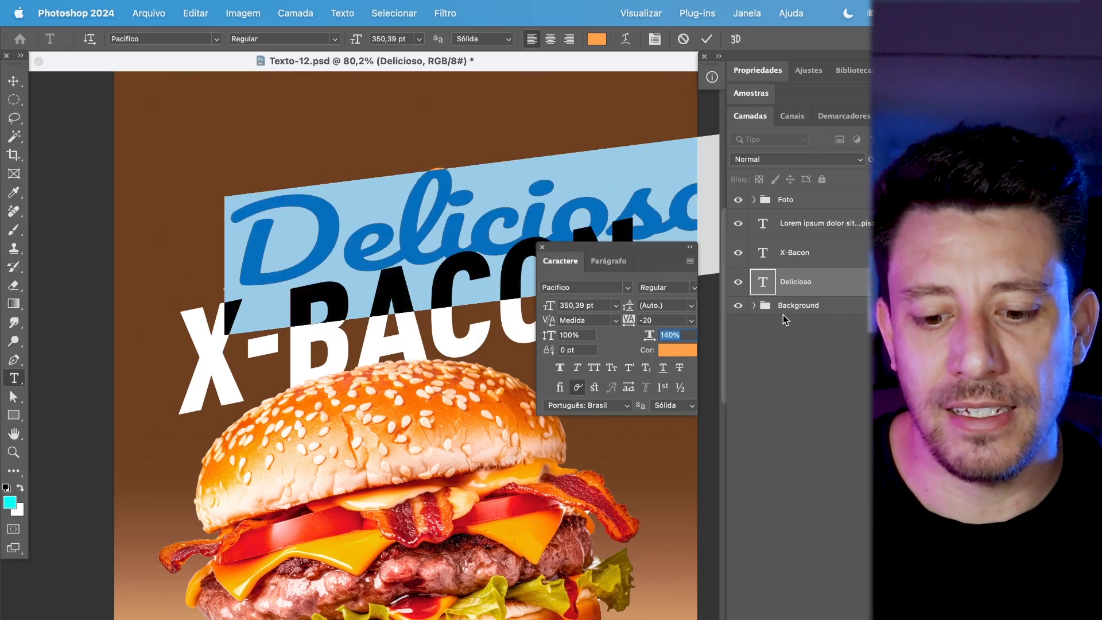
# - Reset the horizontal scale of the "Delicioso" text to 100% and leave text editing
pyautogui.write('100')
pyautogui.press('Tab')
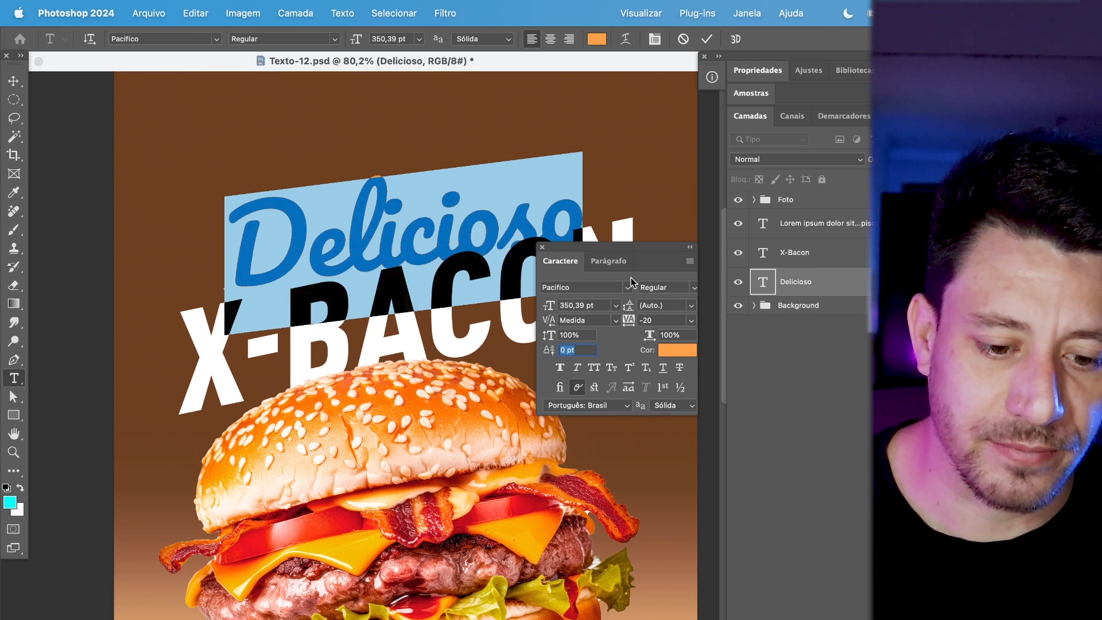
pyautogui.click(402, 217)
pyautogui.click(13, 81)
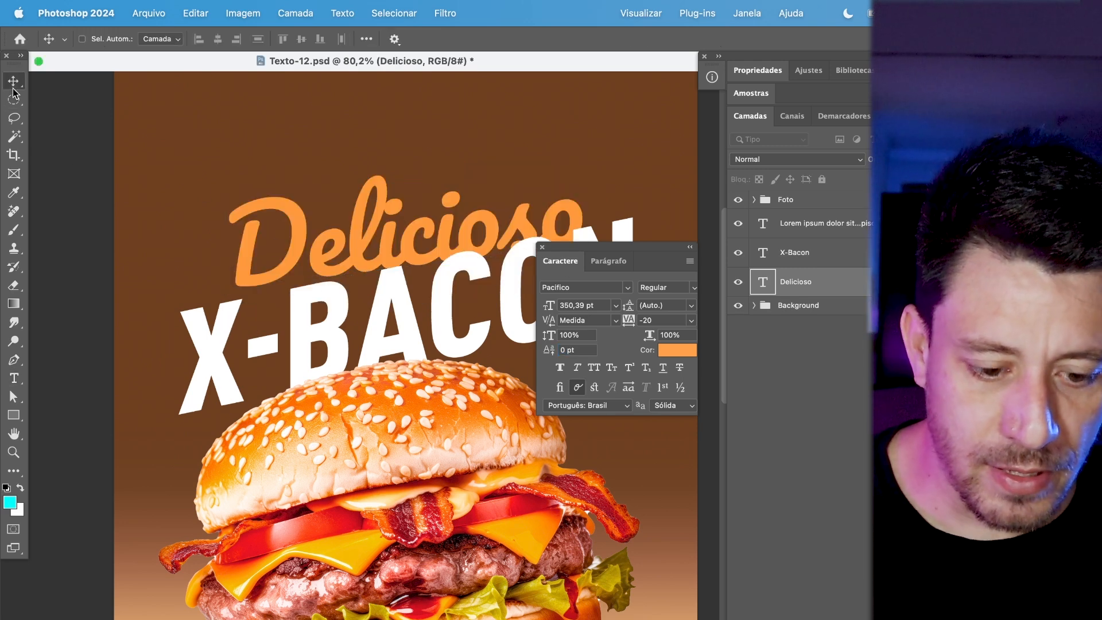
# - Duplicate the "Delicioso" text layer and place the copy directly above the original on the canvas
pyautogui.hotkey('ctrl', 'j')
pyautogui.hotkey('alt', 'shift', ']')
pyautogui.scroll(5, 398, 346)
pyautogui.moveTo(397, 346); pyautogui.dragTo(396, 237)
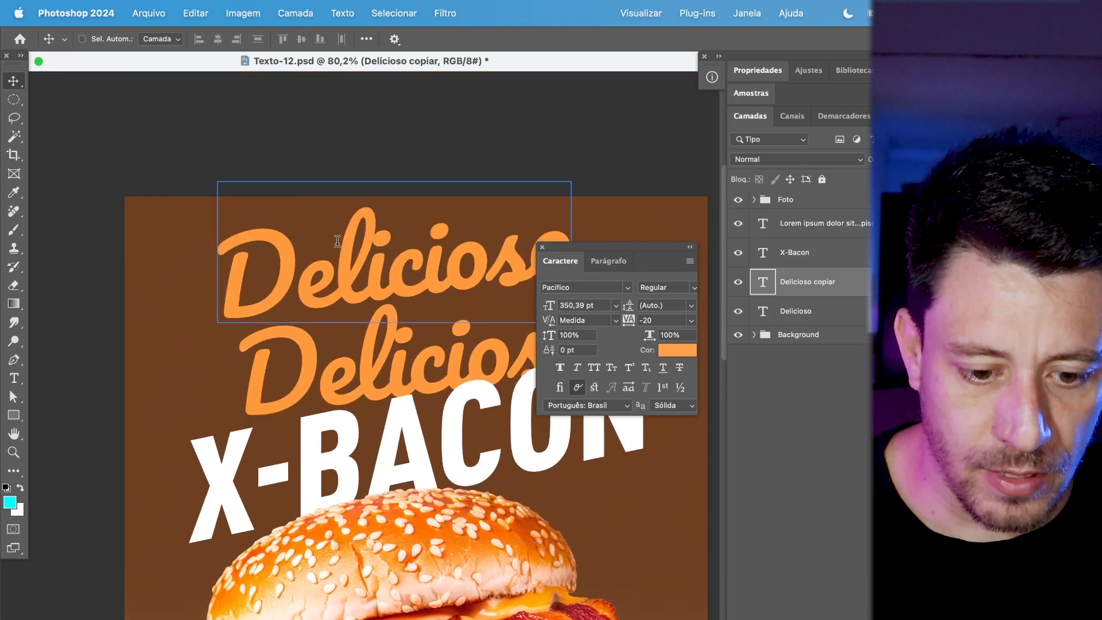
# - Replace the wording of the copied "Delicioso" text with "1o"
pyautogui.press('t')
pyautogui.doubleClick(337, 242)
pyautogui.write('1')
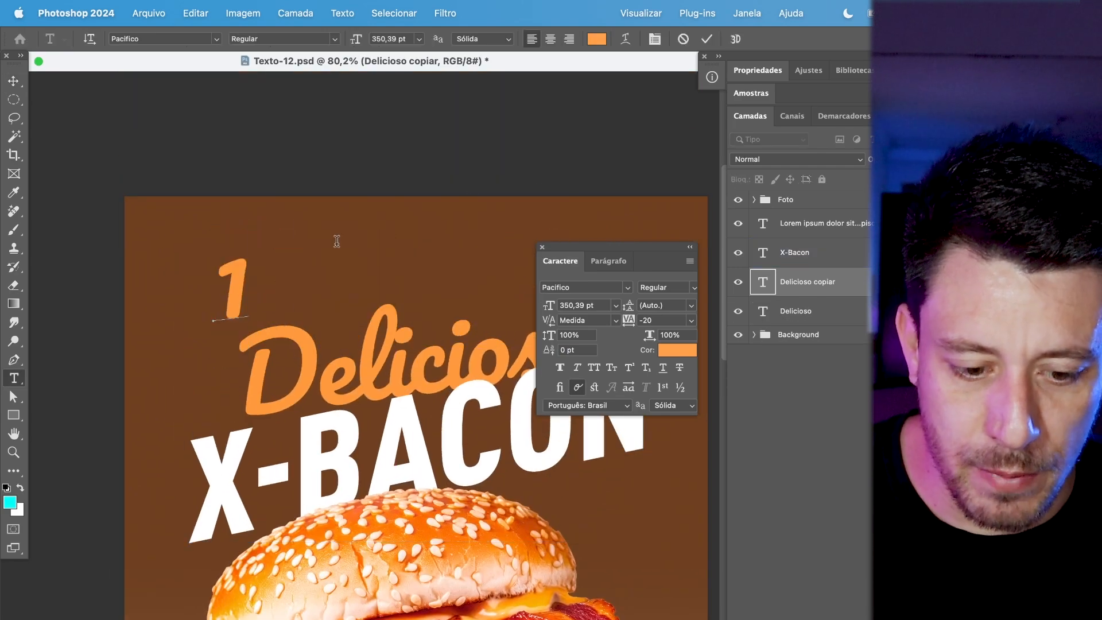
pyautogui.write('0')
pyautogui.hotkey('shift', 'Right')
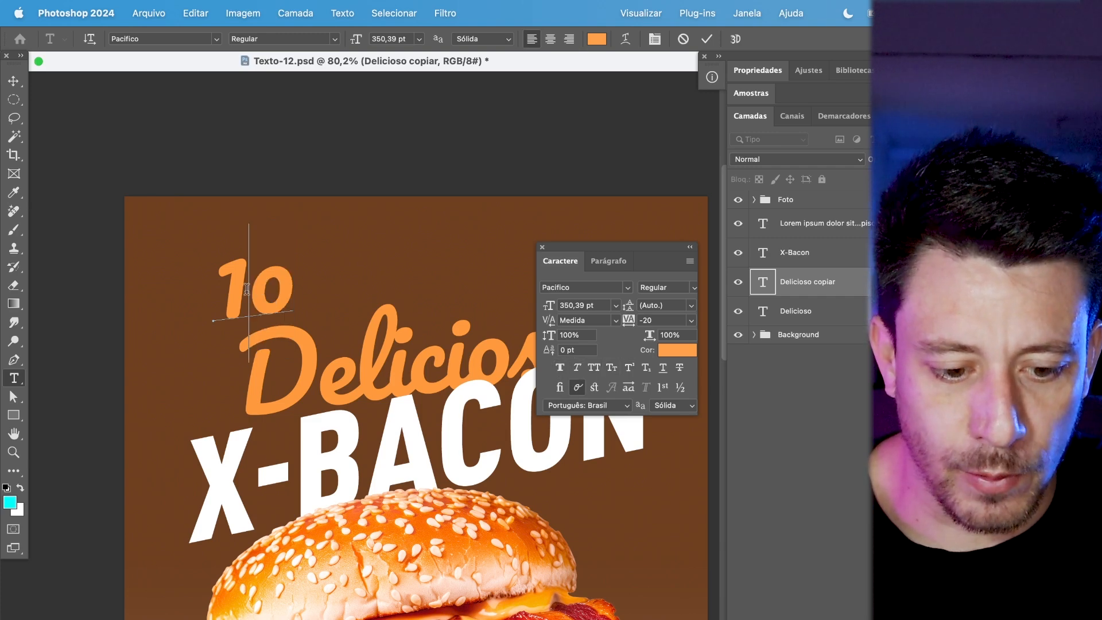
# - Try Faux Bold on the "1o" text, turn it off again and check the font's available styles
pyautogui.doubleClick(284, 292)
pyautogui.click(560, 369)
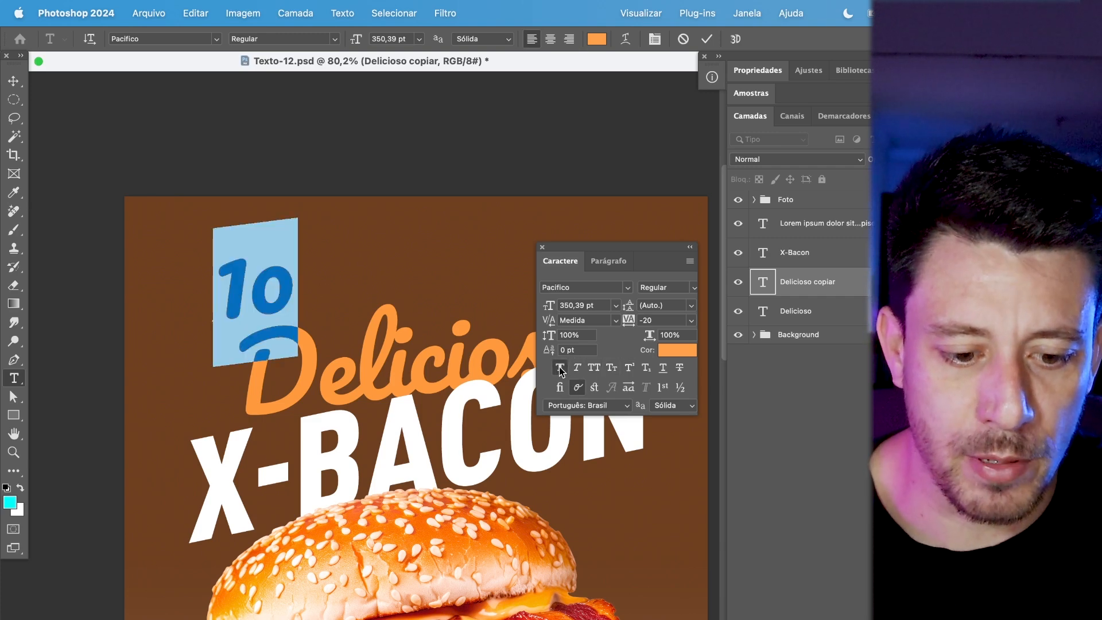
pyautogui.click(561, 369)
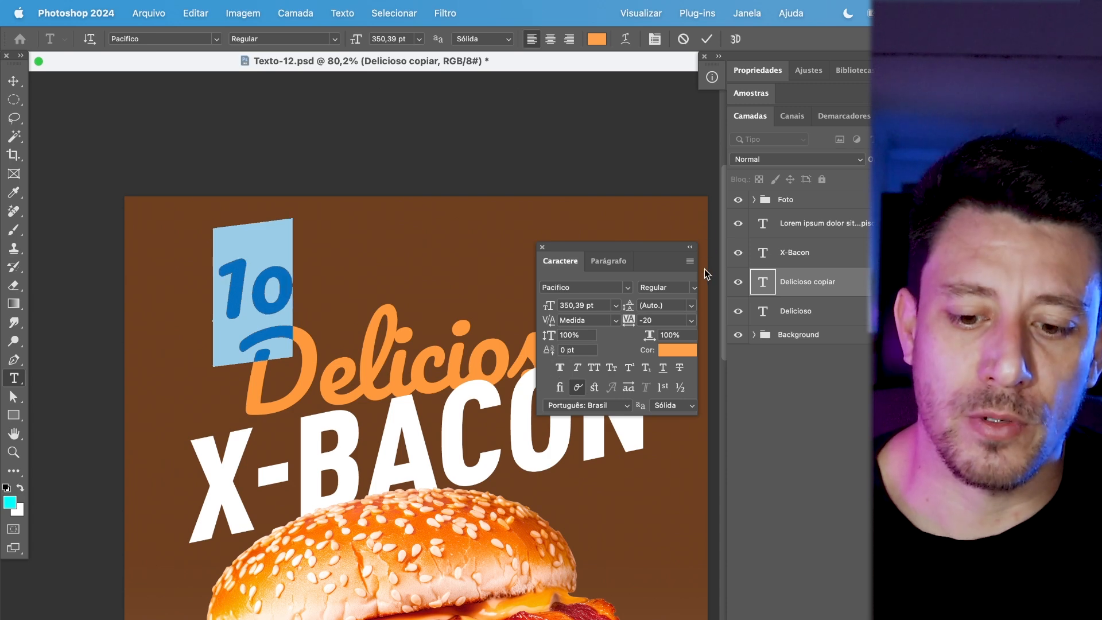
pyautogui.click(693, 295)
pyautogui.click(651, 281)
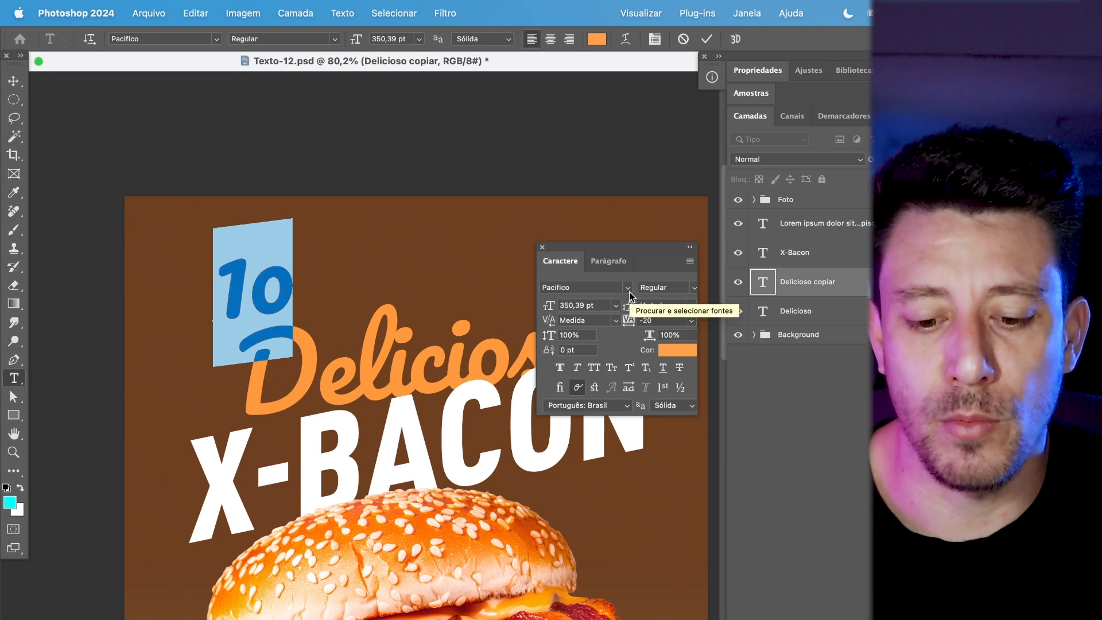
# - Try Faux Italic and All Caps in turn on the "1o" text, turning each off again
pyautogui.click(578, 368)
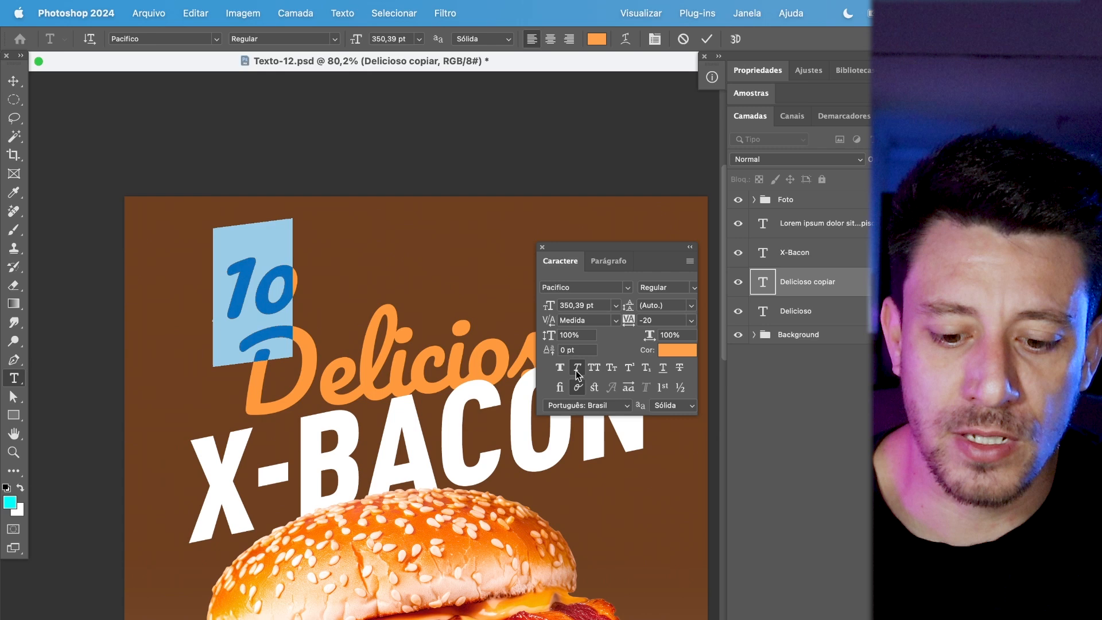
pyautogui.click(577, 371)
pyautogui.click(594, 371)
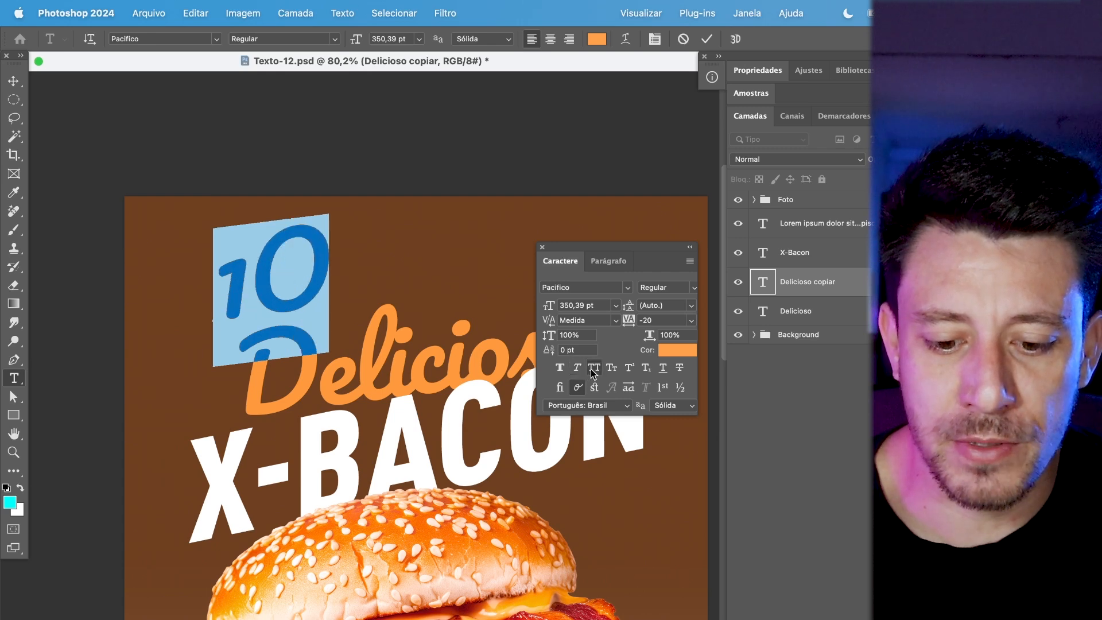
pyautogui.click(593, 373)
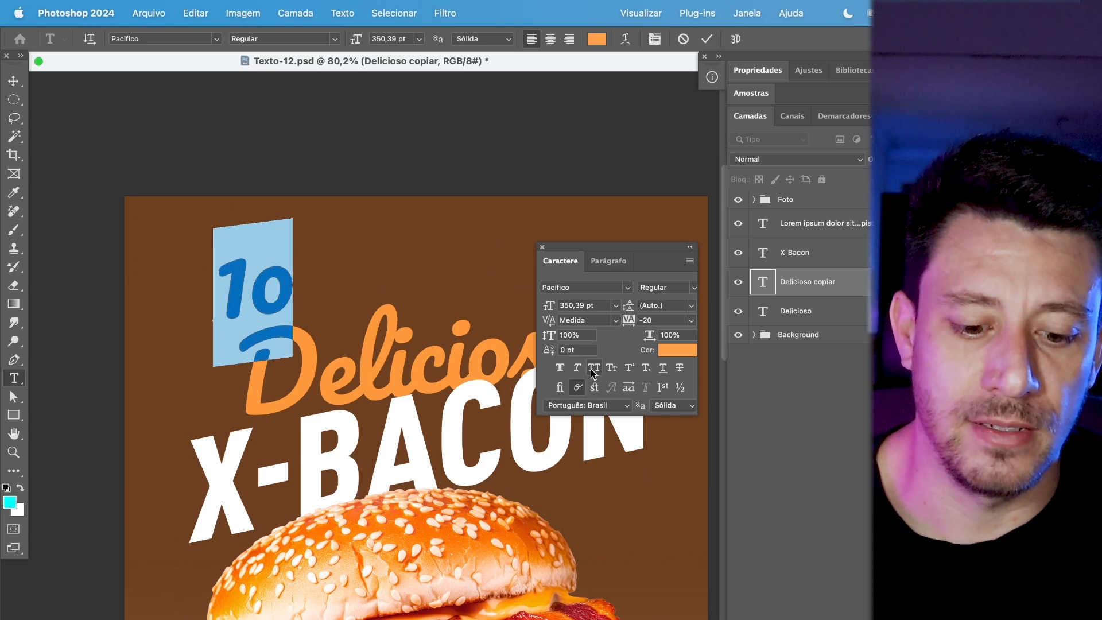
# - Toggle All Caps off and back on for the whole "X-Bacon" text to compare both versions
pyautogui.click(838, 278)
pyautogui.tripleClick(477, 411)
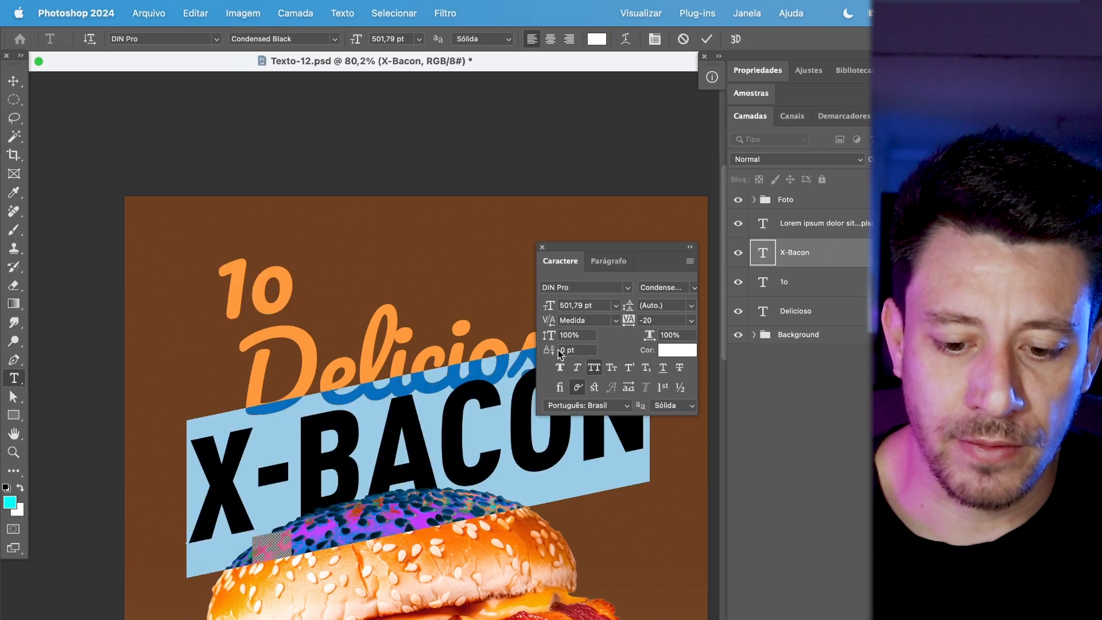
pyautogui.click(593, 373)
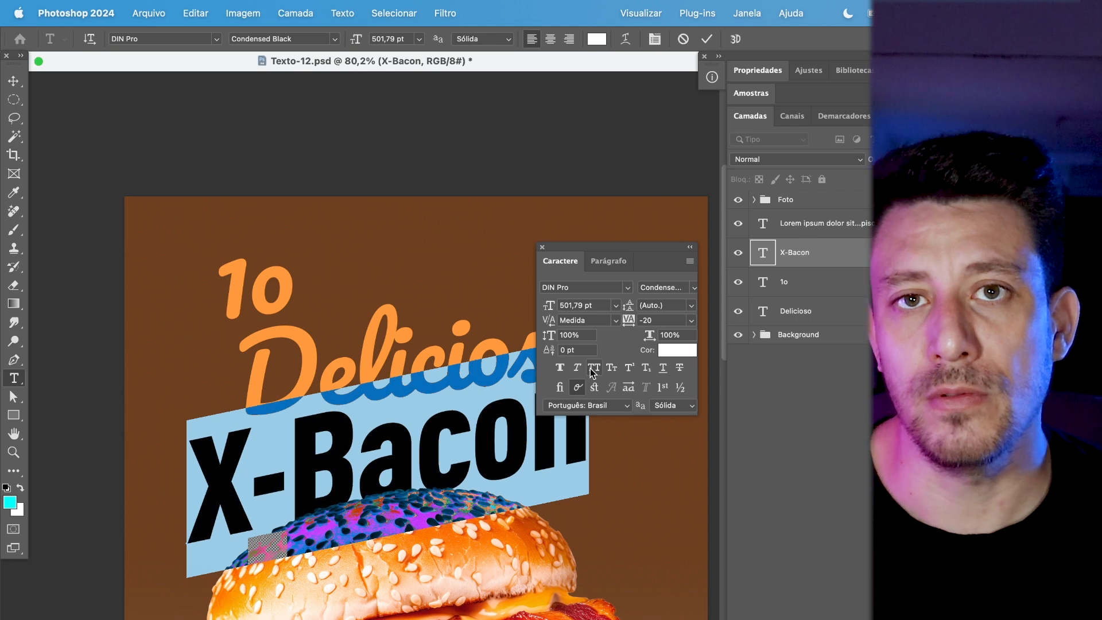
pyautogui.click(592, 372)
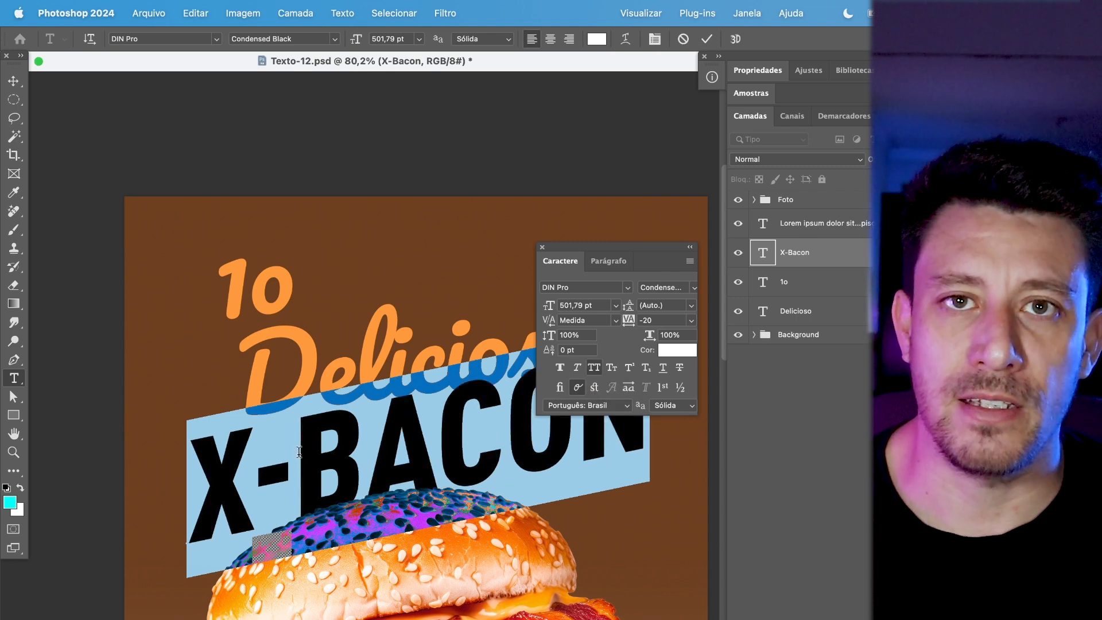
pyautogui.click(597, 370)
pyautogui.click(597, 370)
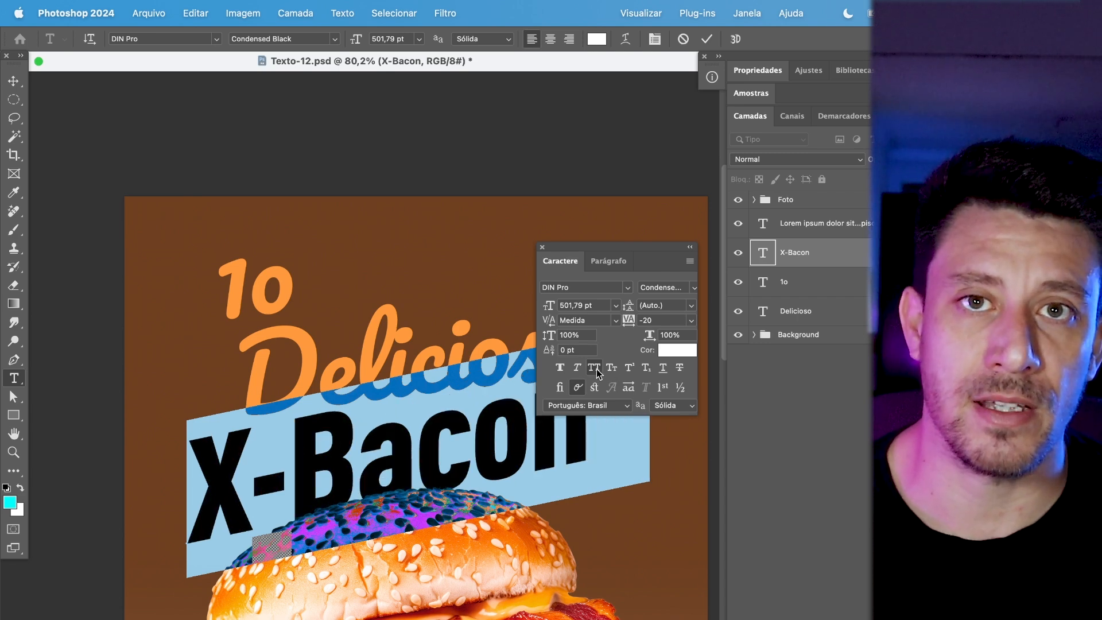
pyautogui.click(829, 237)
# - Try Small Caps on only the letter "o" of "1o" and turn it off again
pyautogui.moveTo(271, 290); pyautogui.dragTo(289, 301)
pyautogui.click(611, 370)
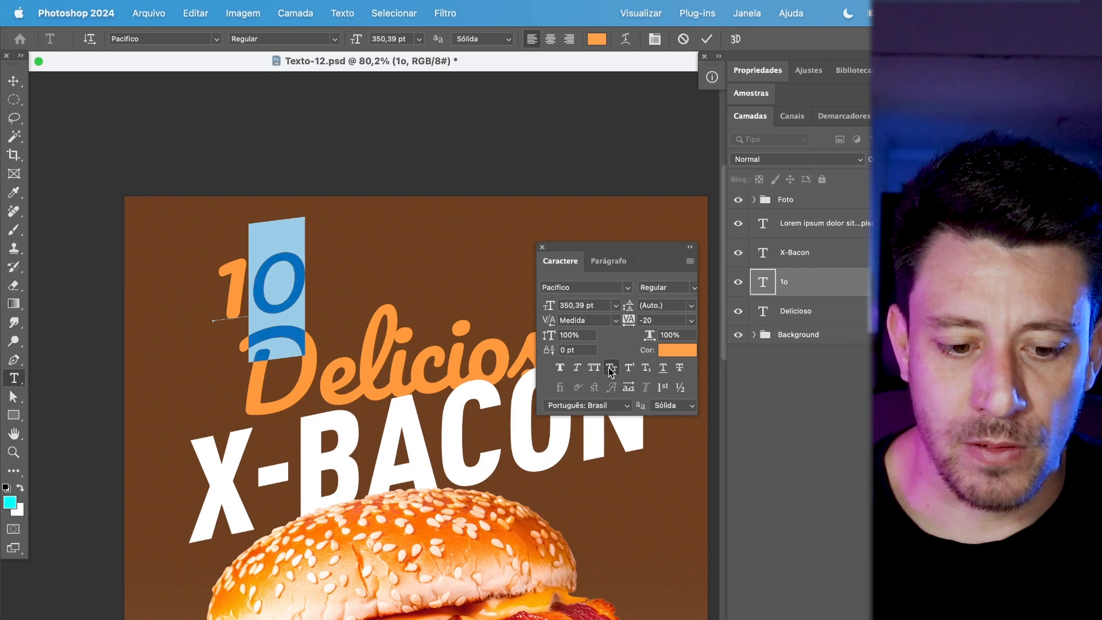
pyautogui.click(611, 372)
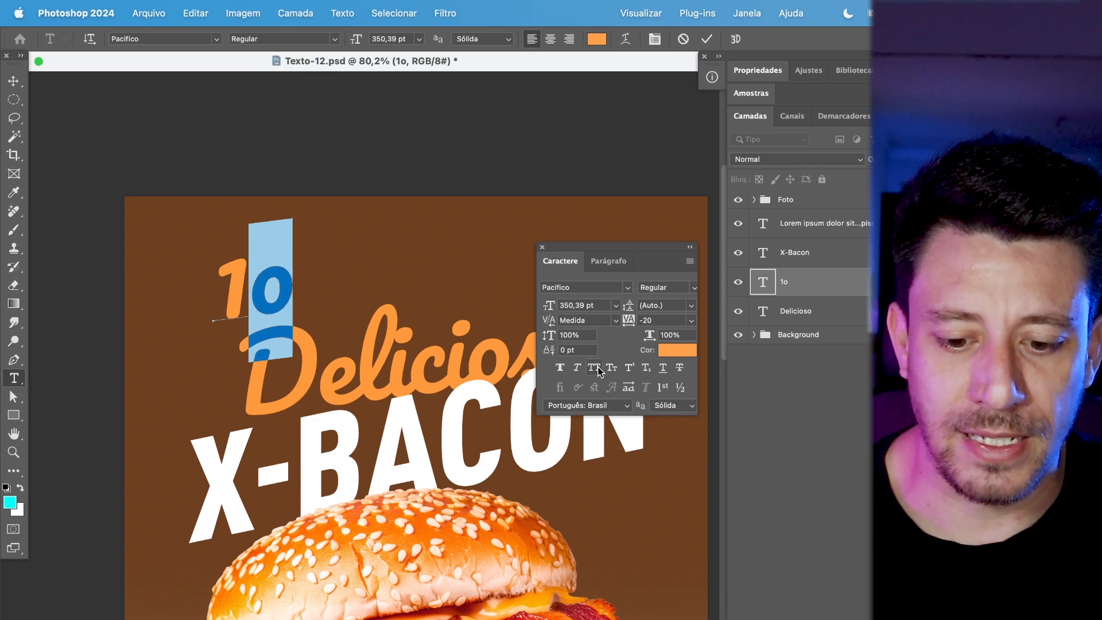
# - Add a "Lanches" text line above "Delicioso" and set its font to DIN Pro Condensed Medium
pyautogui.click(376, 270)
pyautogui.click(376, 261)
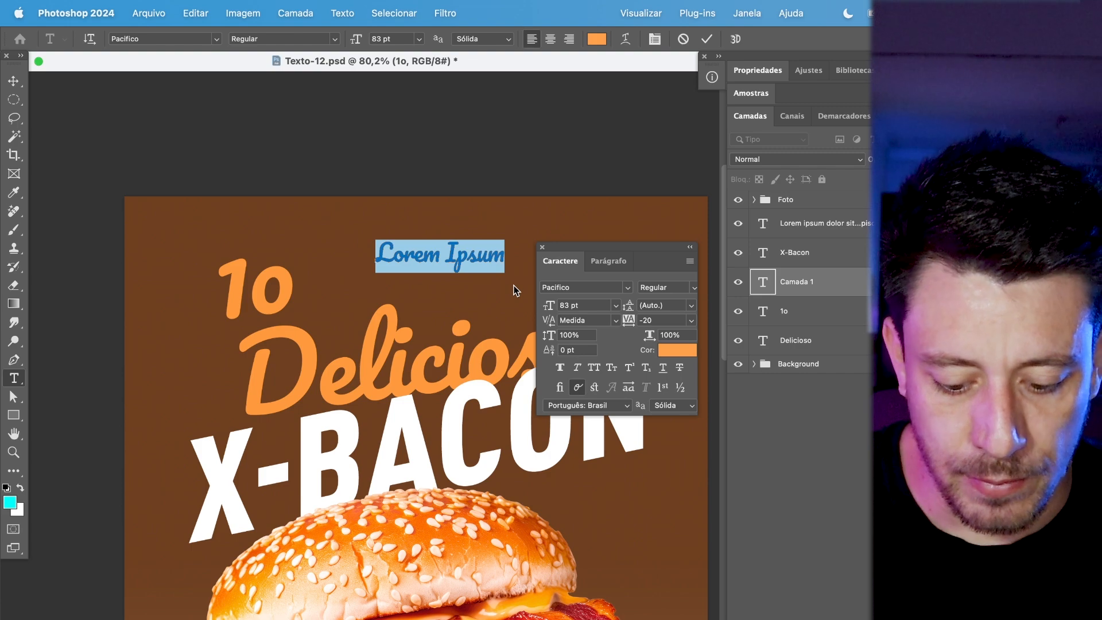
pyautogui.write('Lanches')
pyautogui.press('super+a')
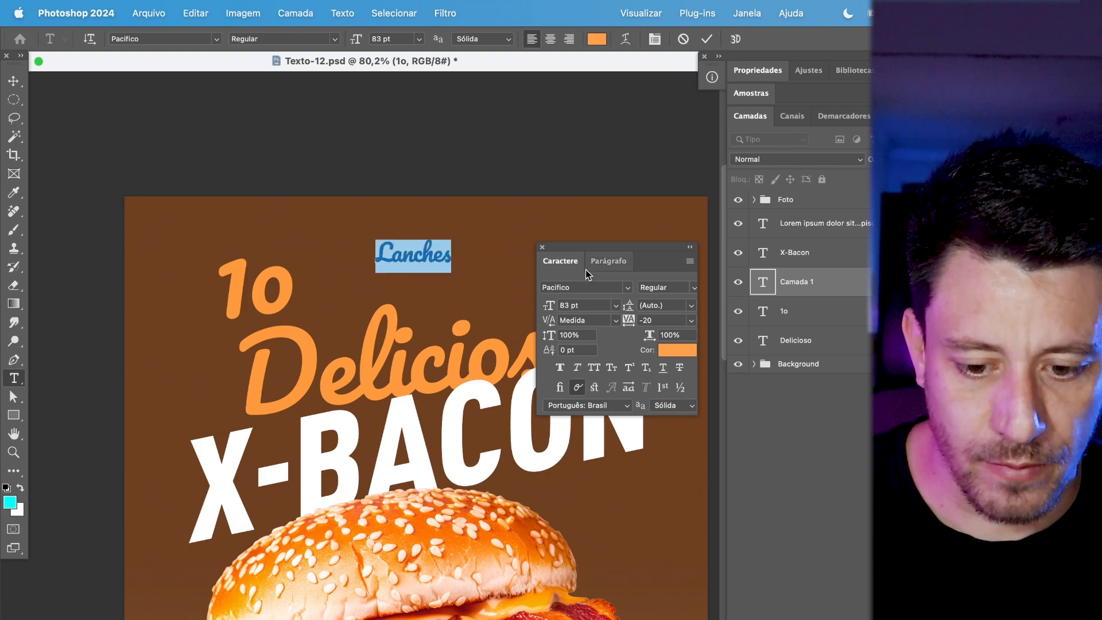
pyautogui.click(629, 288)
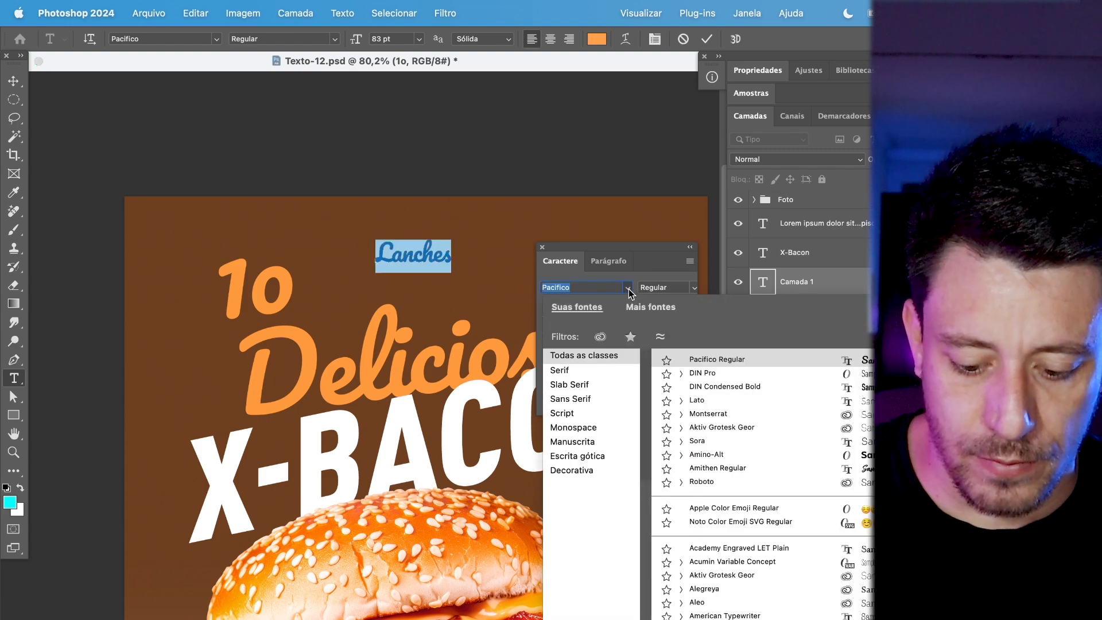
pyautogui.write('din')
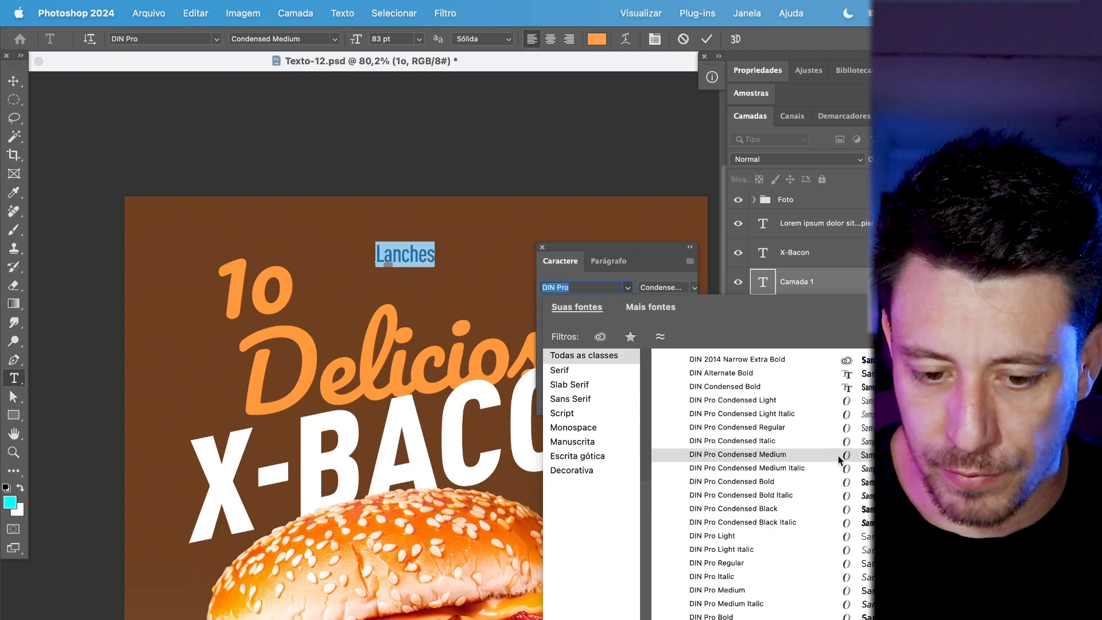
pyautogui.click(839, 455)
# - Scale the "Lanches" text up to 216 pt
pyautogui.scroll(3, 488, 261)
pyautogui.click(14, 81)
pyautogui.press('super+t')
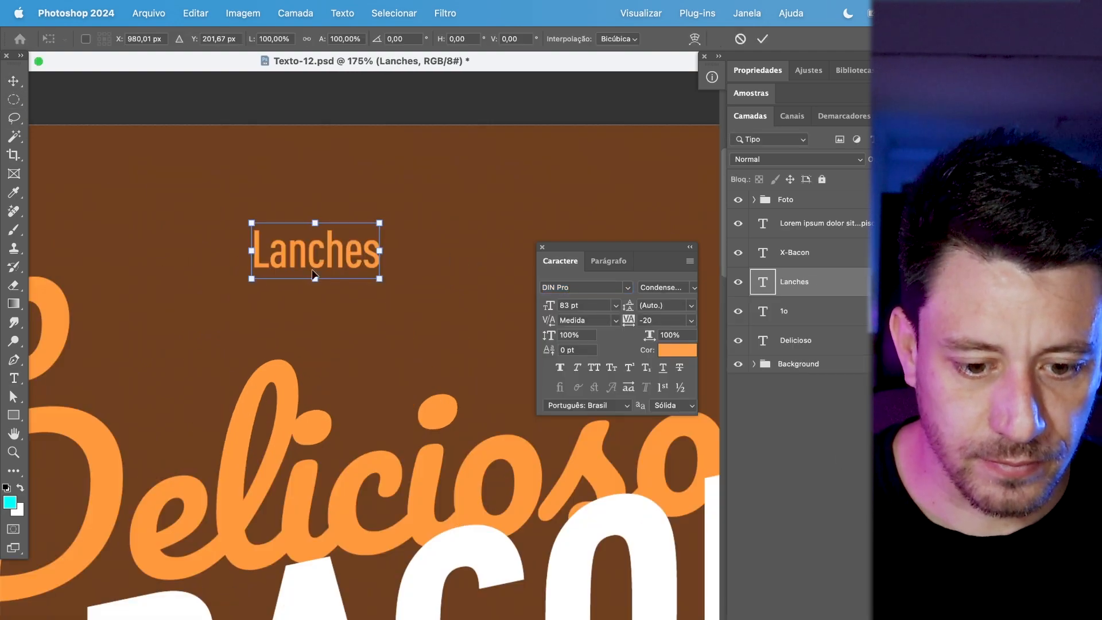
pyautogui.moveTo(397, 288); pyautogui.dragTo(483, 335)
pyautogui.press('Return')
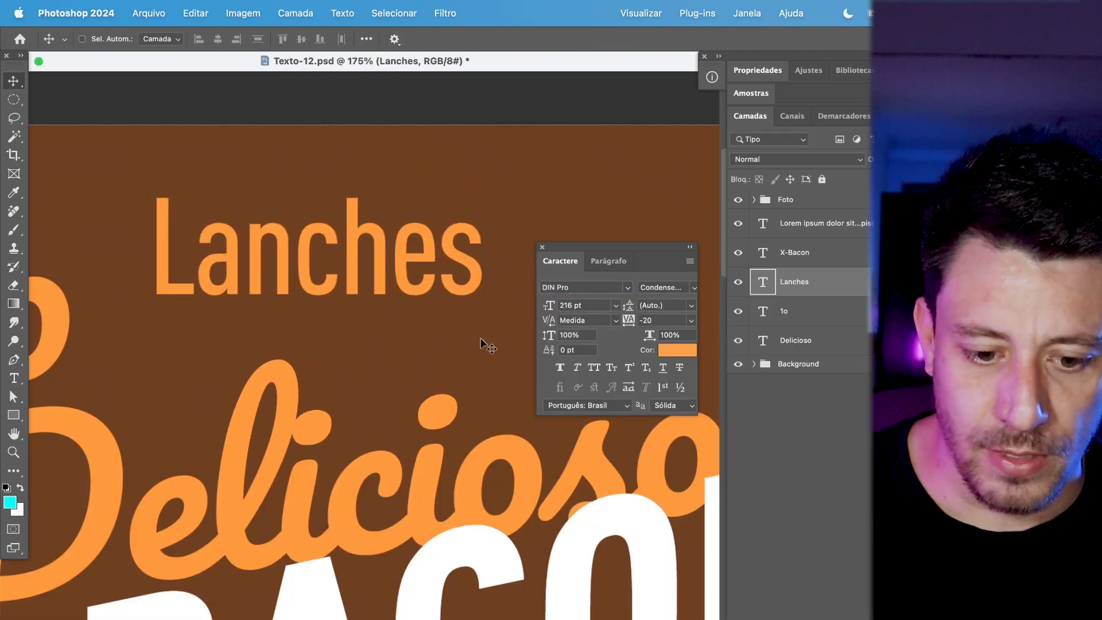
# - Apply Small Caps to "Lanches", toggling it off and on again to compare
pyautogui.click(613, 368)
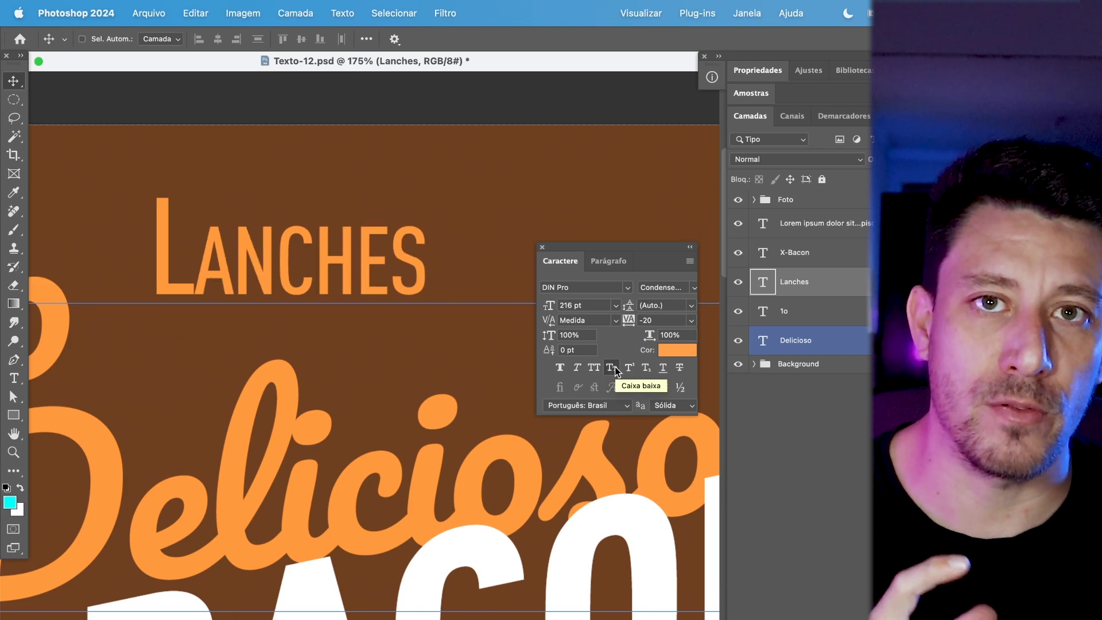
pyautogui.click(615, 367)
pyautogui.click(615, 367)
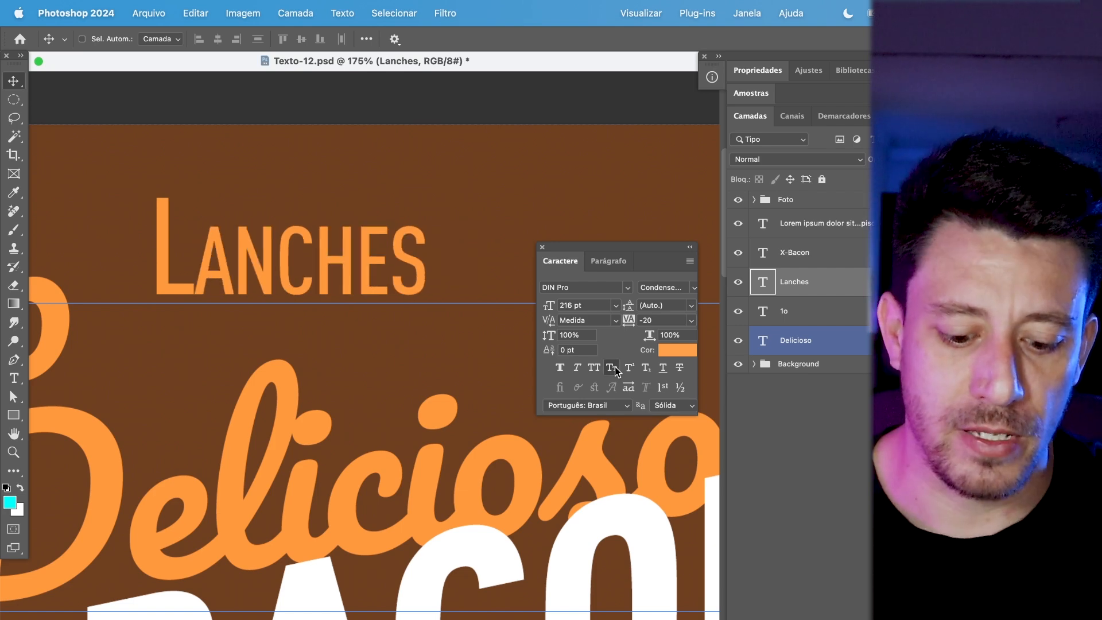
# - Try a capital "A" at the end of "Lanches" with Small Caps active, and remove it again
pyautogui.press('t')
pyautogui.click(443, 298)
pyautogui.write('A')
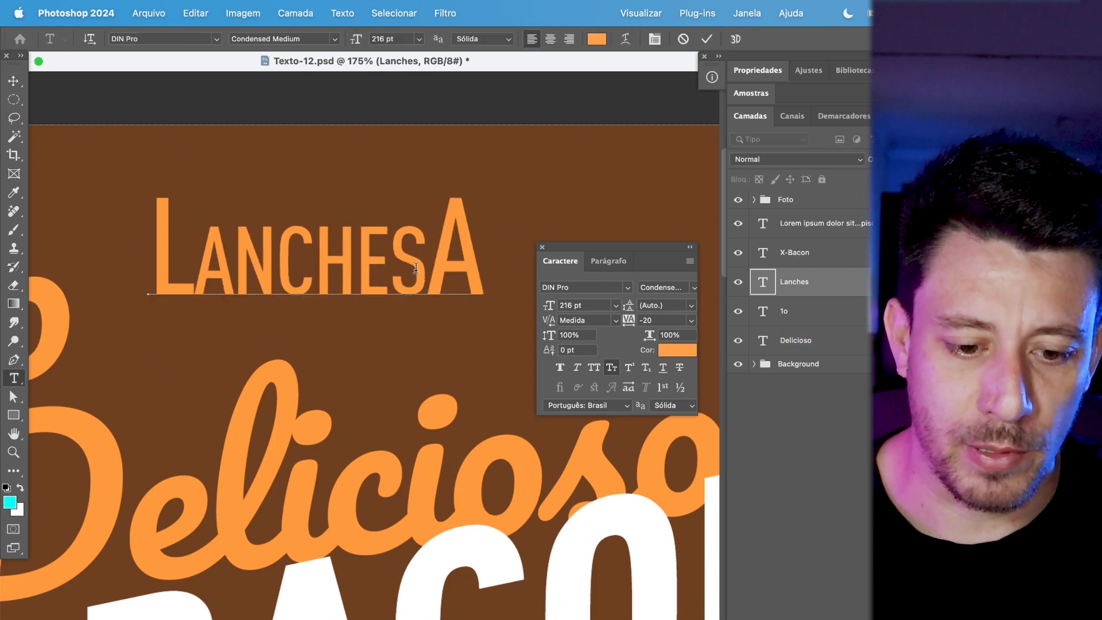
pyautogui.moveTo(428, 230); pyautogui.dragTo(499, 274)
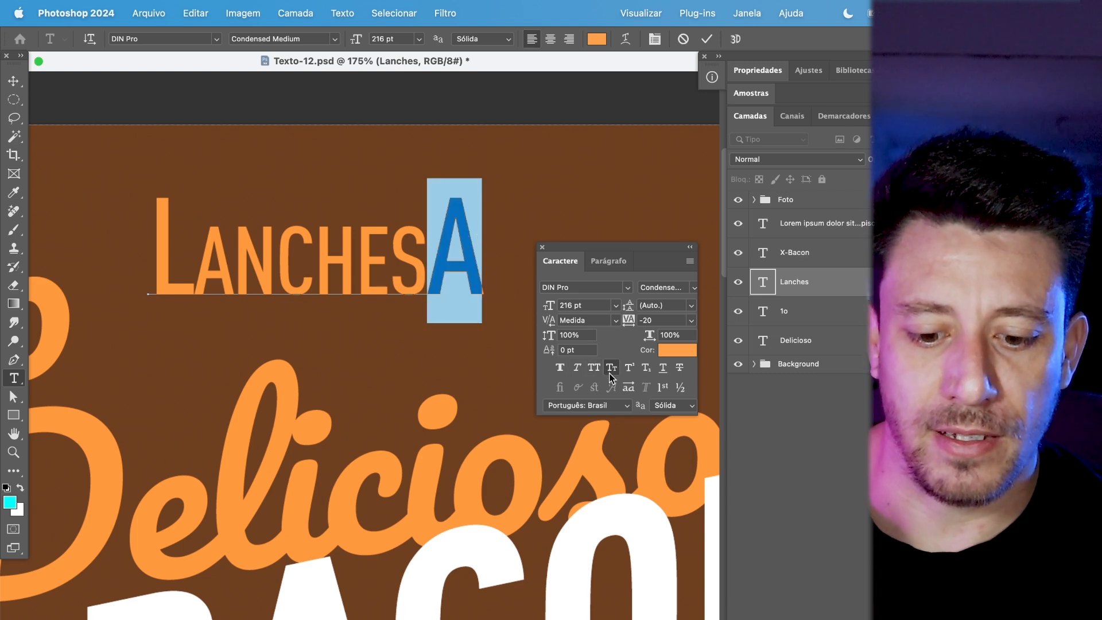
pyautogui.click(436, 273)
pyautogui.moveTo(436, 273); pyautogui.dragTo(453, 272)
pyautogui.press('BackSpace')
pyautogui.press('BackSpace')
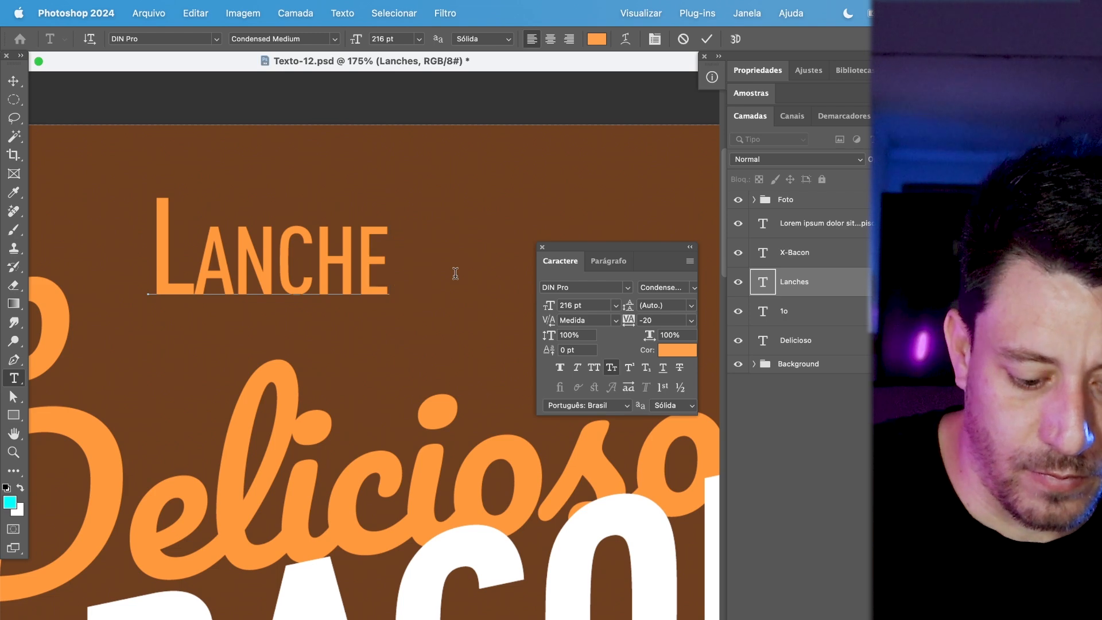
pyautogui.write('s')
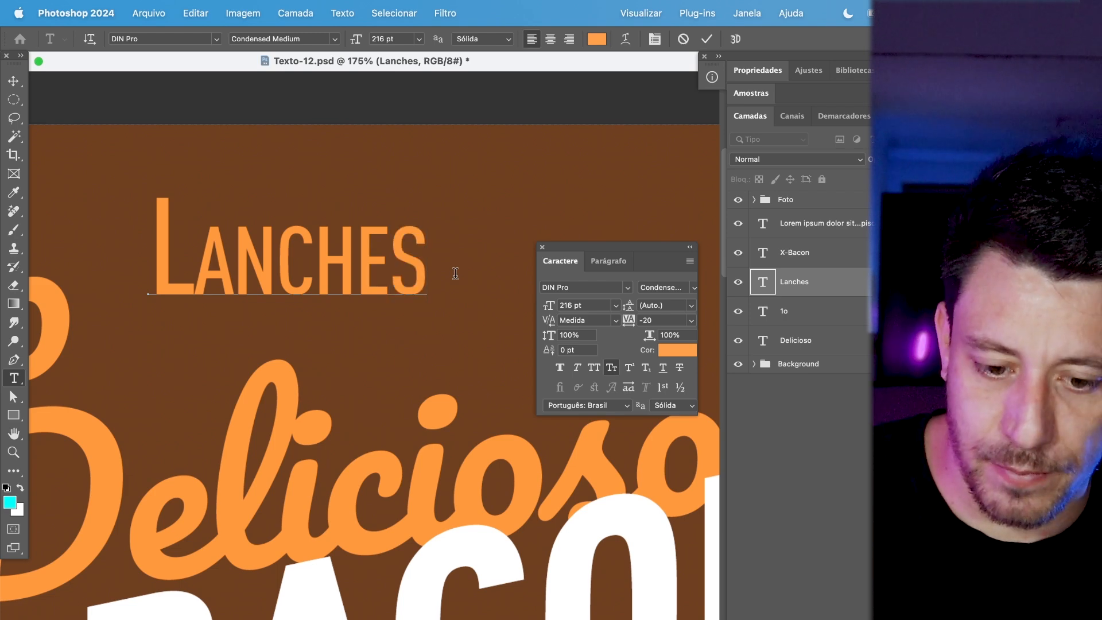
# - Change the final letter of "Lanches" to a capital "S" and commit the text
pyautogui.hotkey('shift', 'Left')
pyautogui.click(597, 368)
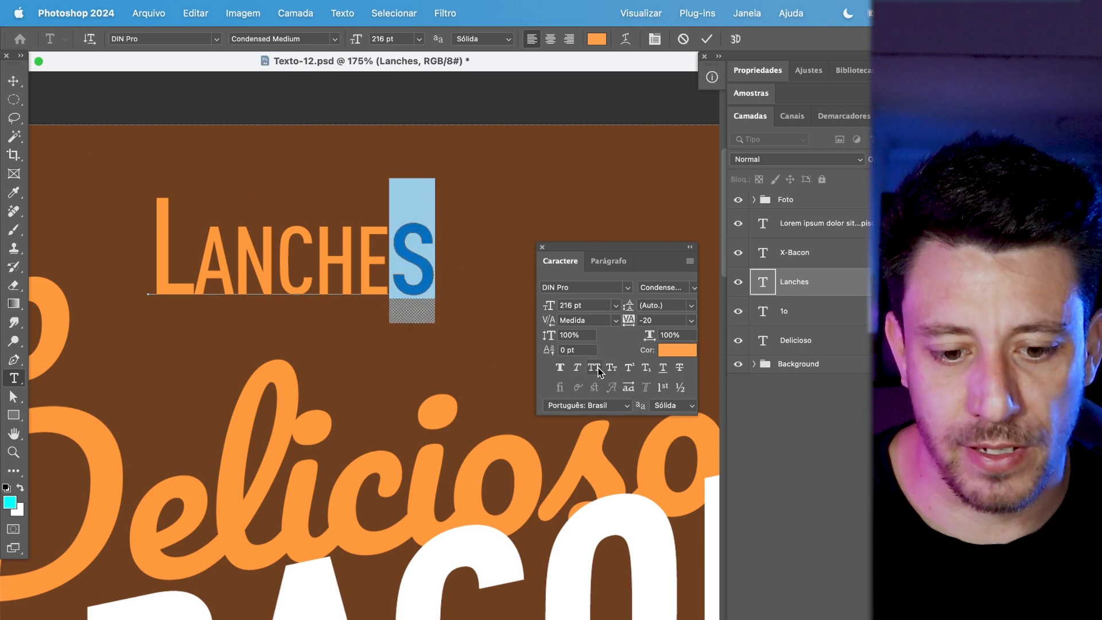
pyautogui.press('Escape')
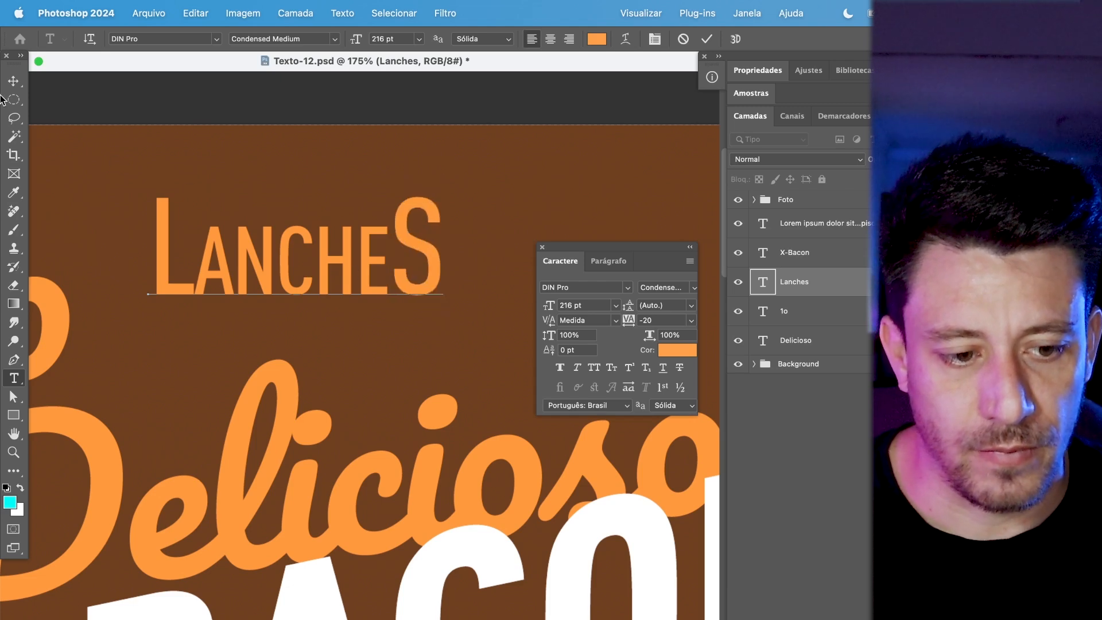
pyautogui.press('v')
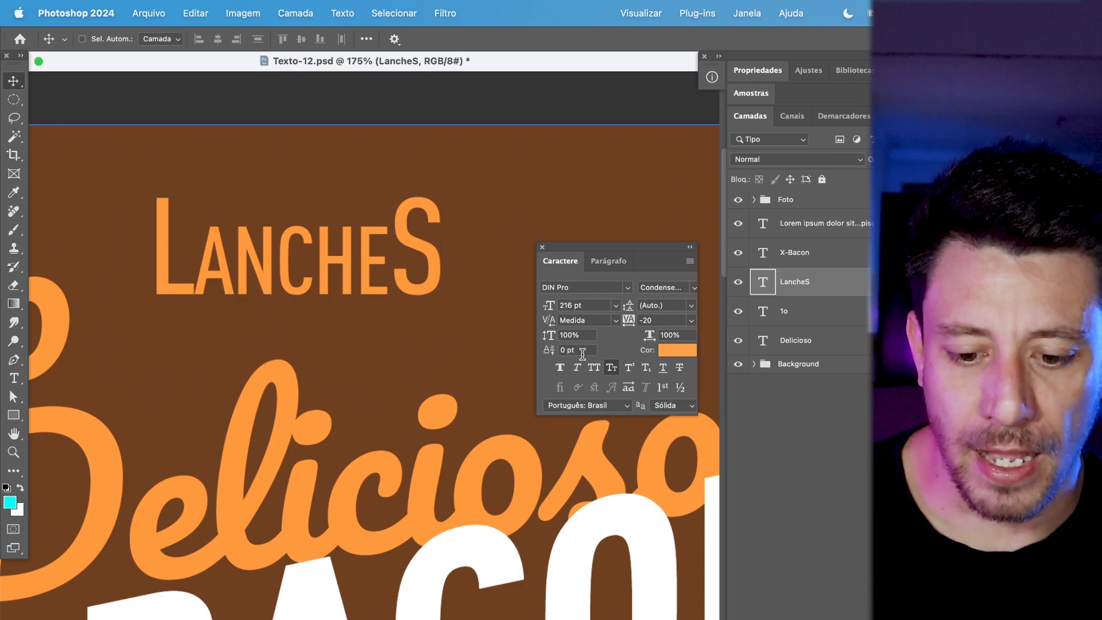
# - Switch Small Caps off, on and off again for the whole "LancheS" text to compare both versions
pyautogui.click(610, 370)
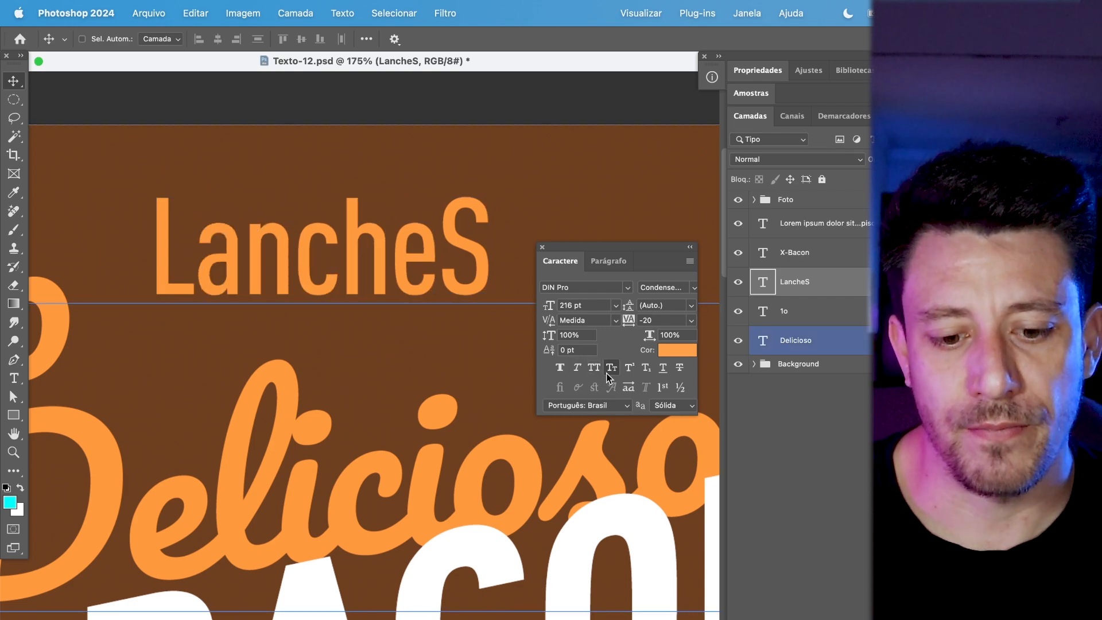
pyautogui.click(608, 374)
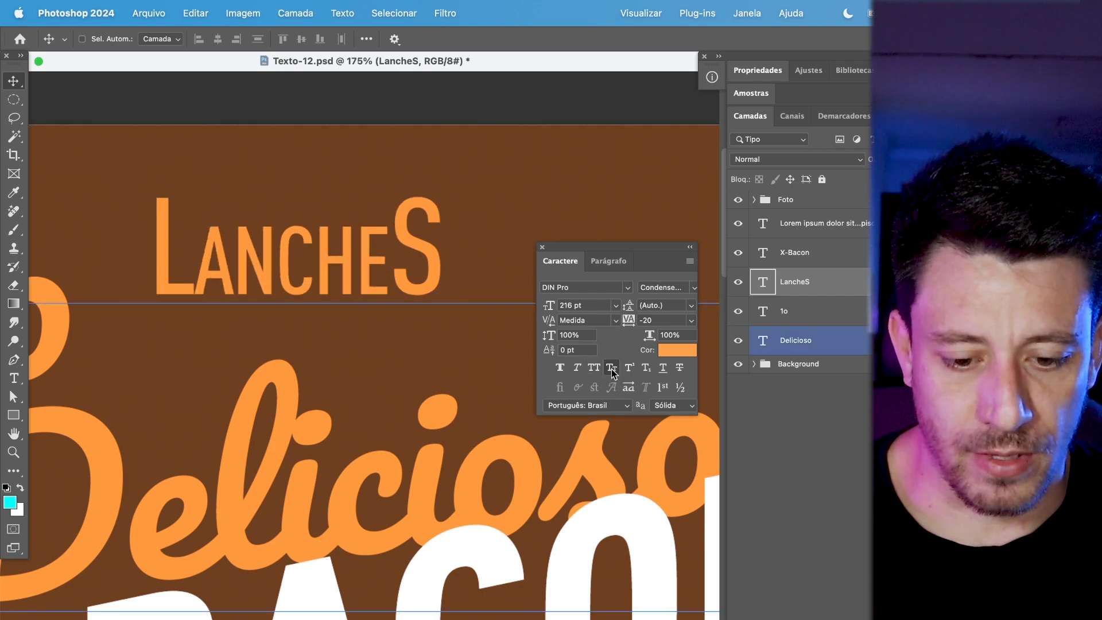
pyautogui.click(612, 370)
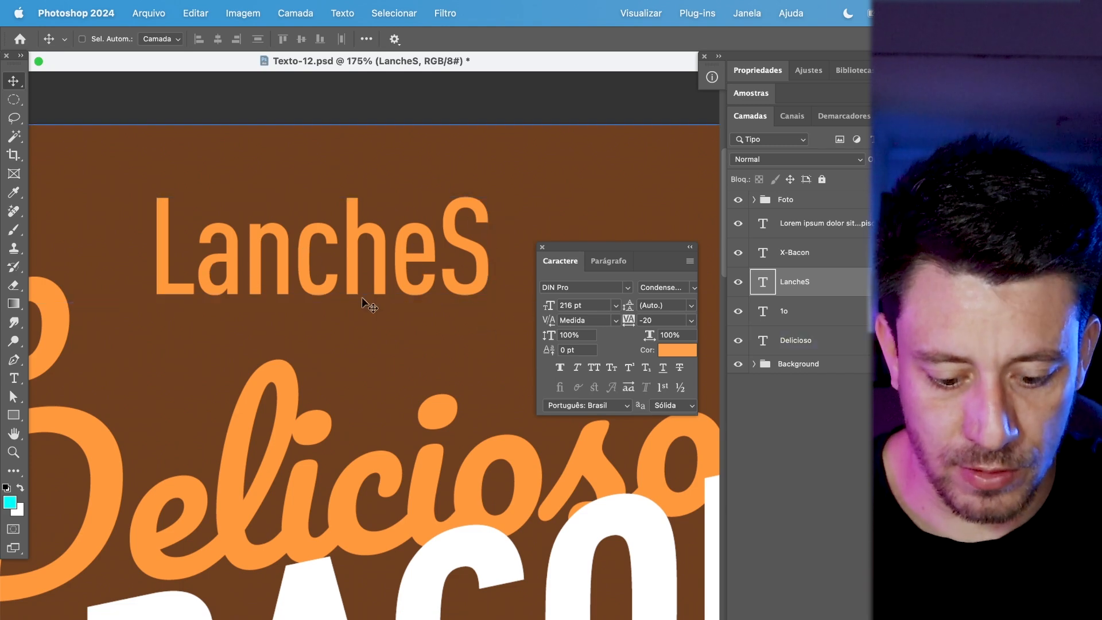
# - Try retyping the lowercase letters of "LancheS" as real capitals, and restore the mixed-case spelling
pyautogui.press('t')
pyautogui.moveTo(195, 258); pyautogui.dragTo(201, 228)
pyautogui.write('ANCHESS')
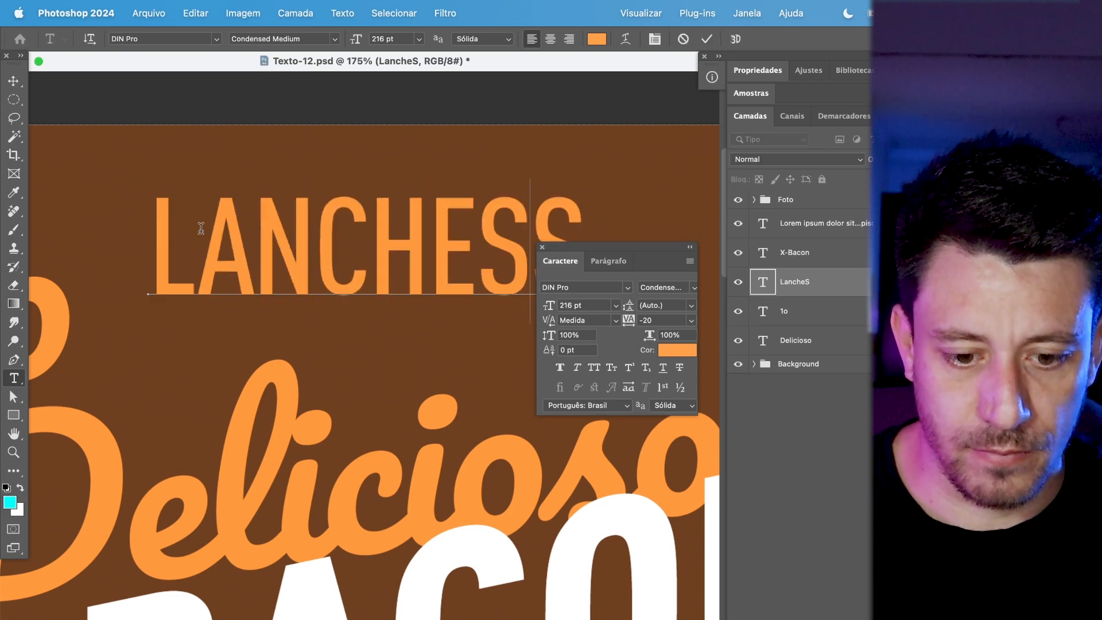
pyautogui.press('super+a')
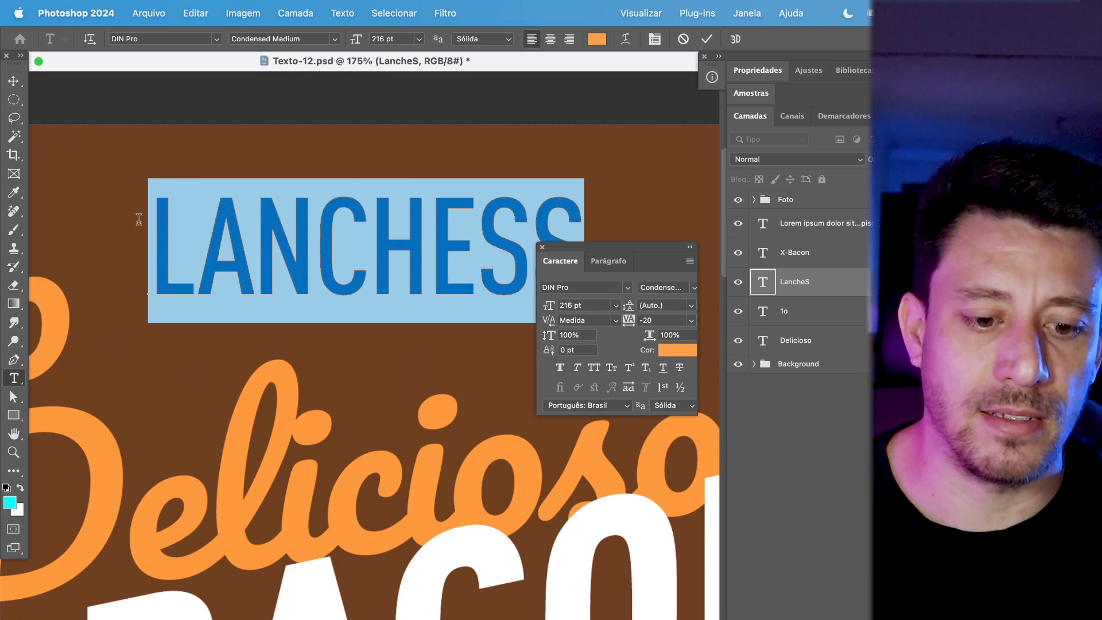
pyautogui.moveTo(190, 244); pyautogui.dragTo(508, 215)
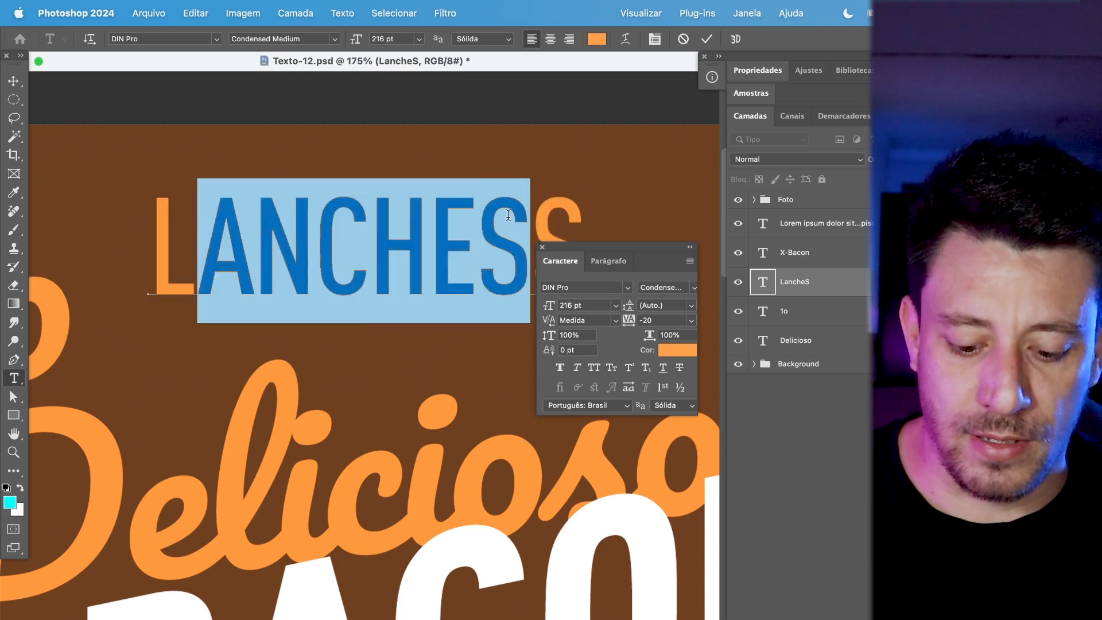
pyautogui.write('ancheS')
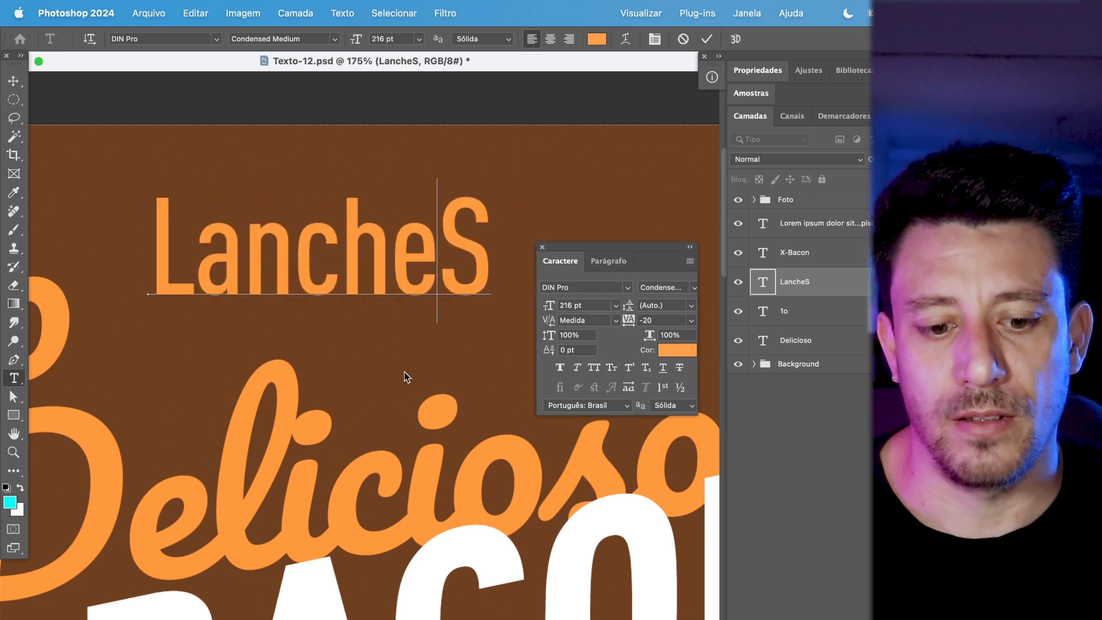
# - Turn Small Caps back on for the entire "LancheS" text
pyautogui.press('super+a')
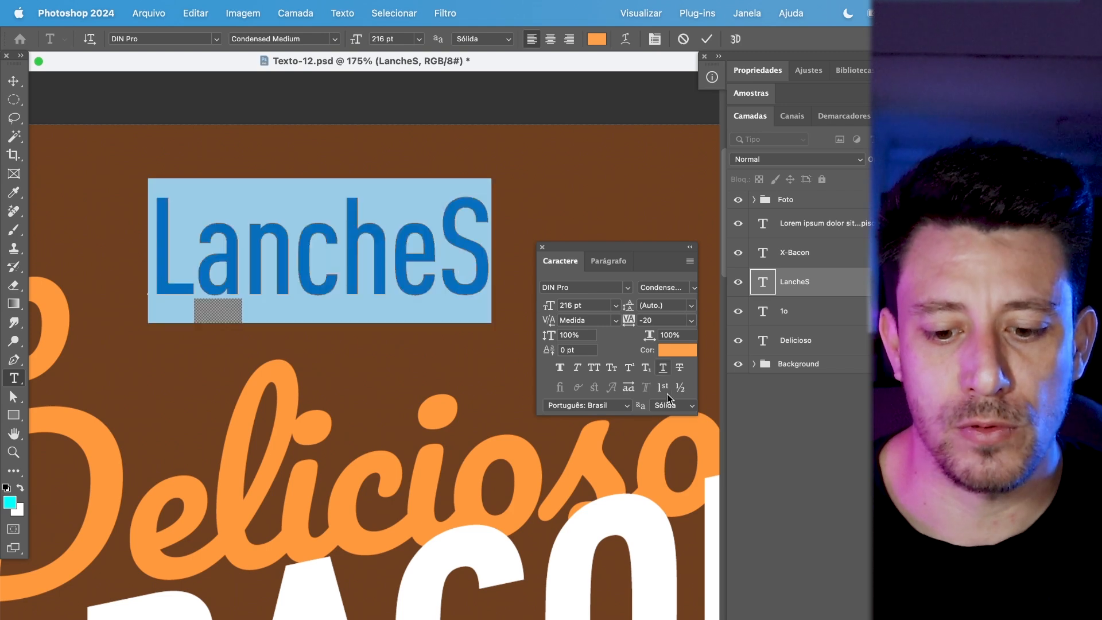
pyautogui.click(612, 368)
pyautogui.click(341, 261)
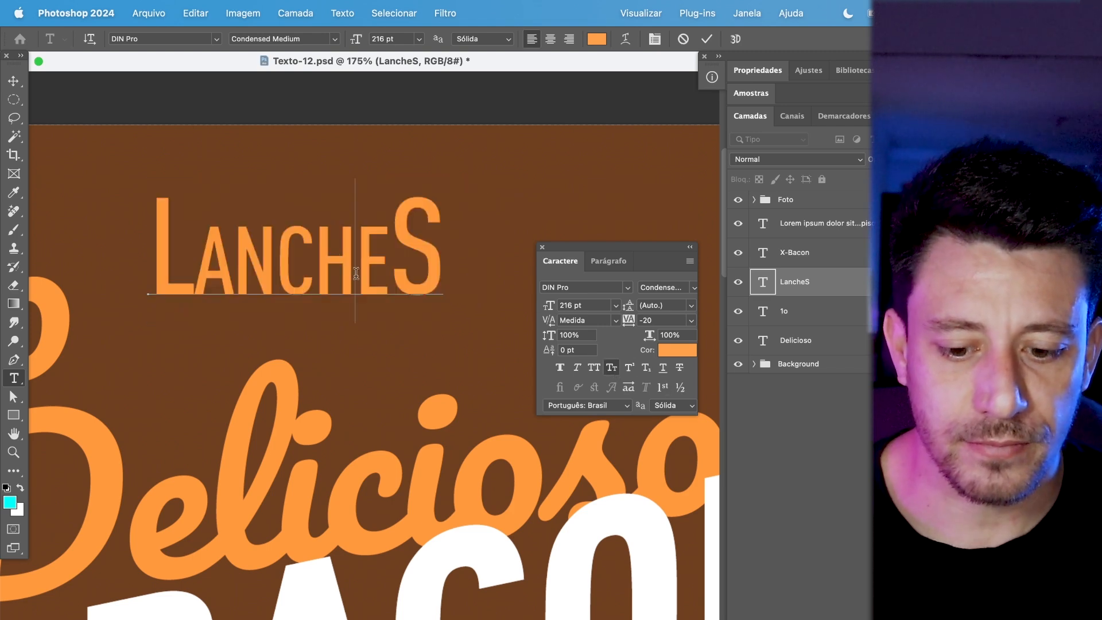
# - Replace the whole "LancheS" text with "10", using a zero instead of the letter "o"
pyautogui.press('super+a')
pyautogui.write('1o')
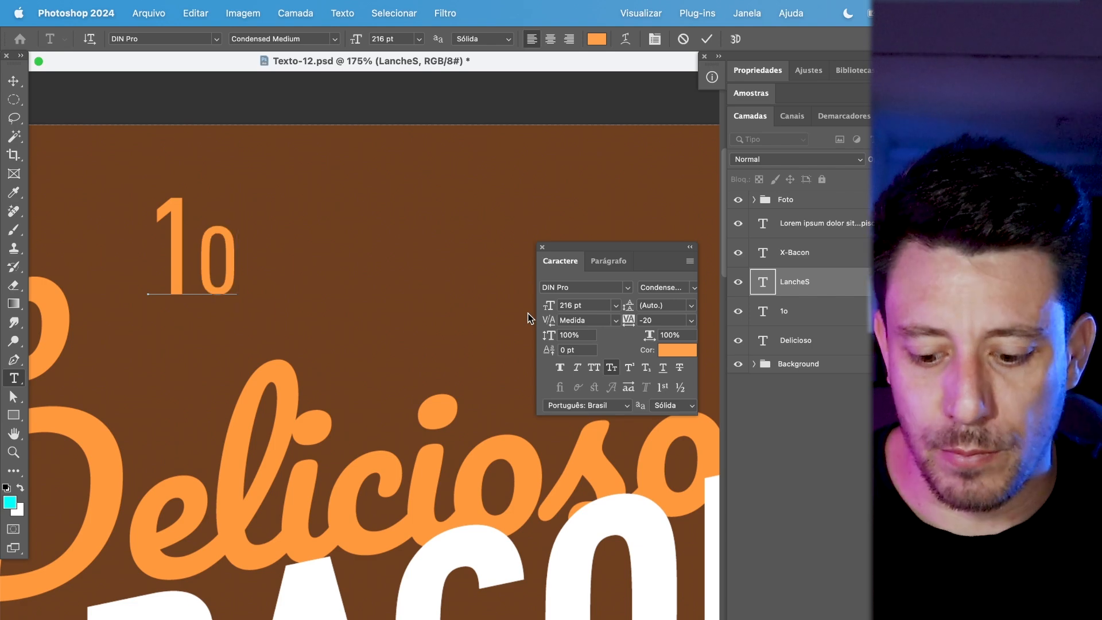
pyautogui.press('BackSpace')
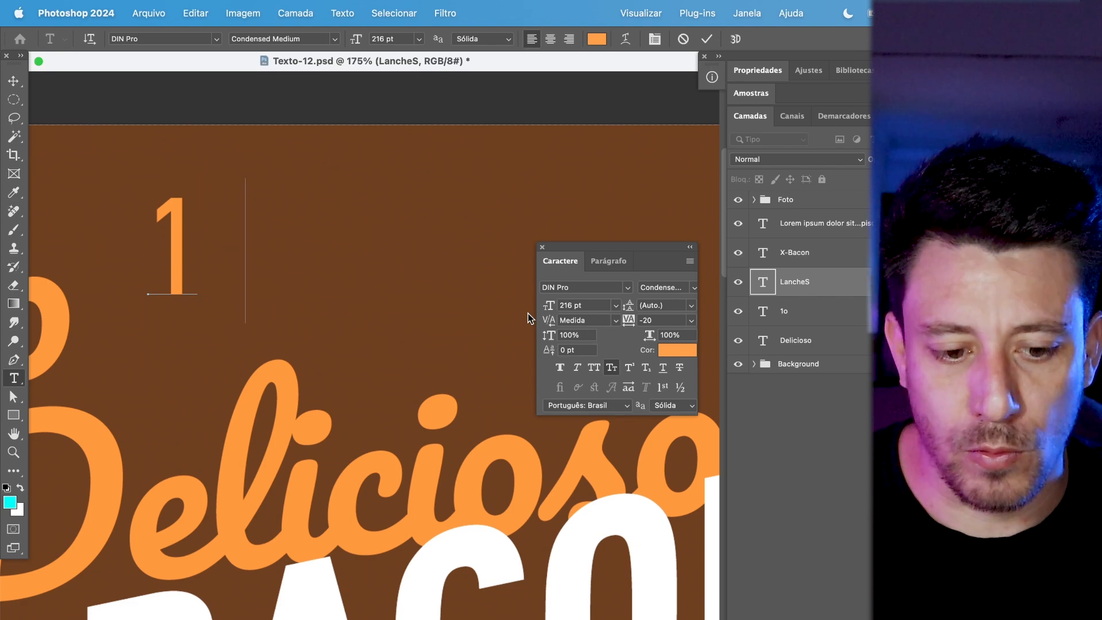
pyautogui.write('0')
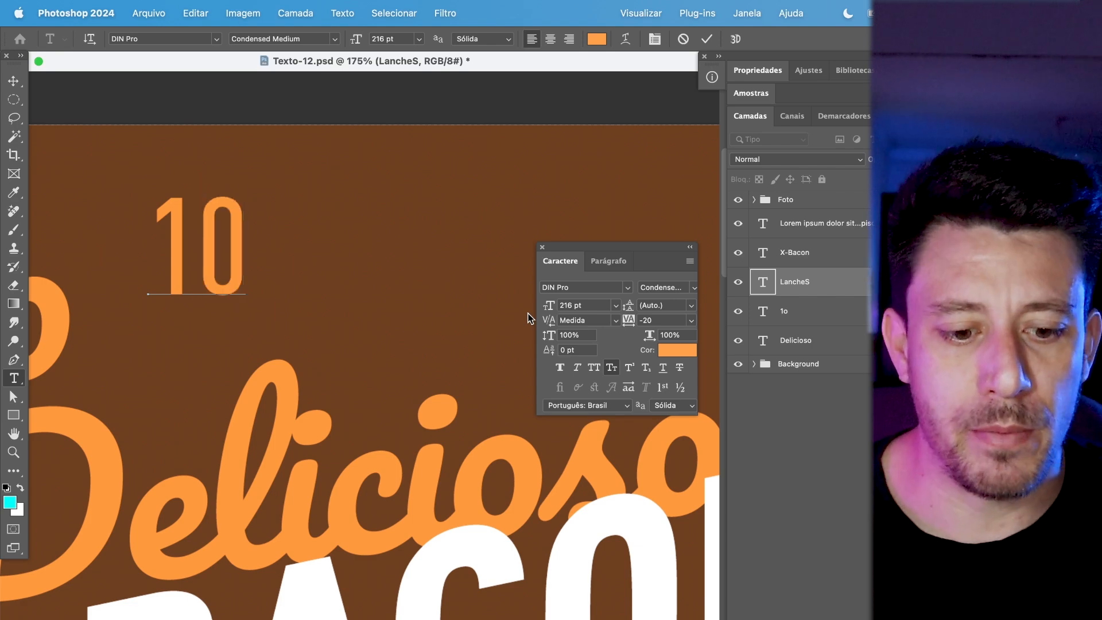
# - Apply Superscript to only the "0" of the "10" text
pyautogui.moveTo(169, 247); pyautogui.dragTo(296, 237)
pyautogui.click(175, 251)
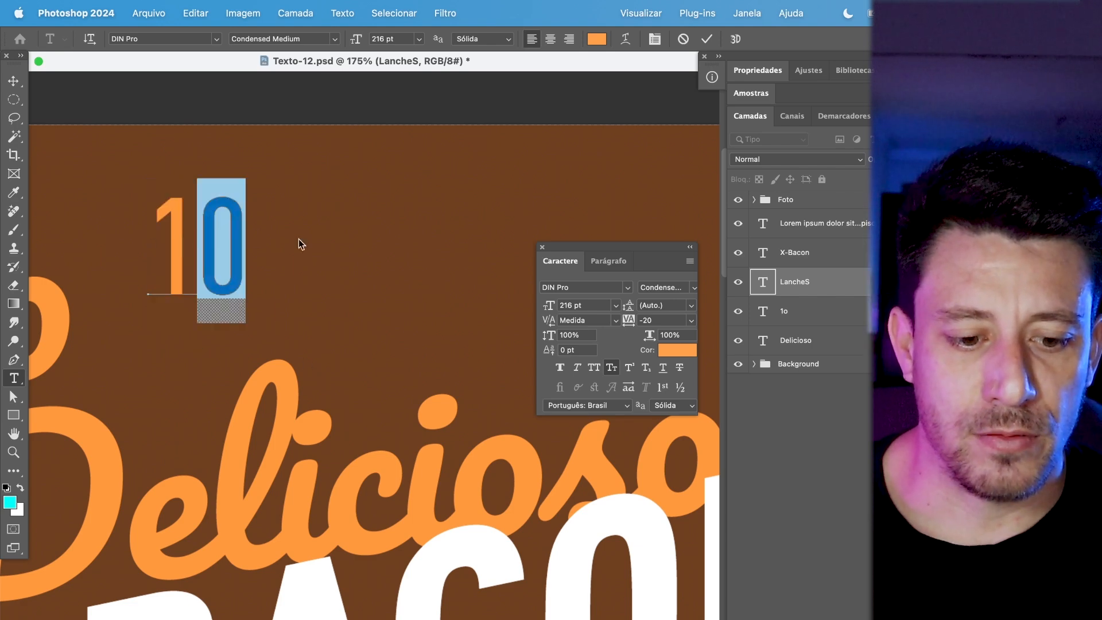
pyautogui.click(630, 369)
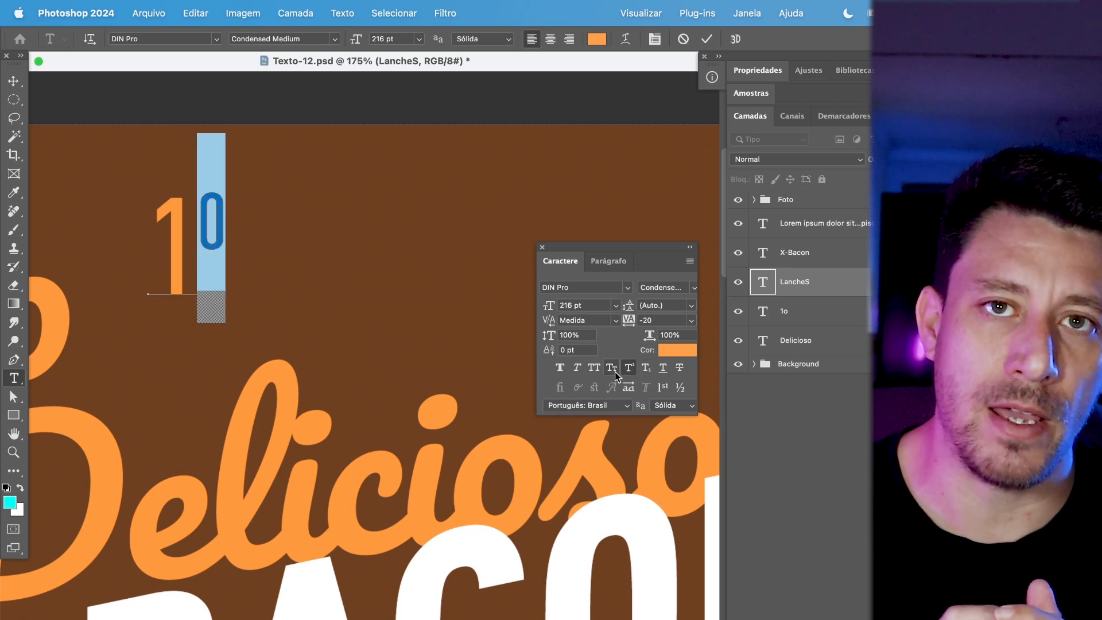
pyautogui.press('Right')
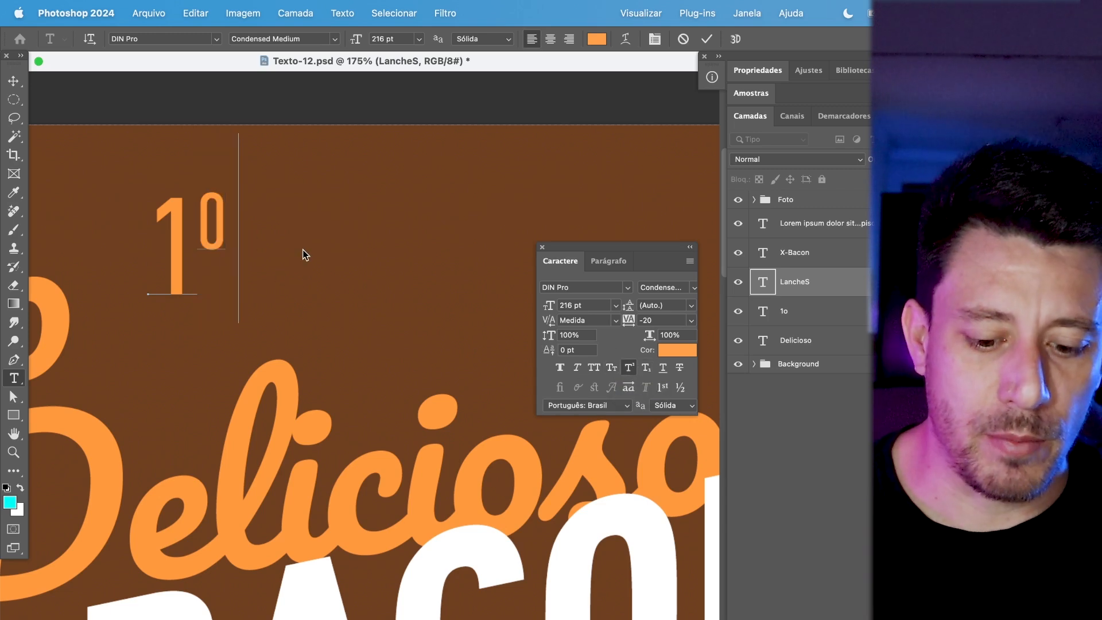
pyautogui.write('20')
pyautogui.hotkey('shift', 'Left')
pyautogui.write('o')
pyautogui.press('Left')
pyautogui.press('Left')
pyautogui.hotkey('shift', 'Right')
pyautogui.hotkey('shift', 'Right')
pyautogui.press('BackSpace')
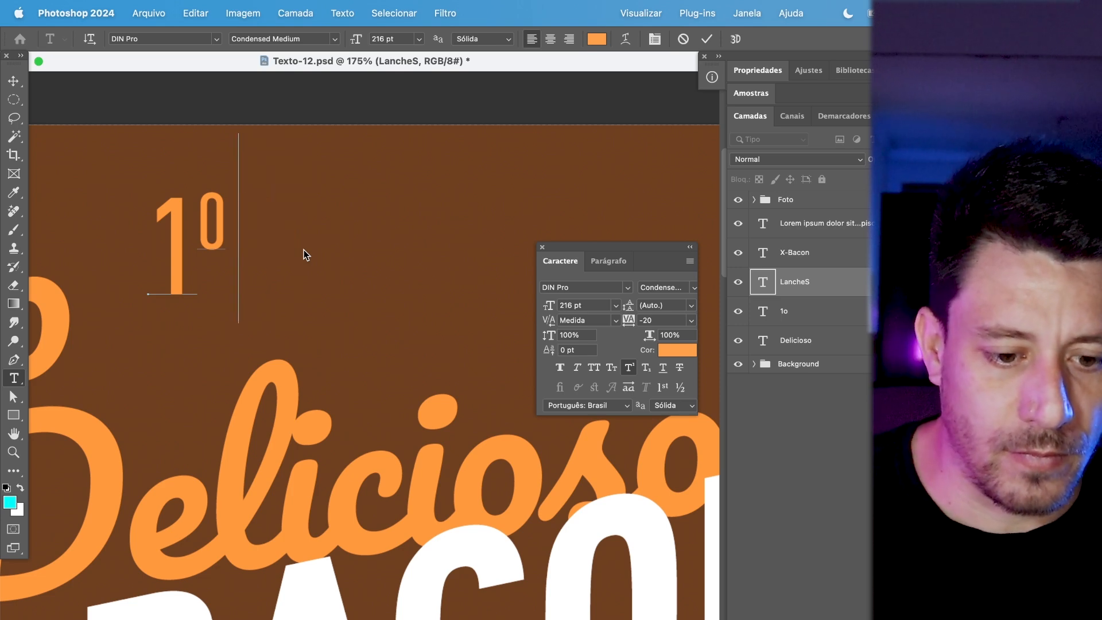
# - Duplicate the superscripted "10" text to the right of the original and change the copy's first digit to "2"
pyautogui.hotkey('ctrl', 'Return')
pyautogui.press('v')
pyautogui.hotkey('ctrl', 'j')
pyautogui.moveTo(195, 212); pyautogui.dragTo(333, 241)
pyautogui.press('t')
pyautogui.press('Left')
pyautogui.press('BackSpace')
pyautogui.write('2')
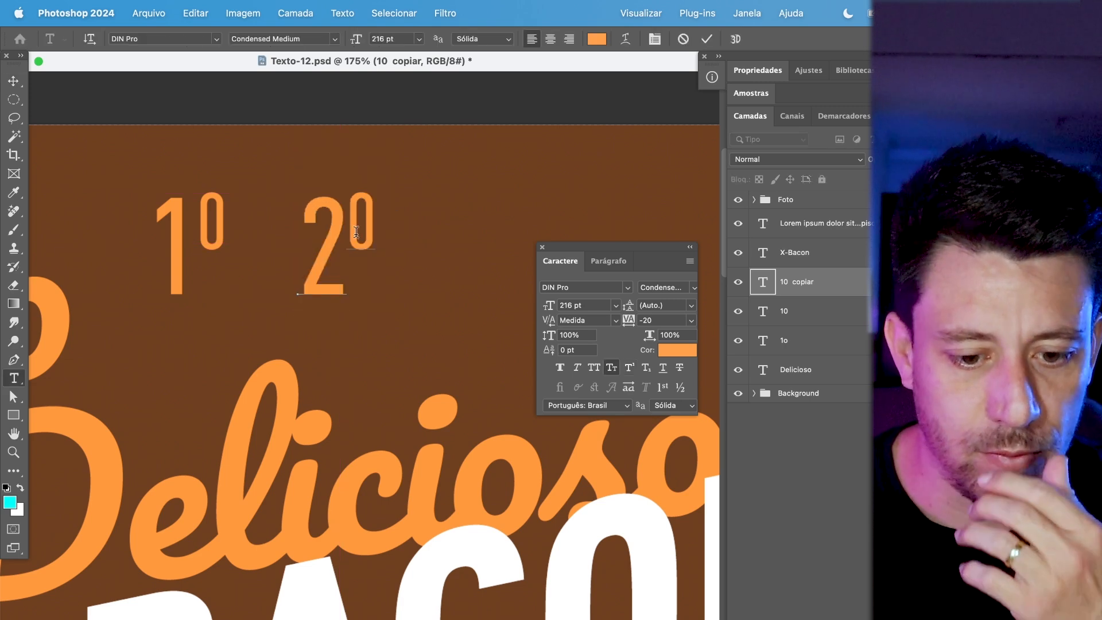
# - Replace the superscript zero in the copy with a lowercase "o" and commit the text
pyautogui.hotkey('shift', 'Right')
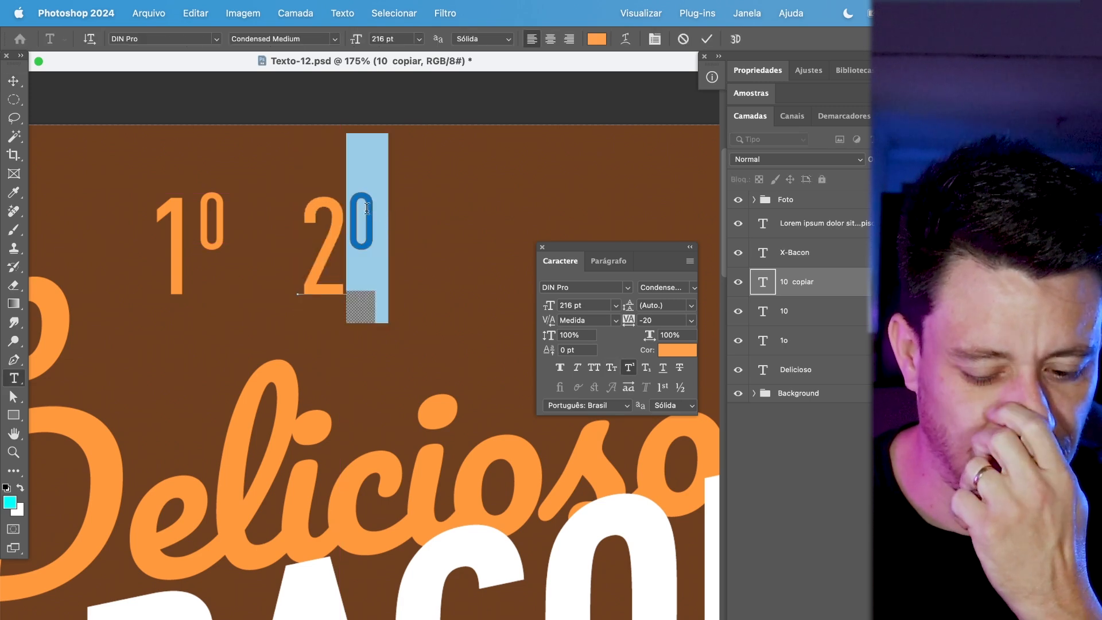
pyautogui.press('Right')
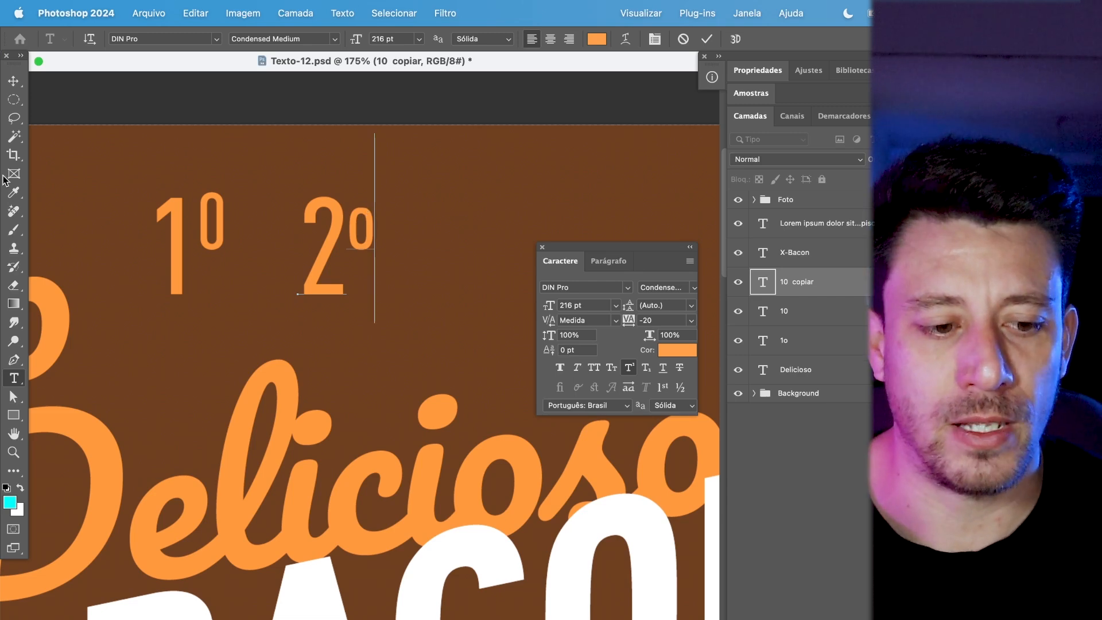
pyautogui.click(10, 81)
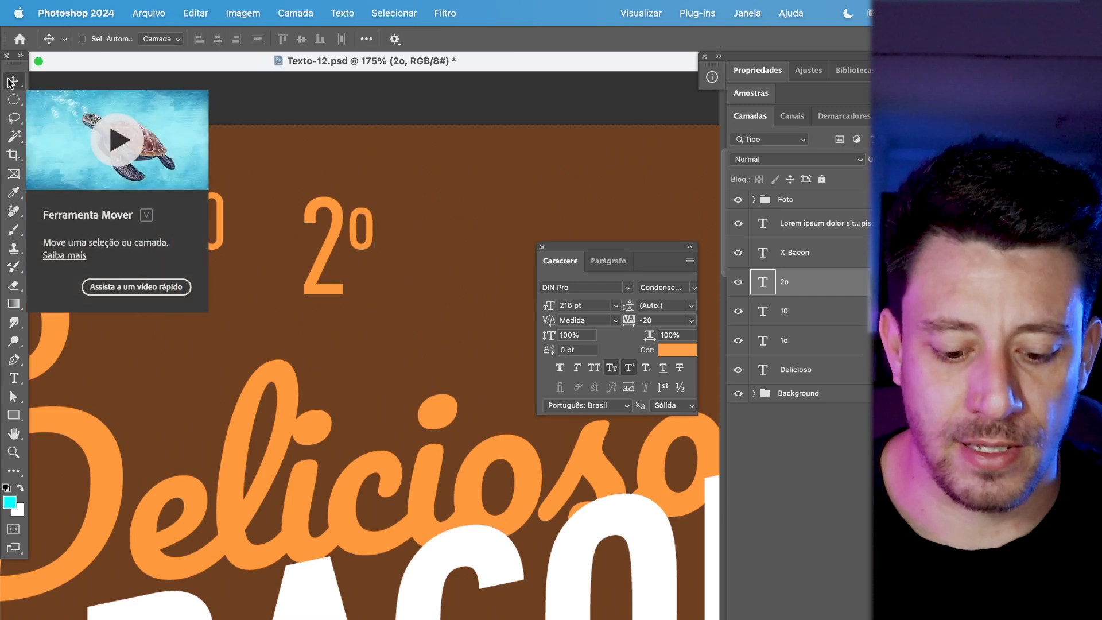
# - Change the "2o" copy to an "A" followed by a superscript "2" and commit the text
pyautogui.press('t')
pyautogui.click(360, 239)
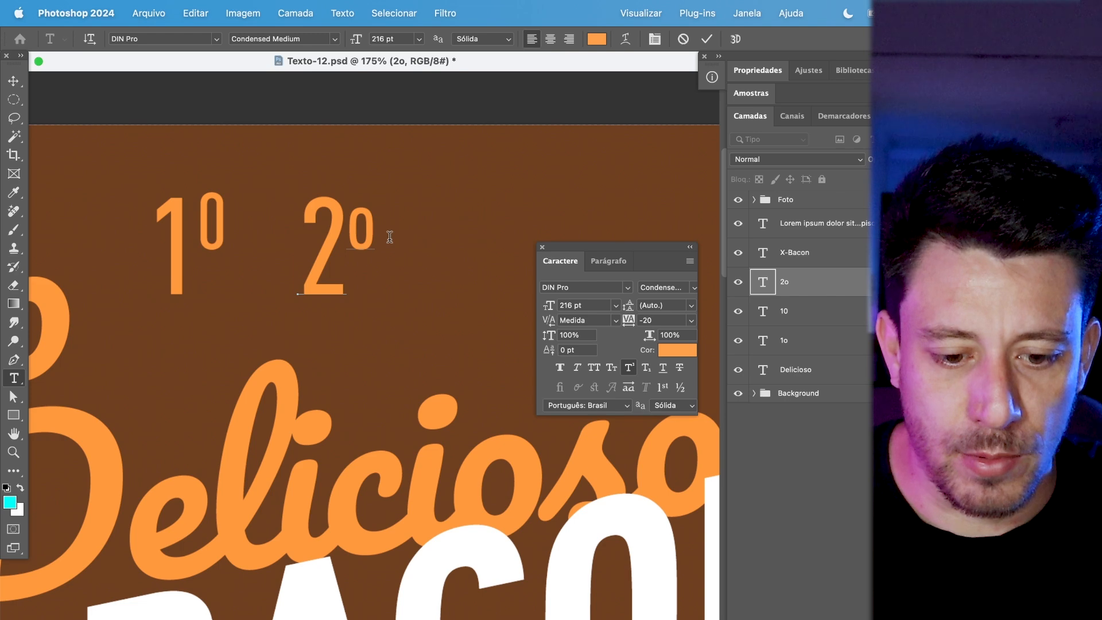
pyautogui.press('BackSpace')
pyautogui.write('2')
pyautogui.press('Left')
pyautogui.hotkey('shift', 'Left')
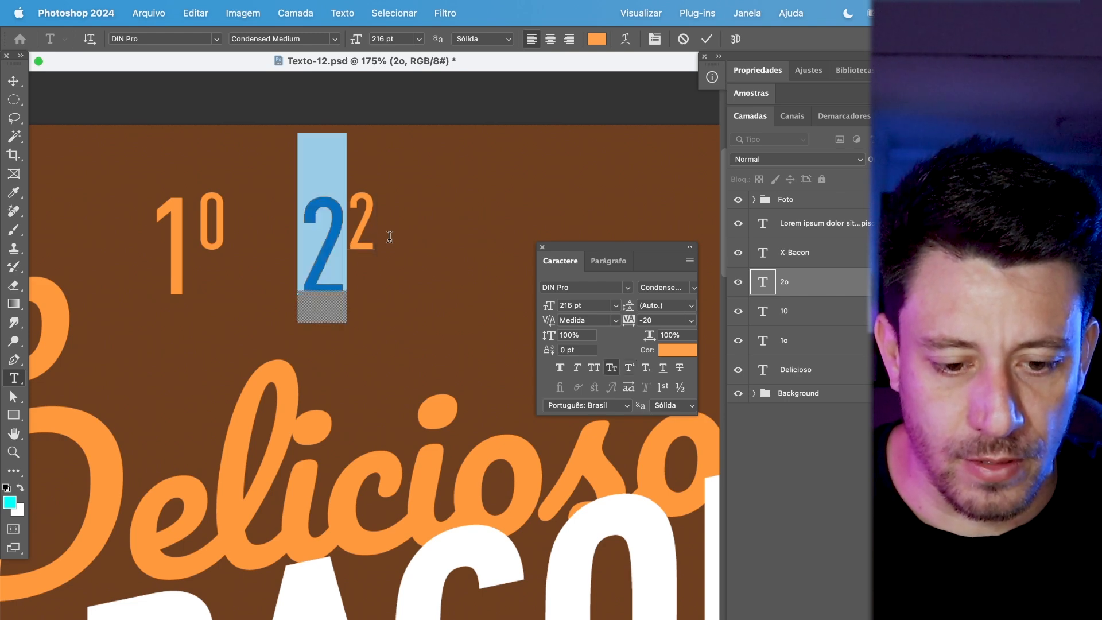
pyautogui.write('A')
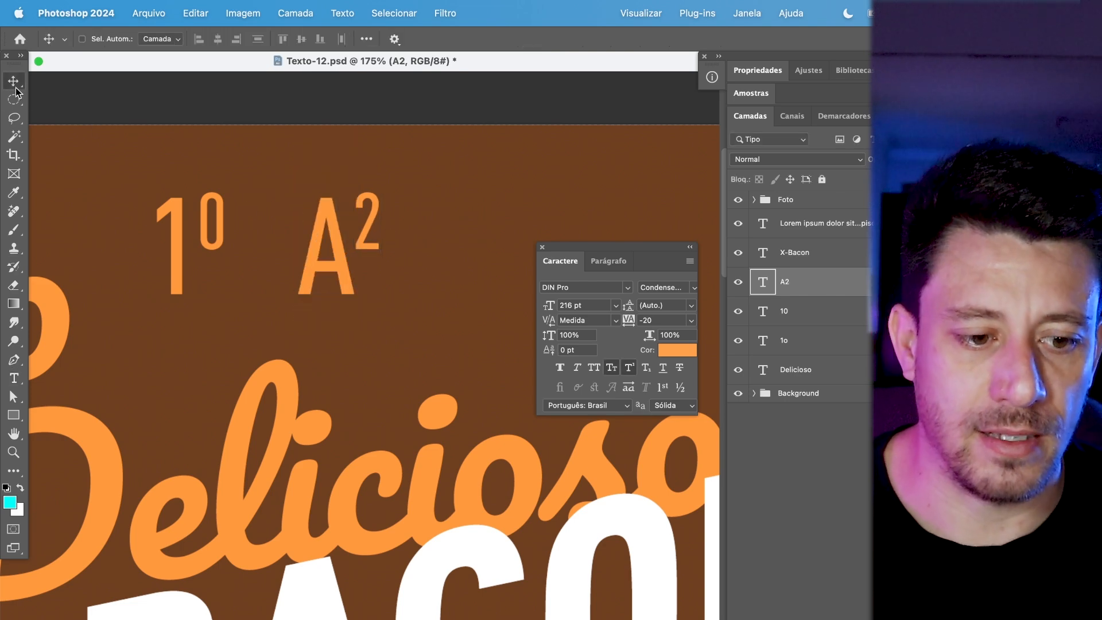
pyautogui.click(16, 87)
# - Replace the "A" before the superscript "2" with a full-height capital "M" and commit the text
pyautogui.press('t')
pyautogui.moveTo(319, 262); pyautogui.dragTo(345, 267)
pyautogui.write('M3')
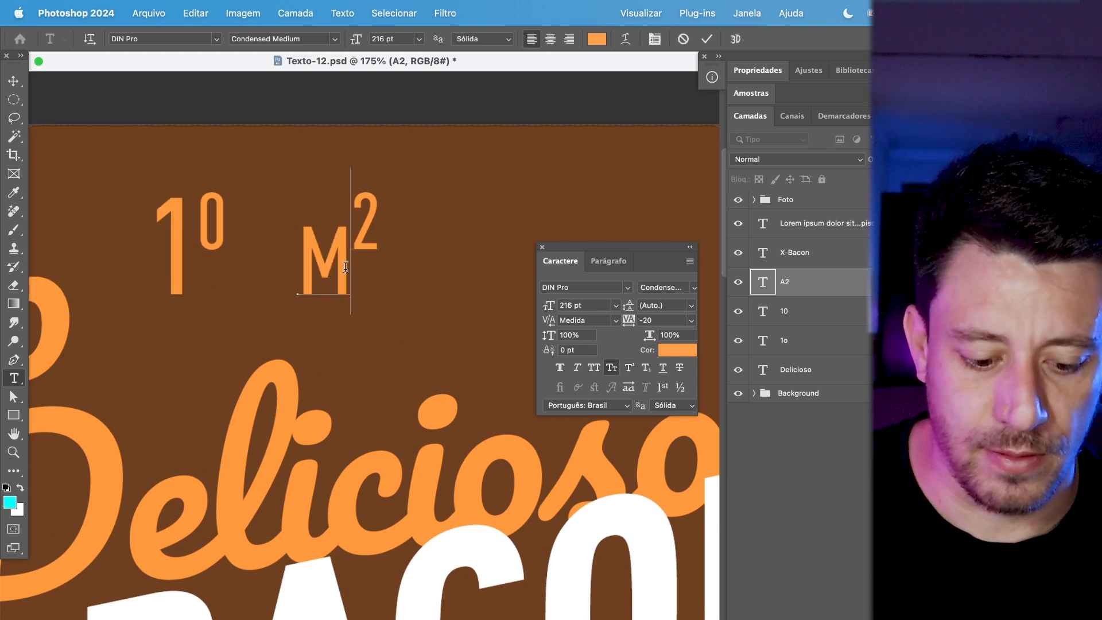
pyautogui.press('BackSpace')
pyautogui.press('BackSpace')
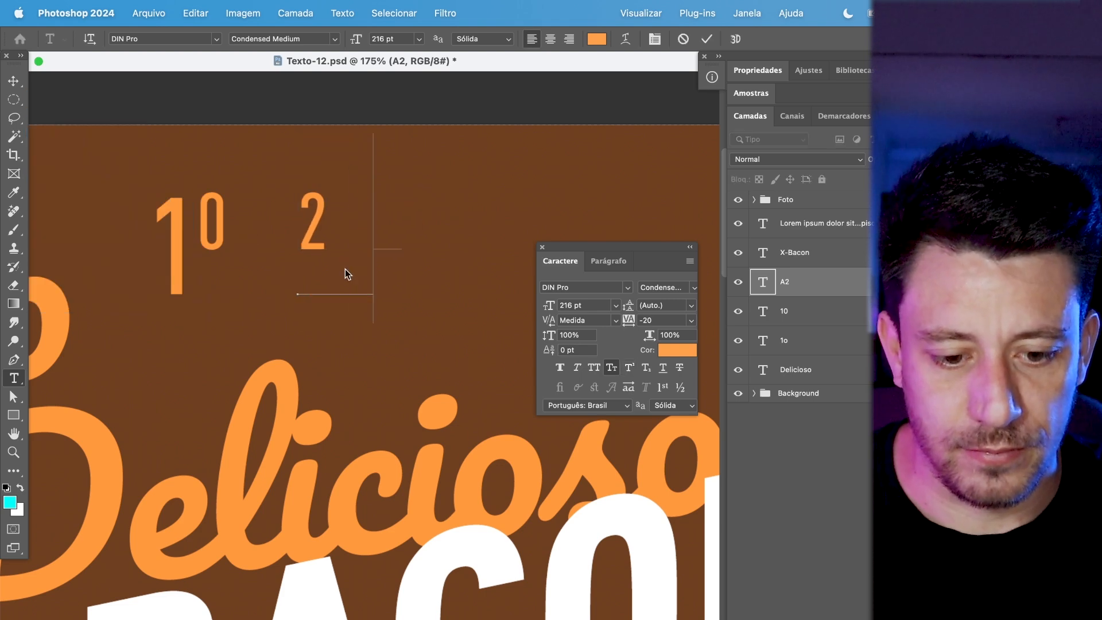
pyautogui.write('M')
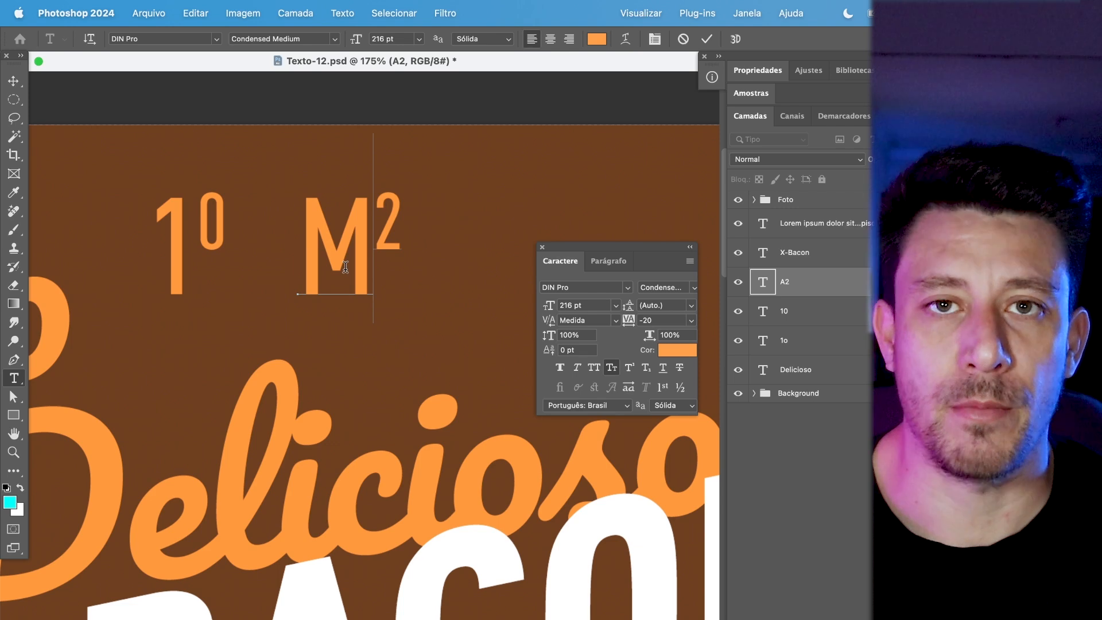
pyautogui.click(13, 81)
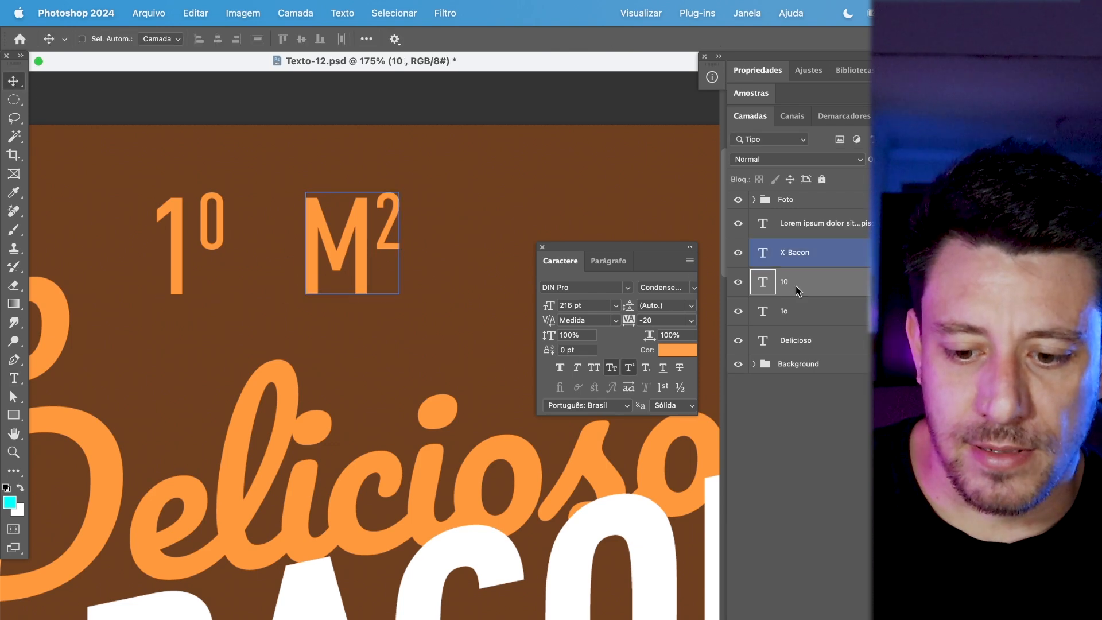
# - Delete the "M2" and "1o" text layers and remove Superscript from the "10" text
pyautogui.press('Delete')
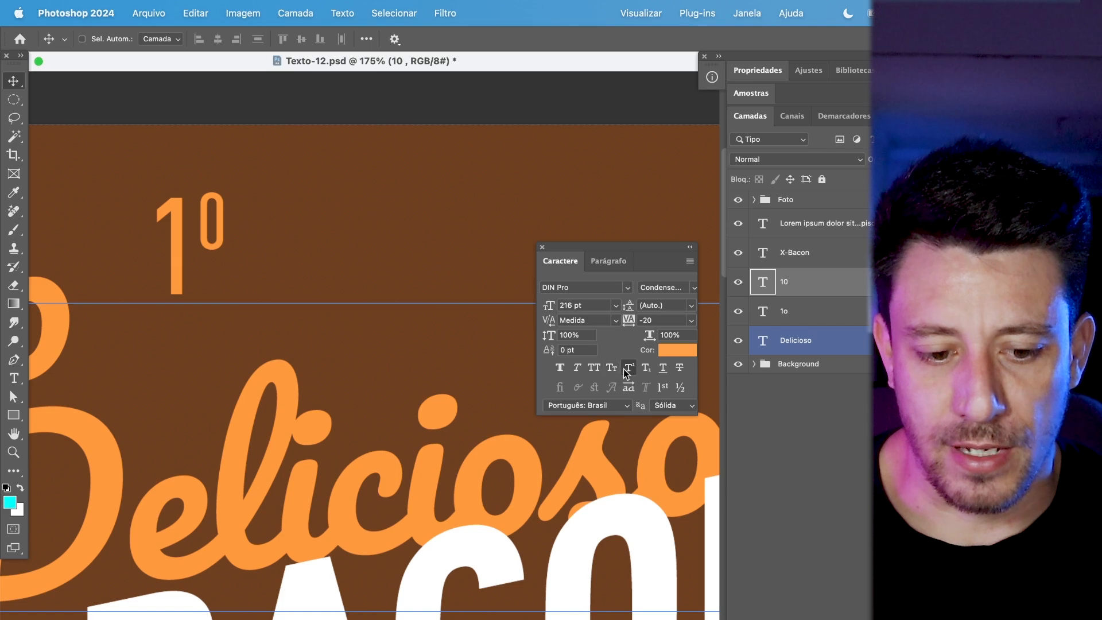
pyautogui.click(628, 368)
pyautogui.click(809, 310)
pyautogui.press('Delete')
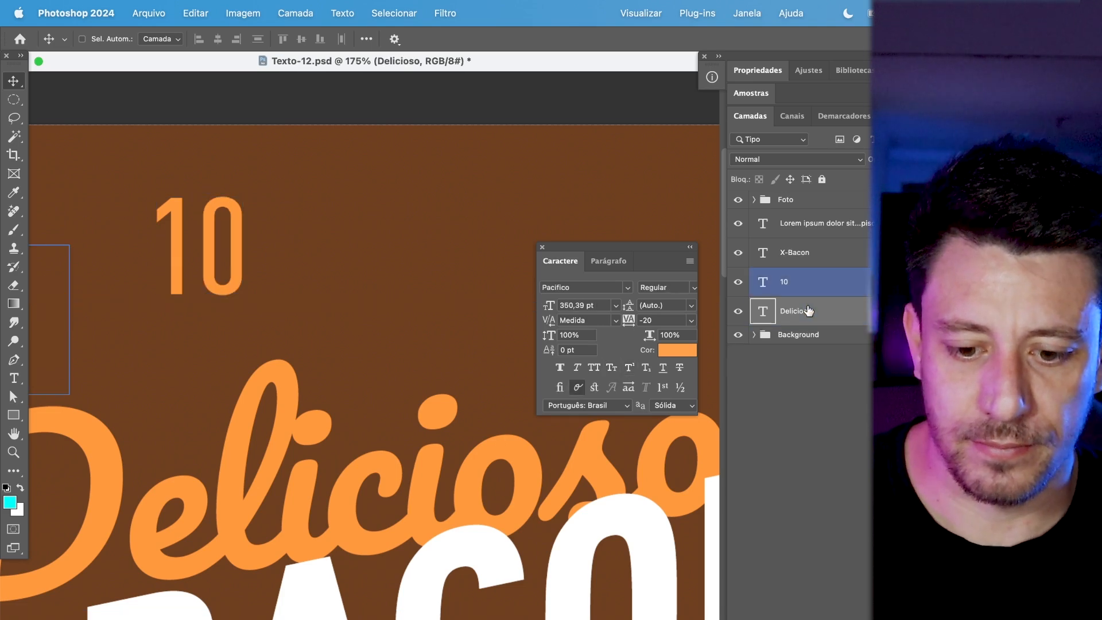
# - Move the "10" text to the right on the canvas and try Subscript on the whole text
pyautogui.click(804, 282)
pyautogui.moveTo(136, 260); pyautogui.dragTo(249, 270)
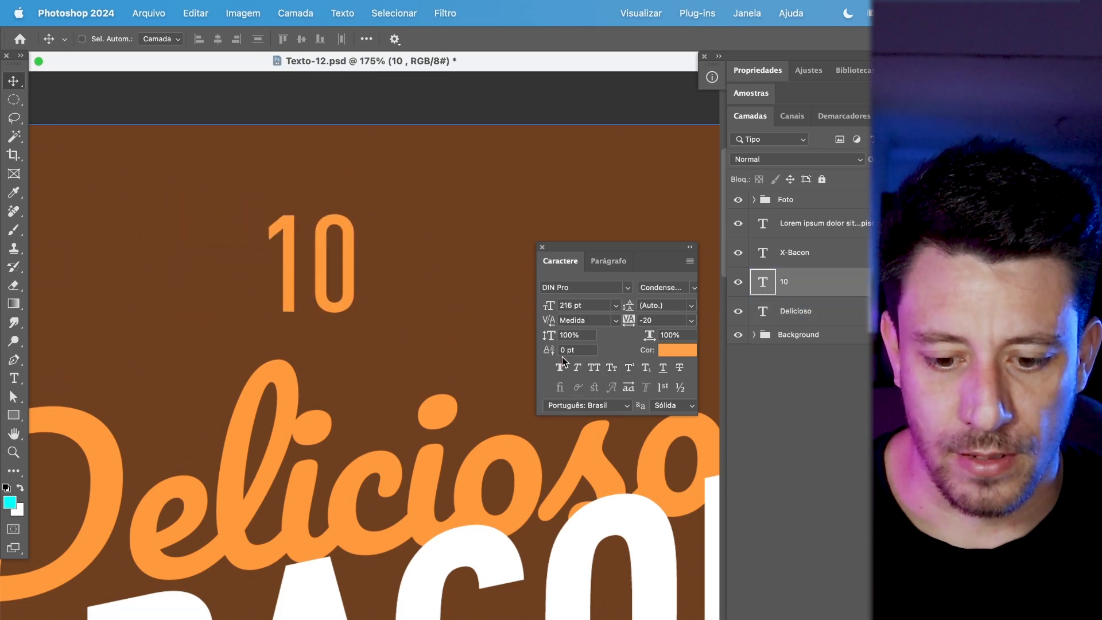
pyautogui.click(648, 368)
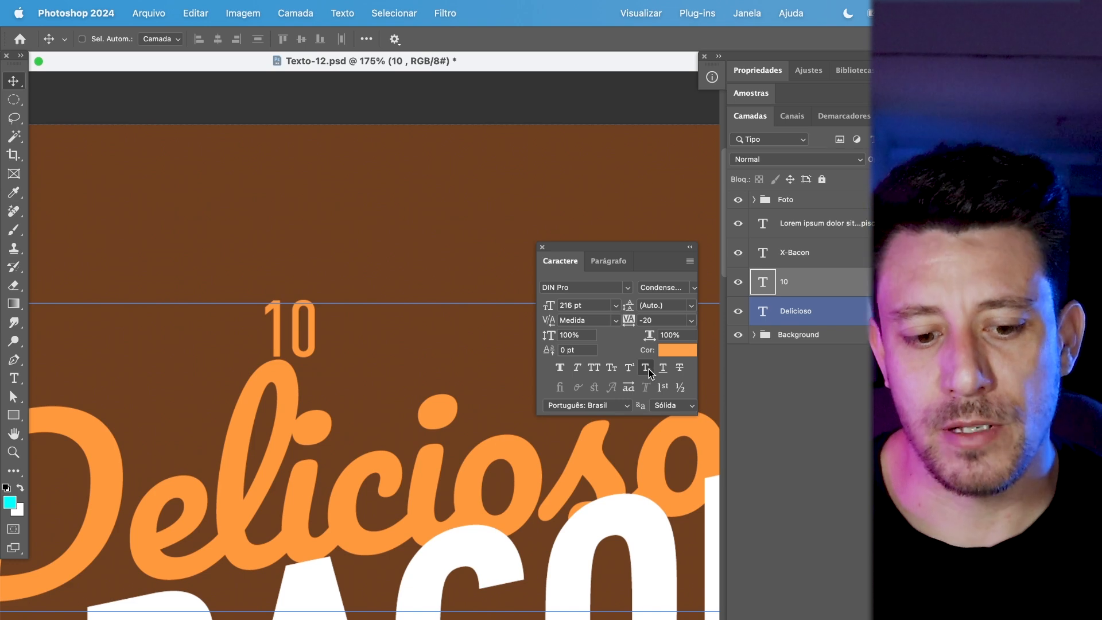
pyautogui.click(648, 370)
# - Try Subscript on only the "0" of the "10" text and turn it off again
pyautogui.press('t')
pyautogui.moveTo(304, 258); pyautogui.dragTo(359, 260)
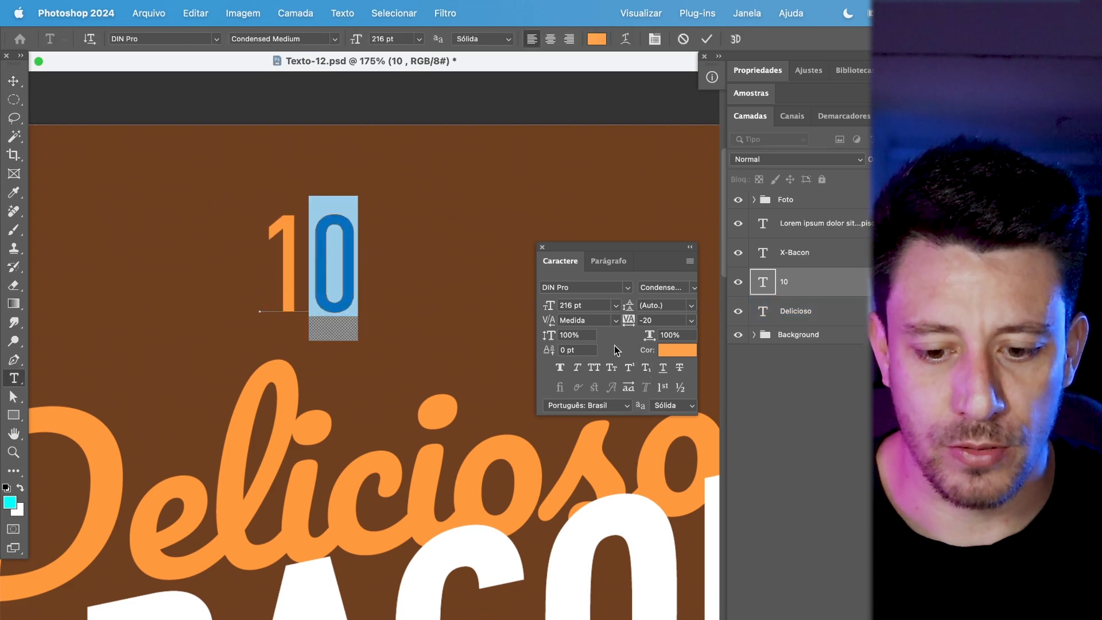
pyautogui.click(646, 368)
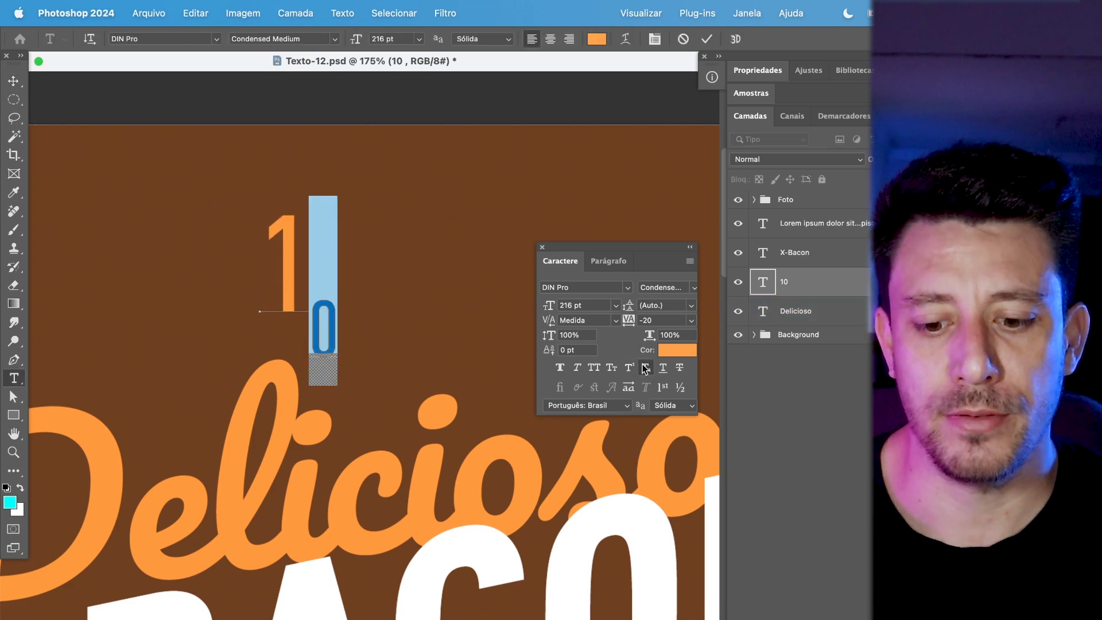
pyautogui.click(646, 368)
# - Try Underline and Strikethrough on only the "0" of the "10" text and turn both off
pyautogui.click(283, 312)
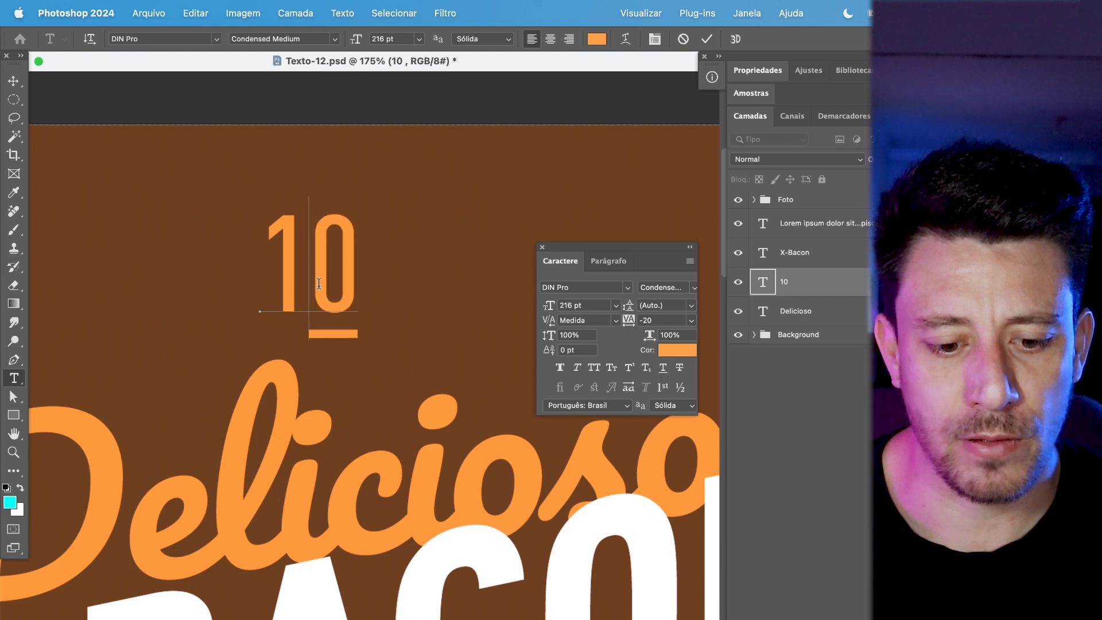
pyautogui.click(358, 308)
pyautogui.hotkey('shift', 'Left')
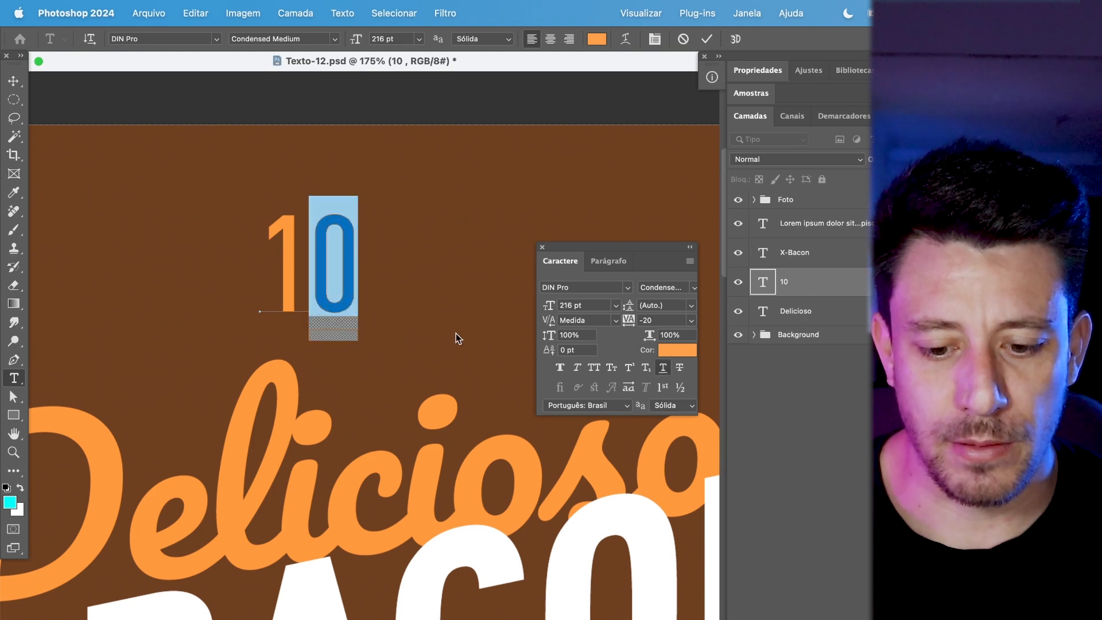
pyautogui.click(680, 368)
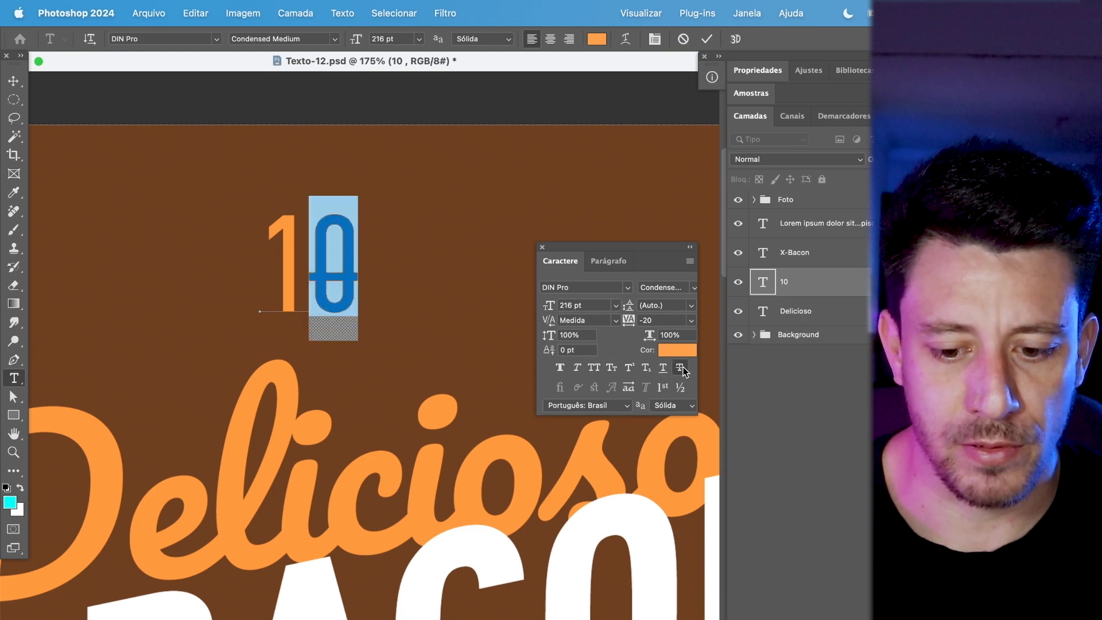
pyautogui.click(680, 367)
# - Raise only the "0" of the "10" text with a baseline shift of 80 pt
pyautogui.doubleClick(299, 264)
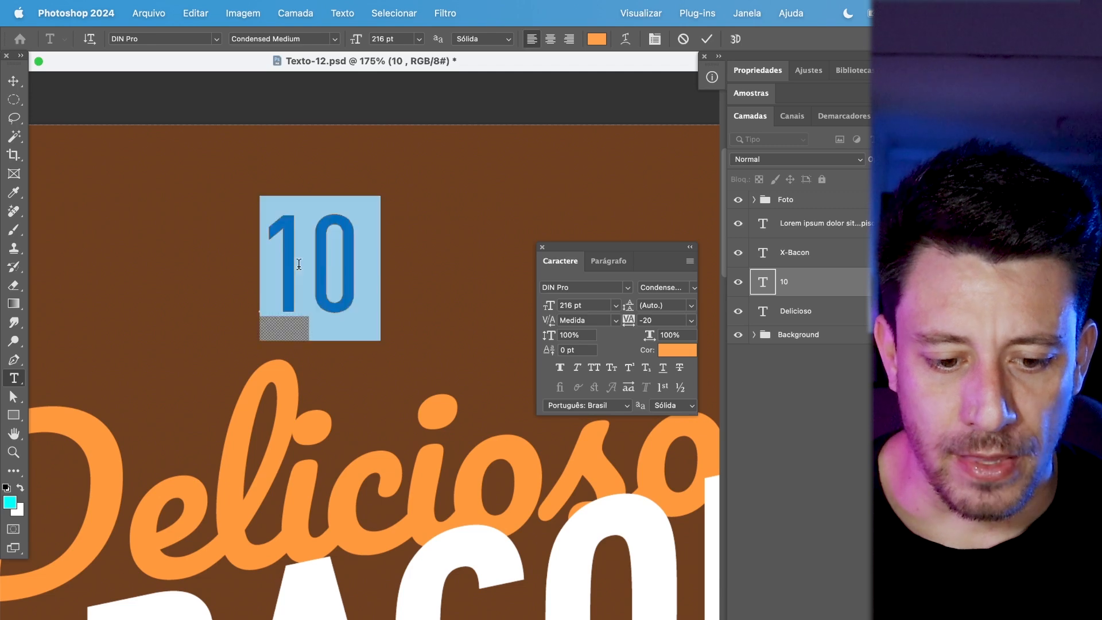
pyautogui.moveTo(314, 272); pyautogui.dragTo(373, 272)
pyautogui.click(581, 348)
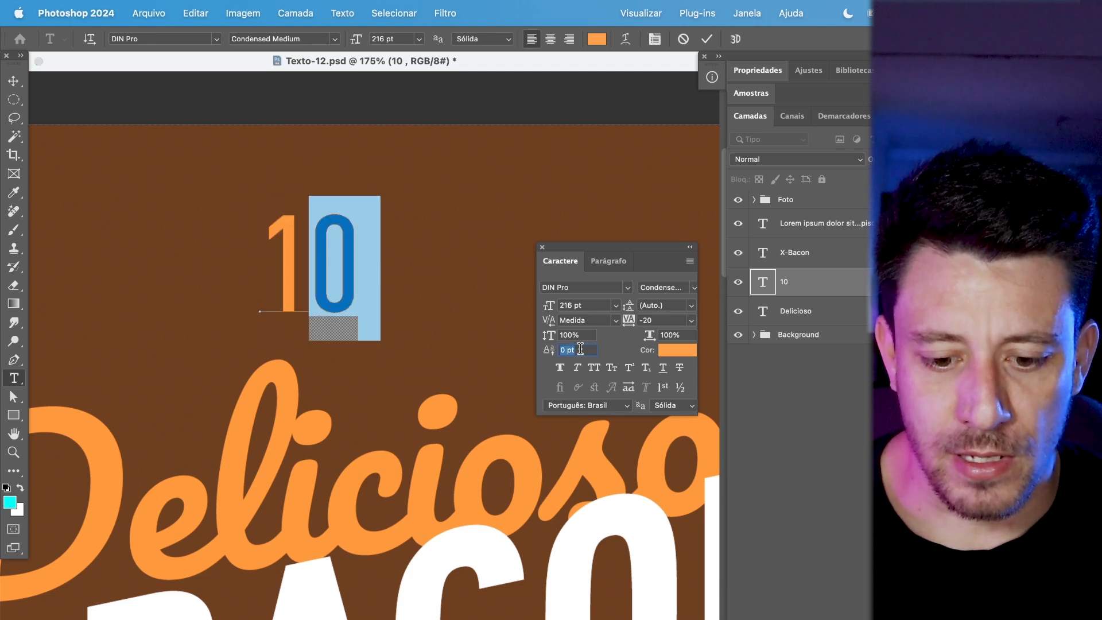
pyautogui.hotkey('shift', 'Up')
pyautogui.hotkey('shift', 'Up')
pyautogui.hotkey('shift', 'Up')
pyautogui.hotkey('shift', 'Up')
pyautogui.hotkey('shift', 'Up')
pyautogui.hotkey('shift', 'Up')
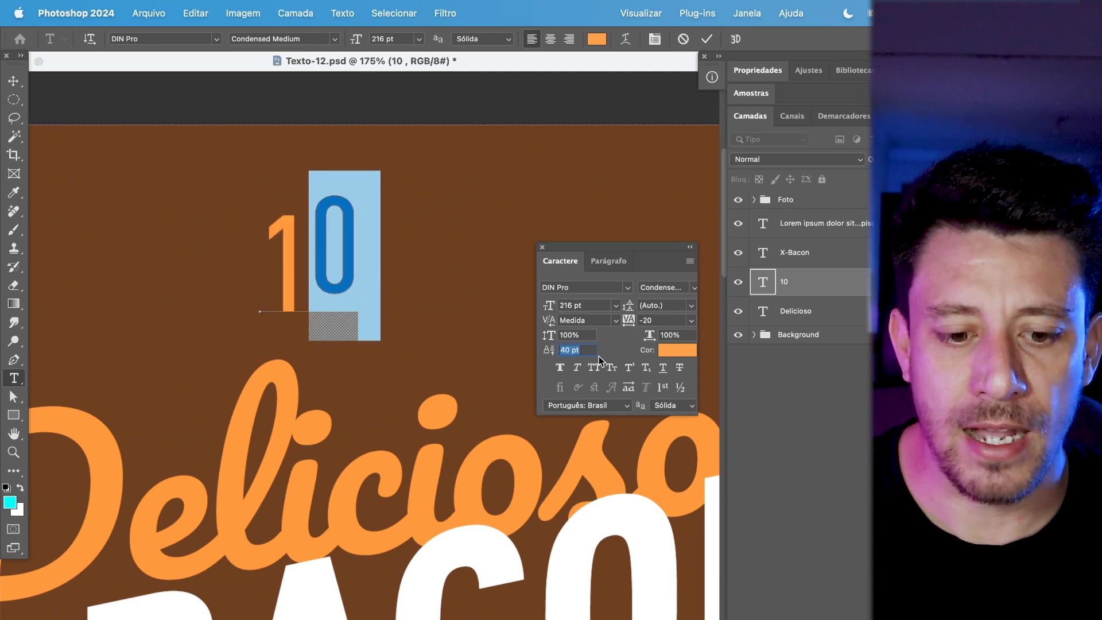
pyautogui.hotkey('shift', 'Down')
pyautogui.hotkey('shift', 'Down')
pyautogui.hotkey('shift', 'Down')
pyautogui.hotkey('shift', 'Up')
pyautogui.hotkey('shift', 'Up')
pyautogui.hotkey('shift', 'Up')
pyautogui.hotkey('shift', 'Up')
pyautogui.hotkey('shift', 'Up')
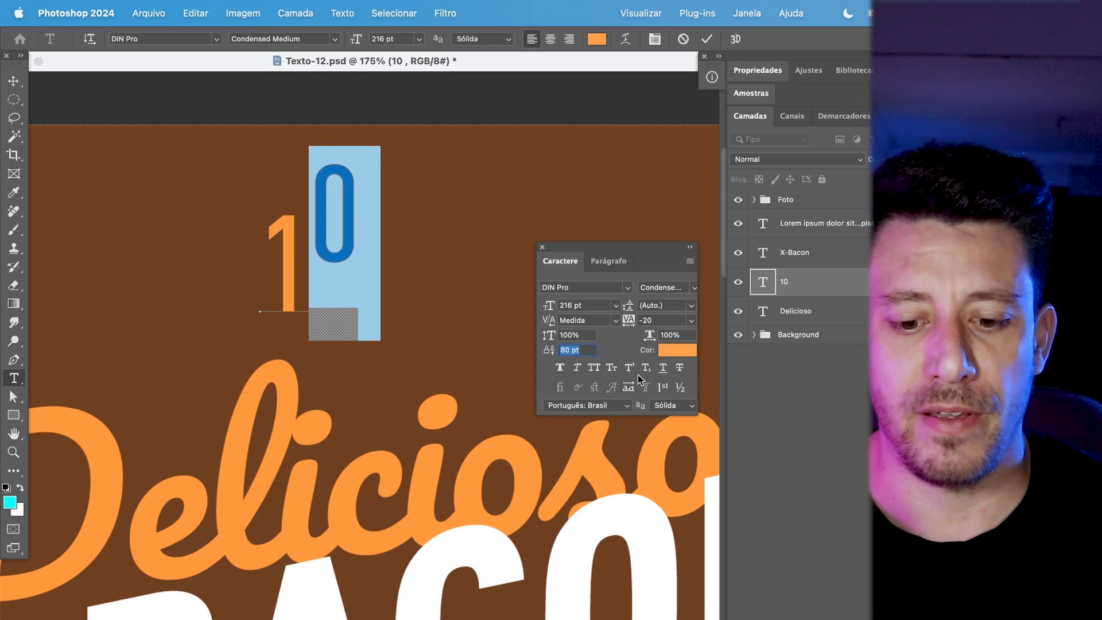
# - Reduce the raised "0" to a font size of 116 pt and replace it with a lowercase "o"
pyautogui.click(581, 306)
pyautogui.hotkey('shift', 'Down')
pyautogui.hotkey('shift', 'Down')
pyautogui.hotkey('shift', 'Down')
pyautogui.hotkey('shift', 'Down')
pyautogui.hotkey('shift', 'Down')
pyautogui.hotkey('shift', 'Down')
pyautogui.hotkey('shift', 'Down')
pyautogui.hotkey('shift', 'Down')
pyautogui.hotkey('shift', 'Down')
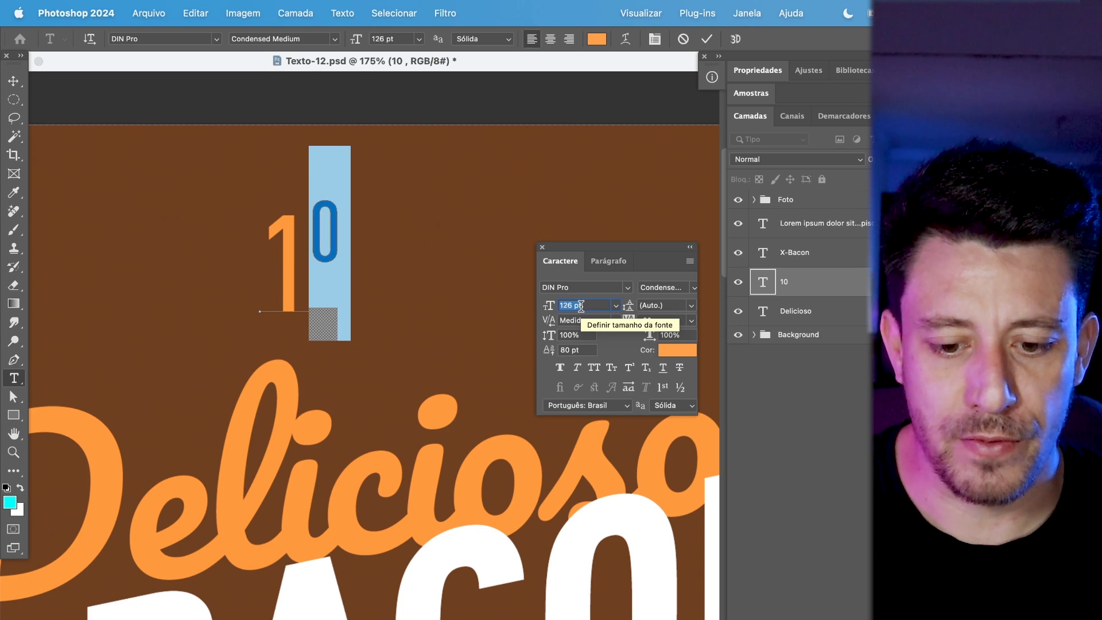
pyautogui.hotkey('shift', 'Down')
pyautogui.hotkey('shift', 'Down')
pyautogui.hotkey('shift', 'Down')
pyautogui.hotkey('shift', 'Down')
pyautogui.hotkey('shift', 'Up')
pyautogui.hotkey('shift', 'Up')
pyautogui.hotkey('shift', 'Up')
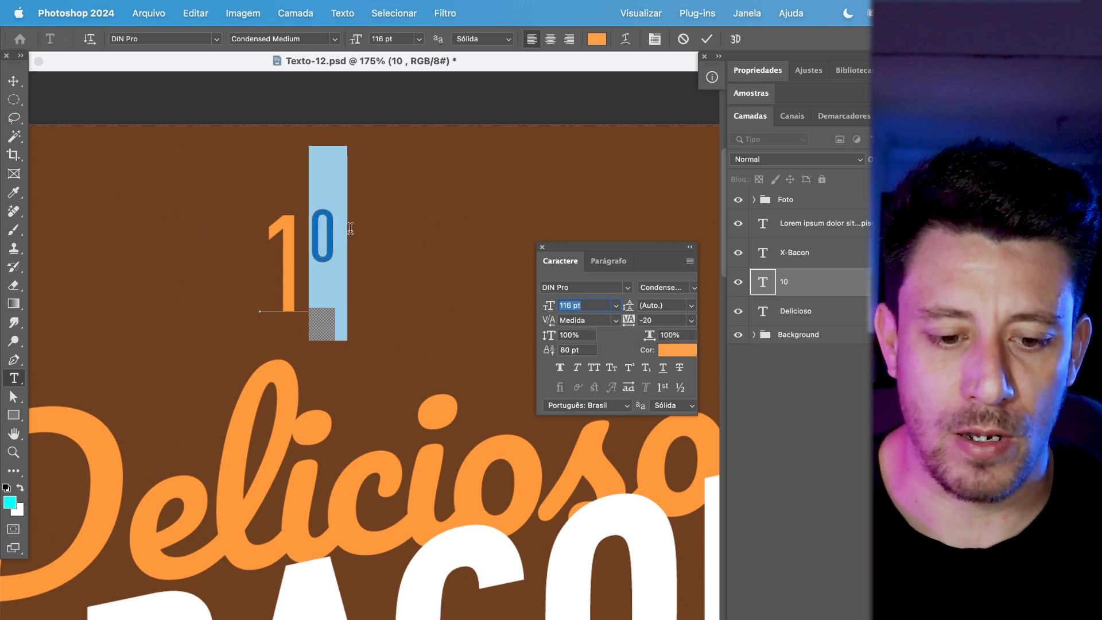
pyautogui.press('Return')
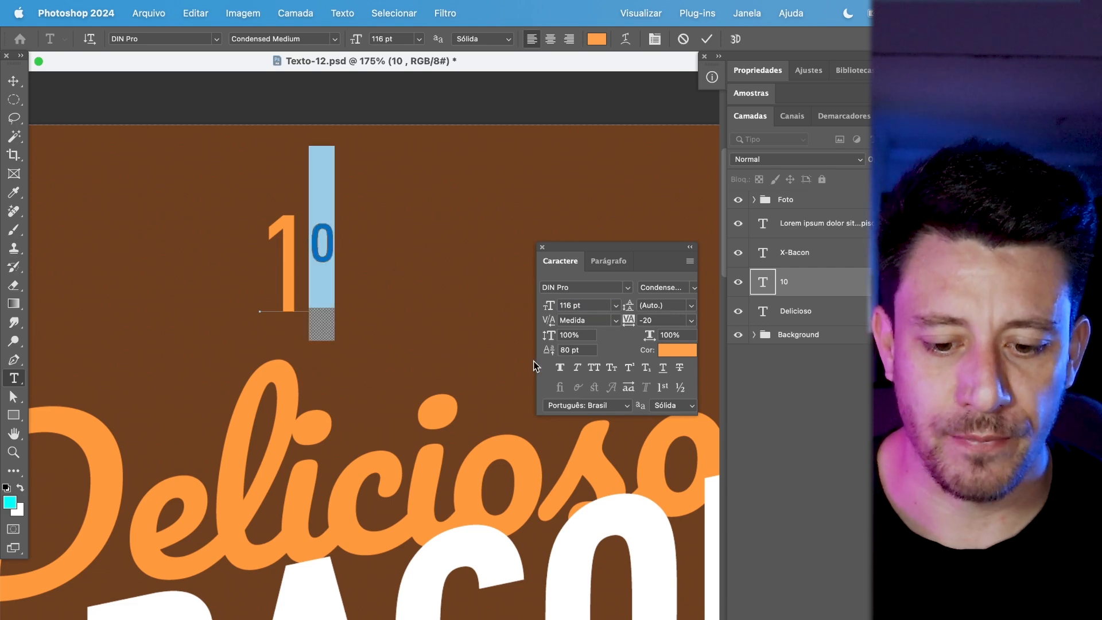
# - Fine-tune the raised "o" to a baseline shift of 96 pt beside the "1" and commit the text
pyautogui.click(585, 351)
pyautogui.write('70')
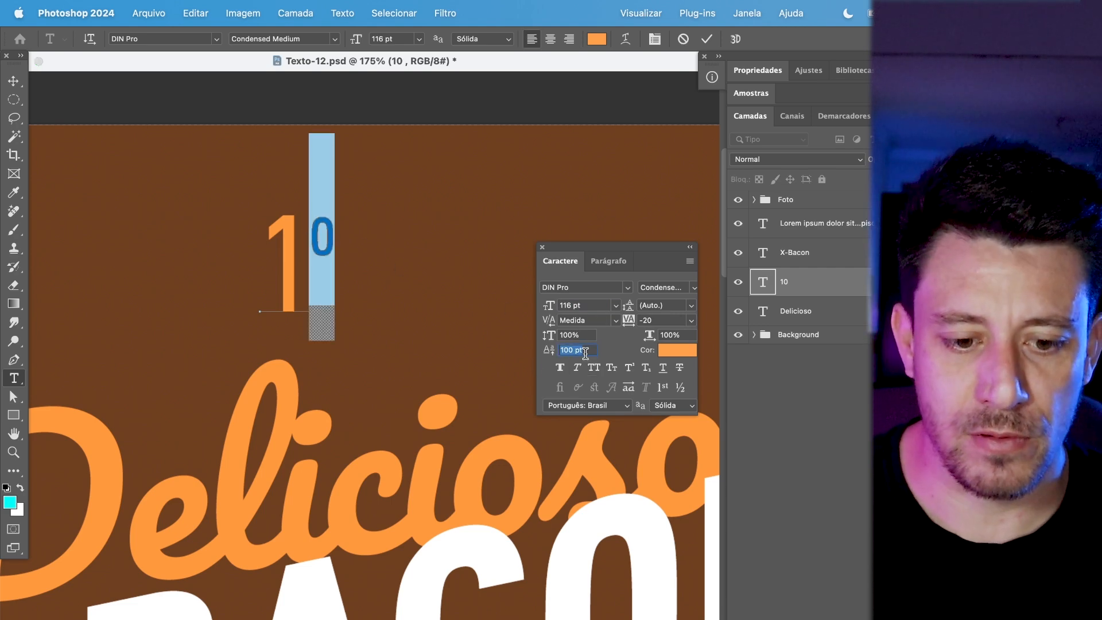
pyautogui.press('Return')
pyautogui.write('110')
pyautogui.press('Return')
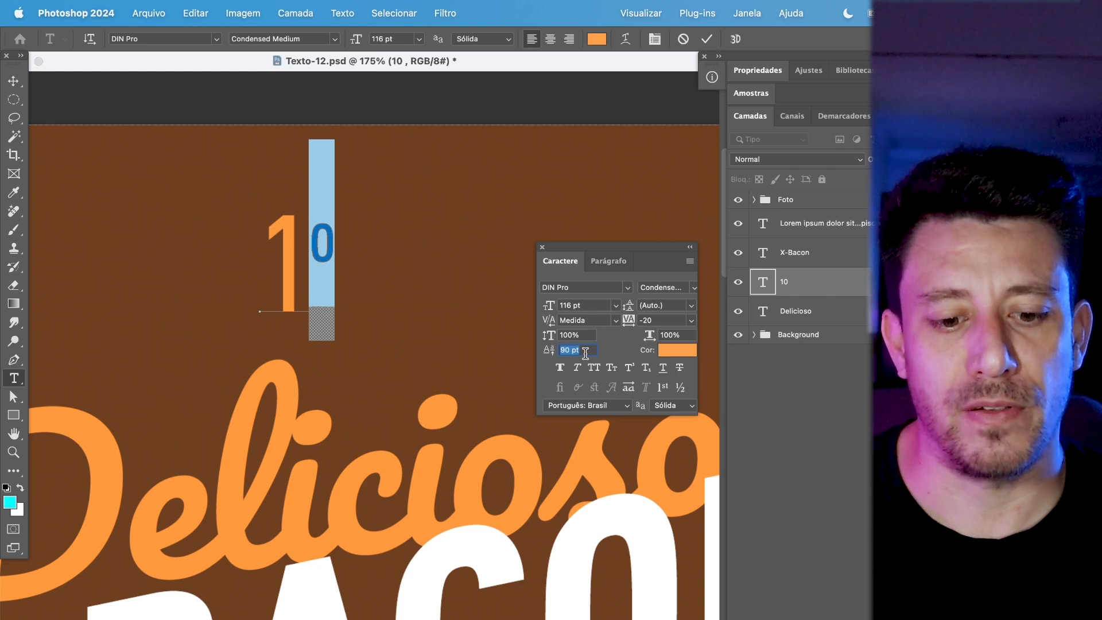
pyautogui.press('Down')
pyautogui.press('Down')
pyautogui.press('Down')
pyautogui.press('Down')
pyautogui.press('Down')
pyautogui.press('Down')
pyautogui.press('Down')
pyautogui.press('Down')
pyautogui.press('Down')
pyautogui.press('Down')
pyautogui.press('Down')
pyautogui.press('Down')
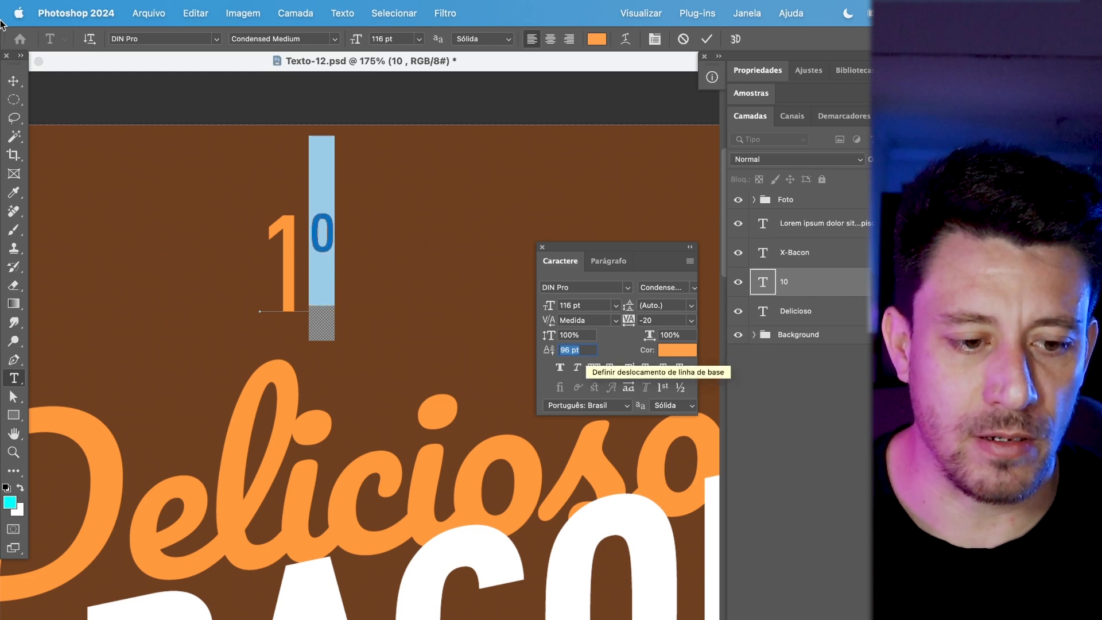
pyautogui.click(13, 81)
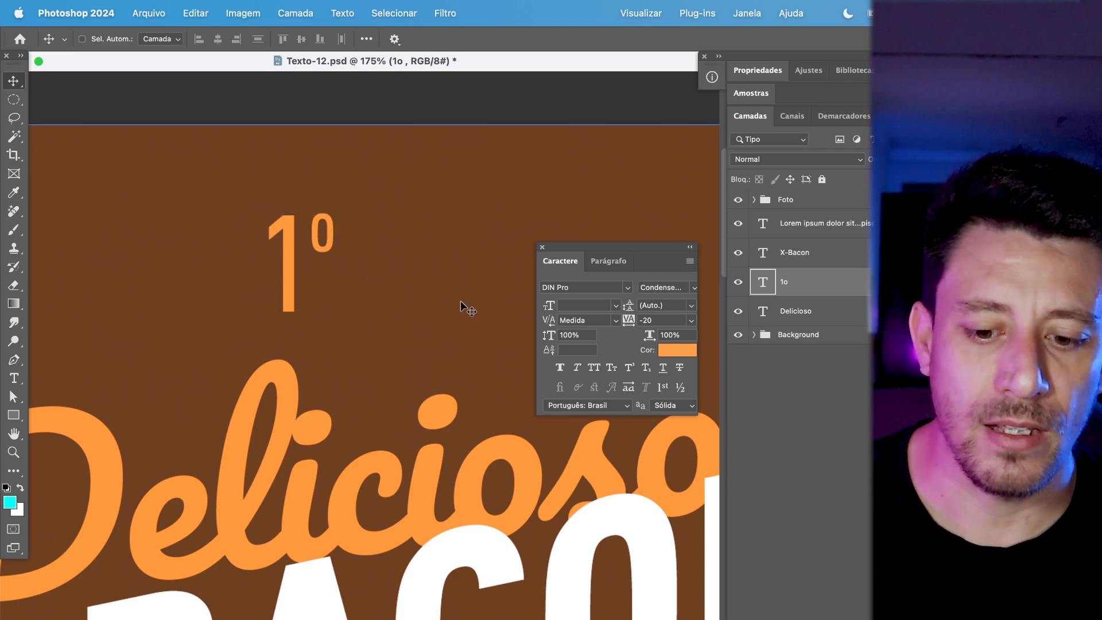
# - Delete the "1o" sample text layer above the "Delicioso" title
pyautogui.press('Delete')
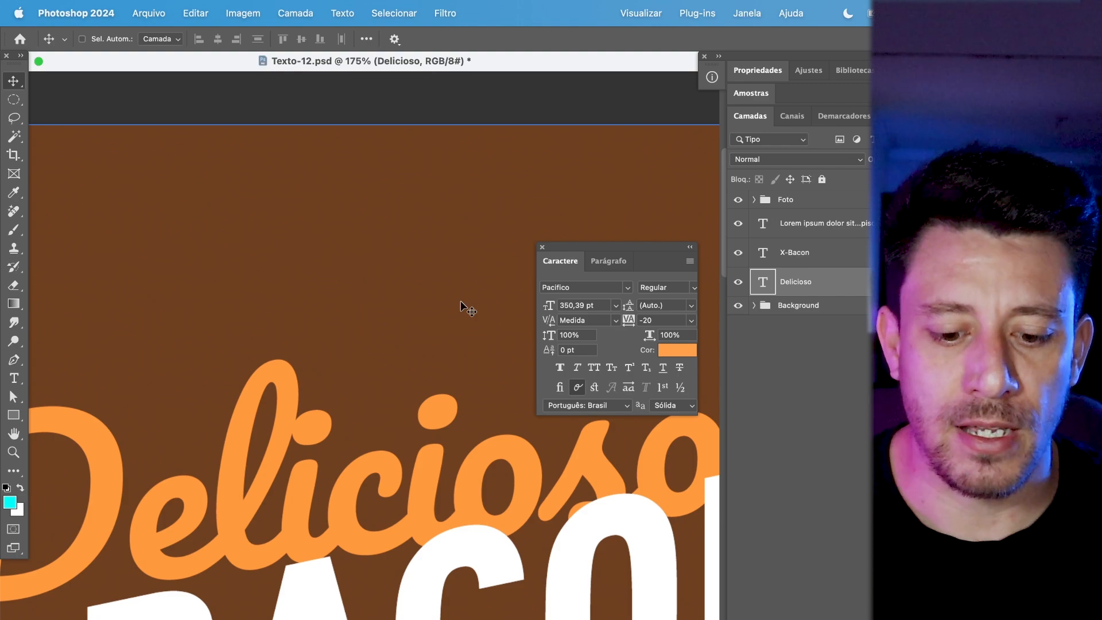
pyautogui.scroll(-3, 368, 361)
pyautogui.scroll(-3, 397, 413)
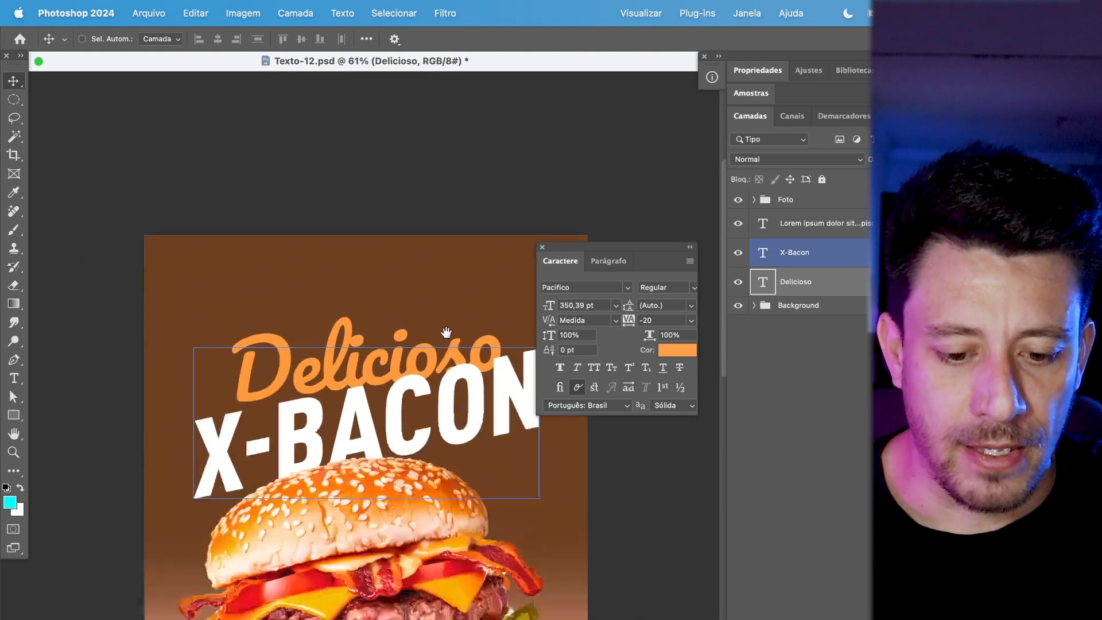
# - Collapse the floating Character and Paragraph panel group and close it to clear the artwork
pyautogui.click(690, 247)
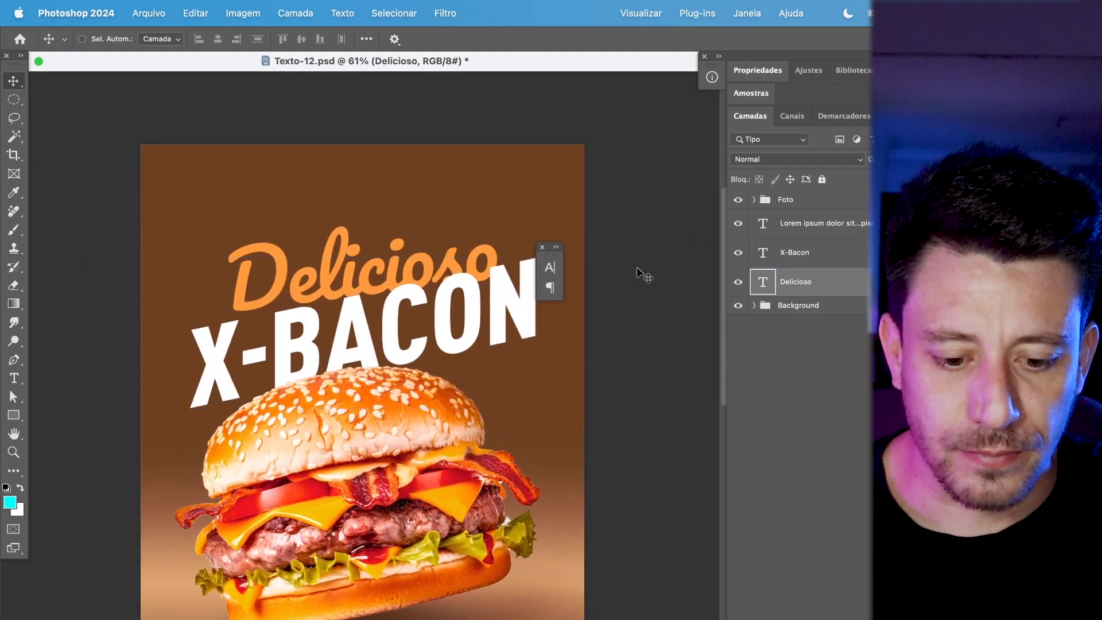
pyautogui.scroll(2, 447, 416)
pyautogui.scroll(1, 448, 416)
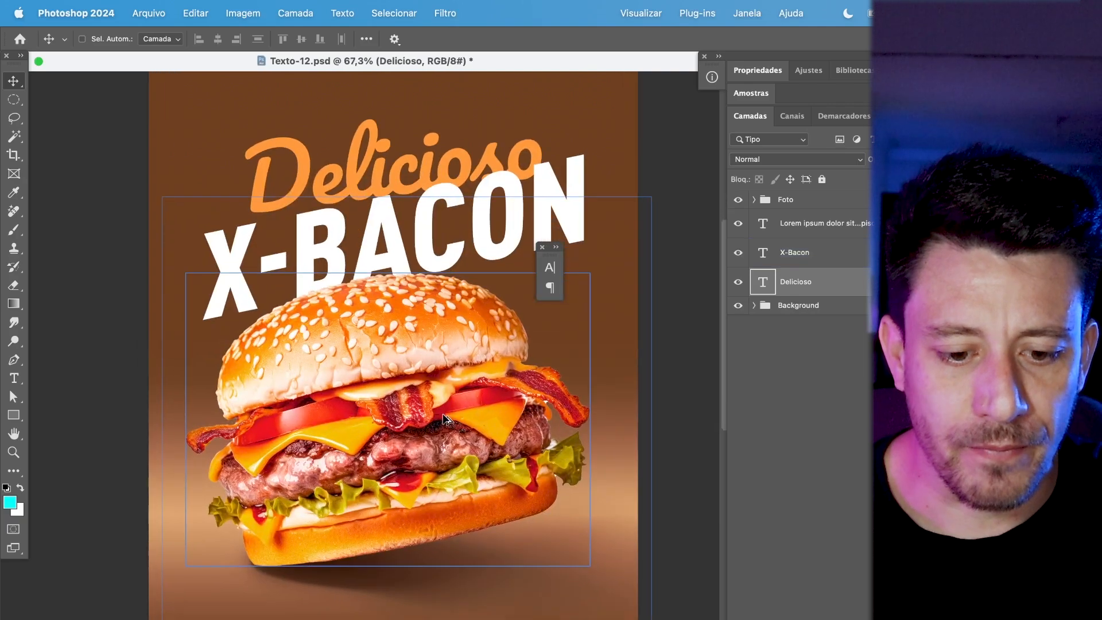
pyautogui.press('super+space')
pyautogui.press('super+space')
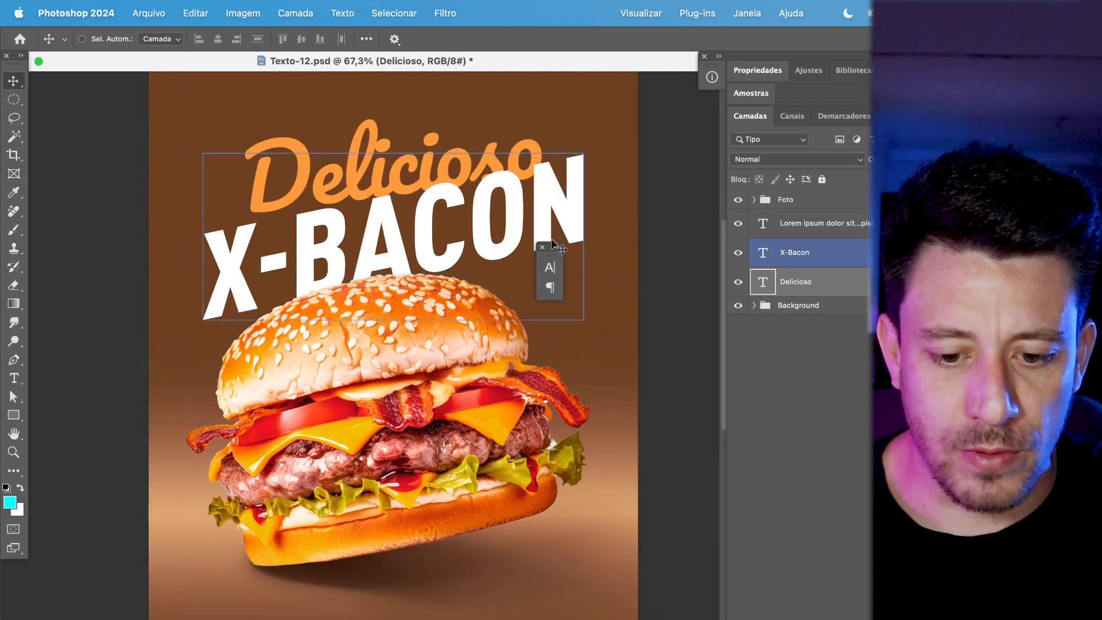
pyautogui.click(542, 247)
pyautogui.scroll(2, 313, 424)
pyautogui.hscroll(-2, 313, 424)
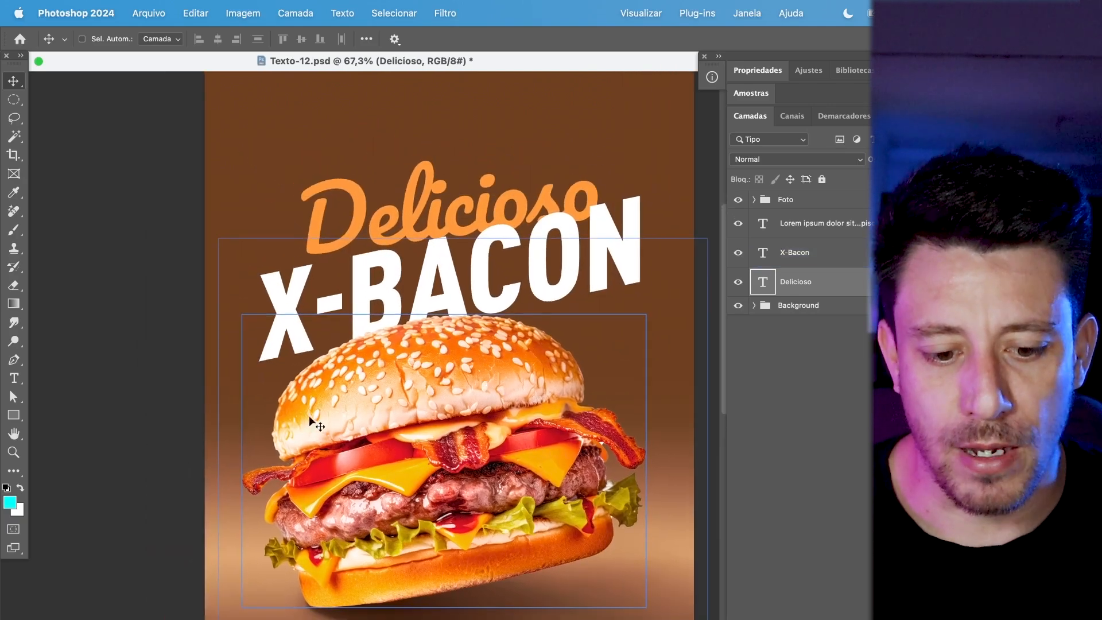
# - Hide the "Lorem ipsum" and "X-Bacon" text layers, keeping "Delicioso" visible
pyautogui.moveTo(739, 224); pyautogui.dragTo(739, 274)
pyautogui.click(739, 281)
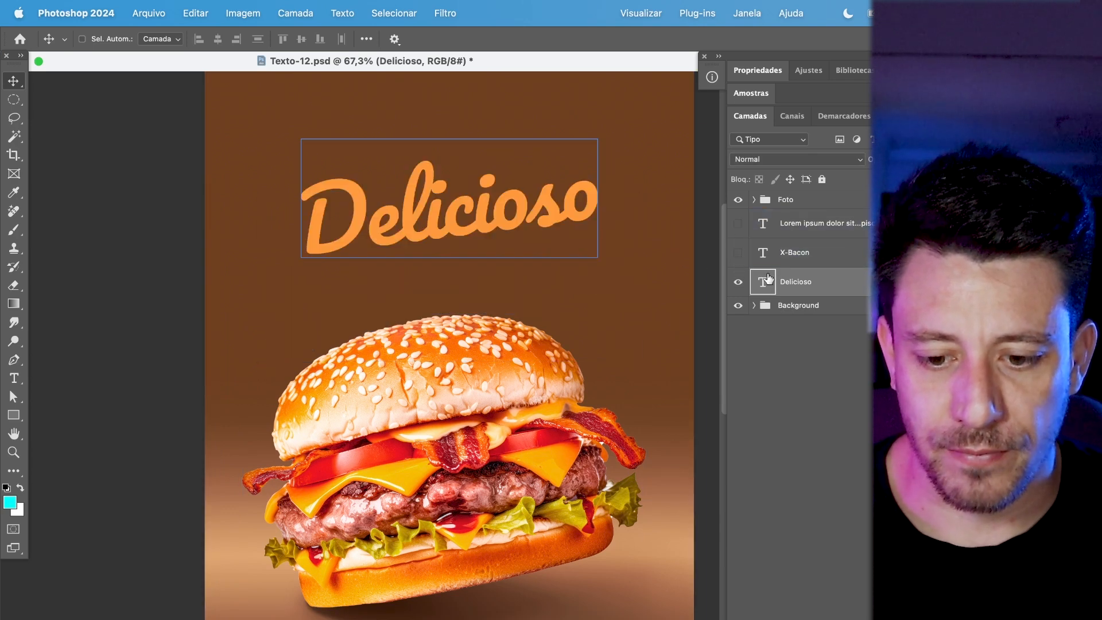
pyautogui.click(739, 281)
pyautogui.click(738, 252)
pyautogui.click(739, 252)
pyautogui.click(739, 281)
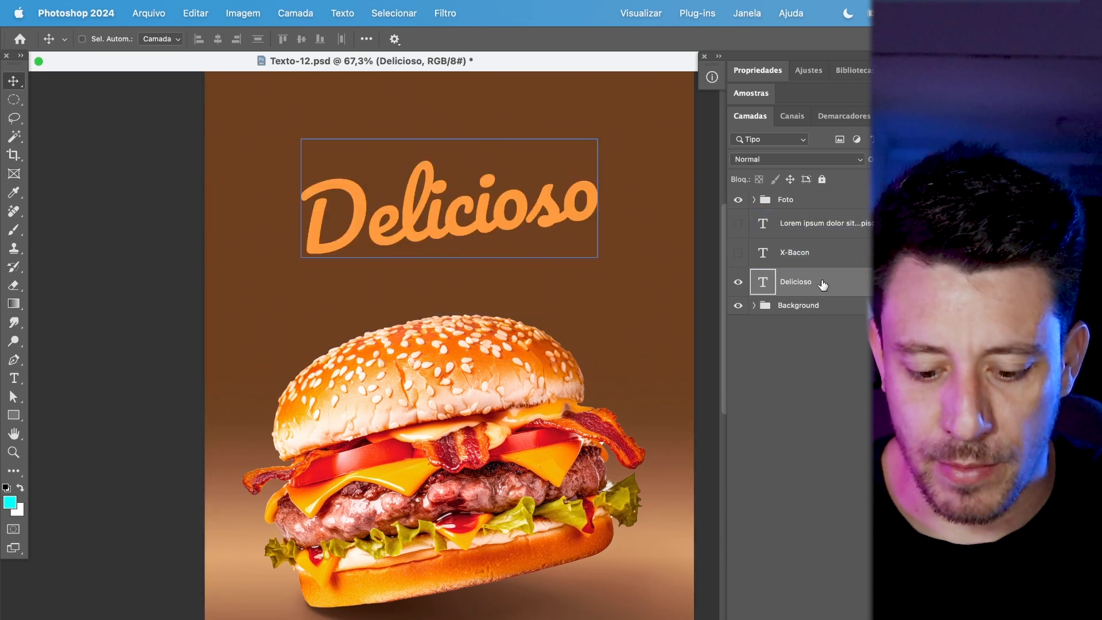
# - Duplicate the "Delicioso" text layer, shift the copy down over the bun, and hide both layers
pyautogui.press('super+j')
pyautogui.click(738, 310)
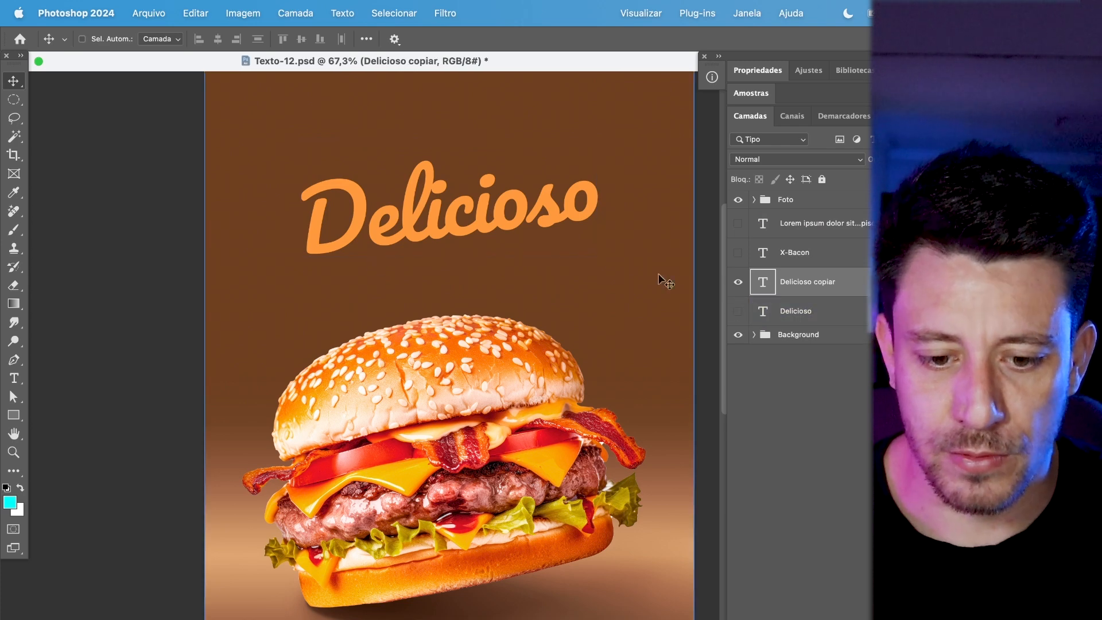
pyautogui.moveTo(447, 170); pyautogui.dragTo(404, 256)
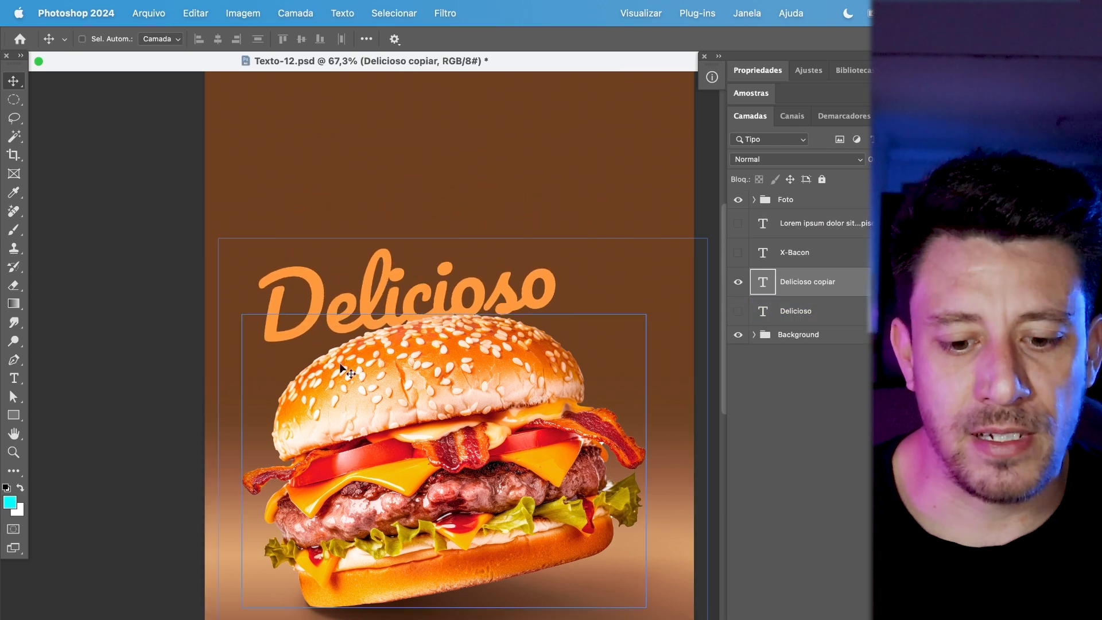
pyautogui.click(735, 284)
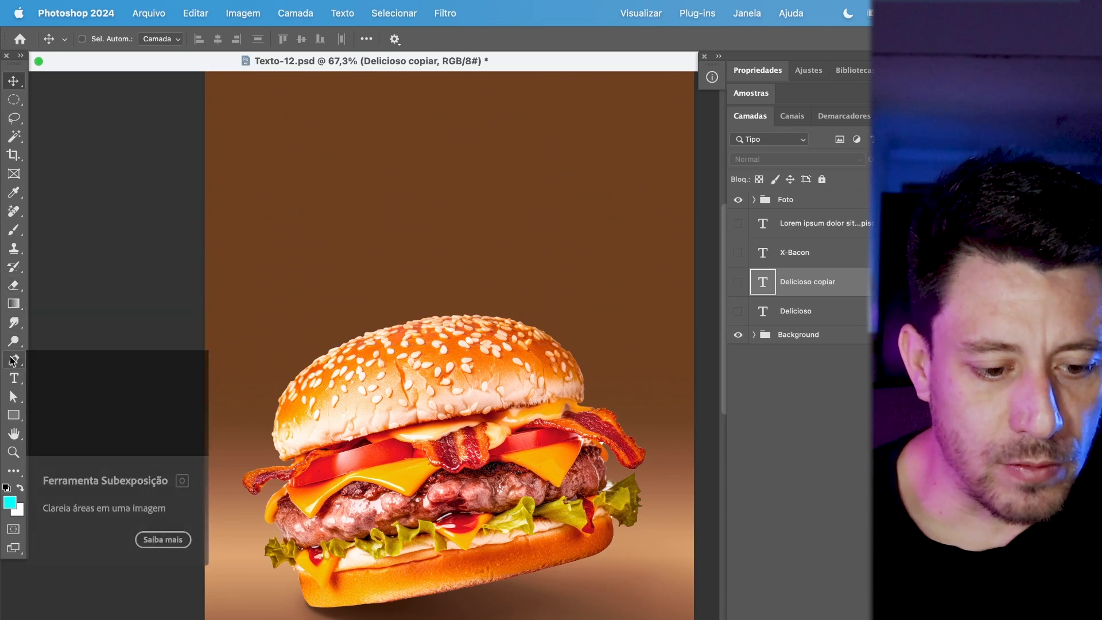
# - Draw a closed curved shape along the top outline of the bun with the Pen tool in Shape (Forma) mode
pyautogui.click(14, 361)
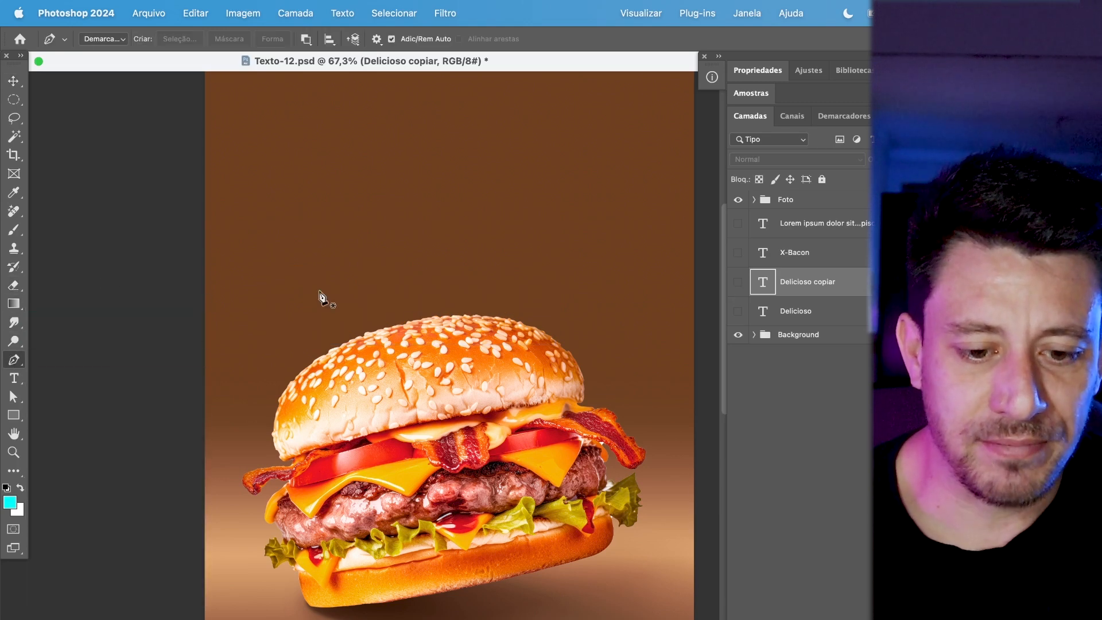
pyautogui.click(114, 40)
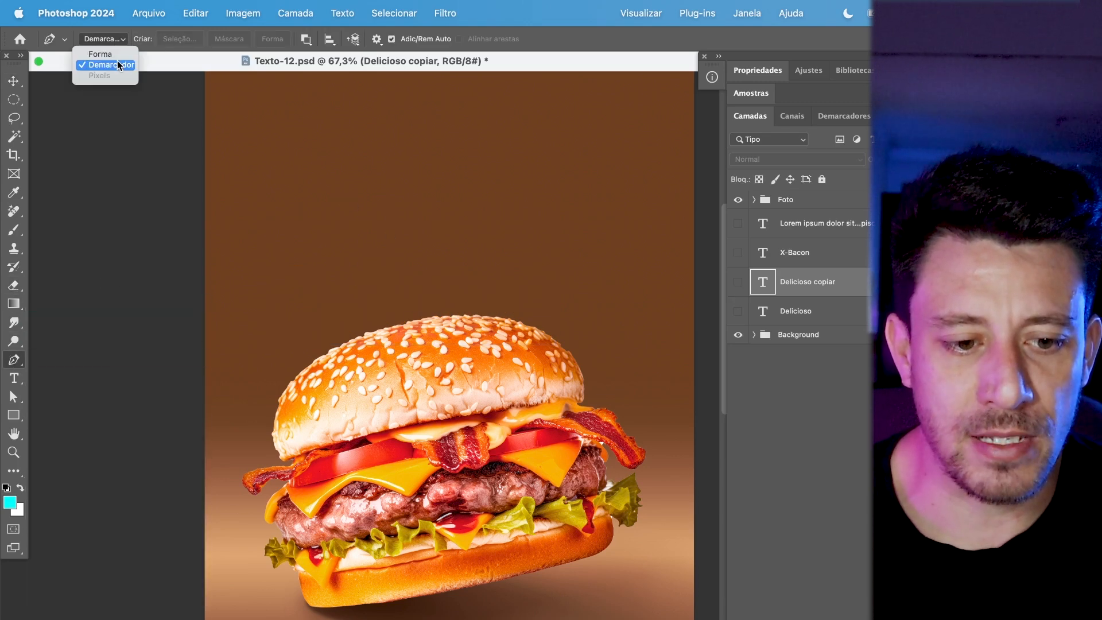
pyautogui.click(101, 54)
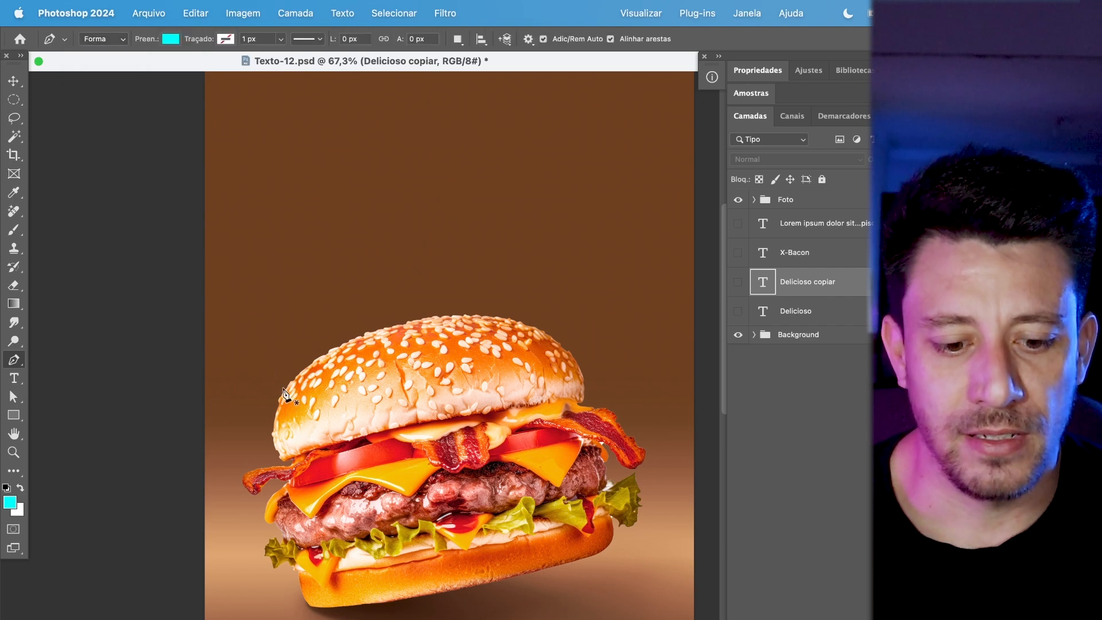
pyautogui.click(274, 445)
pyautogui.moveTo(339, 344); pyautogui.dragTo(421, 310)
pyautogui.moveTo(549, 332); pyautogui.dragTo(586, 364)
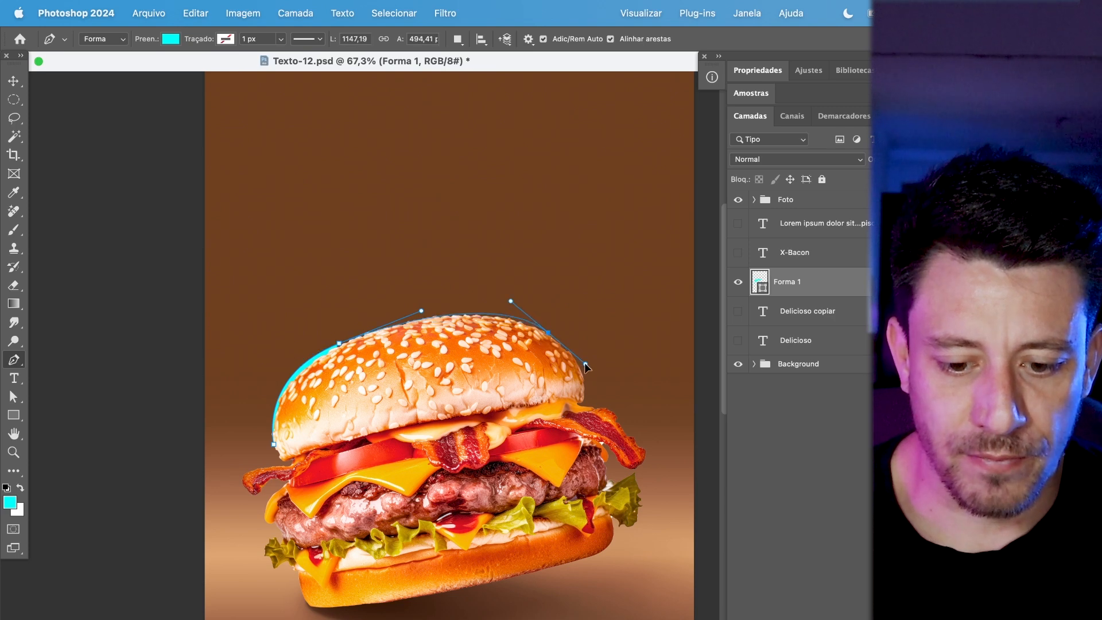
pyautogui.click(584, 398)
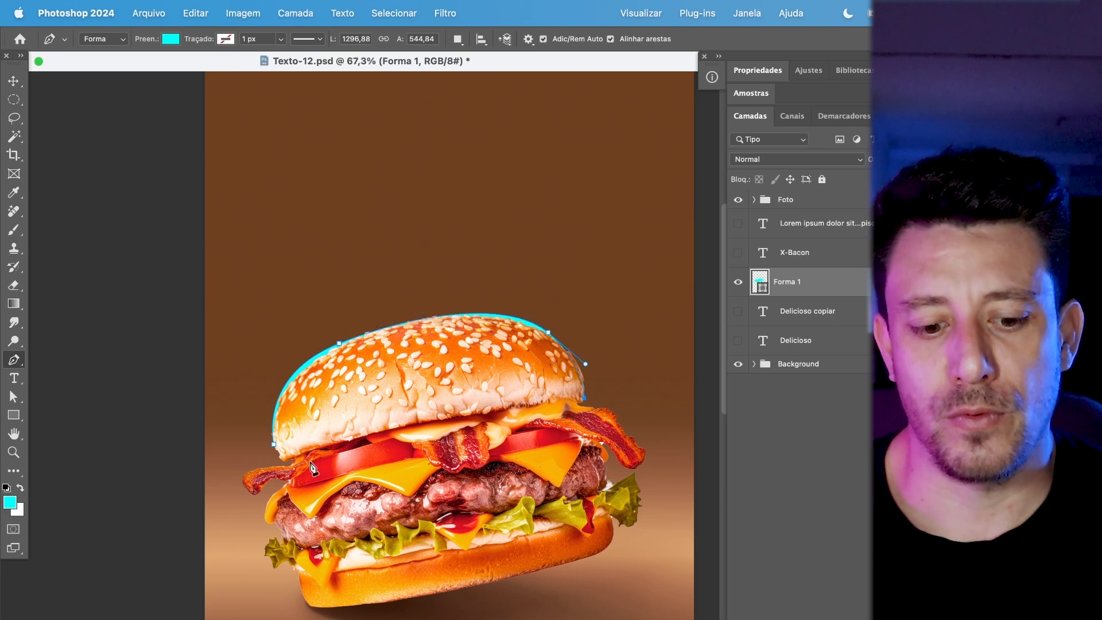
pyautogui.click(275, 446)
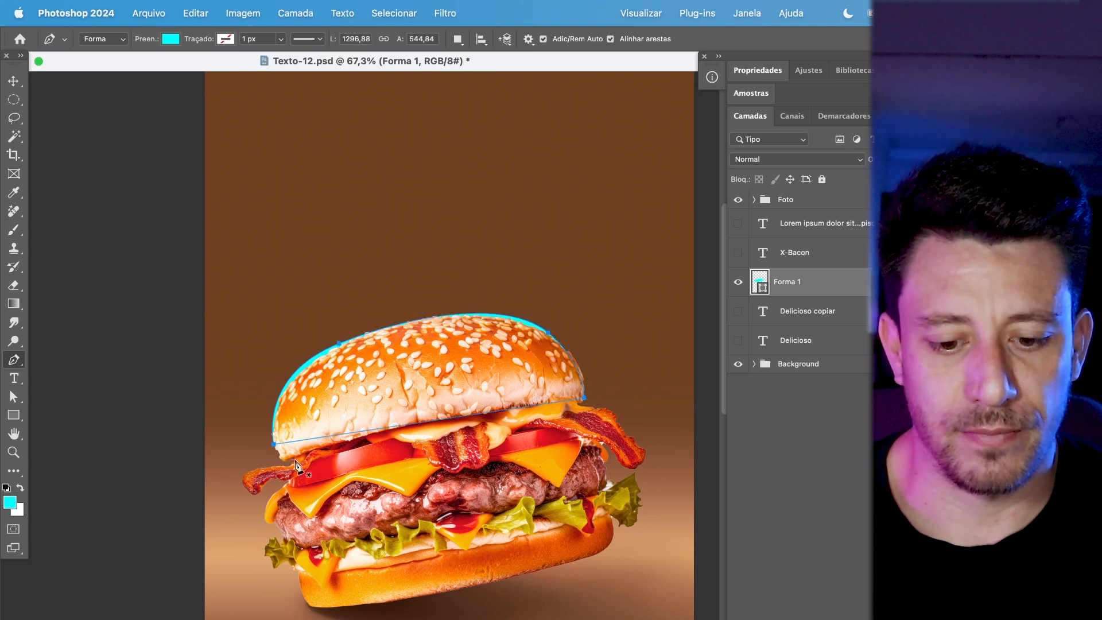
# - Scale up the cyan bun shape so its curved edge extends slightly beyond the bun, and commit the transform
pyautogui.click(14, 81)
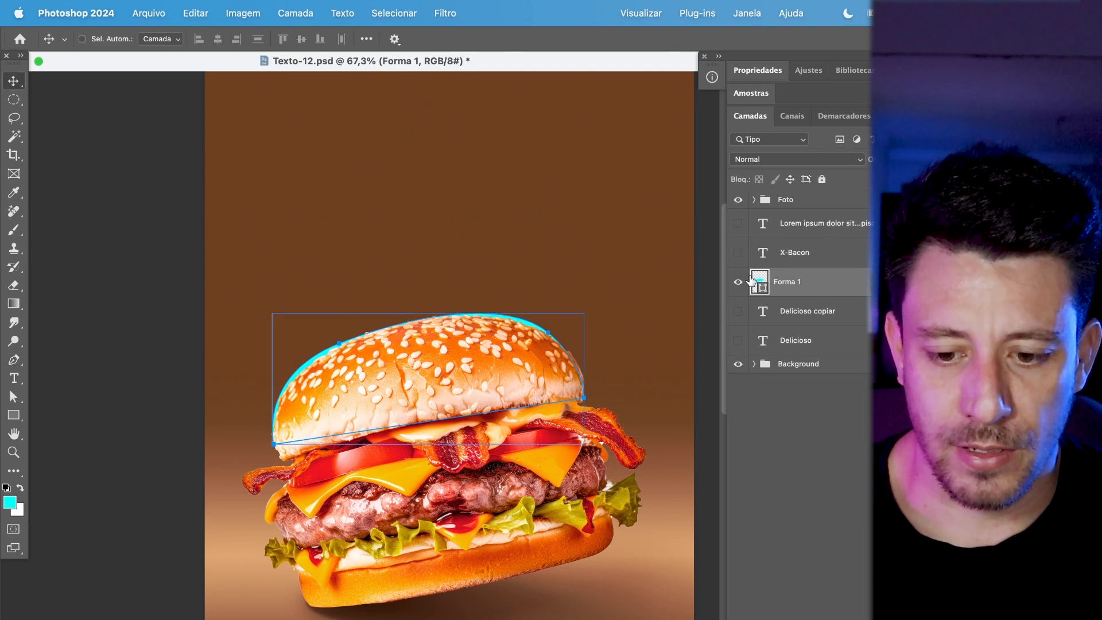
pyautogui.moveTo(441, 339); pyautogui.dragTo(488, 377)
pyautogui.press('super+t')
pyautogui.moveTo(582, 309); pyautogui.dragTo(601, 302)
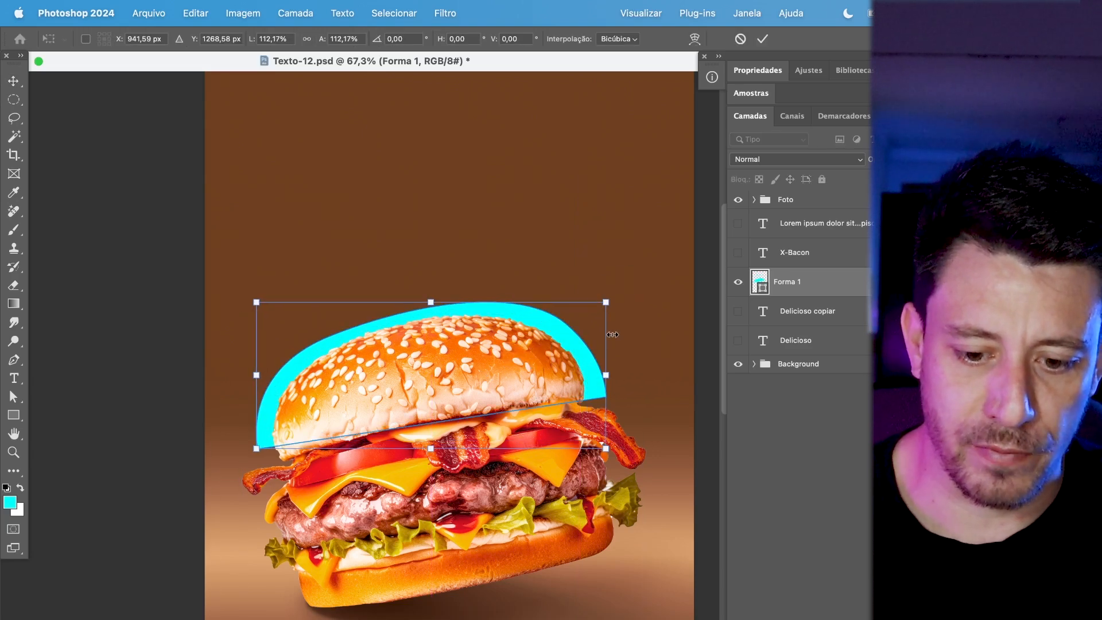
pyautogui.moveTo(611, 372); pyautogui.dragTo(606, 370)
pyautogui.press('Return')
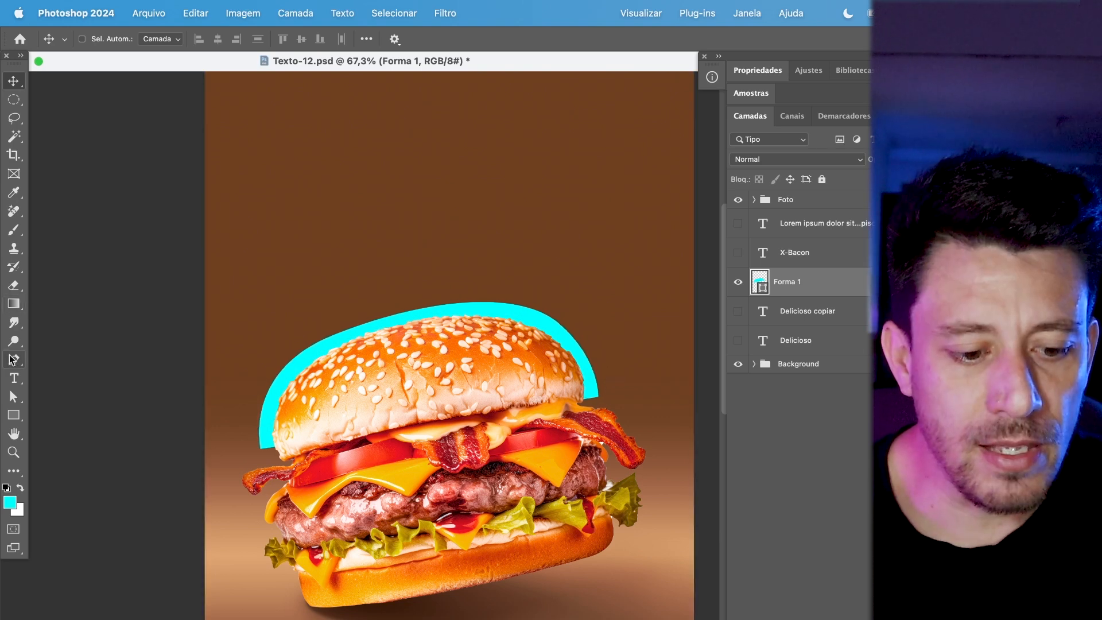
# - Add the path text "Delicioso" along the upper-left outer edge of the cyan shape and commit it
pyautogui.click(14, 378)
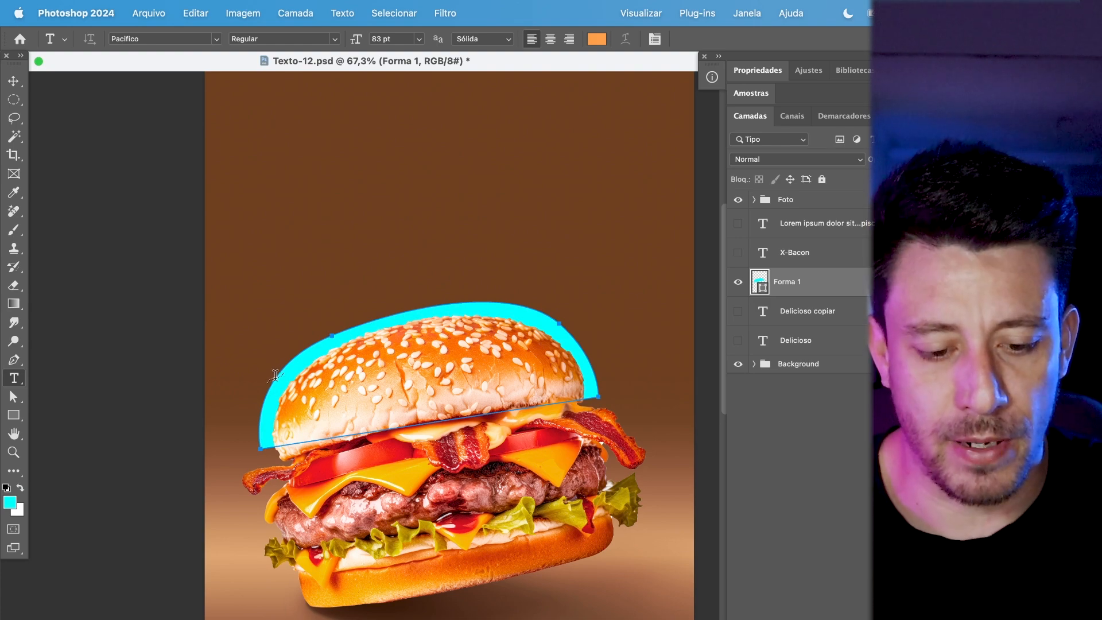
pyautogui.scroll(5, 275, 375)
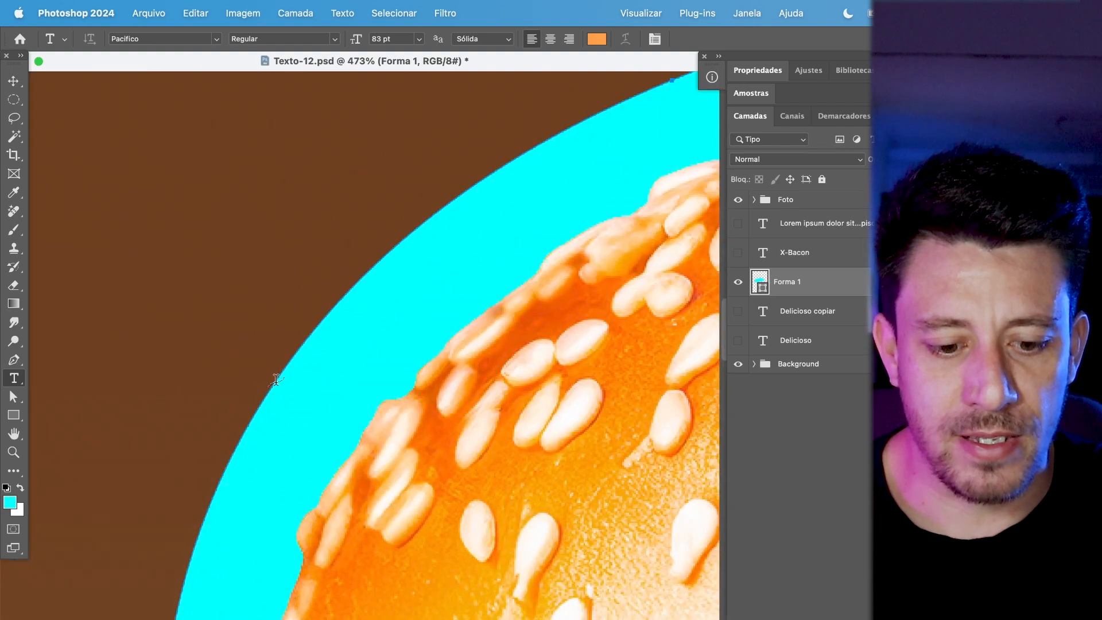
pyautogui.scroll(-5, 278, 361)
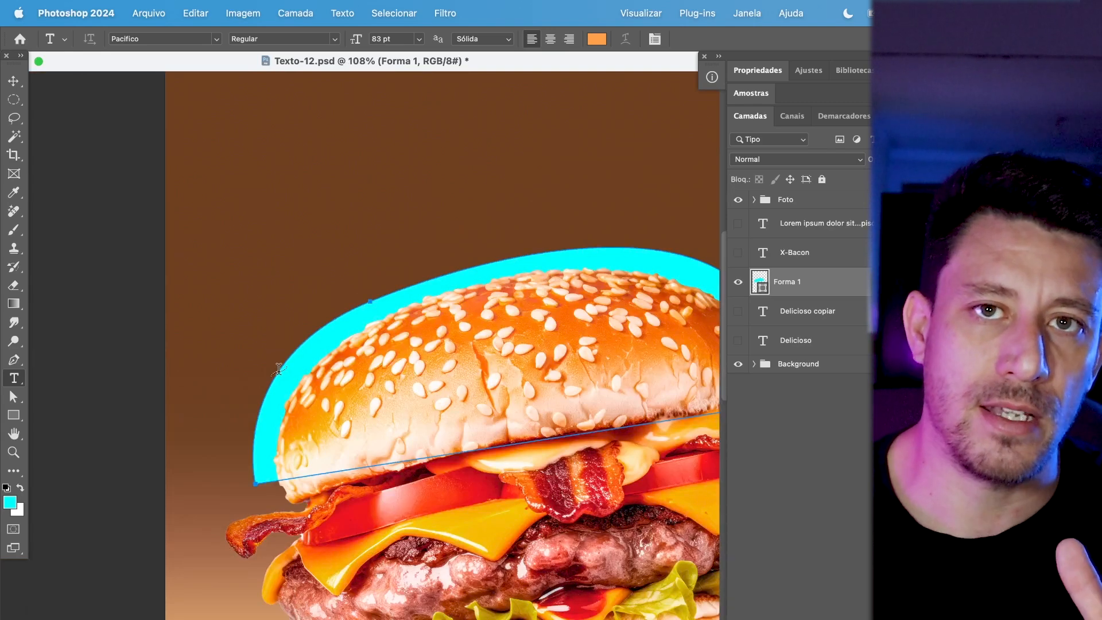
pyautogui.click(278, 369)
pyautogui.write('Delicioso')
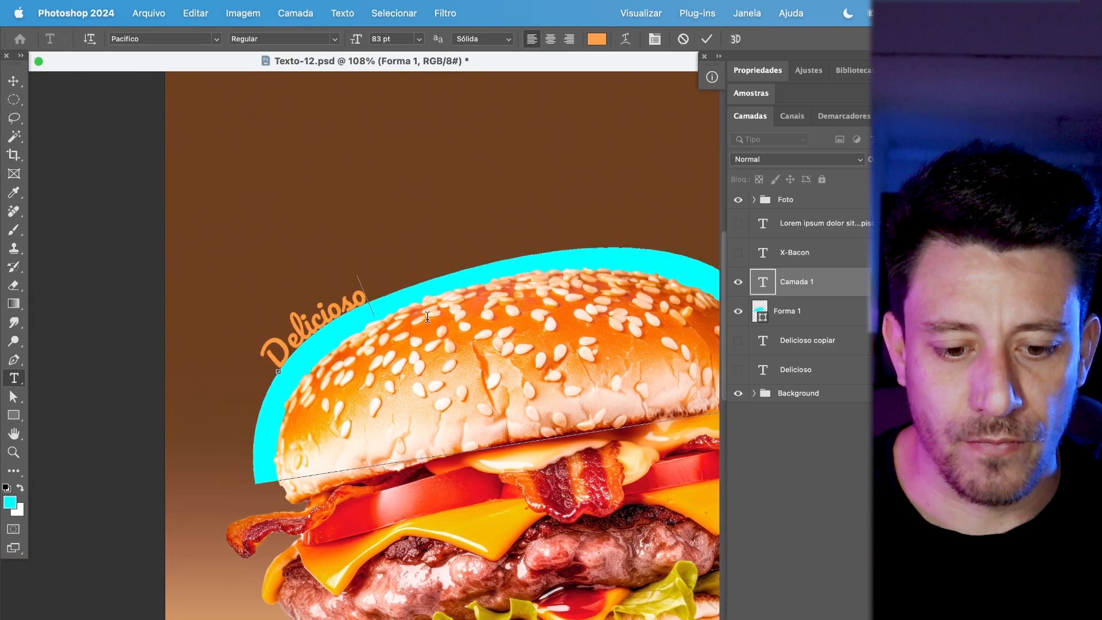
pyautogui.scroll(-2, 428, 316)
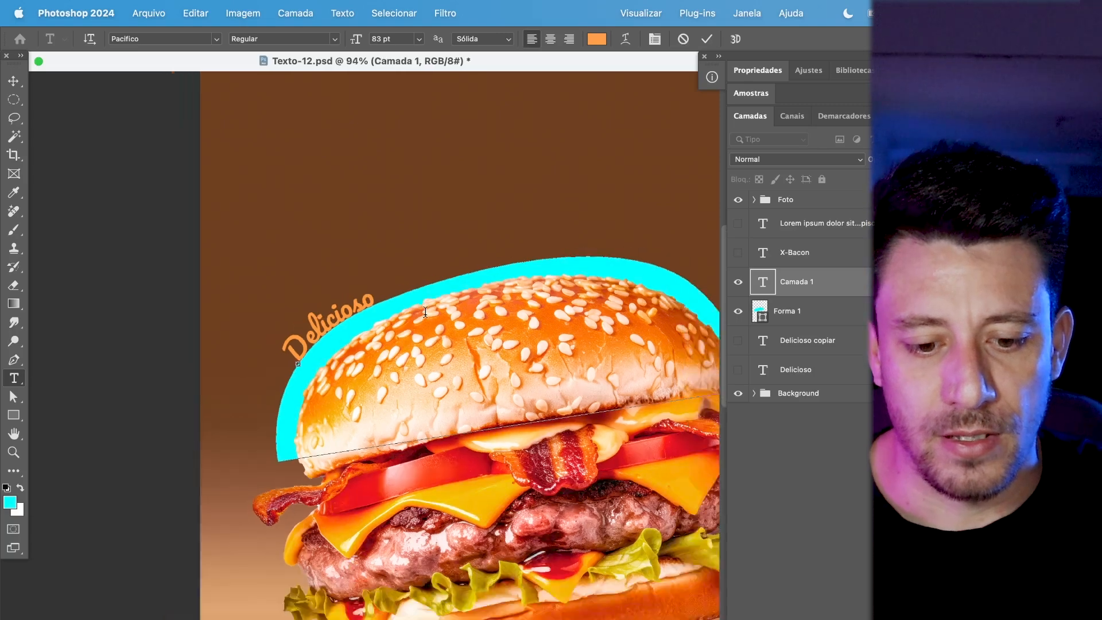
pyautogui.click(13, 82)
# - Hide the "Forma 1" shape layer, leaving the curved "Delicioso" text on the artwork
pyautogui.hscroll(5, 405, 290)
pyautogui.scroll(3, 406, 290)
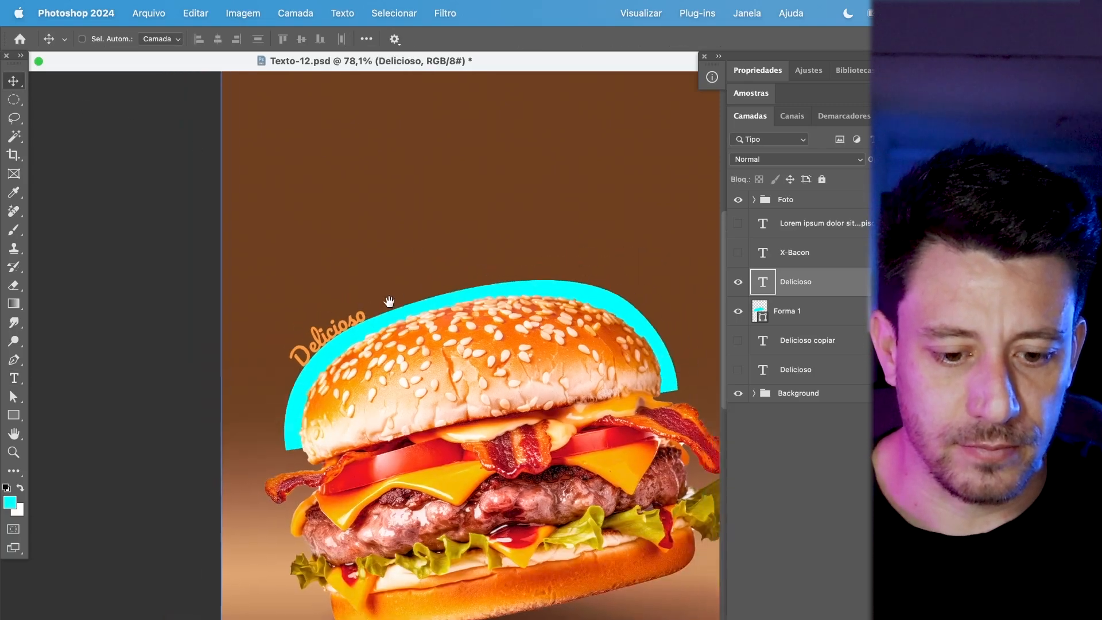
pyautogui.click(792, 311)
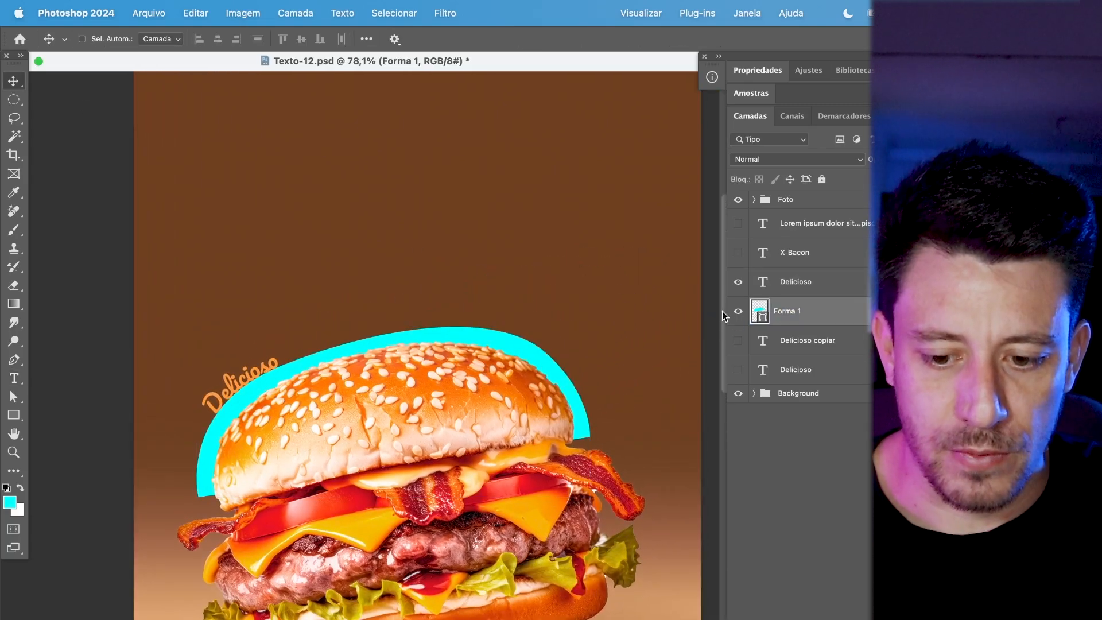
pyautogui.click(737, 312)
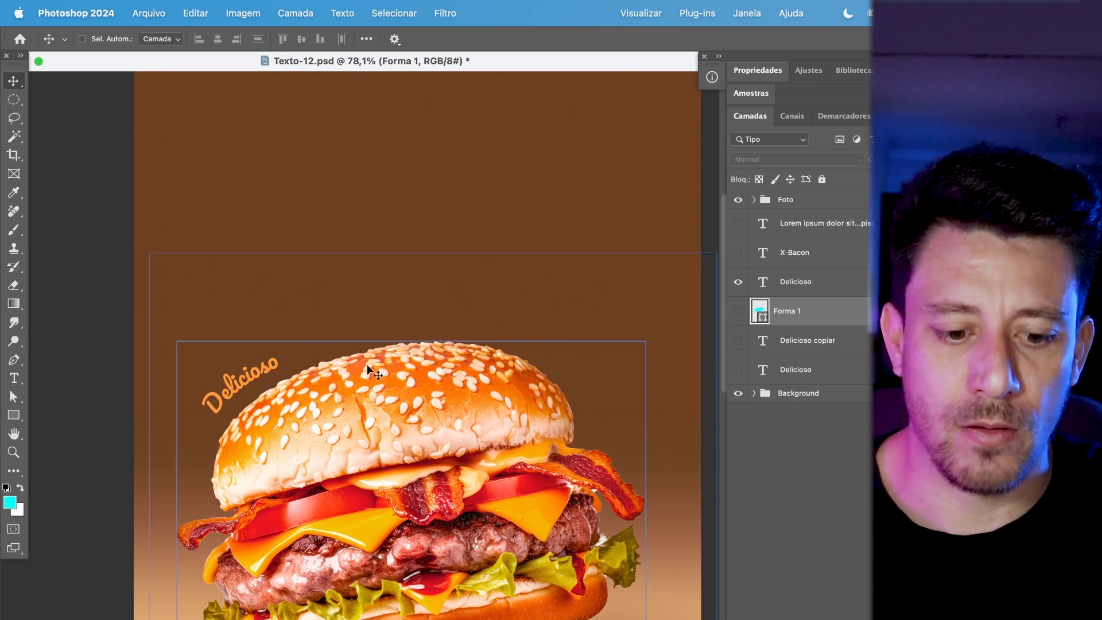
# - Increase the font size of the curved "Delicioso" text to 383 pt
pyautogui.press('t')
pyautogui.doubleClick(256, 366)
pyautogui.press('super+t')
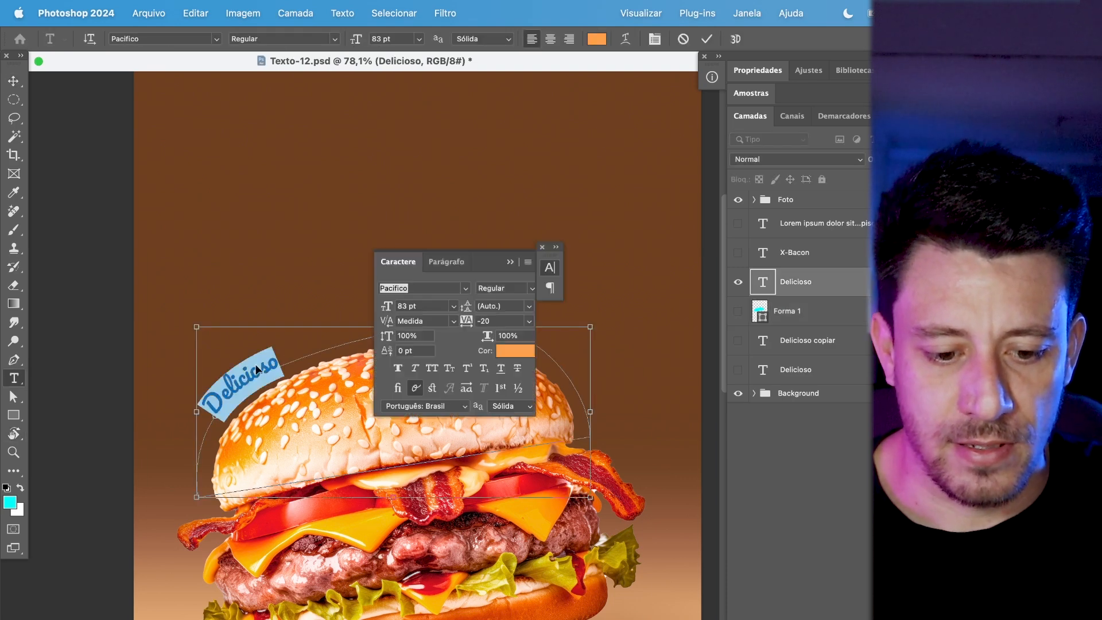
pyautogui.click(427, 305)
pyautogui.hotkey('shift', 'Up')
pyautogui.hotkey('shift', 'Up')
pyautogui.hotkey('shift', 'Up')
pyautogui.hotkey('shift', 'Up')
pyautogui.hotkey('shift', 'Up')
pyautogui.hotkey('shift', 'Up')
pyautogui.hotkey('shift', 'Up')
pyautogui.hotkey('shift', 'Up')
pyautogui.hotkey('shift', 'Up')
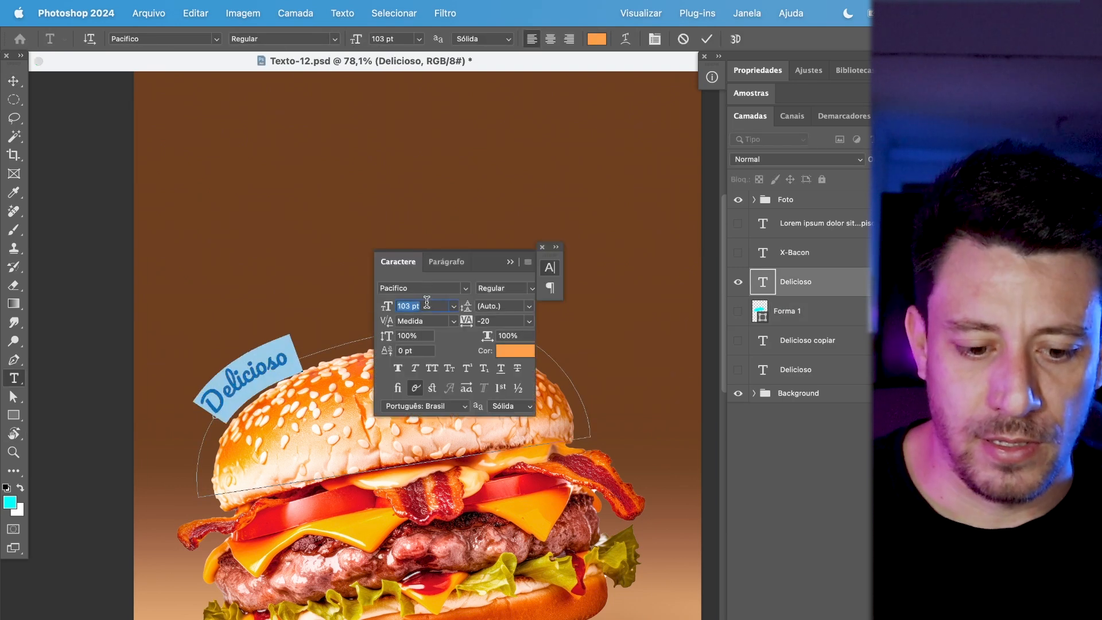
pyautogui.hotkey('shift', 'Up')
pyautogui.hotkey('shift', 'Up')
pyautogui.hotkey('shift', 'Up')
pyautogui.hotkey('shift', 'Up')
pyautogui.hotkey('shift', 'Up')
pyautogui.hotkey('shift', 'Up')
pyautogui.hotkey('shift', 'Up')
pyautogui.hotkey('shift', 'Up')
pyautogui.hotkey('shift', 'Up')
pyautogui.hotkey('shift', 'Up')
pyautogui.hotkey('shift', 'Up')
pyautogui.hotkey('shift', 'Up')
pyautogui.hotkey('shift', 'Up')
pyautogui.hotkey('shift', 'Up')
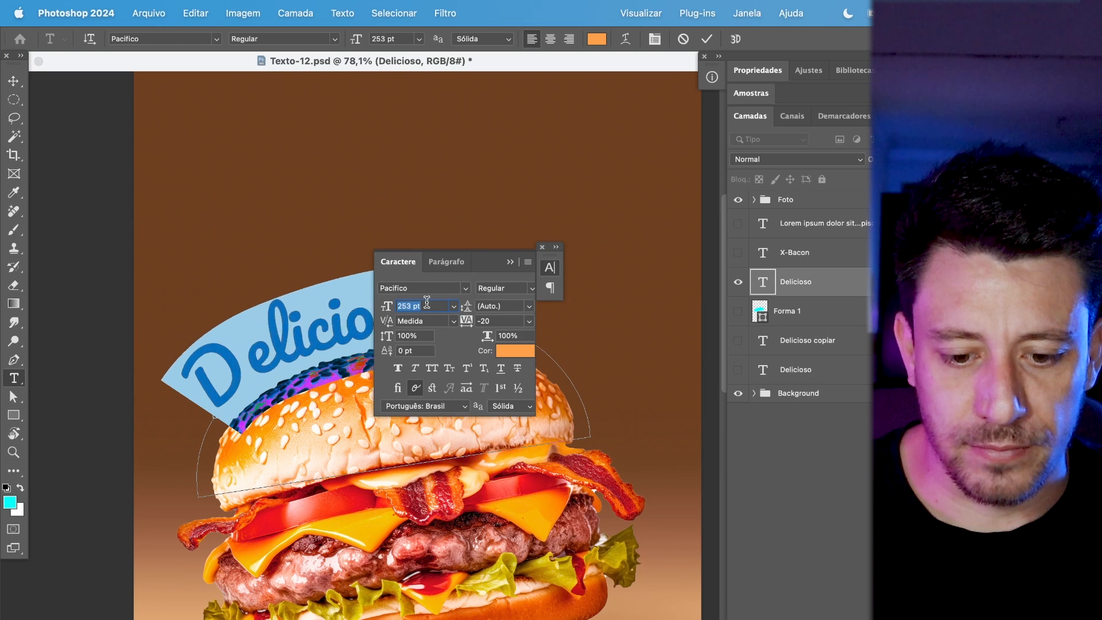
pyautogui.hotkey('shift', 'Up')
pyautogui.hotkey('shift', 'Up')
pyautogui.hotkey('shift', 'Up')
pyautogui.hotkey('shift', 'Up')
pyautogui.hotkey('shift', 'Up')
pyautogui.hotkey('shift', 'Up')
pyautogui.hotkey('shift', 'Up')
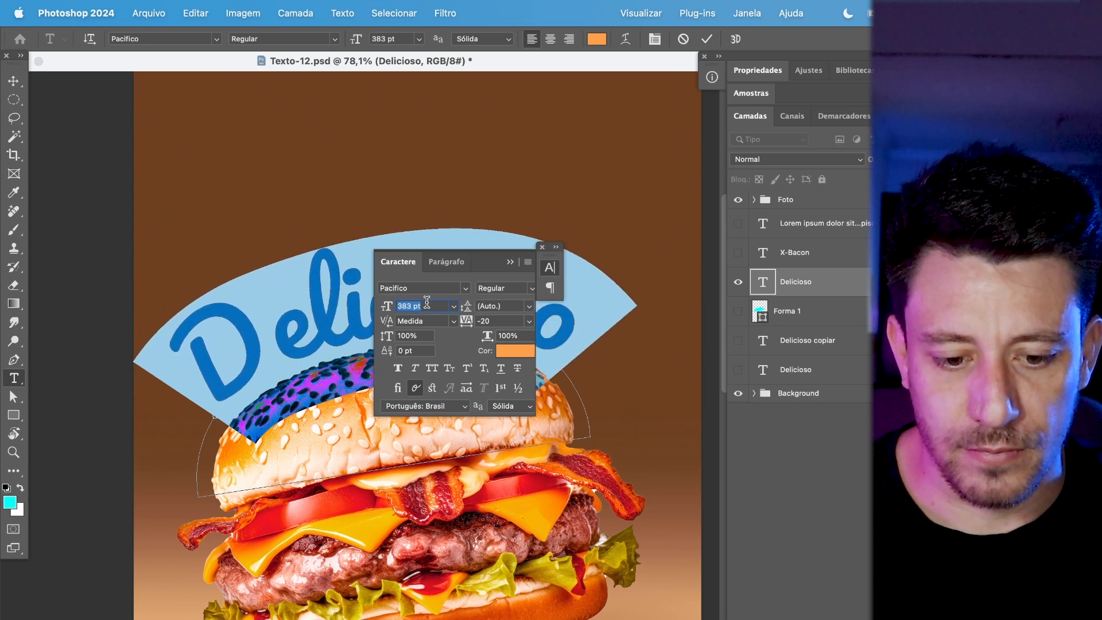
# - Move the Character settings clear of the text, set the curved "Delicioso" tracking to -40, and commit
pyautogui.moveTo(460, 248); pyautogui.dragTo(683, 91)
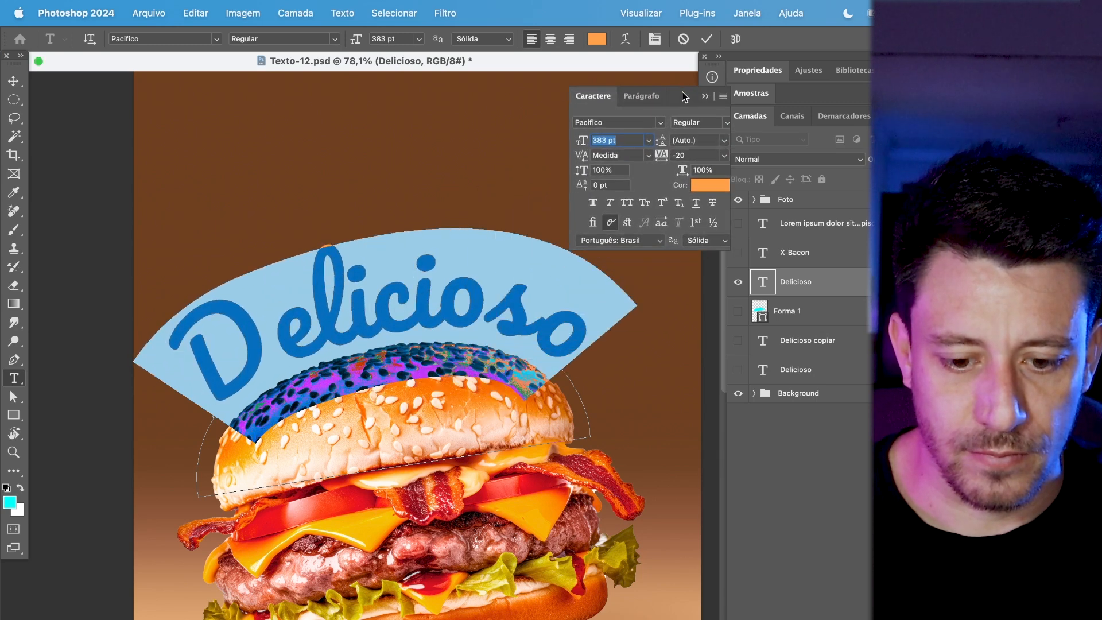
pyautogui.click(695, 155)
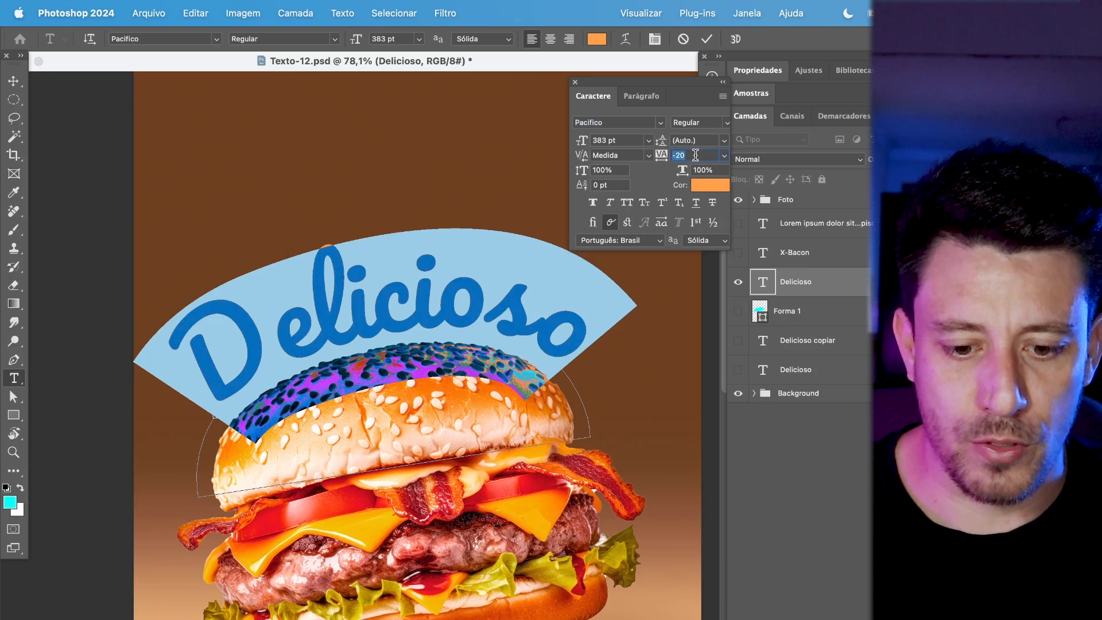
pyautogui.press('Down')
pyautogui.press('Down')
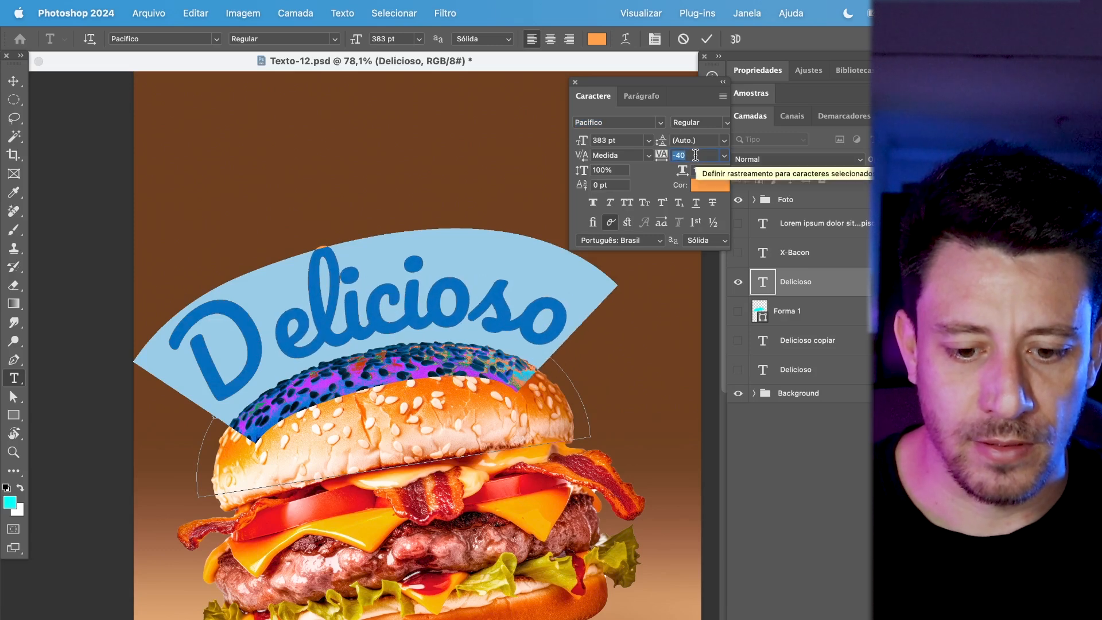
pyautogui.click(15, 77)
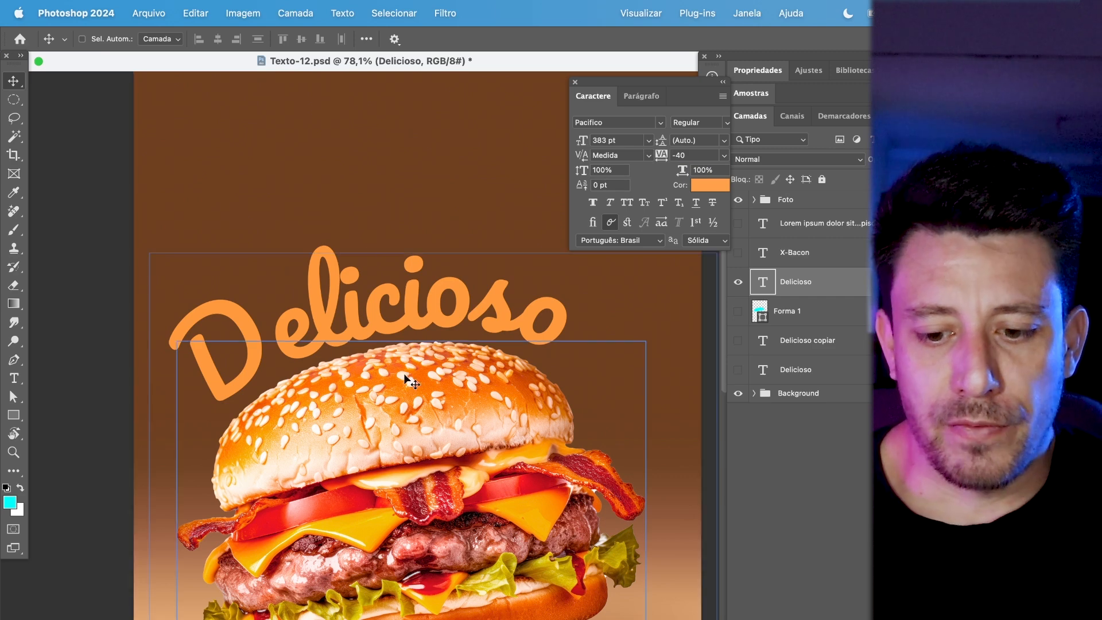
# - Show the "Forma 1" shape briefly to compare it with the curved text, hide it again, and reselect "Delicioso"
pyautogui.click(753, 315)
pyautogui.click(738, 311)
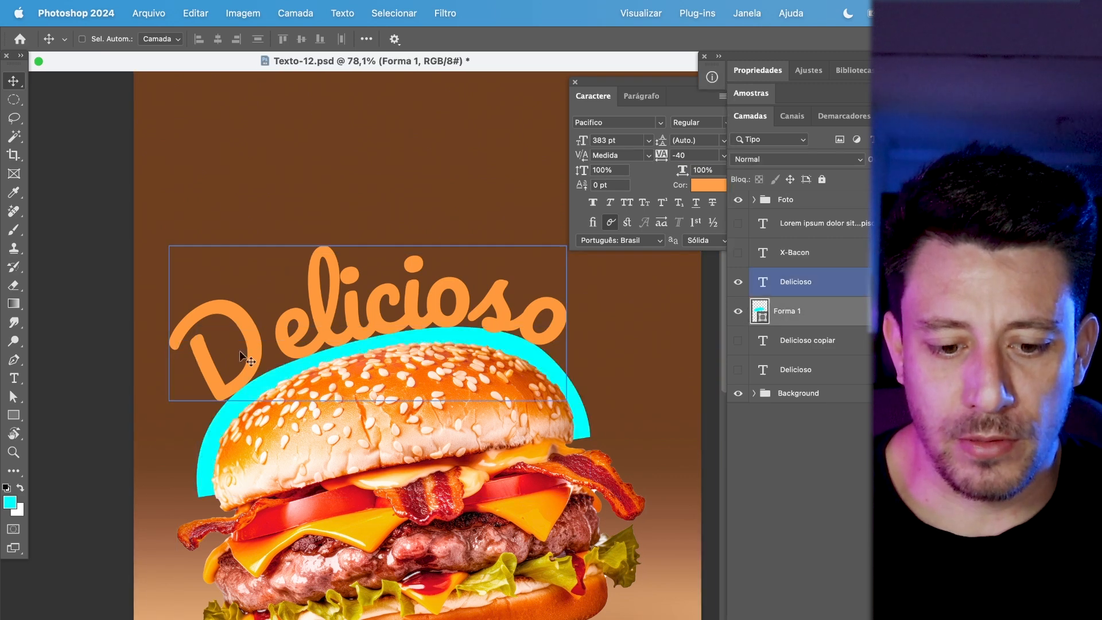
pyautogui.click(737, 310)
pyautogui.click(761, 287)
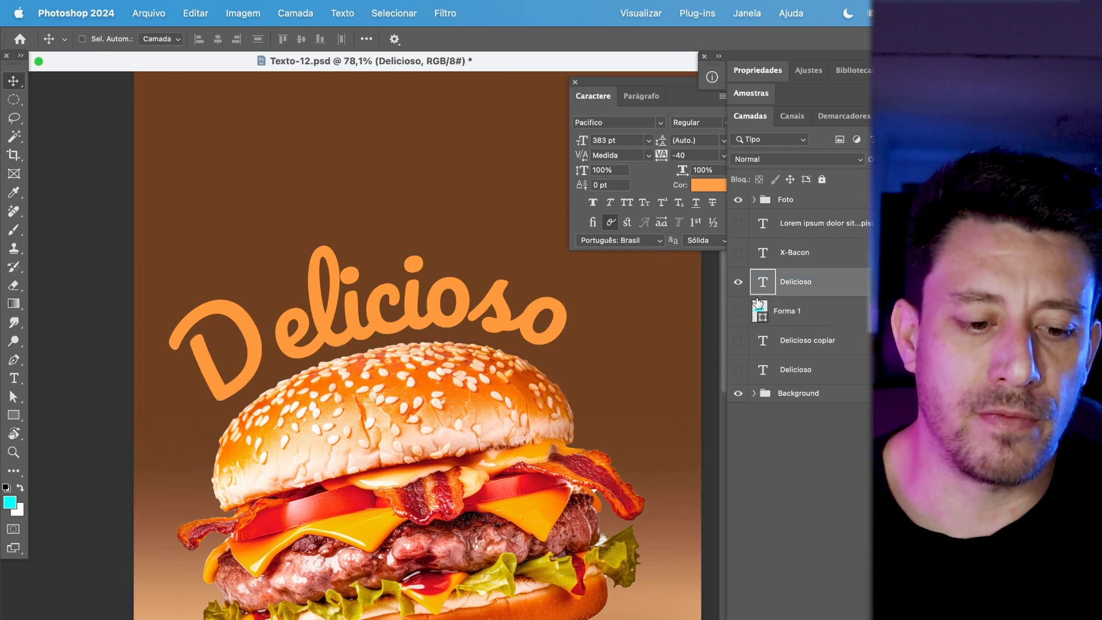
# - Adjust the "Delicioso" text path by moving its upper-left anchor point slightly with the Direct Selection tool
pyautogui.click(14, 377)
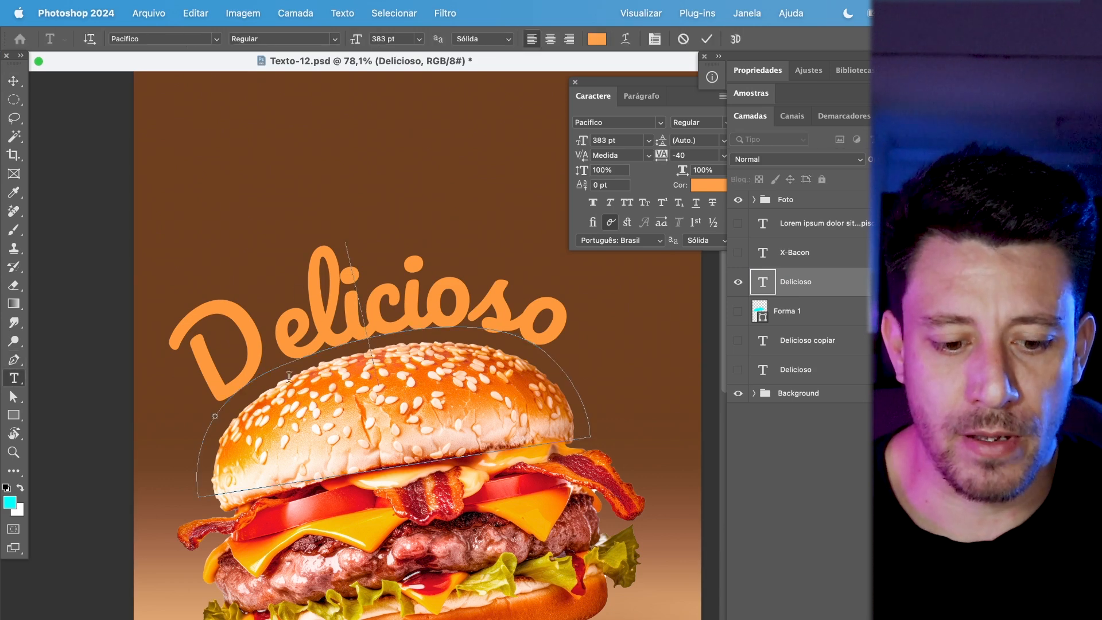
pyautogui.click(13, 400)
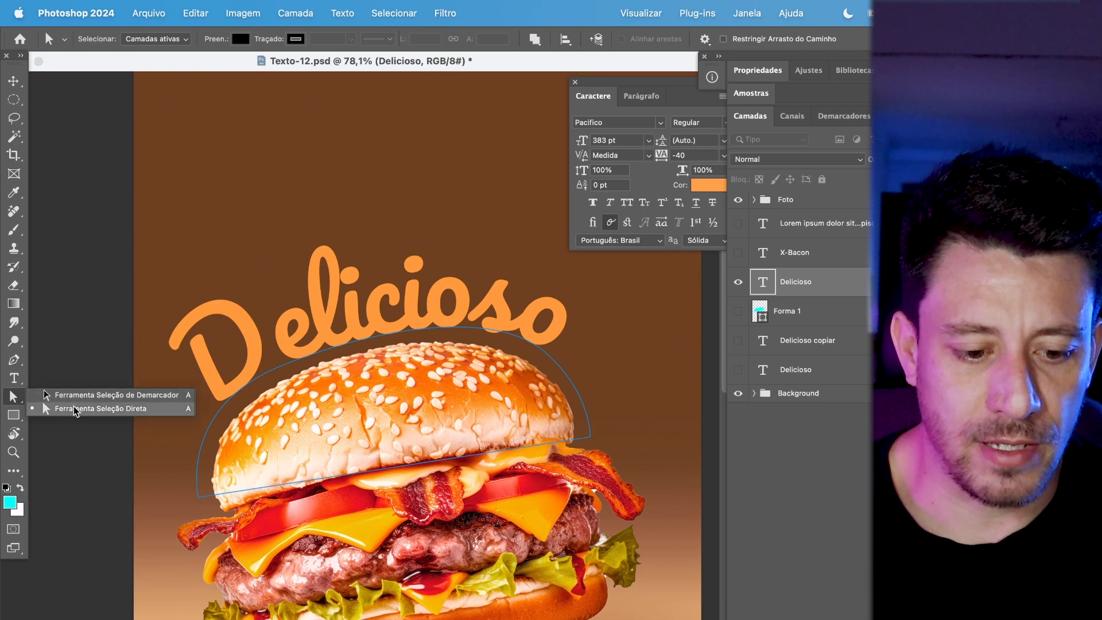
pyautogui.click(74, 409)
pyautogui.click(214, 422)
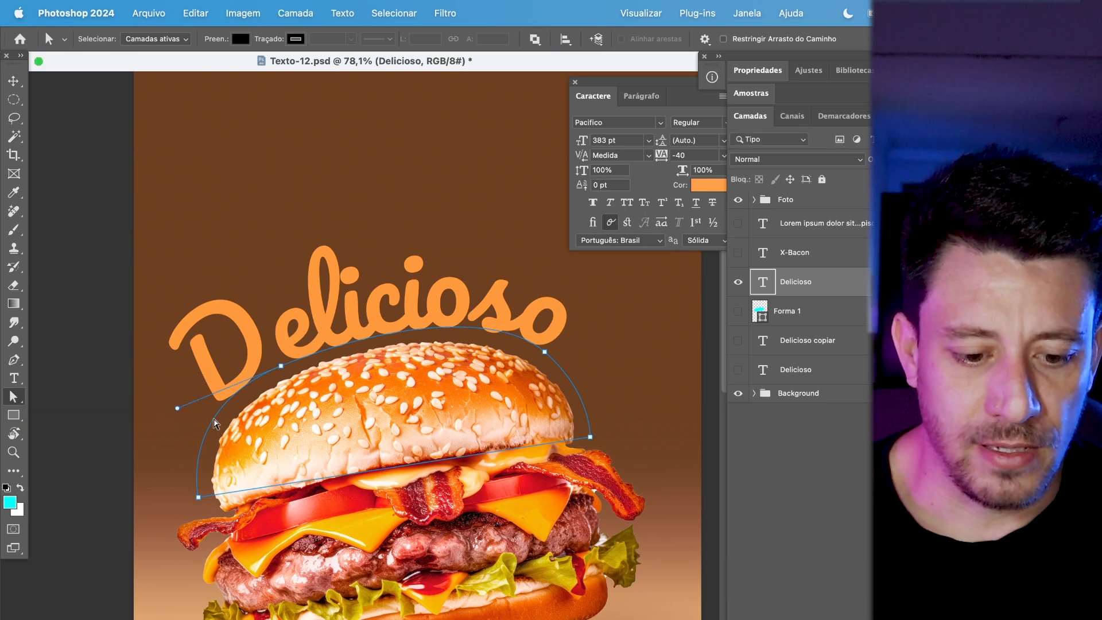
pyautogui.click(282, 366)
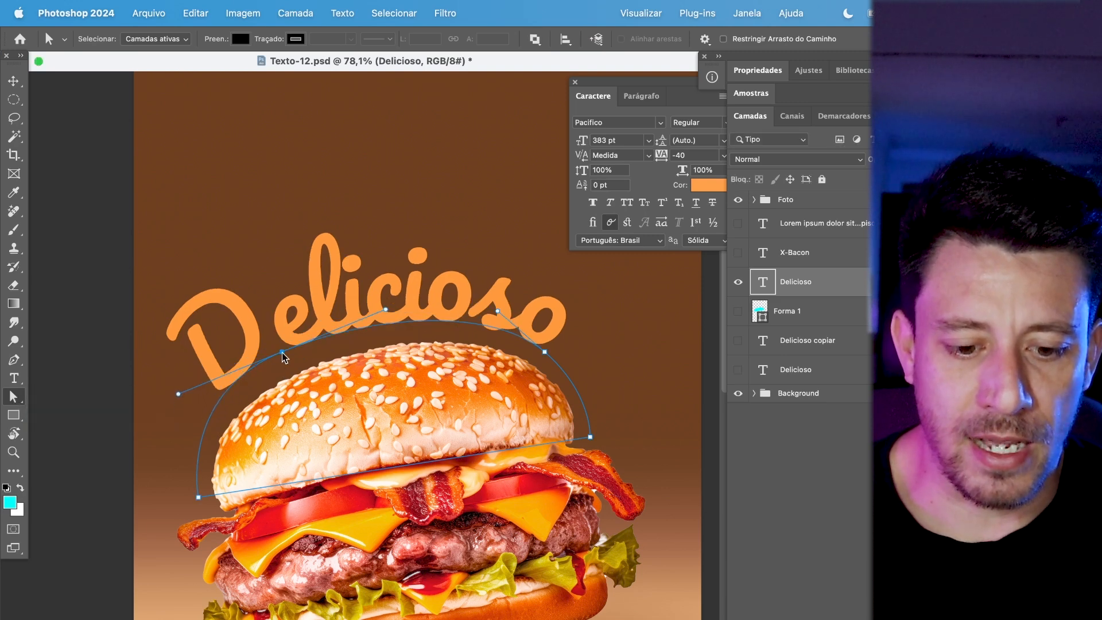
pyautogui.moveTo(285, 366); pyautogui.dragTo(288, 363)
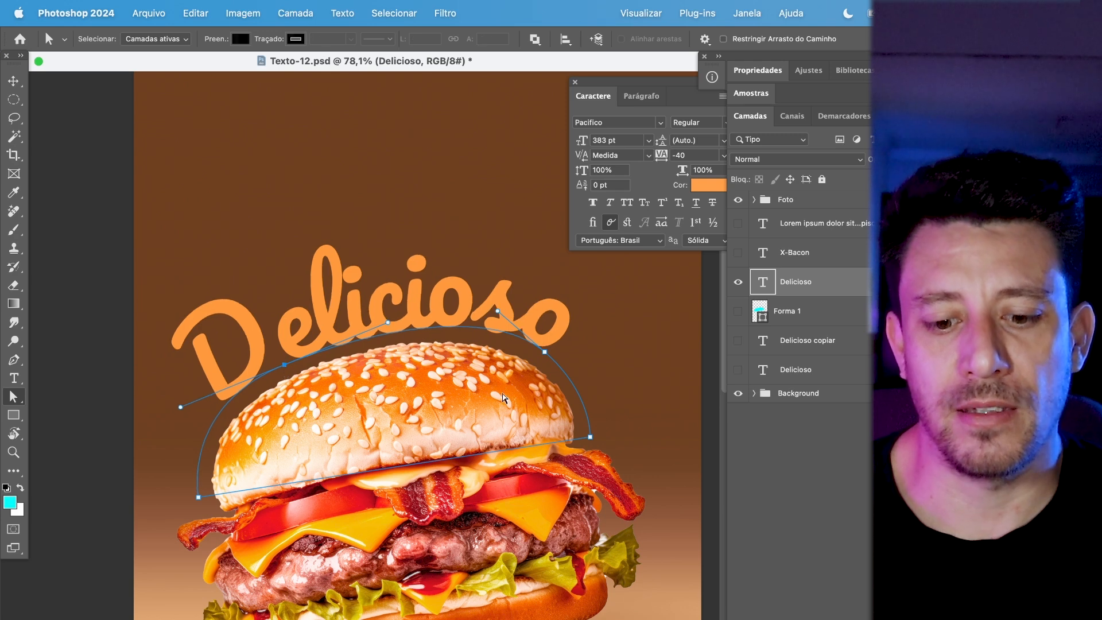
# - Refine the right side of the curved "Delicioso" text path by adjusting its upper-right anchor point and handles, and select "Forma 1"
pyautogui.moveTo(545, 357); pyautogui.dragTo(539, 355)
pyautogui.click(591, 437)
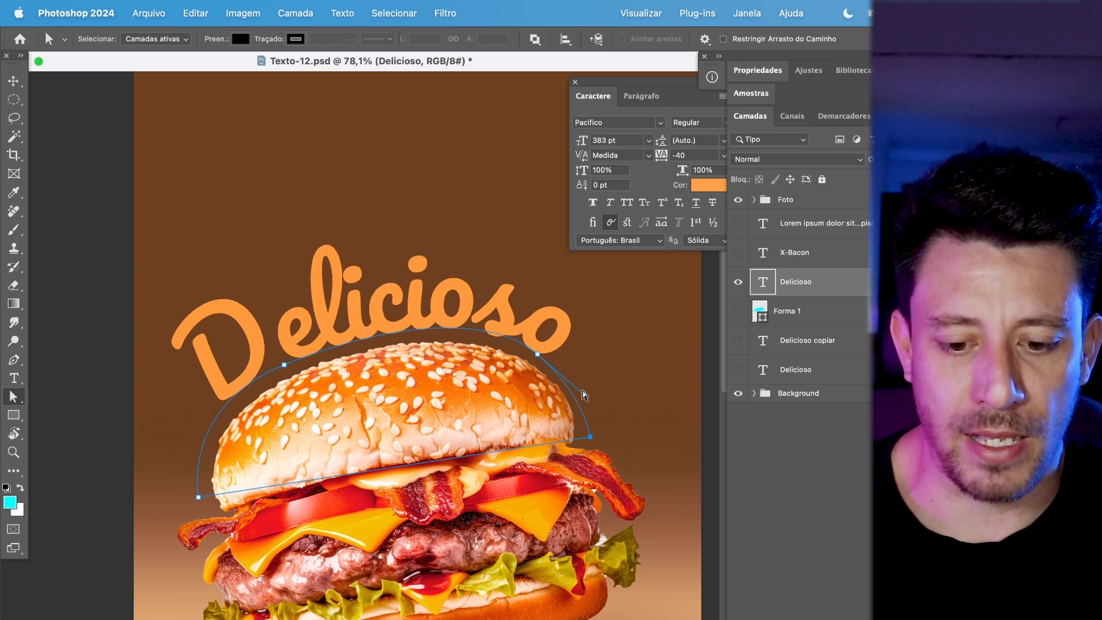
pyautogui.moveTo(587, 399); pyautogui.dragTo(590, 390)
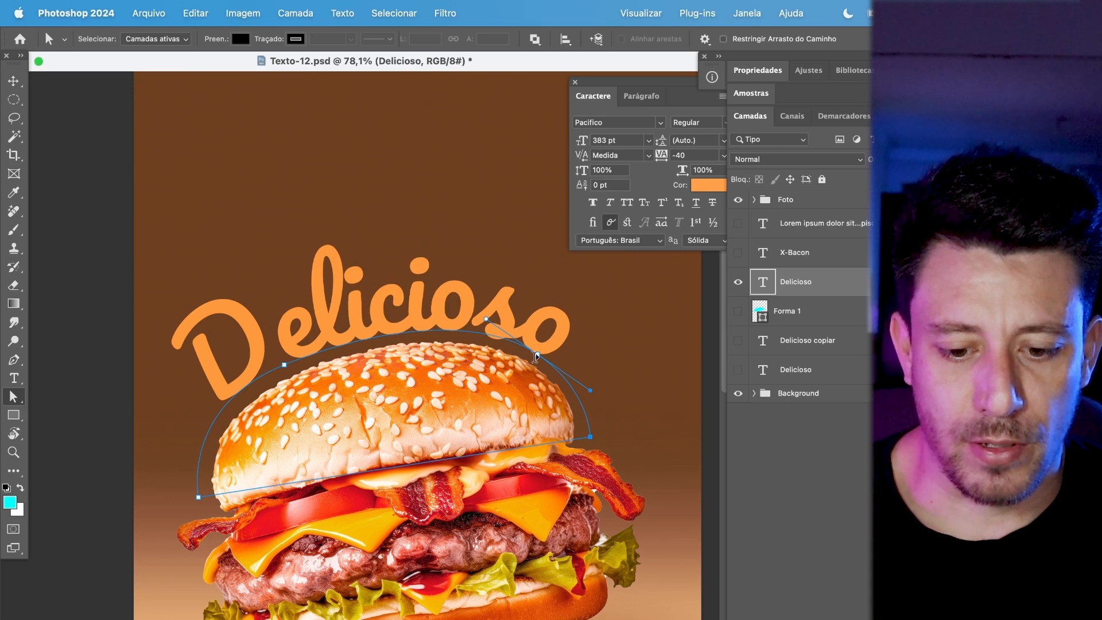
pyautogui.moveTo(486, 320); pyautogui.dragTo(483, 323)
pyautogui.press('v')
pyautogui.scroll(-1, 434, 373)
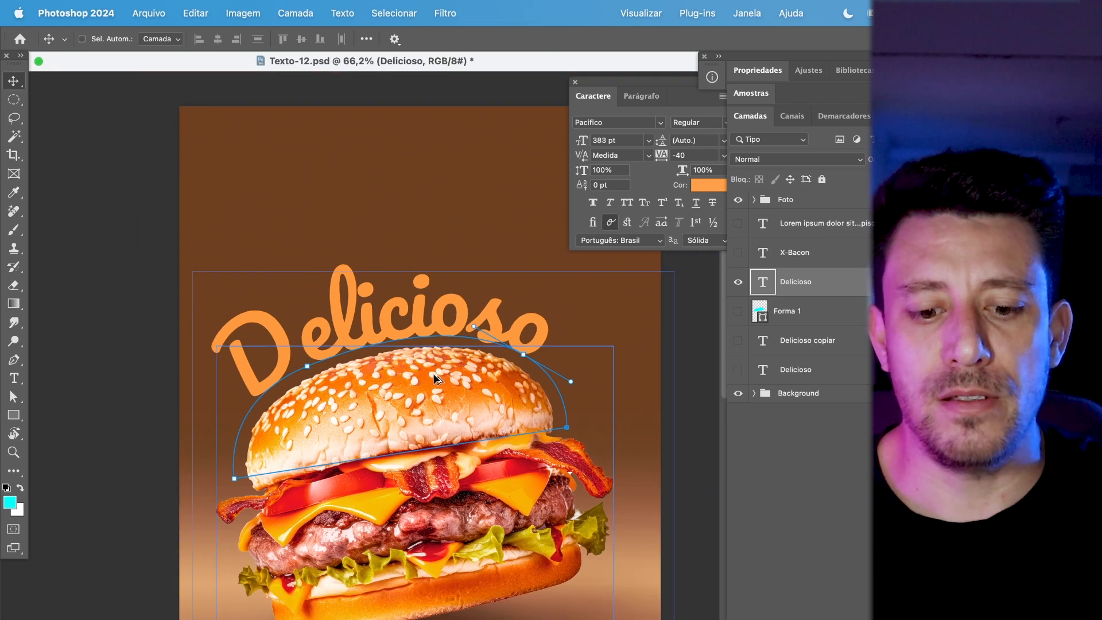
pyautogui.click(805, 322)
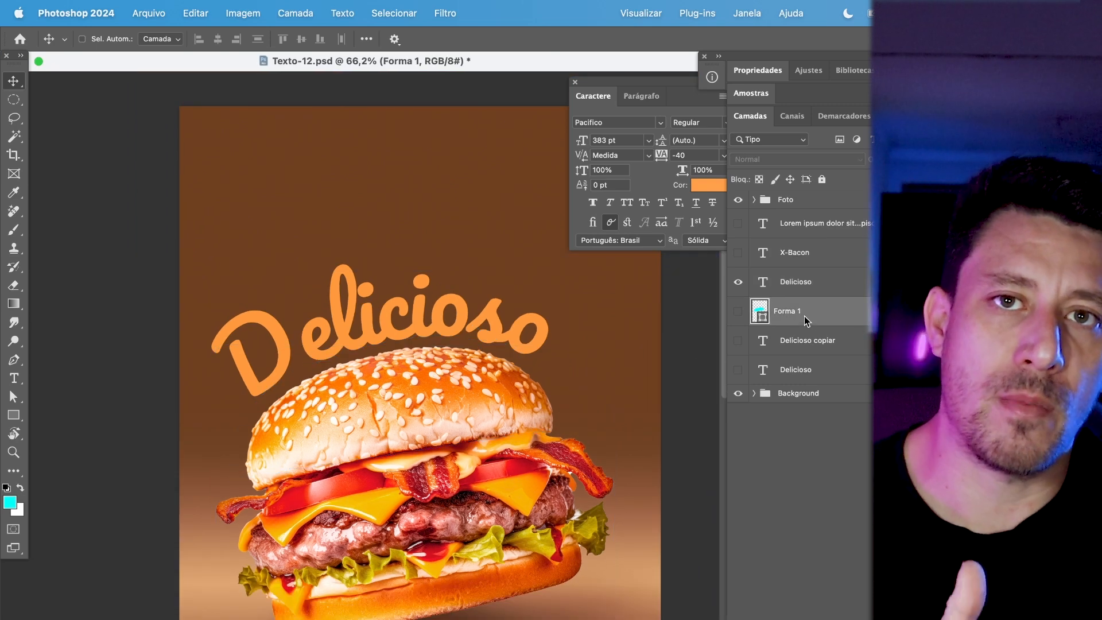
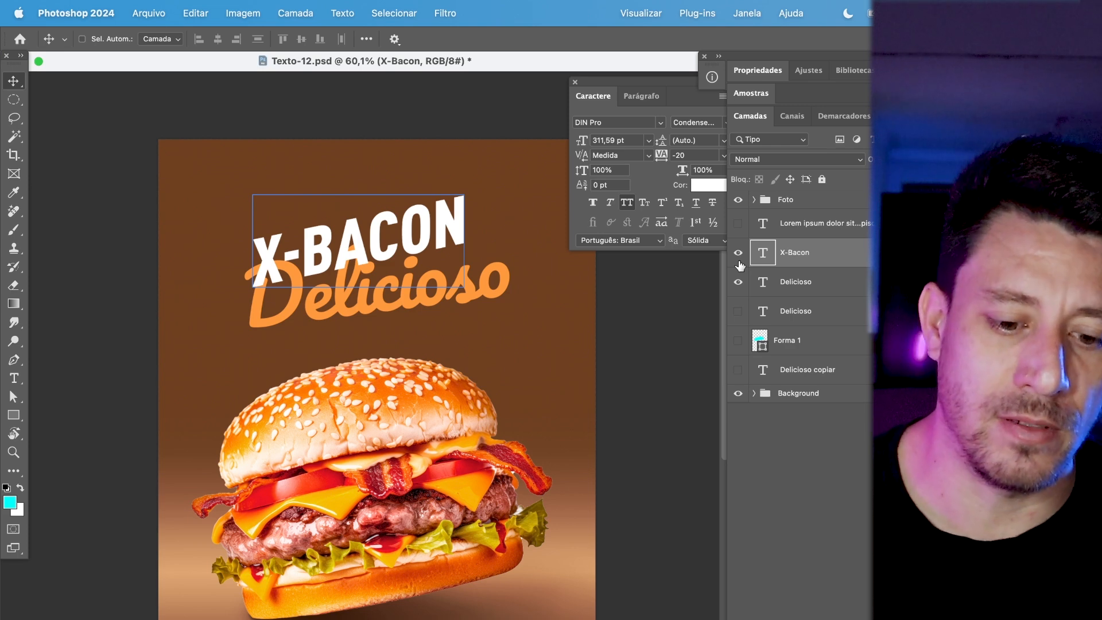
# - Move the "X-BACON" title below the straight "Delicioso" text, behind the burger, and enlarge it to 501,97 pt
pyautogui.press('t')
pyautogui.doubleClick(395, 285)
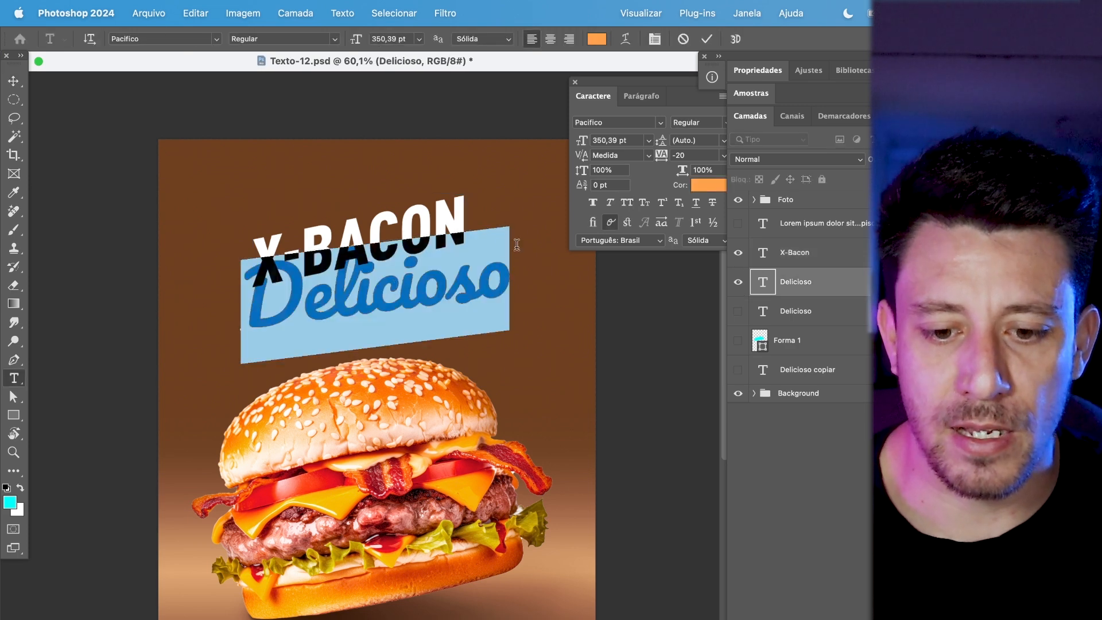
pyautogui.click(14, 80)
pyautogui.click(795, 253)
pyautogui.moveTo(428, 218); pyautogui.dragTo(427, 345)
pyautogui.press('super+t')
pyautogui.moveTo(468, 417); pyautogui.dragTo(525, 436)
pyautogui.press('Return')
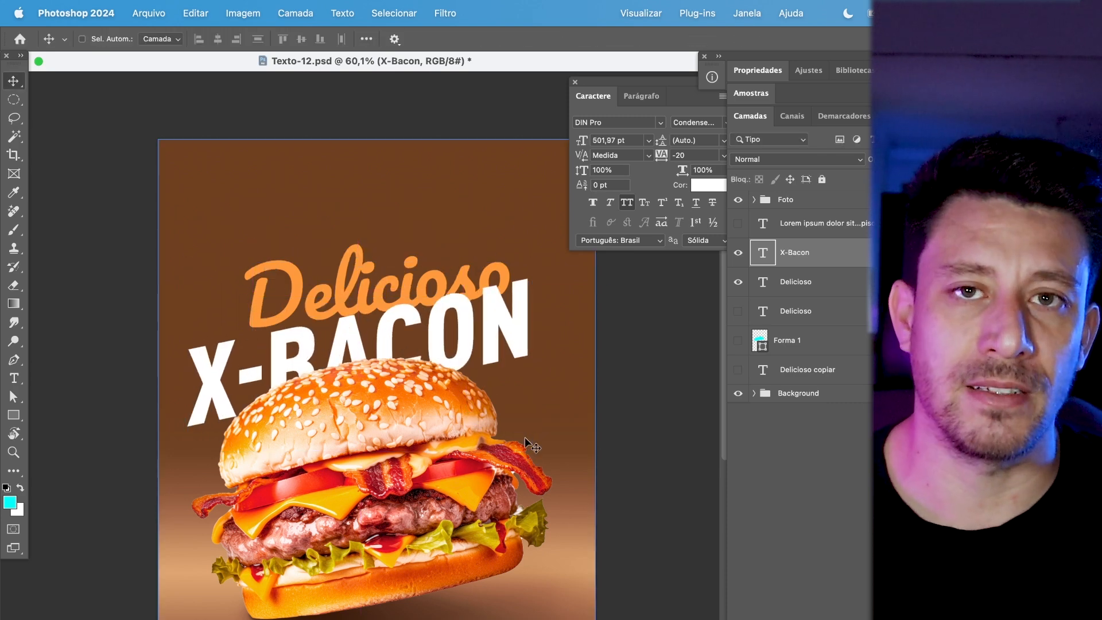
# - Nudge the "X-BACON" title slightly upward so it overlaps the lower part of "Delicioso"
pyautogui.moveTo(528, 347); pyautogui.dragTo(524, 319)
pyautogui.press('super+z')
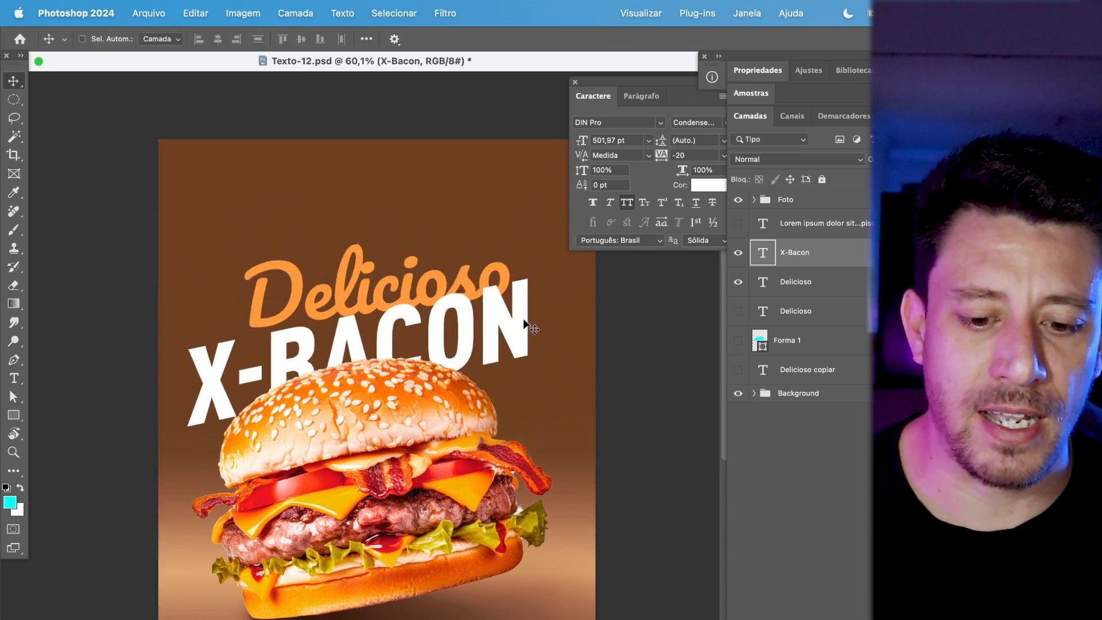
pyautogui.hotkey('shift', 'Up')
pyautogui.hotkey('shift', 'Up')
pyautogui.hotkey('shift', 'Up')
pyautogui.hotkey('shift', 'Up')
pyautogui.hotkey('shift', 'Up')
pyautogui.hotkey('shift', 'Up')
pyautogui.hotkey('shift', 'Up')
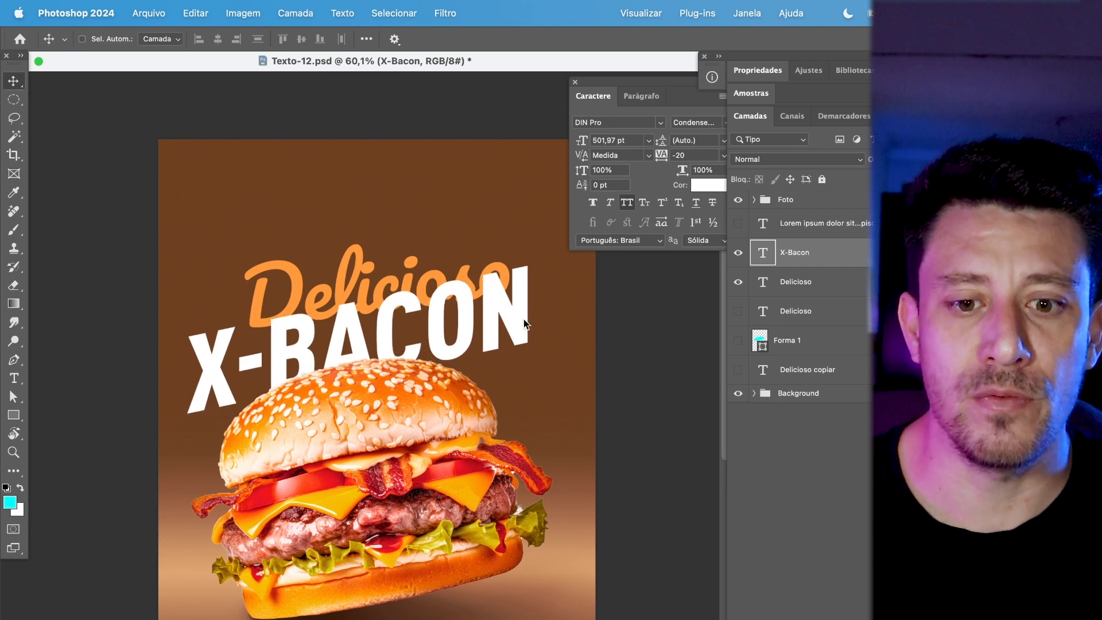
pyautogui.hotkey('shift', 'Down')
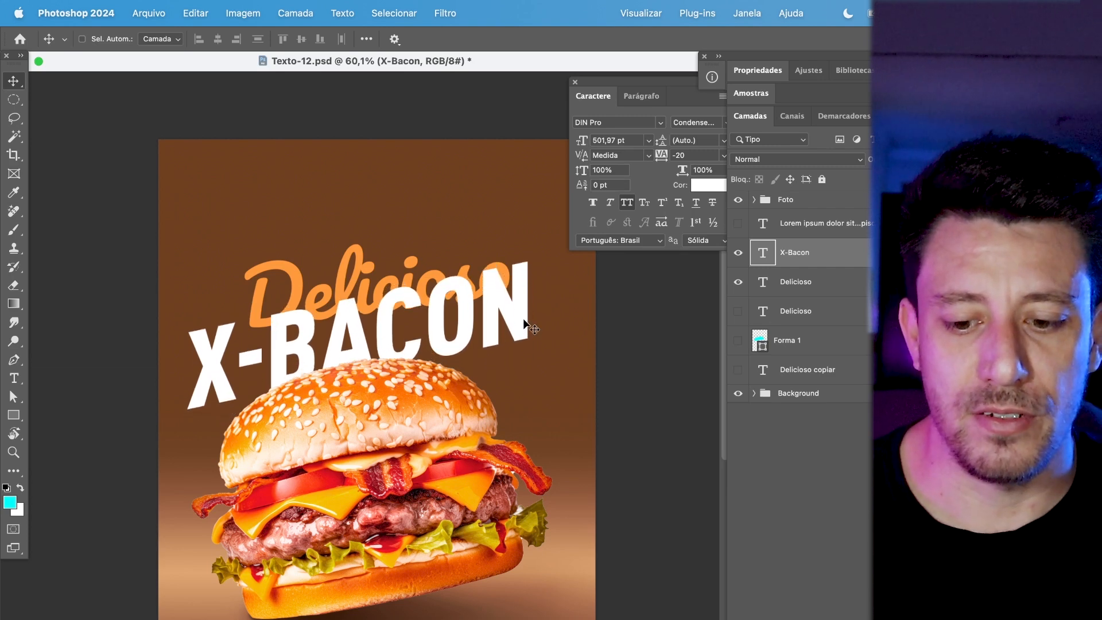
# - Raise "Delicioso" slightly above "X-BACON", and shift both titles a little to the right together
pyautogui.click(795, 284)
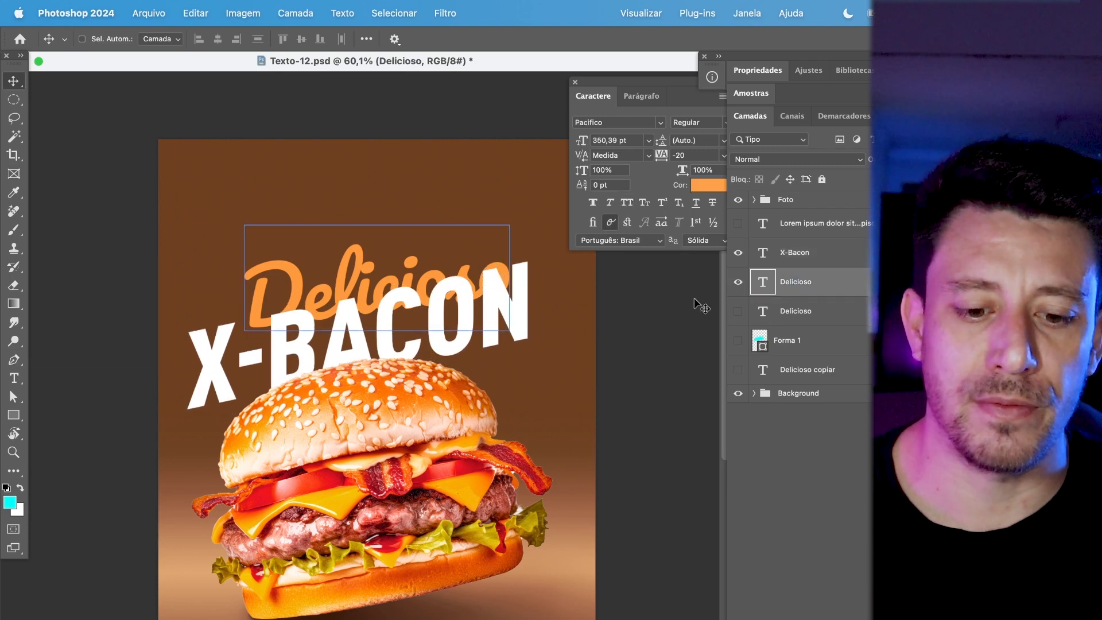
pyautogui.moveTo(469, 274); pyautogui.dragTo(471, 260)
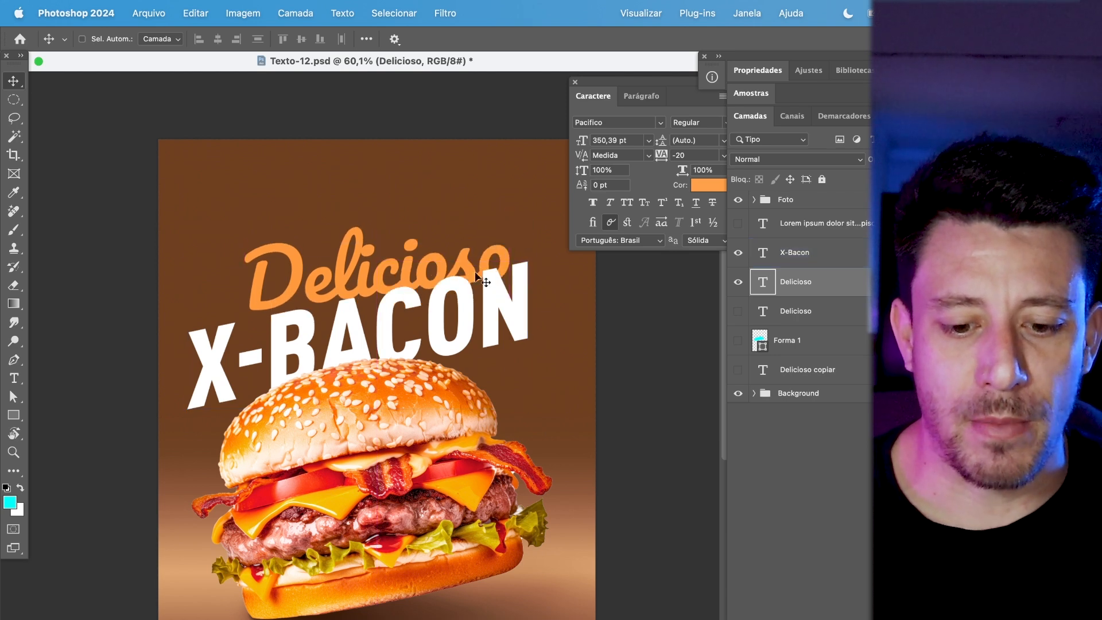
pyautogui.keyDown('shift'); pyautogui.keyDown('super'); pyautogui.click(509, 316); pyautogui.keyUp('super'); pyautogui.keyUp('shift')
pyautogui.moveTo(509, 316); pyautogui.dragTo(527, 324)
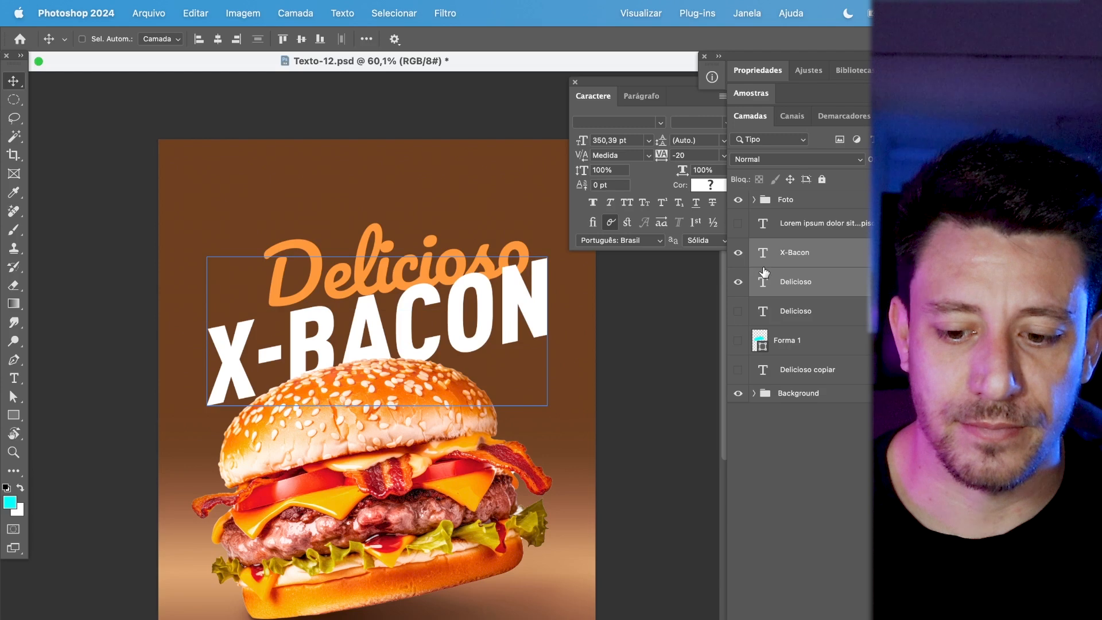
pyautogui.keyDown('super'); pyautogui.click(520, 268); pyautogui.keyUp('super')
pyautogui.moveTo(519, 269); pyautogui.dragTo(514, 269)
pyautogui.press('super+z')
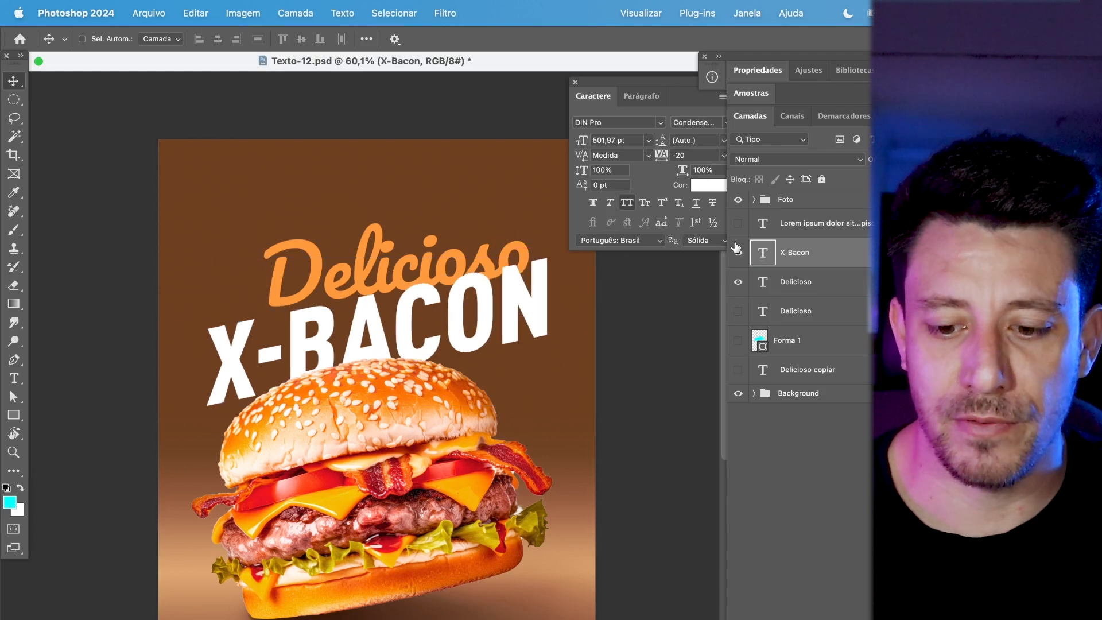
# - Shift "Delicioso" left relative to "X-BACON" and close the Character settings
pyautogui.keyDown('super'); pyautogui.click(417, 281); pyautogui.keyUp('super')
pyautogui.moveTo(418, 281); pyautogui.dragTo(406, 281)
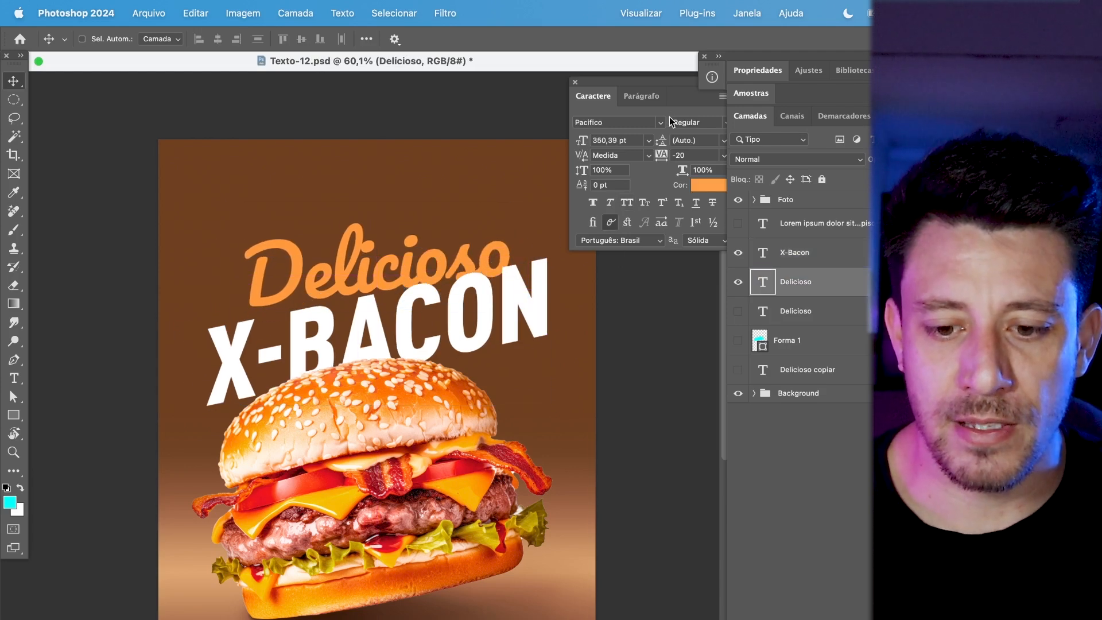
pyautogui.click(574, 82)
pyautogui.moveTo(457, 237); pyautogui.dragTo(451, 236)
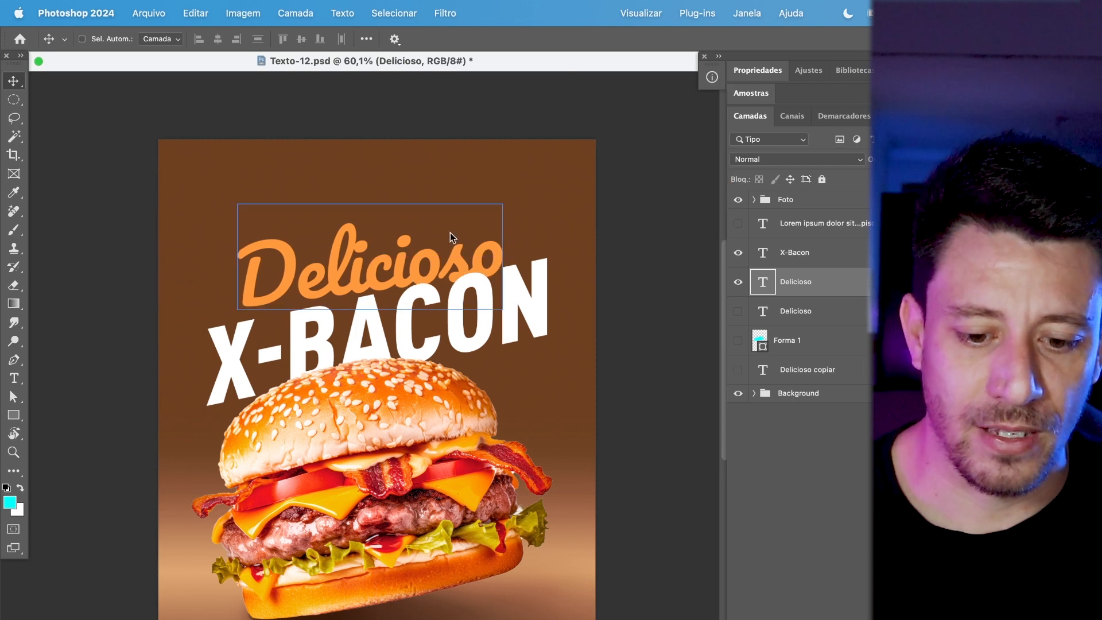
# - Nudge "Delicioso" slightly down and left to fine-tune its overlap with "X-BACON"
pyautogui.press('Down')
pyautogui.press('Down')
pyautogui.press('Down')
pyautogui.press('Down')
pyautogui.press('Down')
pyautogui.press('Down')
pyautogui.press('Left')
pyautogui.press('Left')
pyautogui.press('Left')
pyautogui.press('Left')
pyautogui.press('Left')
pyautogui.press('Left')
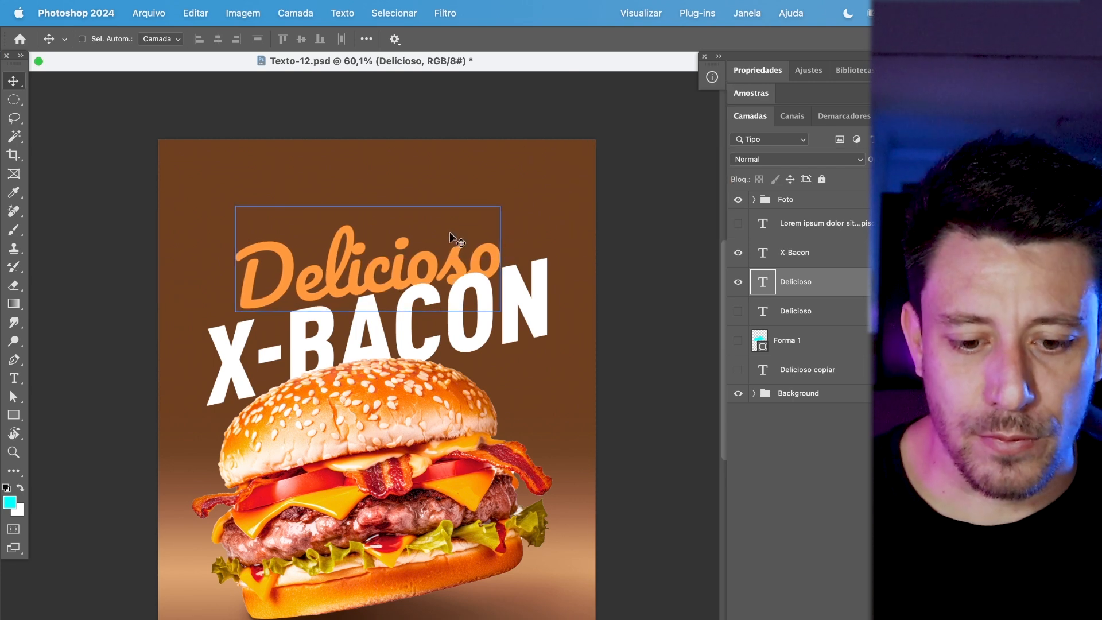
# - Open the layer style settings for the "X-Bacon" text and move the dialog off the beginning of the title
pyautogui.keyDown('super'); pyautogui.click(503, 293); pyautogui.keyUp('super')
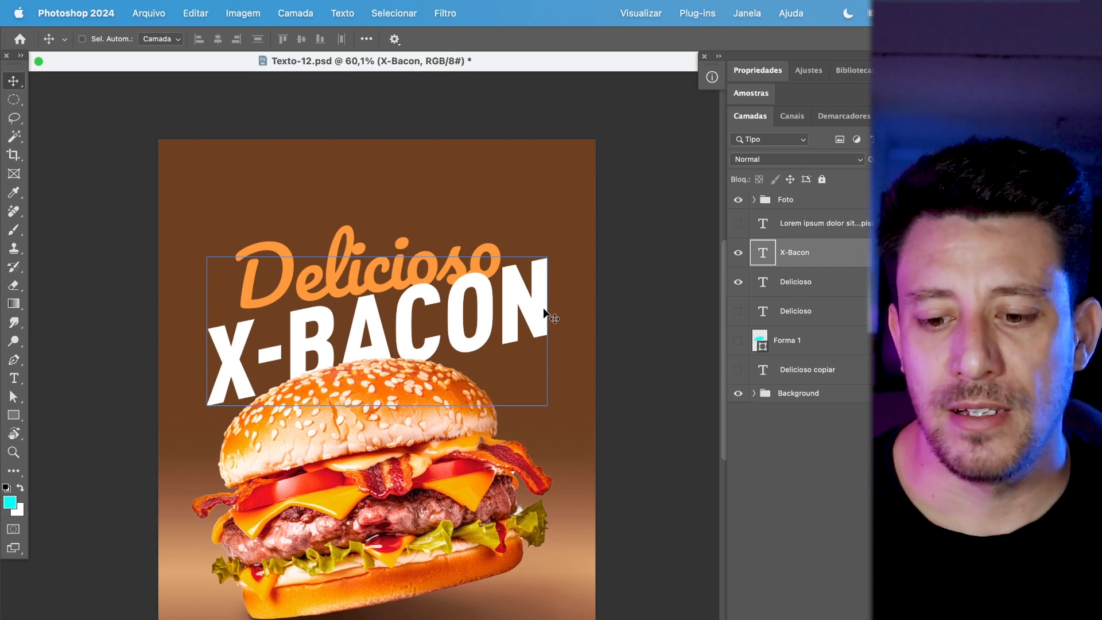
pyautogui.doubleClick(831, 262)
pyautogui.moveTo(765, 207); pyautogui.dragTo(728, 217)
pyautogui.moveTo(554, 223); pyautogui.dragTo(543, 214)
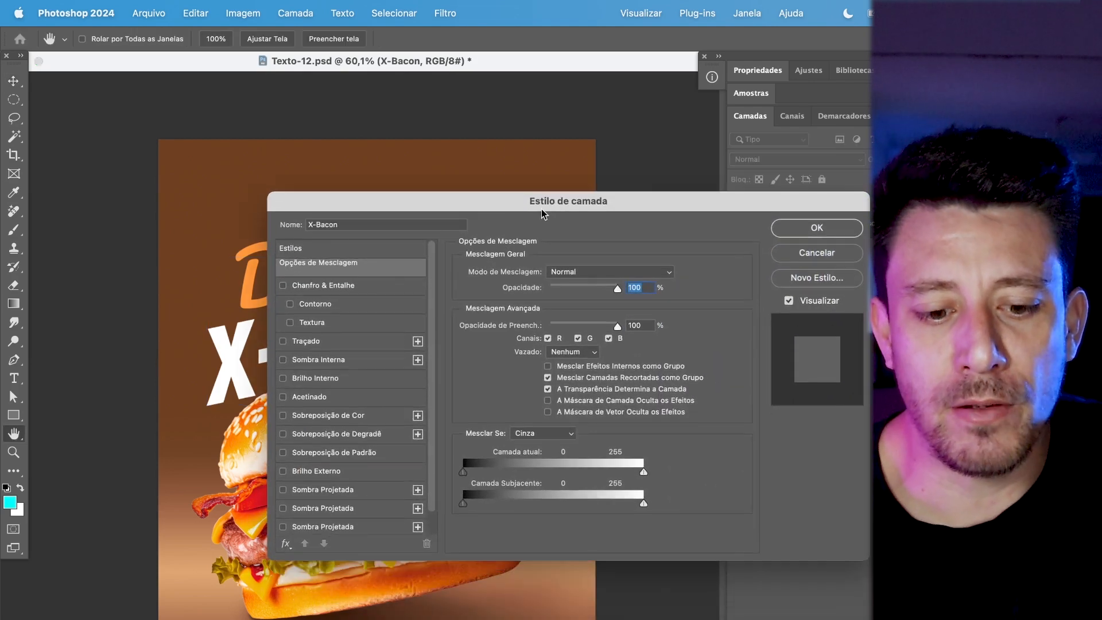
pyautogui.moveTo(434, 222); pyautogui.dragTo(511, 113)
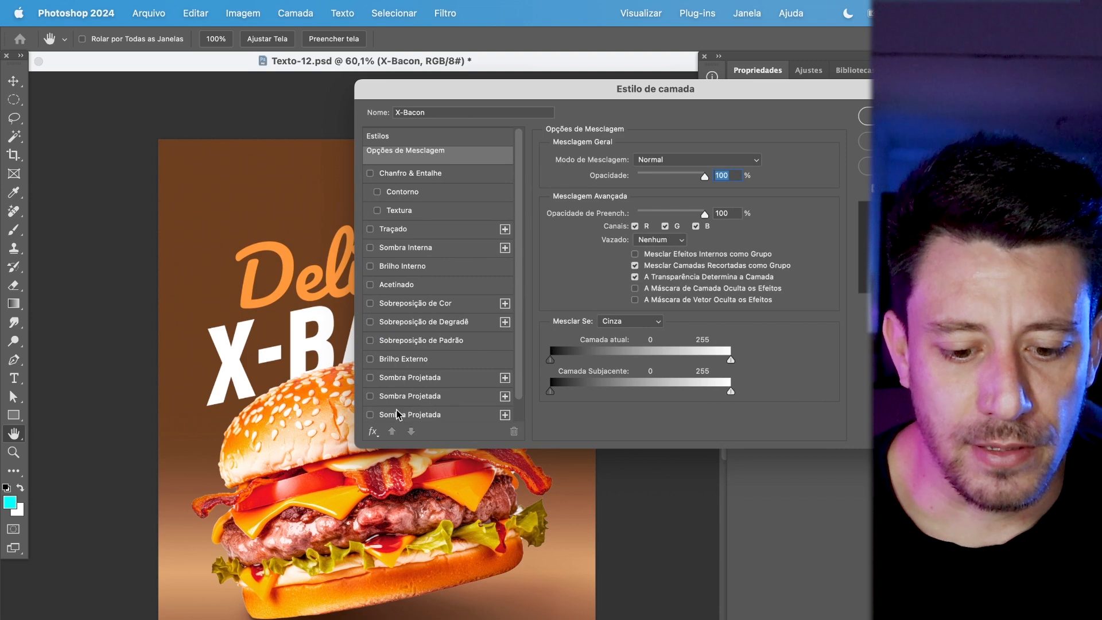
# - Delete the two extra Drop Shadow entries from the "X-Bacon" style and enable the remaining one
pyautogui.click(465, 417)
pyautogui.click(514, 431)
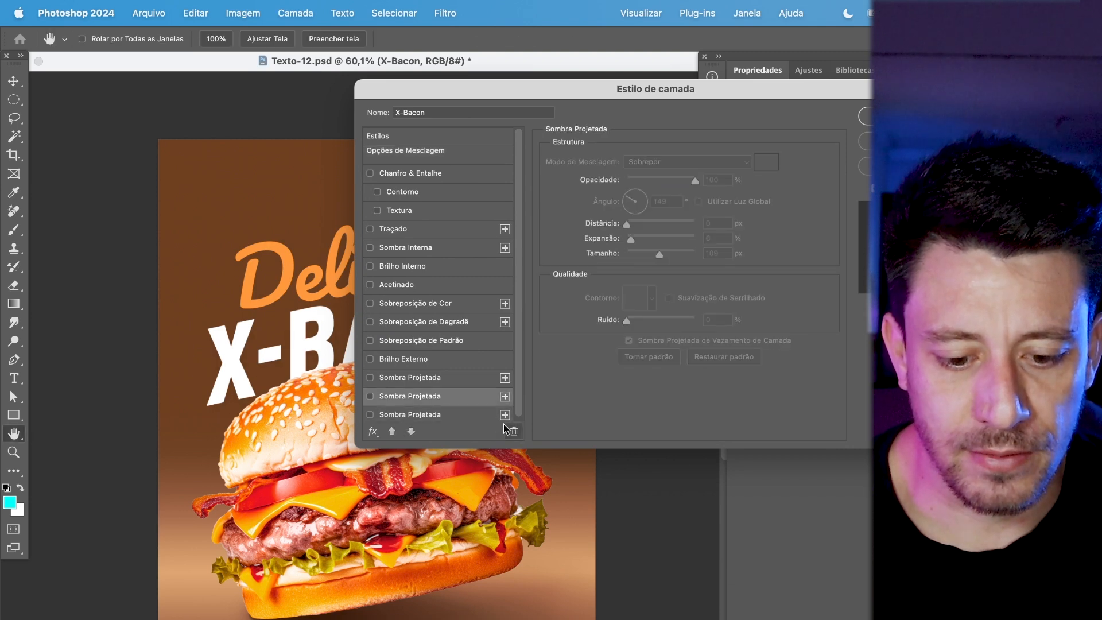
pyautogui.click(514, 431)
pyautogui.click(514, 431)
pyautogui.click(370, 377)
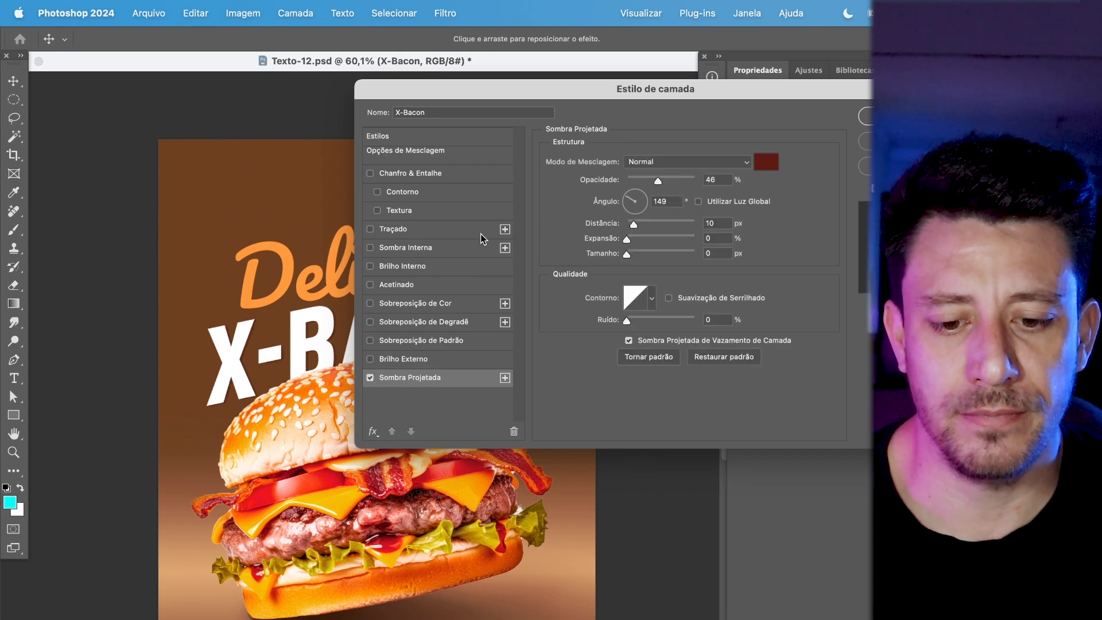
# - Move the layer style dialog further clear of the title and raise the drop shadow's opacity to 93%, keeping Normal blending
pyautogui.moveTo(560, 95); pyautogui.dragTo(721, 173)
pyautogui.moveTo(778, 258); pyautogui.dragTo(811, 258)
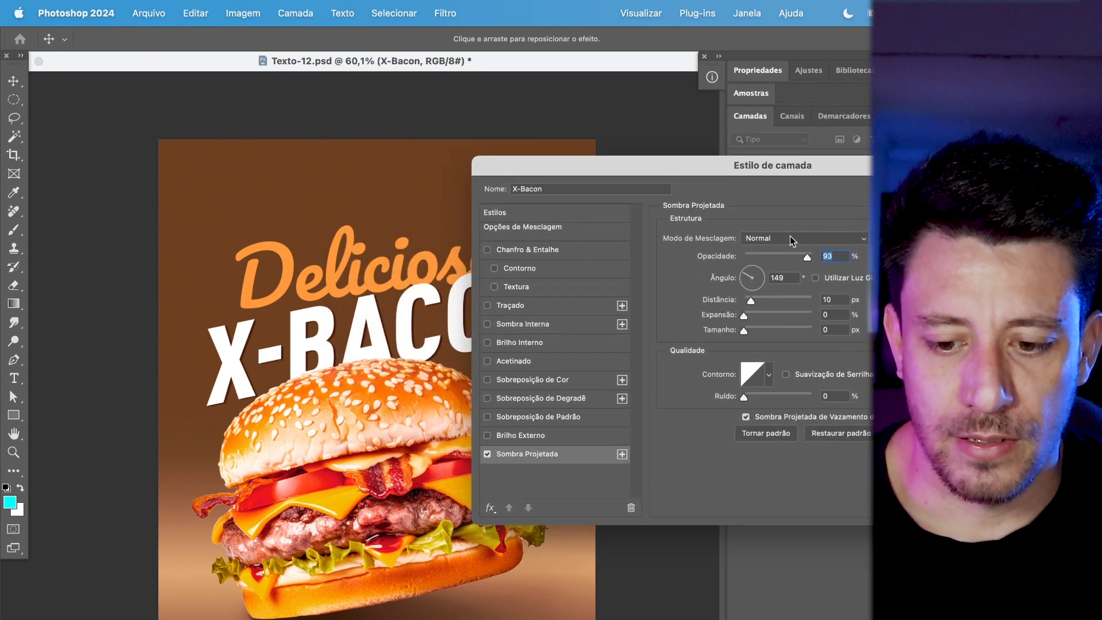
pyautogui.click(783, 241)
pyautogui.click(778, 242)
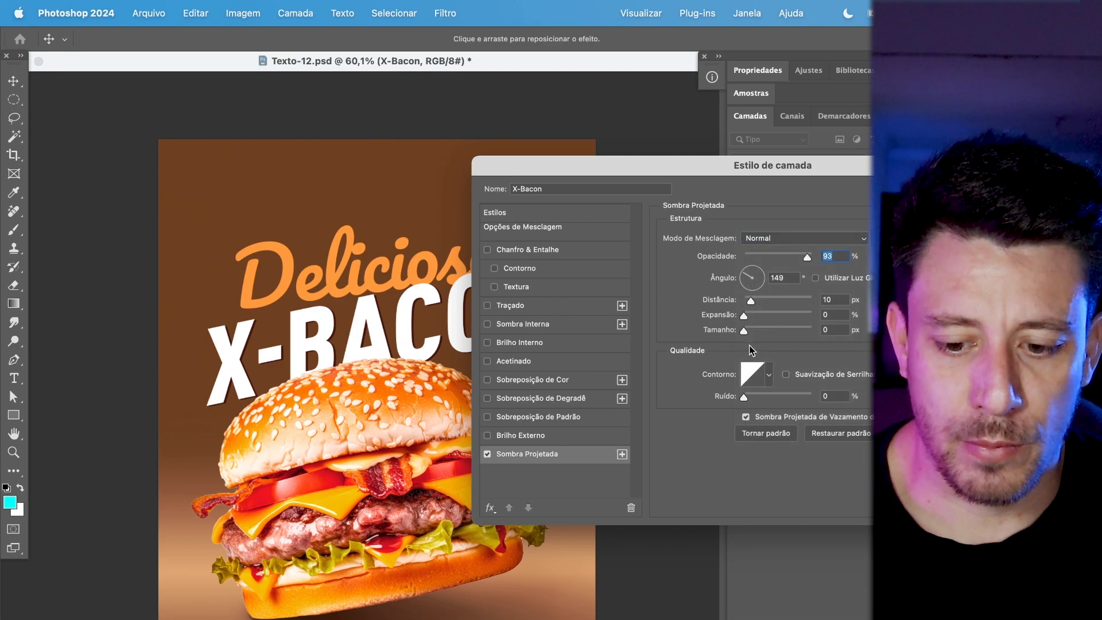
# - Set the "X-Bacon" drop shadow's distance to 65 px, angle to 130°, spread to 11% and size to 18 px
pyautogui.moveTo(752, 301); pyautogui.dragTo(775, 301)
pyautogui.scroll(10, 295, 390)
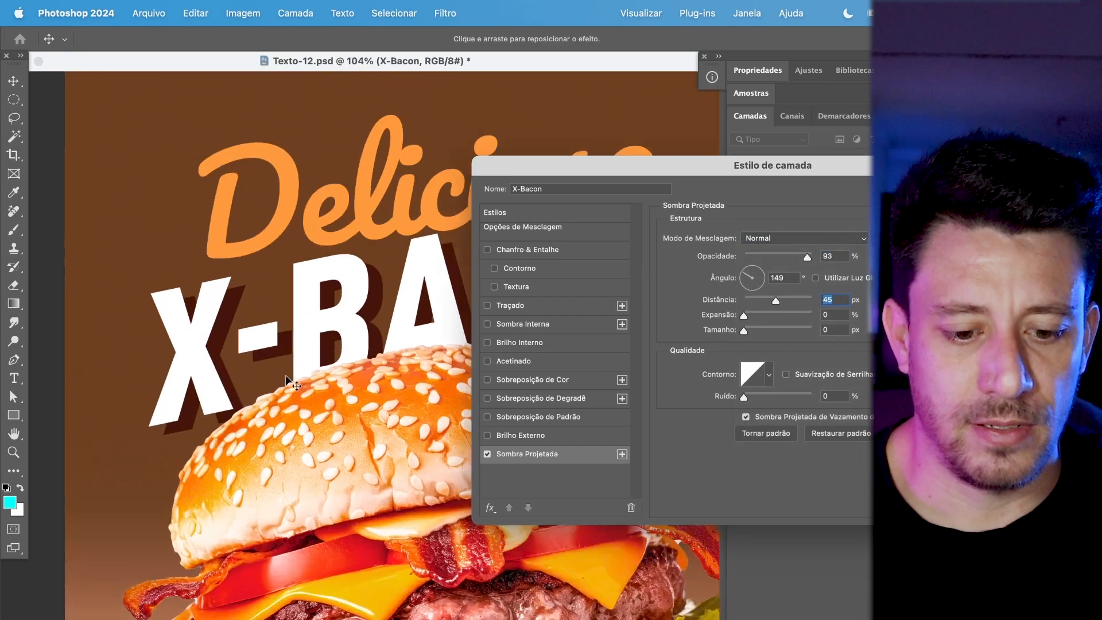
pyautogui.moveTo(294, 390); pyautogui.dragTo(321, 392)
pyautogui.moveTo(775, 307); pyautogui.dragTo(779, 311)
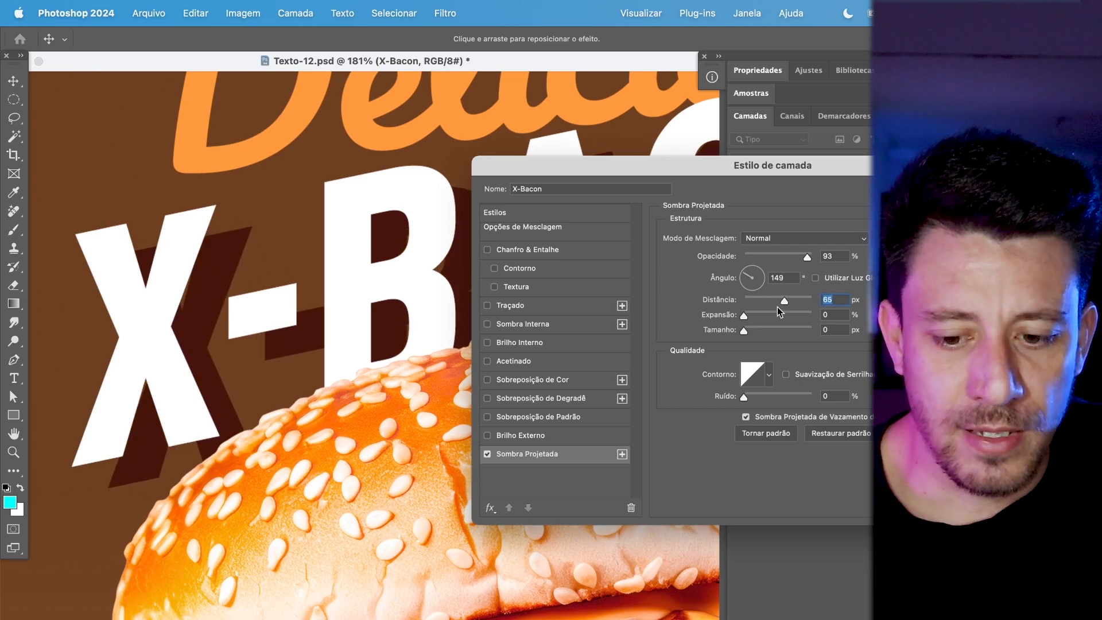
pyautogui.moveTo(750, 275); pyautogui.dragTo(746, 276)
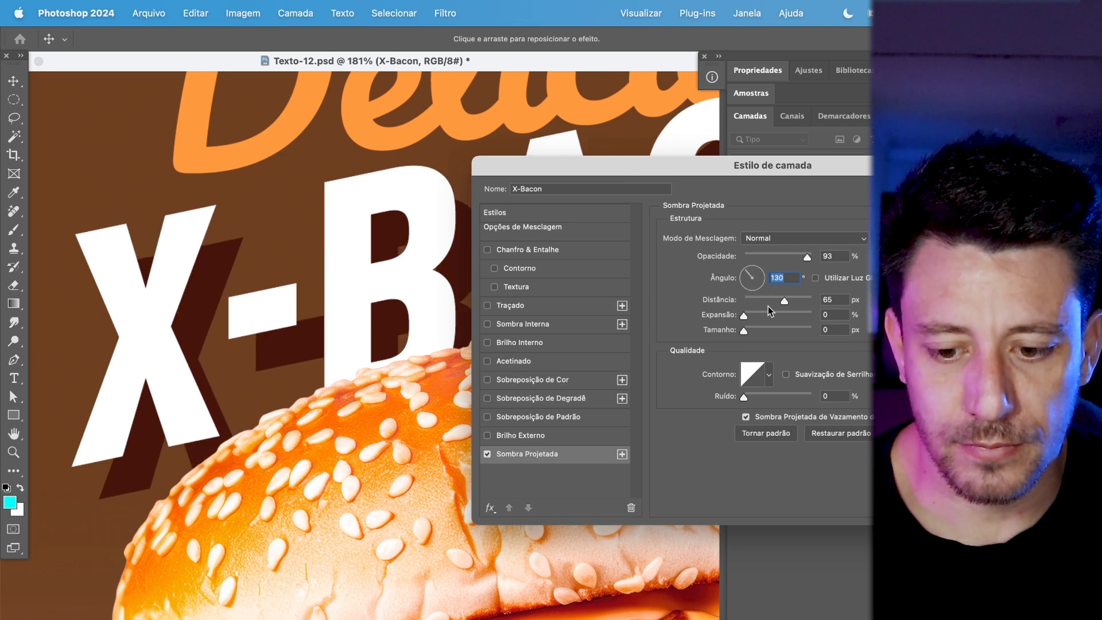
pyautogui.moveTo(774, 316); pyautogui.dragTo(753, 325)
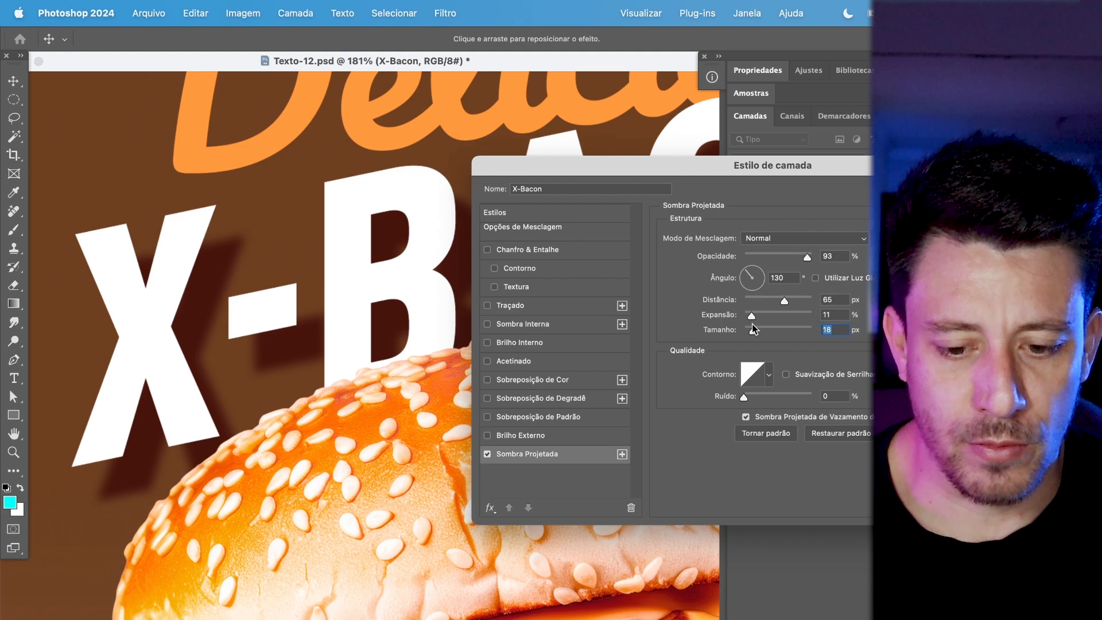
# - Change the drop shadow's blend mode to Multiply (Multiplicação)
pyautogui.click(814, 238)
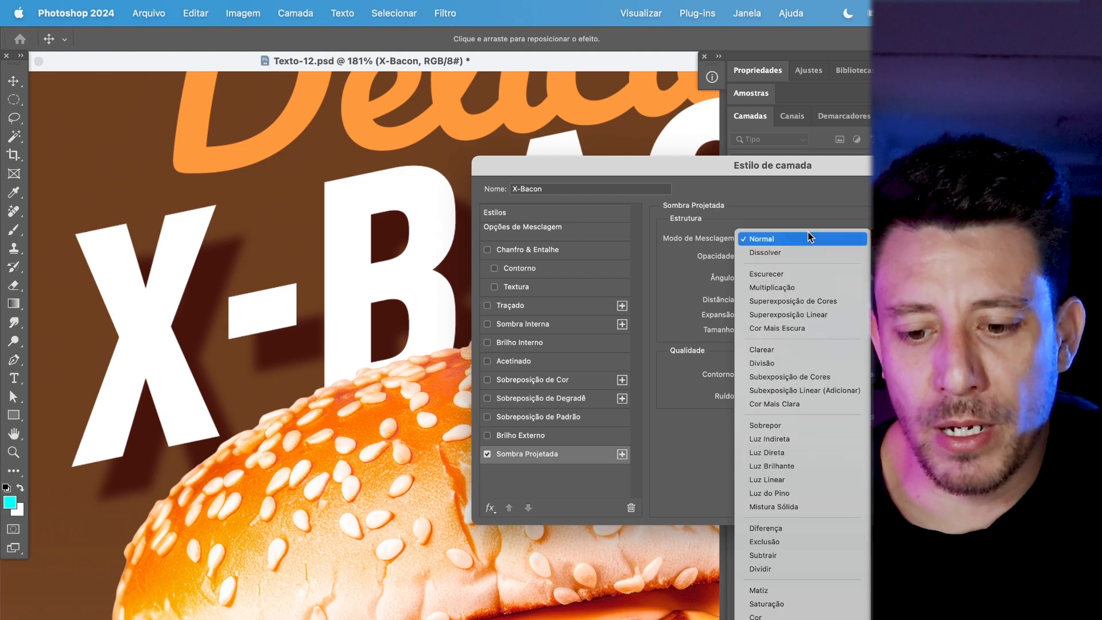
pyautogui.click(789, 237)
pyautogui.click(789, 236)
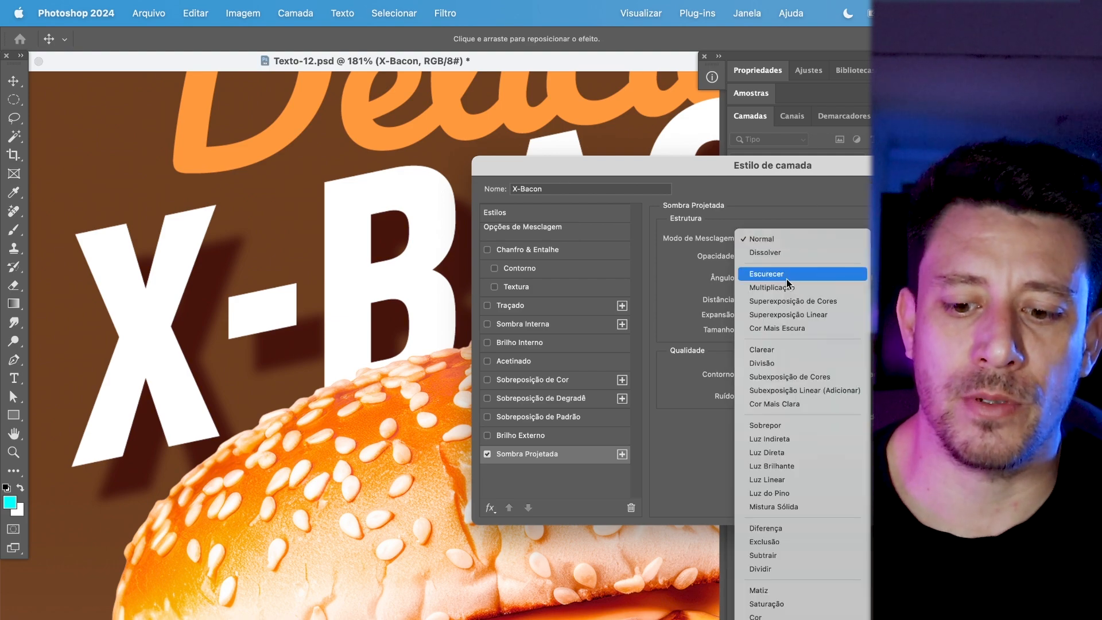
pyautogui.click(789, 288)
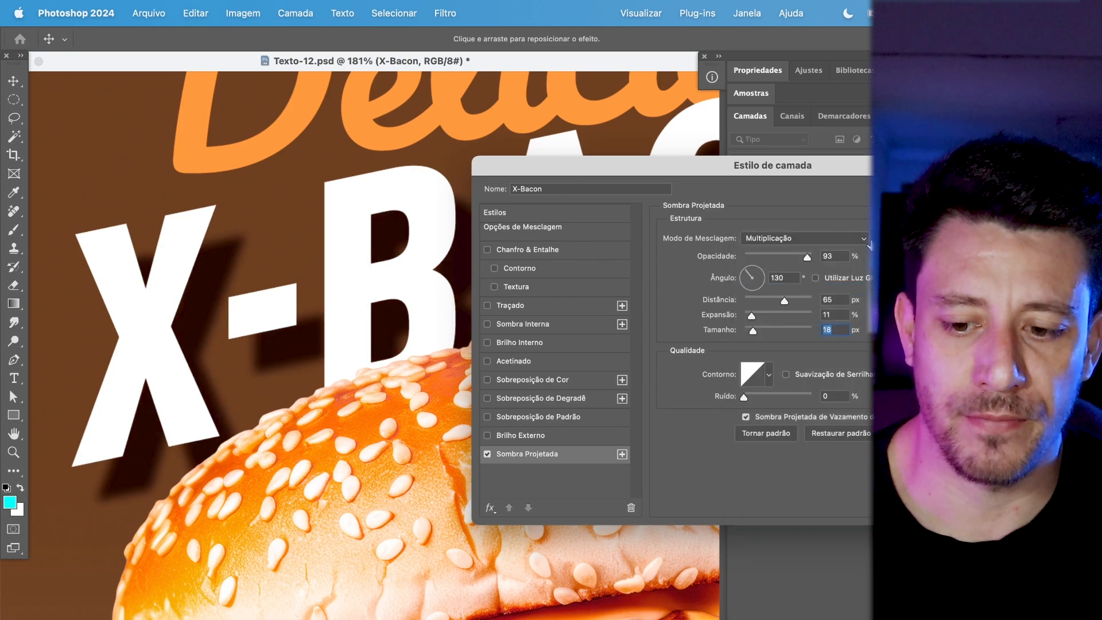
# - Sample the brown background for the shadow colour, adjust it to 6a4324, and lower the shadow's opacity to 46%
pyautogui.click(869, 241)
pyautogui.click(305, 244)
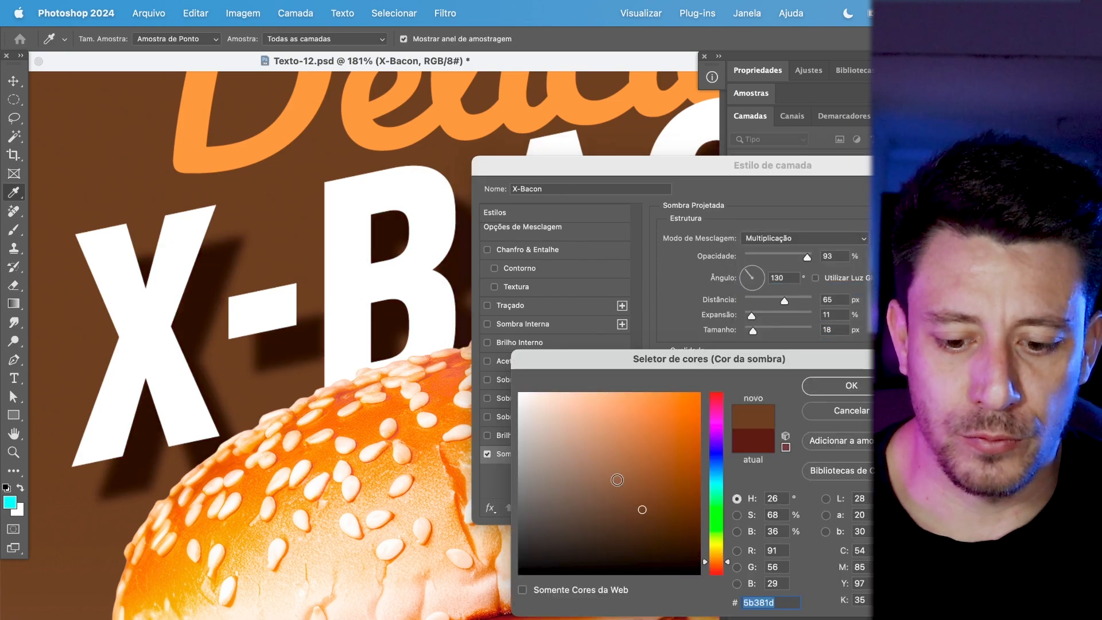
pyautogui.moveTo(643, 510); pyautogui.dragTo(639, 495)
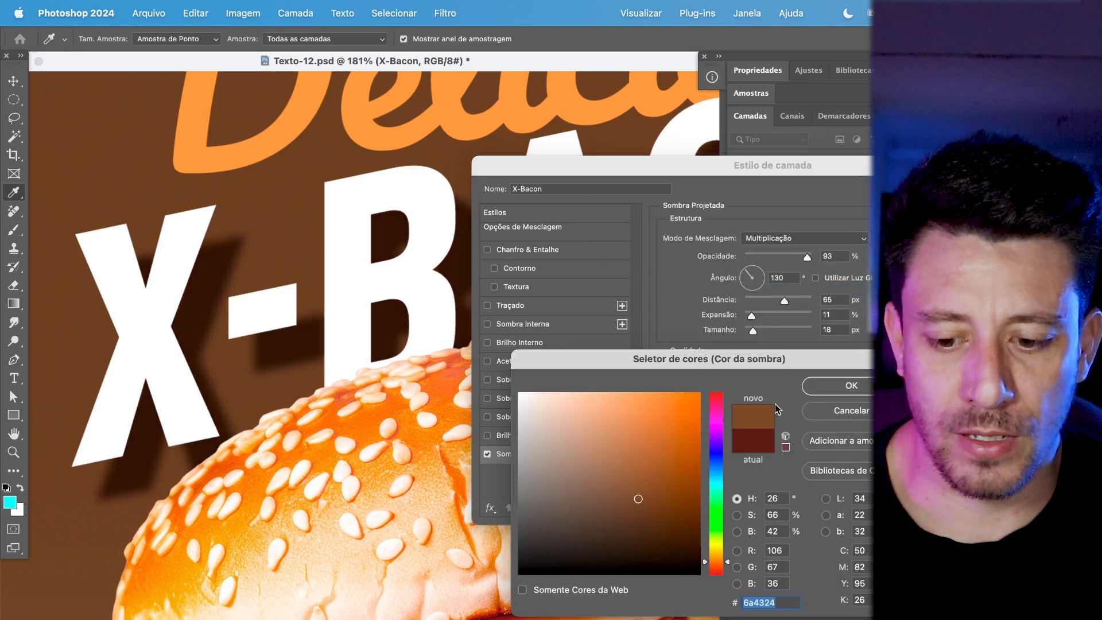
pyautogui.click(818, 391)
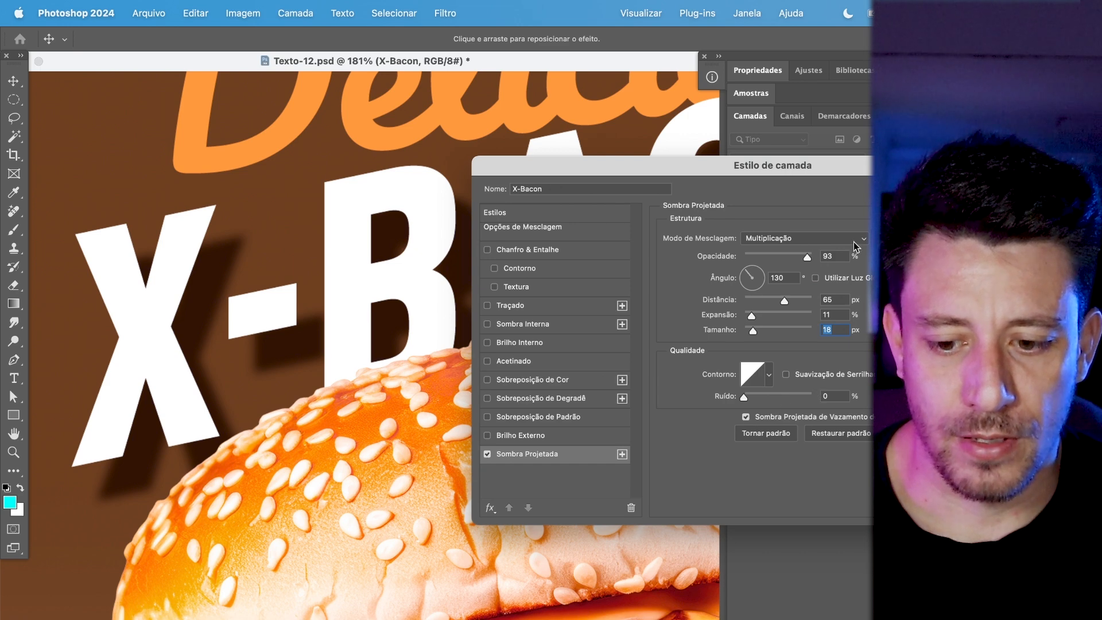
pyautogui.moveTo(807, 258); pyautogui.dragTo(777, 262)
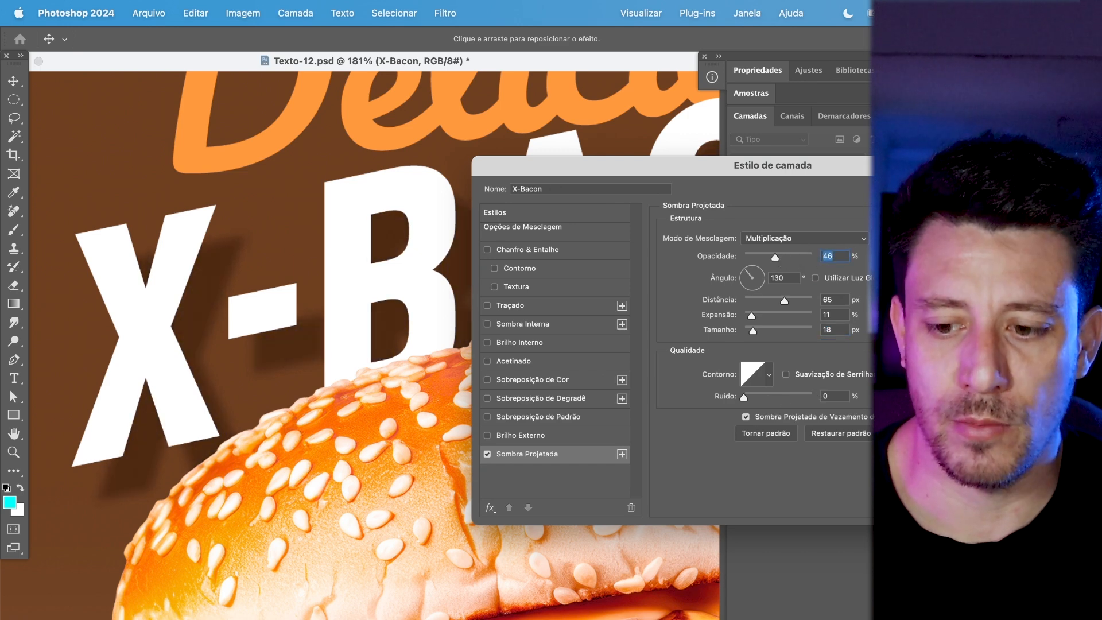
# - Apply the drop shadow settings to the "X-Bacon" title
pyautogui.press('Return')
pyautogui.scroll(-10, 352, 315)
pyautogui.scroll(5, 352, 315)
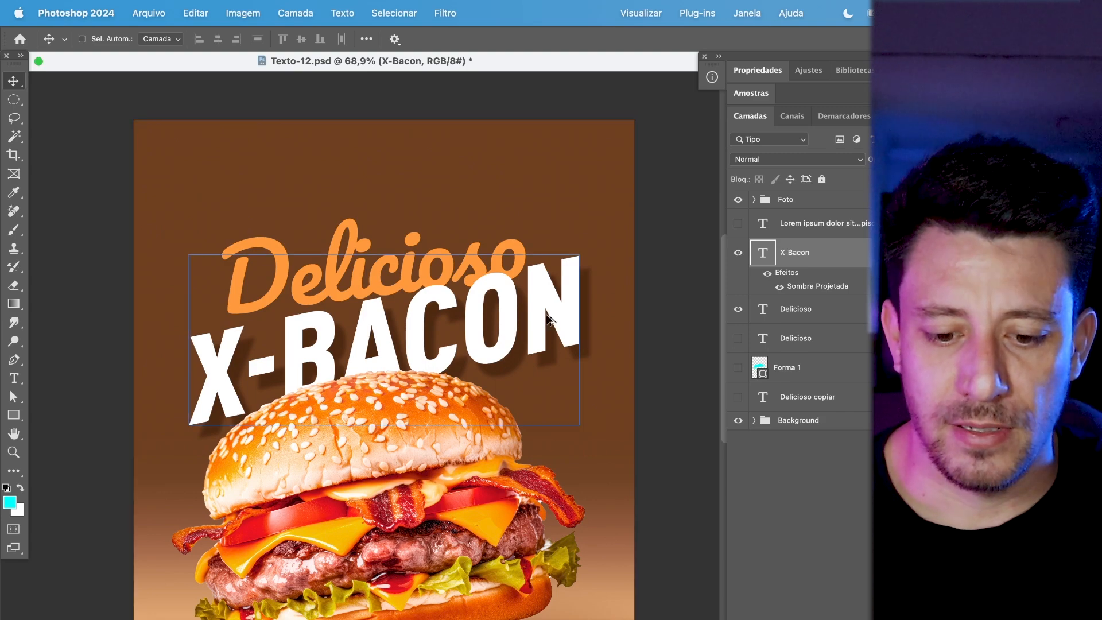
pyautogui.scroll(5, 557, 332)
# - Reopen the "X-Bacon" layer style, move the dialog clear of the title and enable Bevel & Emboss (Chanfro & Entalhe)
pyautogui.doubleClick(839, 253)
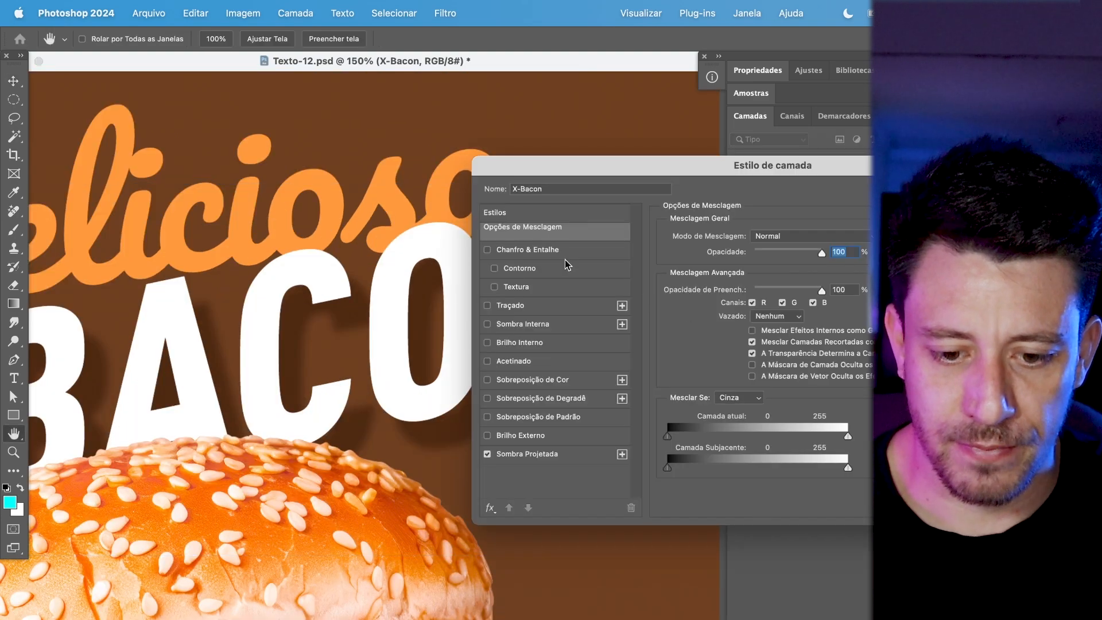
pyautogui.click(527, 454)
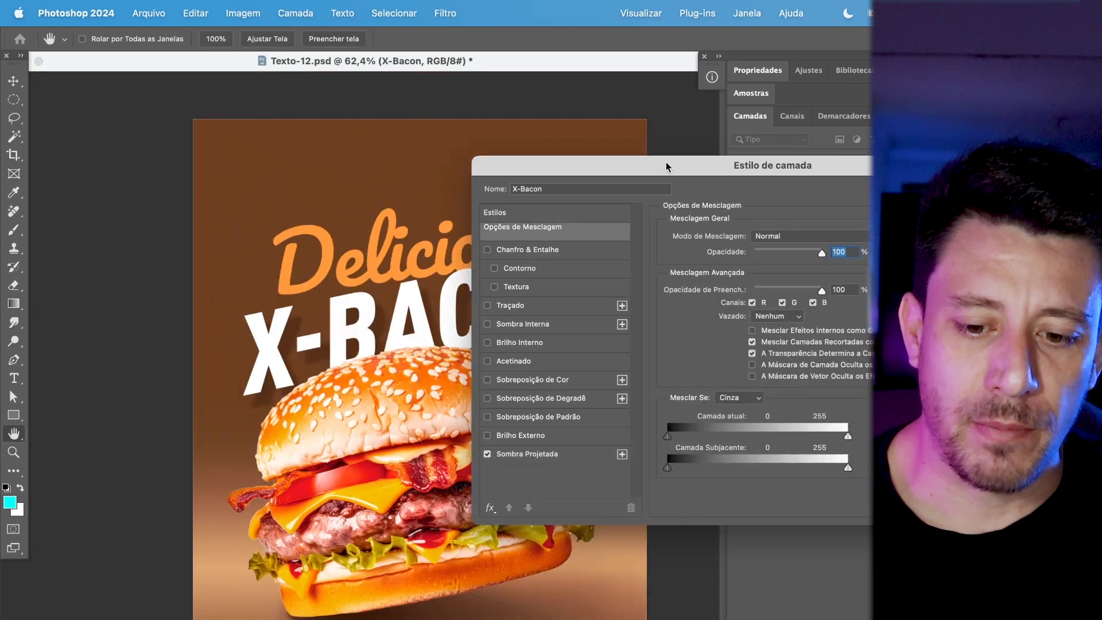
pyautogui.moveTo(666, 166); pyautogui.dragTo(581, 239)
pyautogui.click(436, 323)
pyautogui.scroll(5, 314, 345)
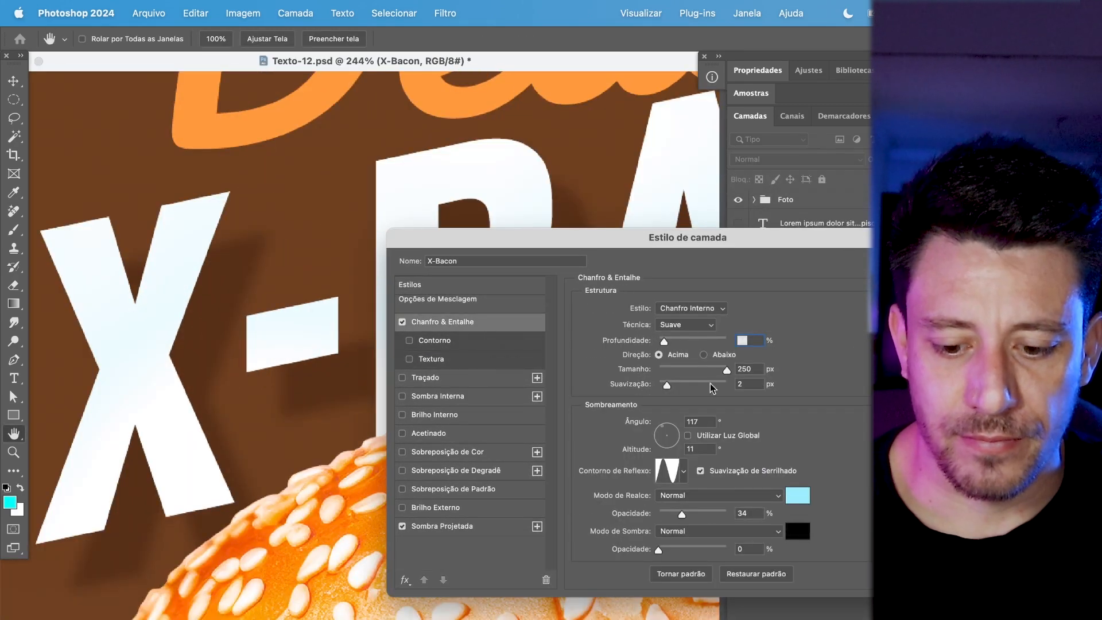
# - Try a grey bevel highlight at 90% opacity, depth 490%, size 6 px and a linear gloss contour on "X-Bacon"
pyautogui.click(796, 496)
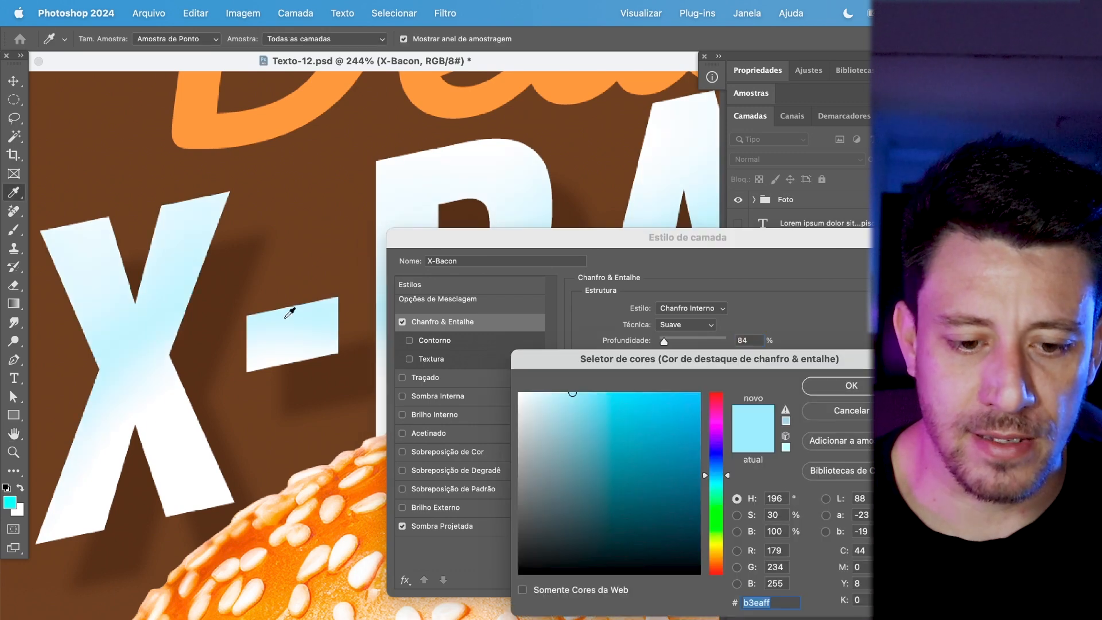
pyautogui.moveTo(582, 451); pyautogui.dragTo(589, 463)
pyautogui.click(843, 386)
pyautogui.moveTo(665, 342); pyautogui.dragTo(692, 341)
pyautogui.click(669, 341)
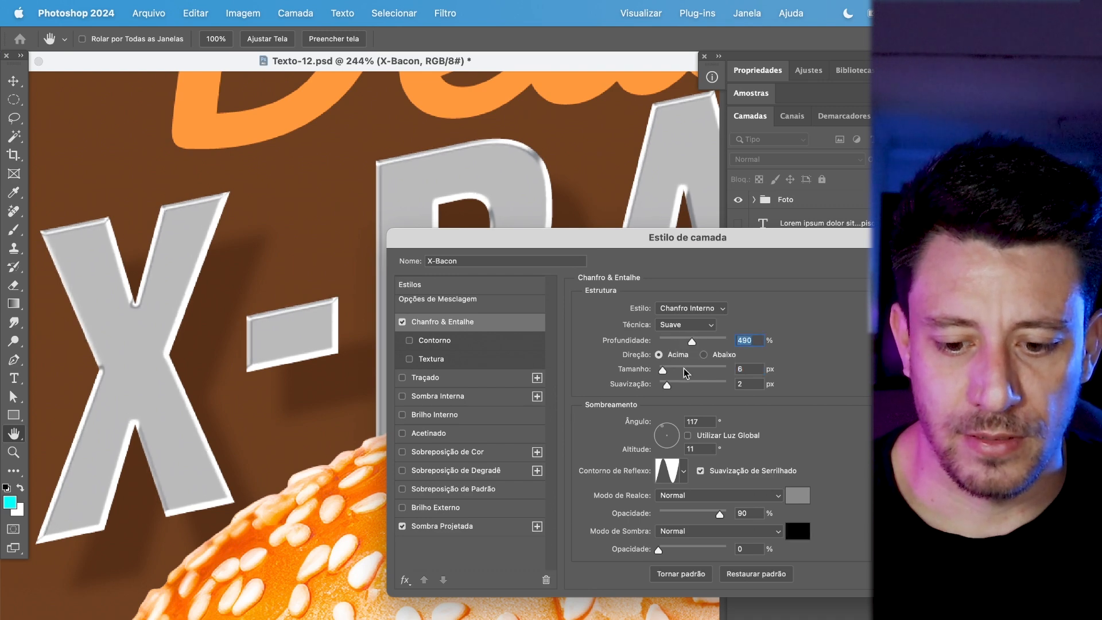
pyautogui.click(684, 471)
pyautogui.click(600, 500)
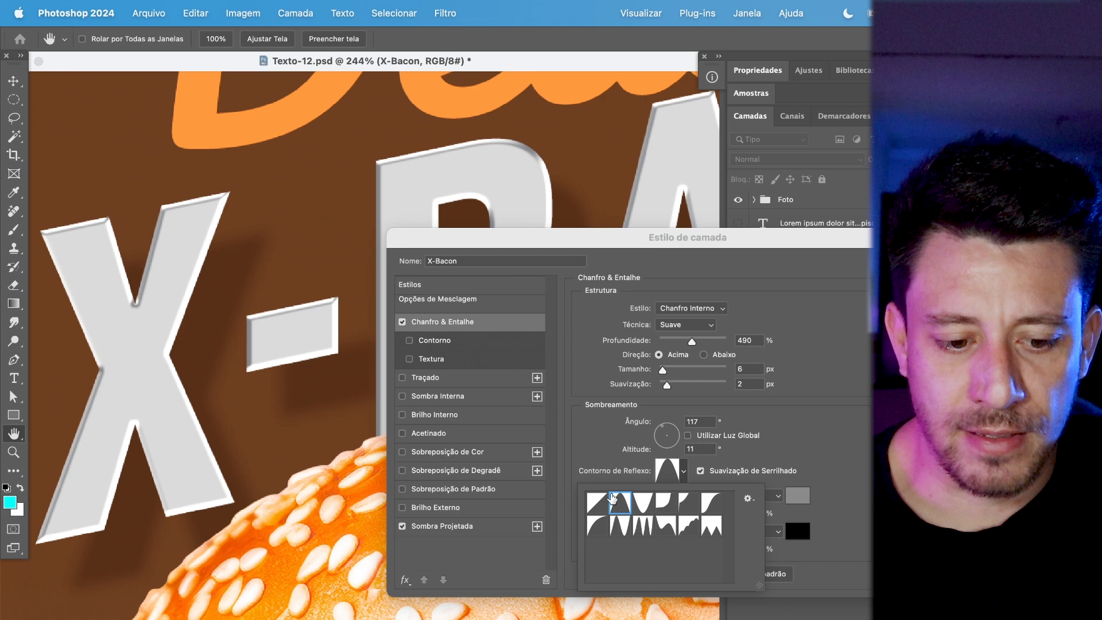
pyautogui.click(465, 451)
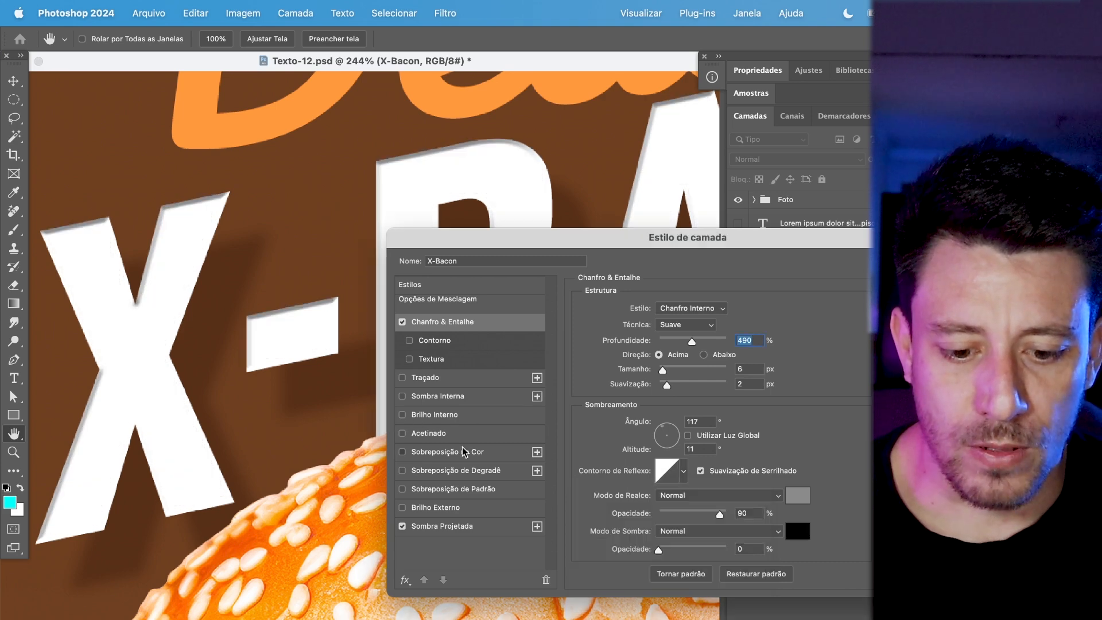
# - Try a colour overlay (Sobreposição de Cor) on "X-Bacon" in pale yellow ffffd9
pyautogui.click(468, 453)
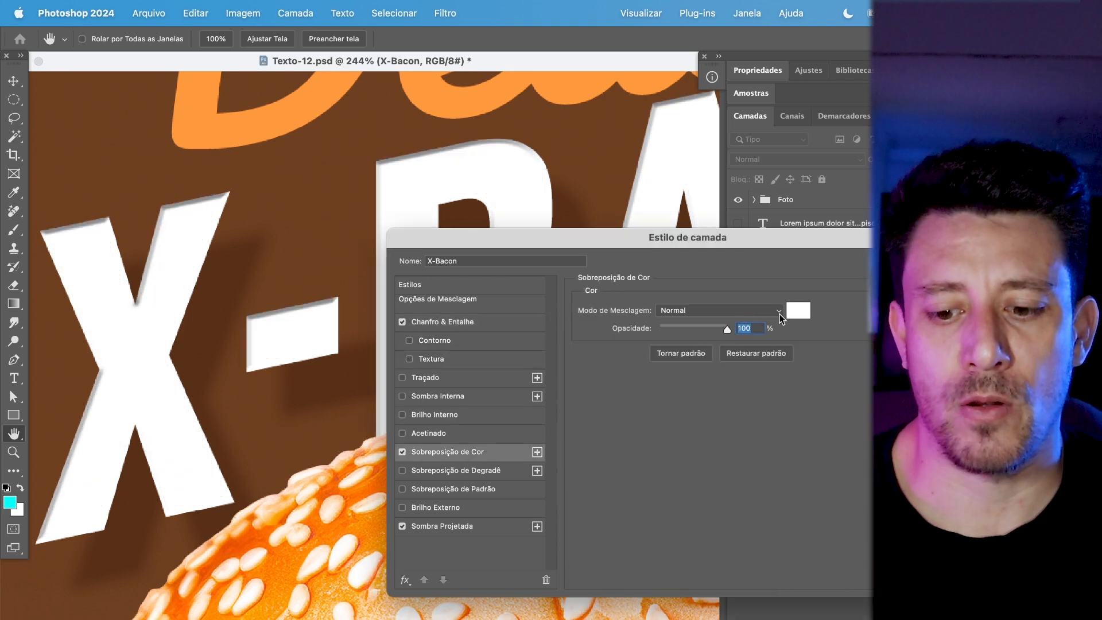
pyautogui.click(799, 310)
pyautogui.click(477, 435)
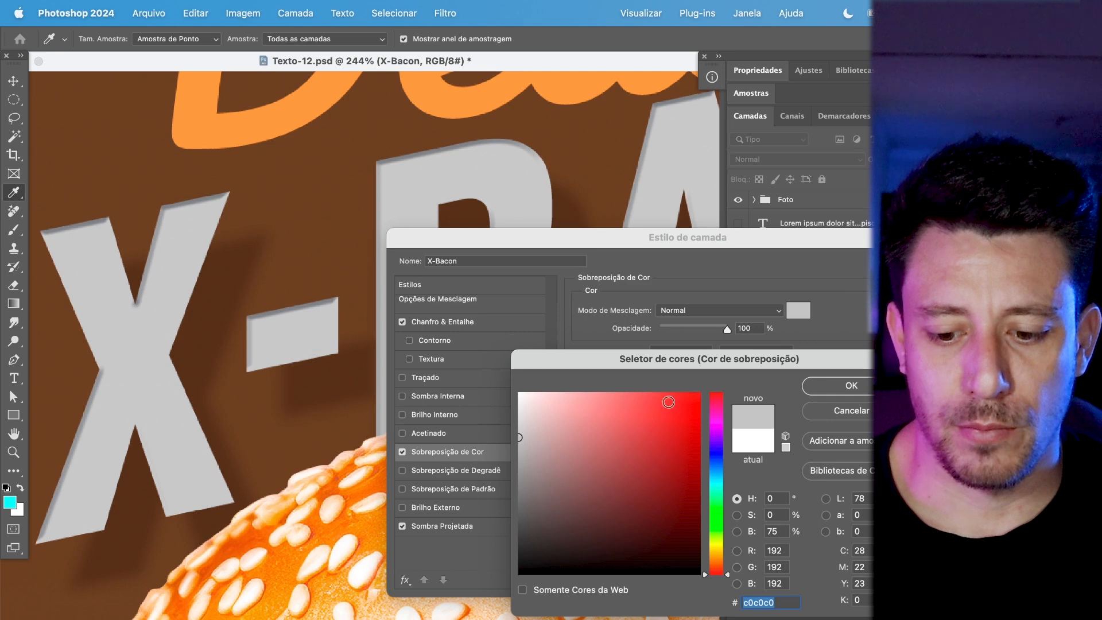
pyautogui.click(716, 544)
pyautogui.moveTo(577, 433); pyautogui.dragTo(546, 371)
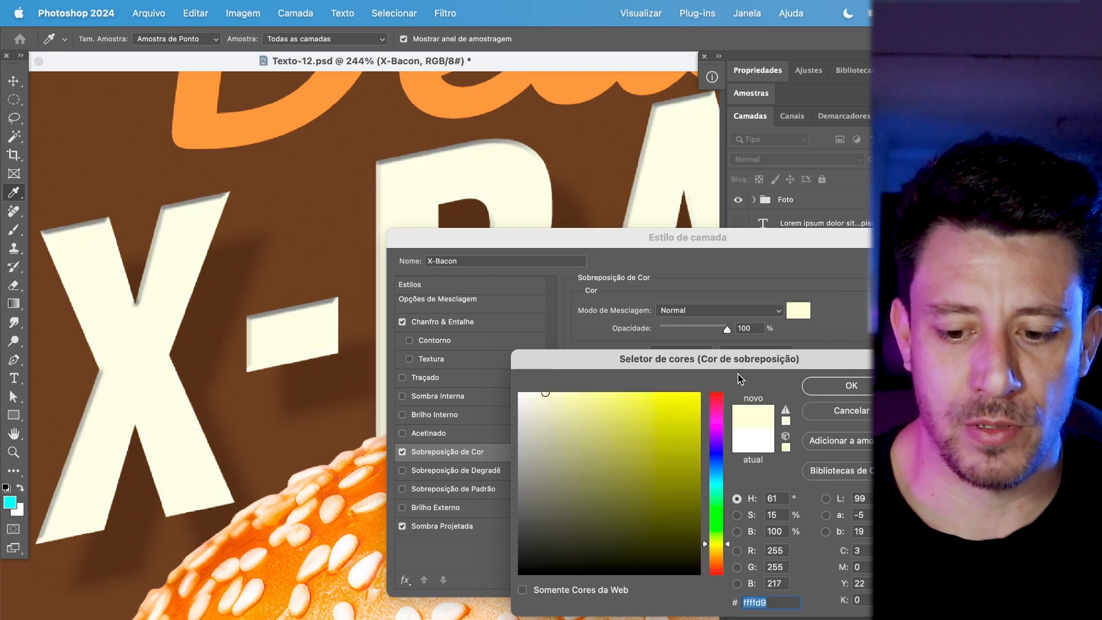
pyautogui.click(842, 383)
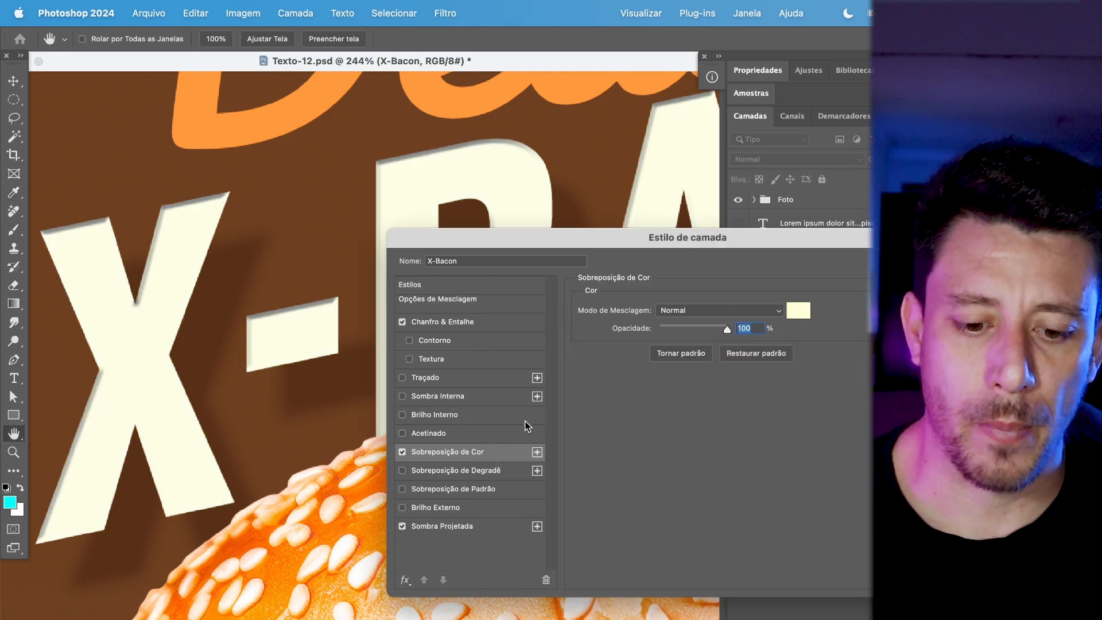
# - Recolour the overlay with the orange sampled from the "Delicioso" lettering
pyautogui.click(799, 318)
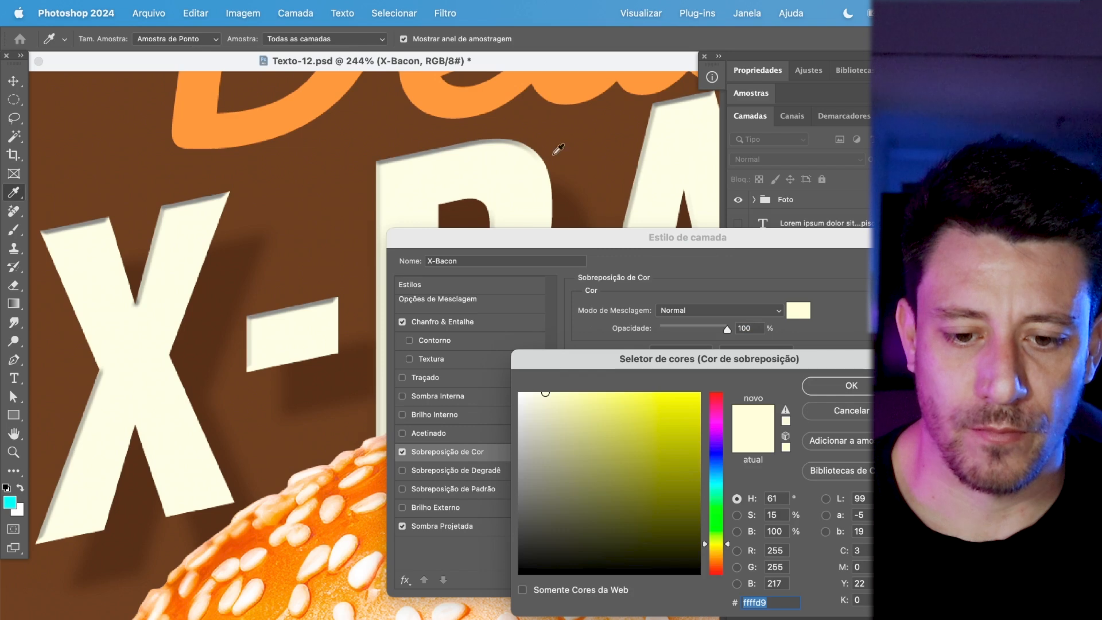
pyautogui.click(489, 104)
pyautogui.click(832, 383)
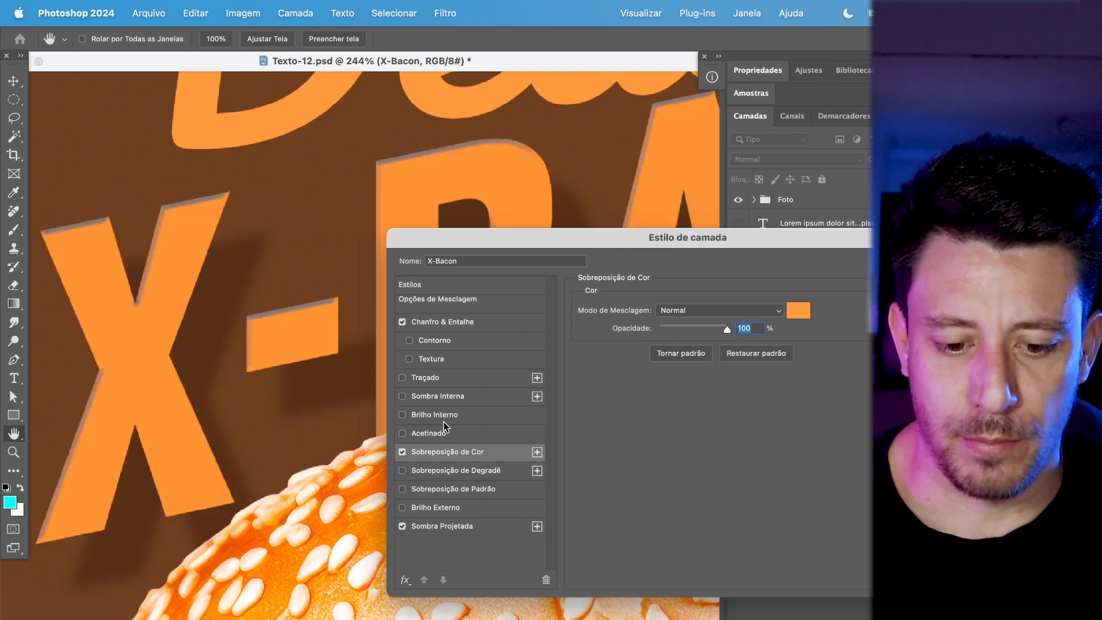
# - Turn off Bevel & Emboss and try an inner shadow (Sombra Interna) in brown 905833 on "X-Bacon"
pyautogui.click(412, 322)
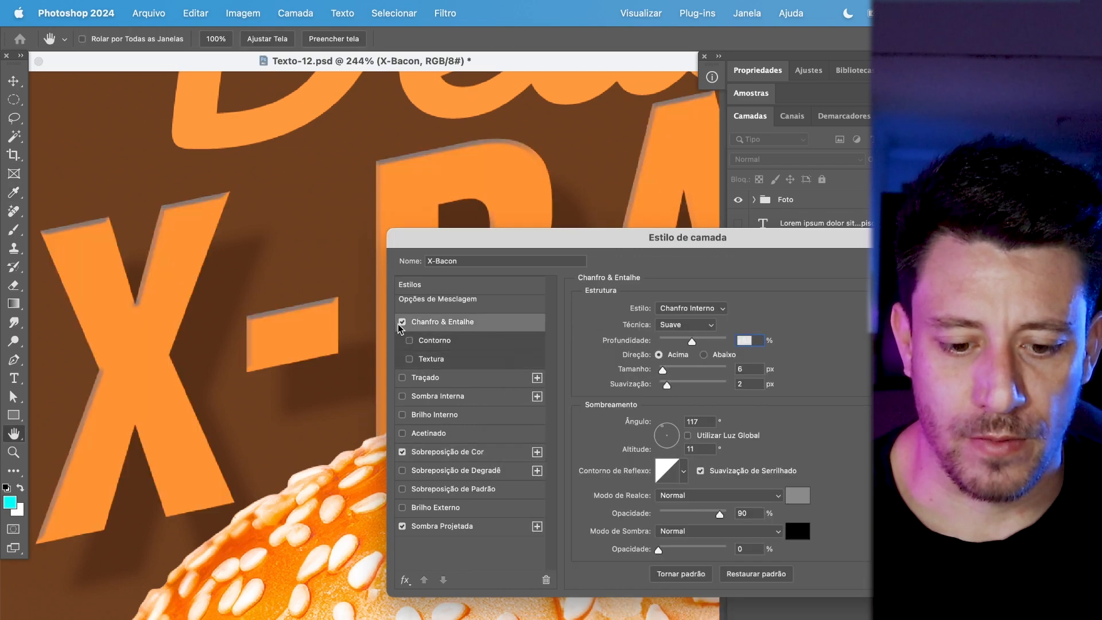
pyautogui.click(402, 323)
pyautogui.click(455, 396)
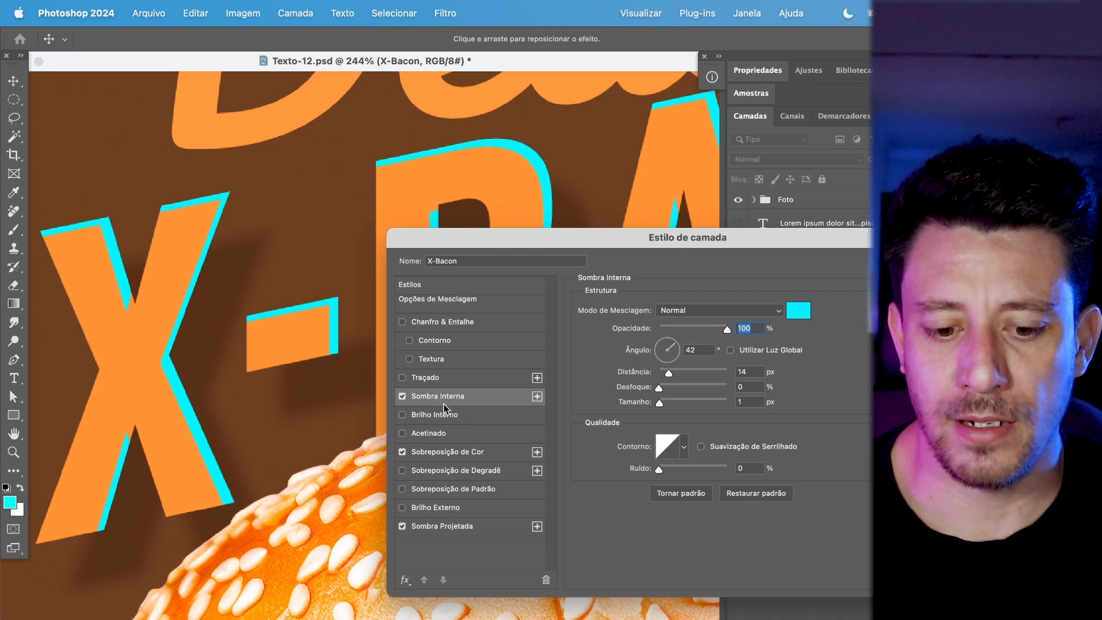
pyautogui.click(798, 310)
pyautogui.click(581, 459)
pyautogui.click(712, 569)
pyautogui.click(671, 161)
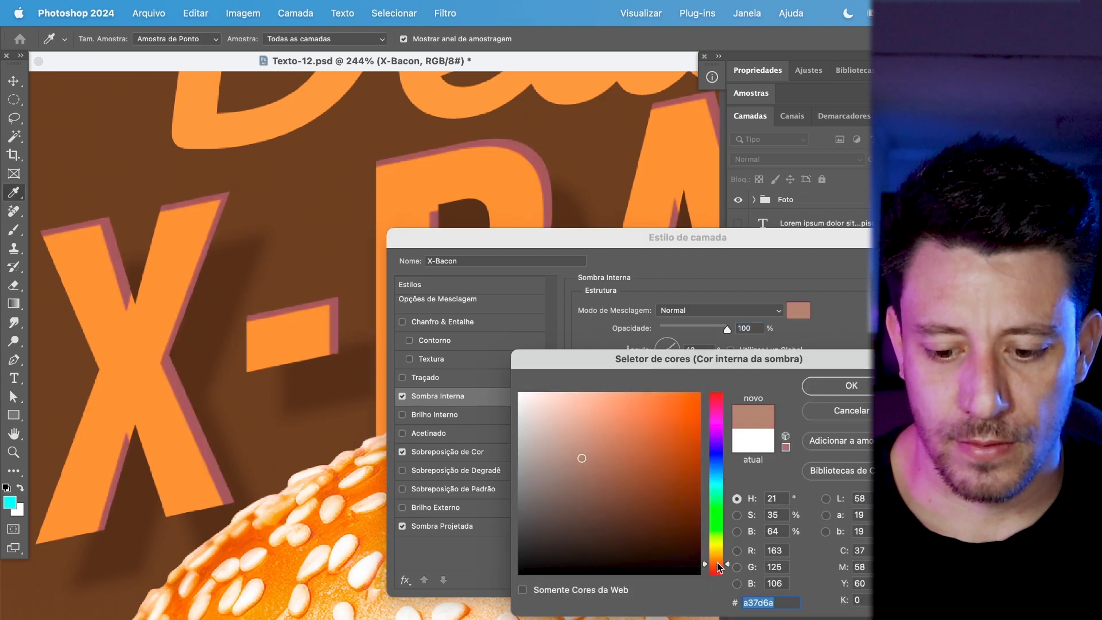
pyautogui.moveTo(677, 441); pyautogui.dragTo(632, 473)
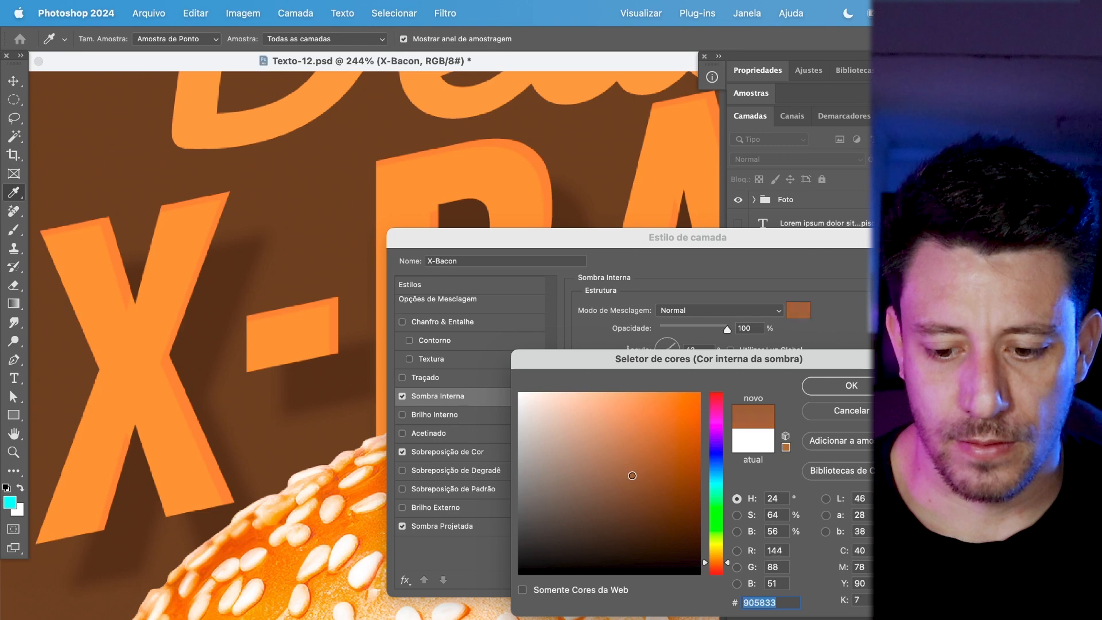
pyautogui.click(851, 385)
# - Set the inner shadow's angle to 132°, distance to 15 px, choke to 39%, size to 7 px and opacity to 45%
pyautogui.moveTo(660, 387)
pyautogui.mouseDown()
pyautogui.moveTo(677, 392)
pyautogui.moveTo(664, 402)
pyautogui.mouseUp()
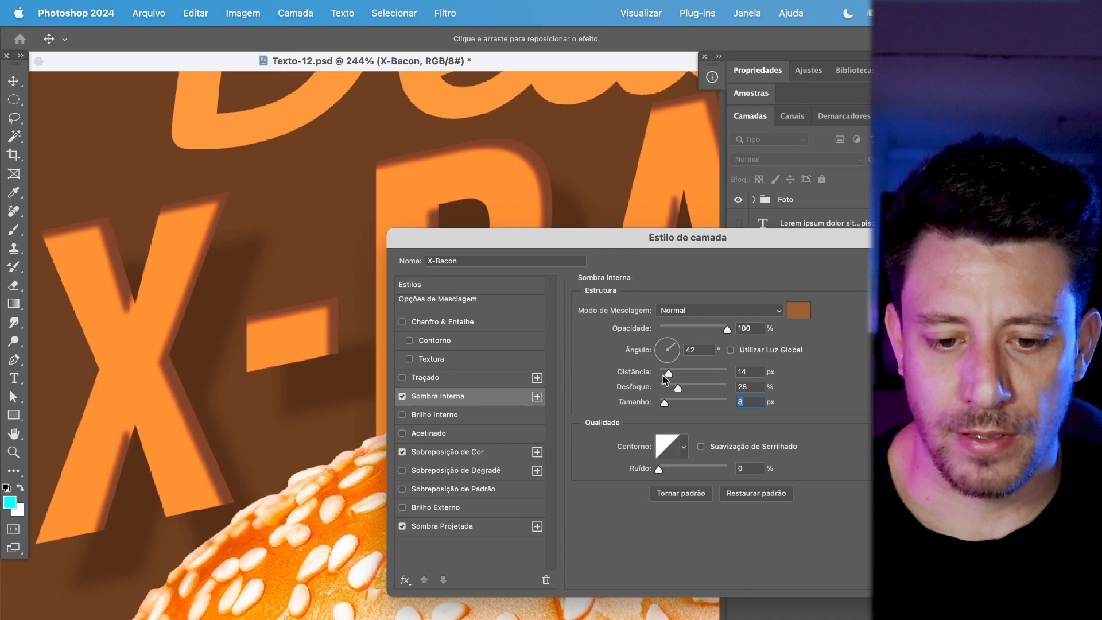
pyautogui.click(664, 348)
pyautogui.moveTo(664, 350); pyautogui.dragTo(662, 346)
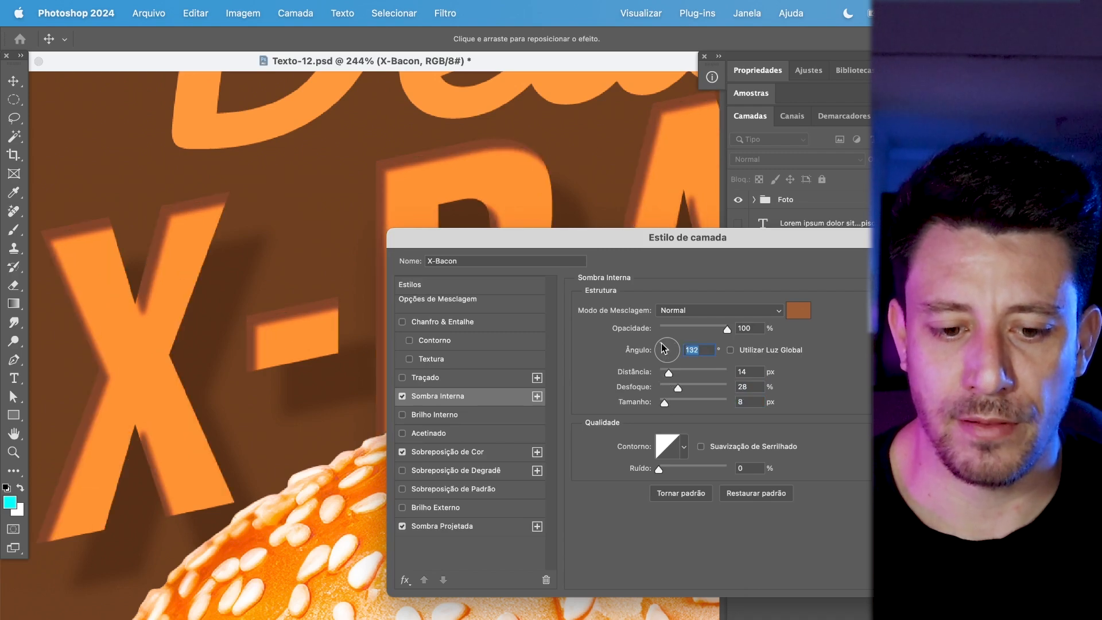
pyautogui.click(678, 402)
pyautogui.moveTo(677, 403); pyautogui.dragTo(670, 373)
pyautogui.moveTo(698, 328)
pyautogui.mouseDown()
pyautogui.moveTo(682, 328)
pyautogui.moveTo(693, 330)
pyautogui.mouseUp()
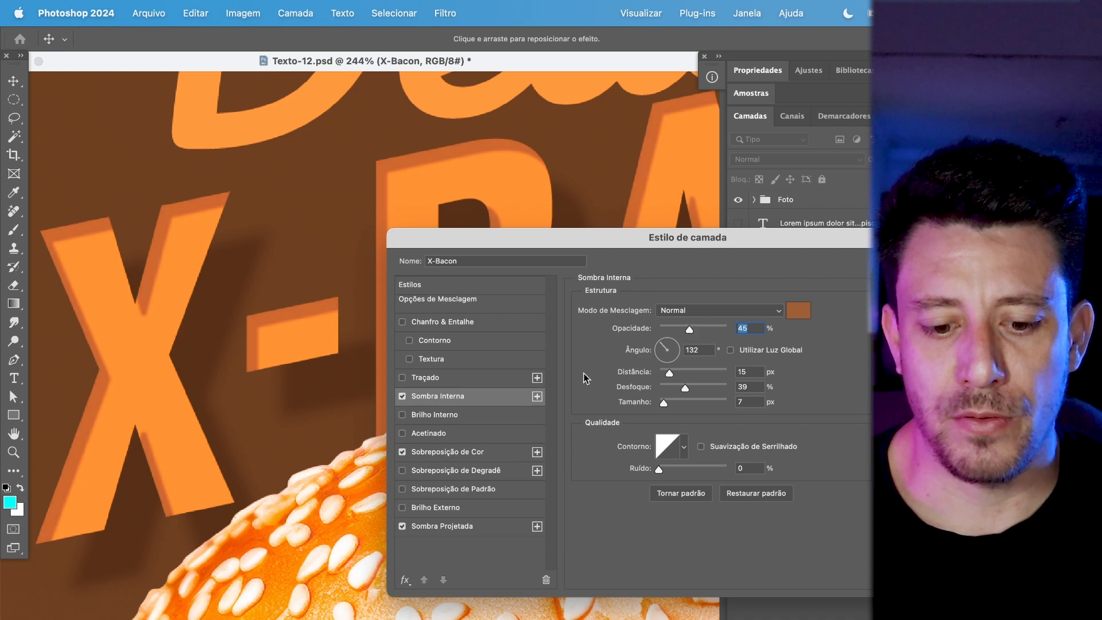
# - Try a lighter, less saturated colour for the overlay on "X-Bacon"
pyautogui.click(457, 454)
pyautogui.click(789, 313)
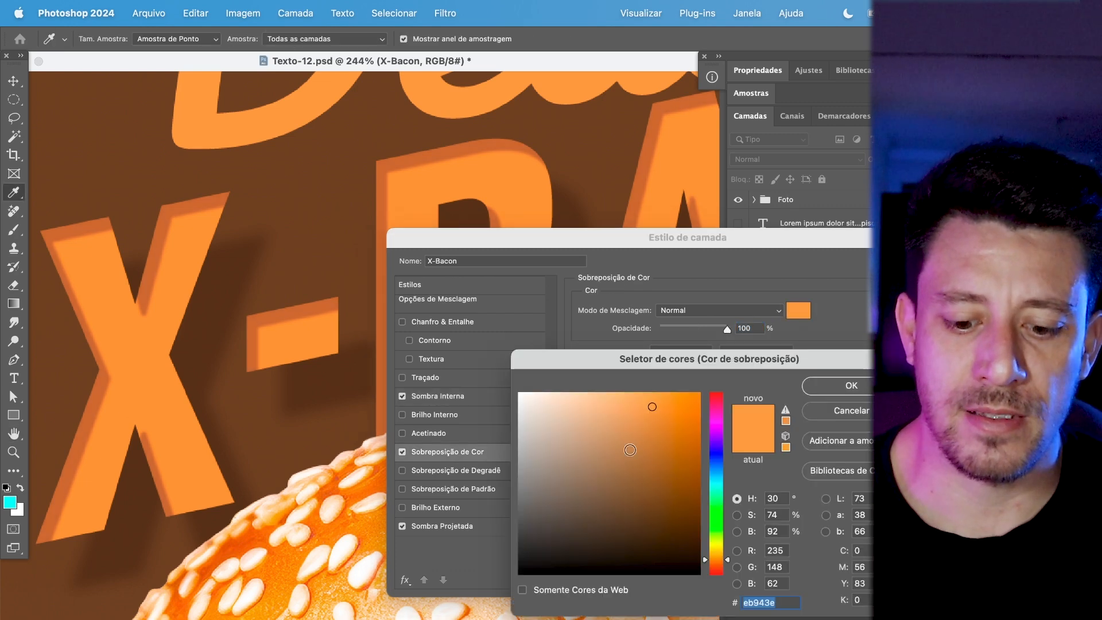
pyautogui.moveTo(652, 406)
pyautogui.mouseDown()
pyautogui.moveTo(566, 398)
pyautogui.moveTo(593, 413)
pyautogui.moveTo(604, 393)
pyautogui.mouseUp()
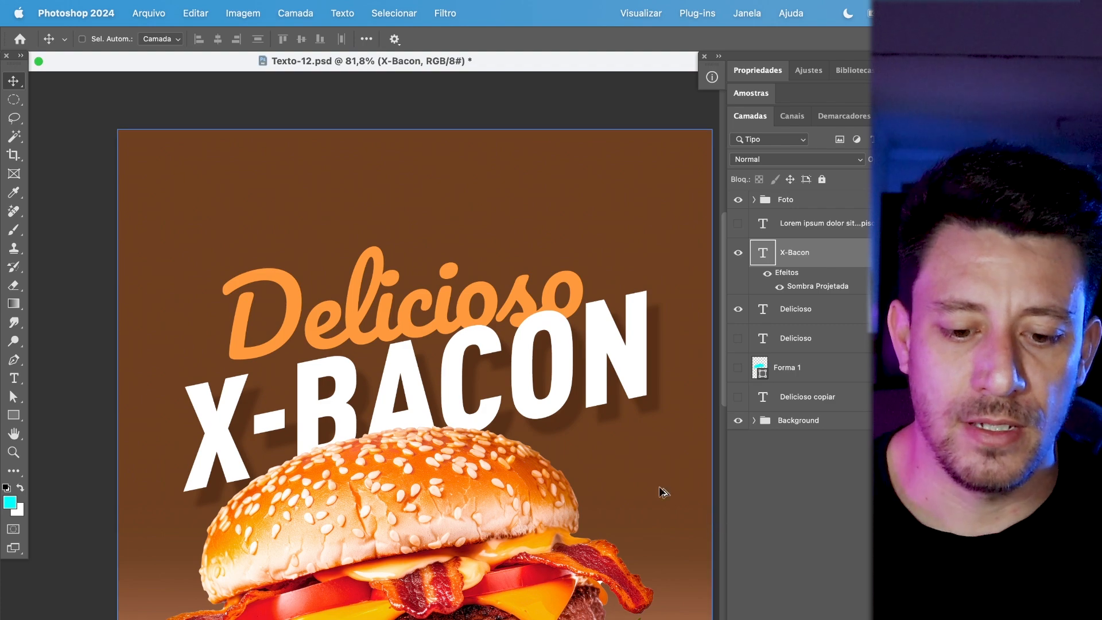
# - Expand the Background group and add a new empty layer directly above its gradient fill
pyautogui.scroll(-3, 660, 488)
pyautogui.scroll(2, 505, 392)
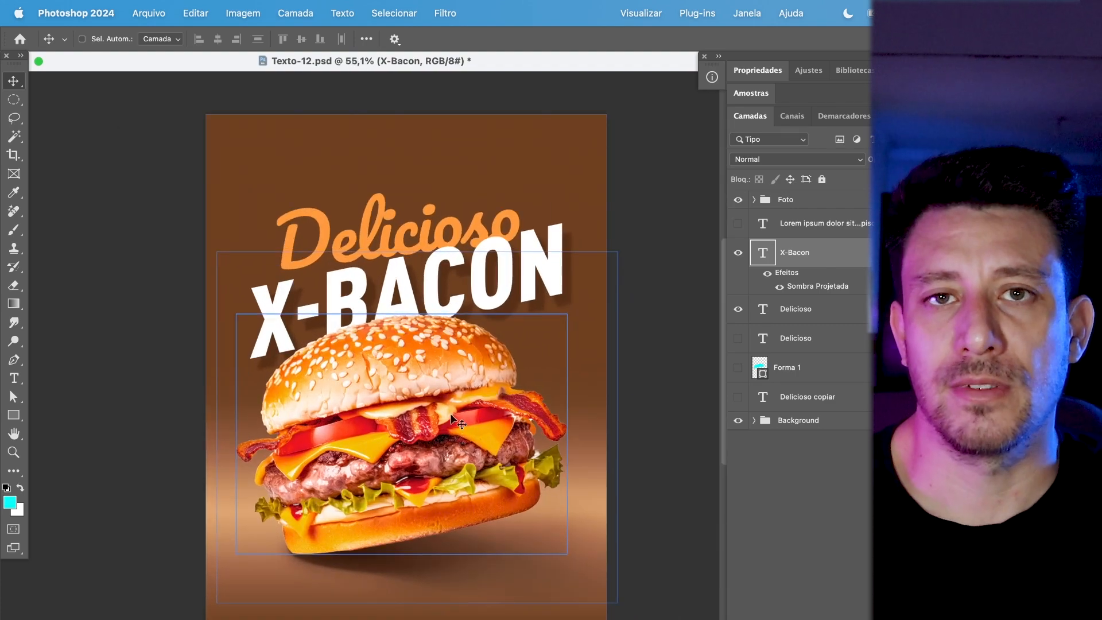
pyautogui.click(767, 428)
pyautogui.click(754, 421)
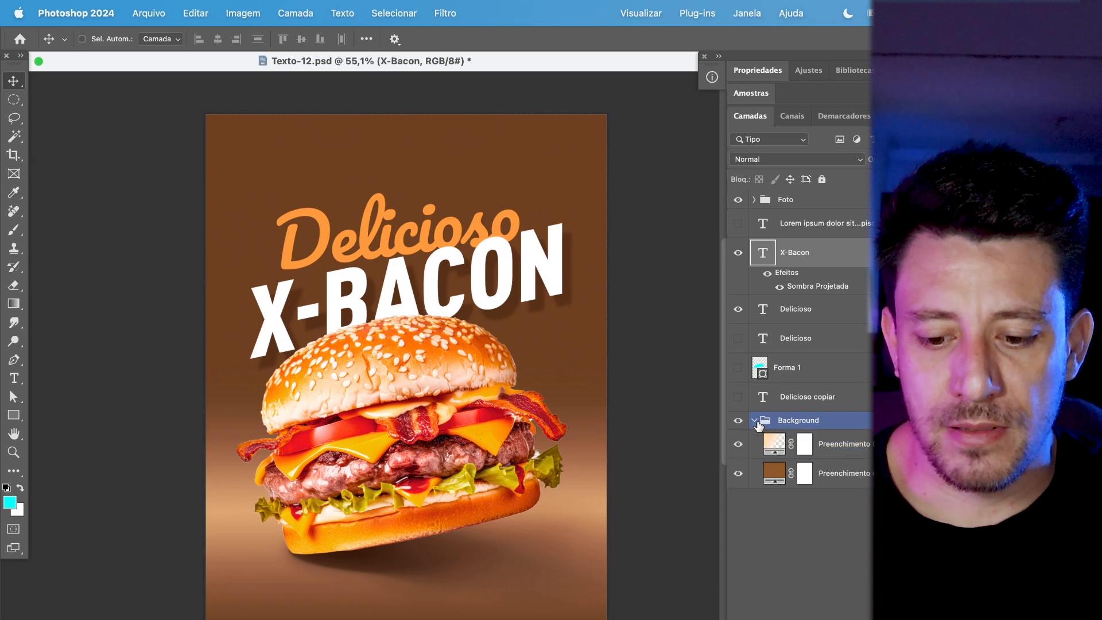
pyautogui.click(775, 474)
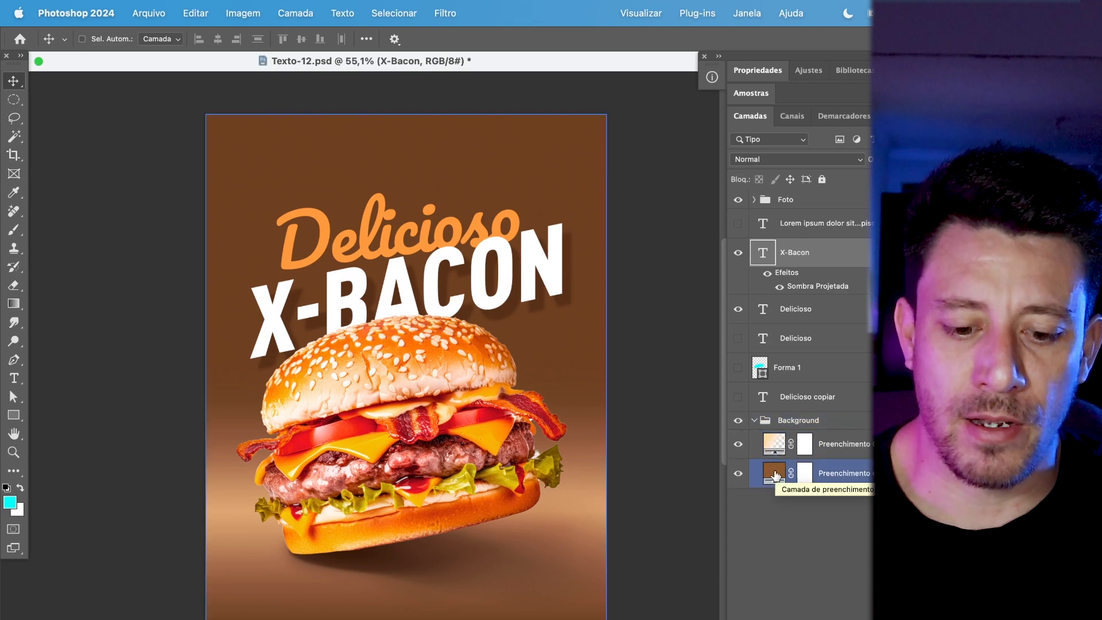
pyautogui.doubleClick(776, 475)
pyautogui.click(849, 412)
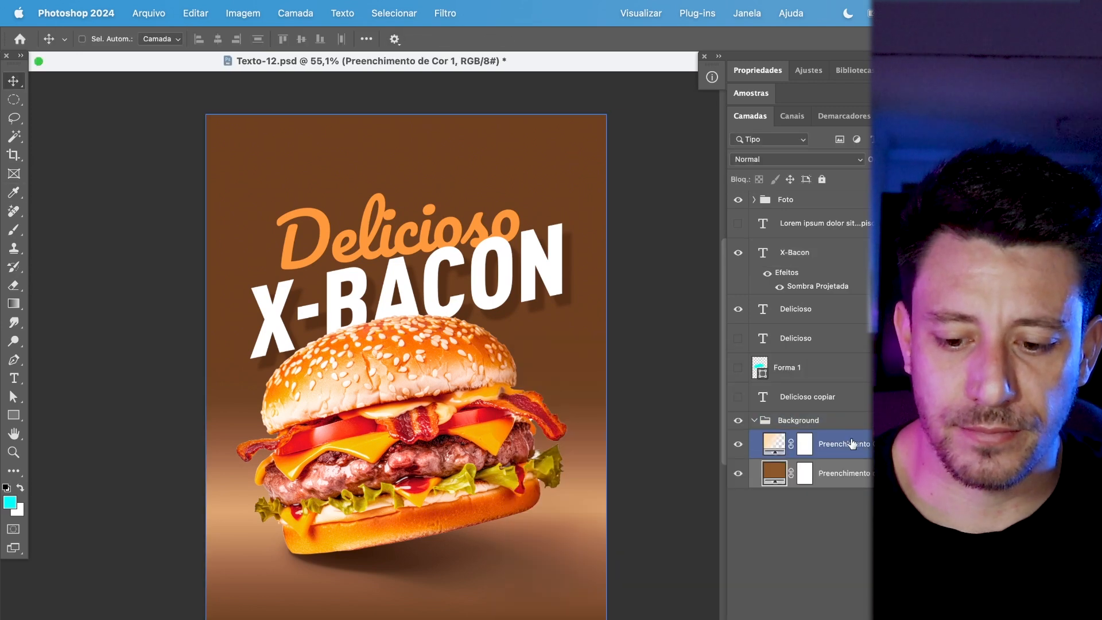
pyautogui.click(850, 445)
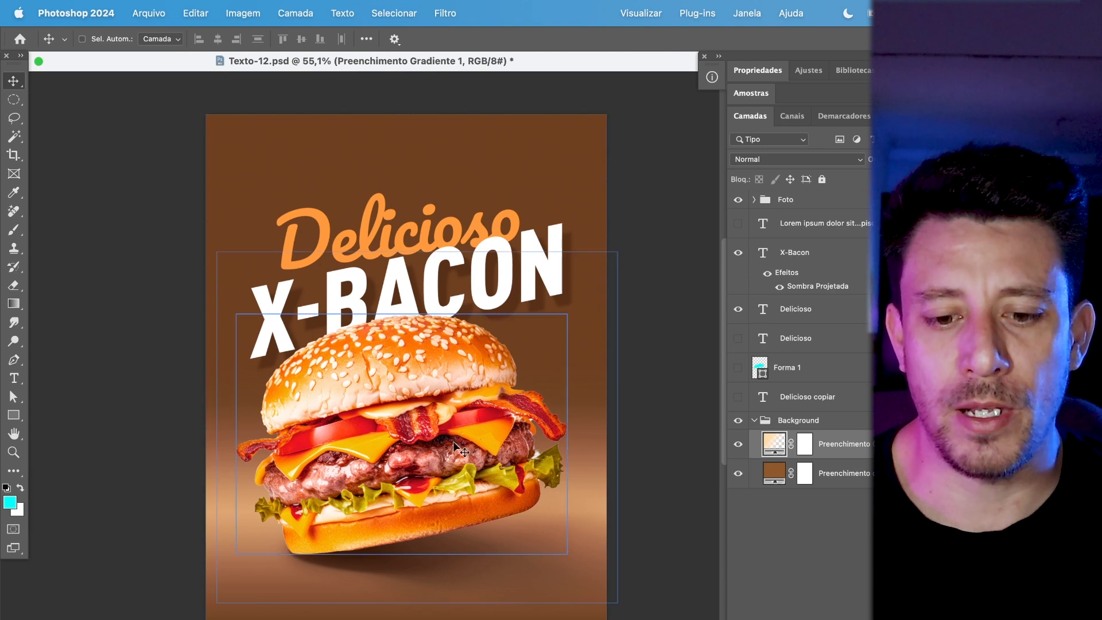
pyautogui.hotkey('ctrl', 'shift', 'alt', 'n')
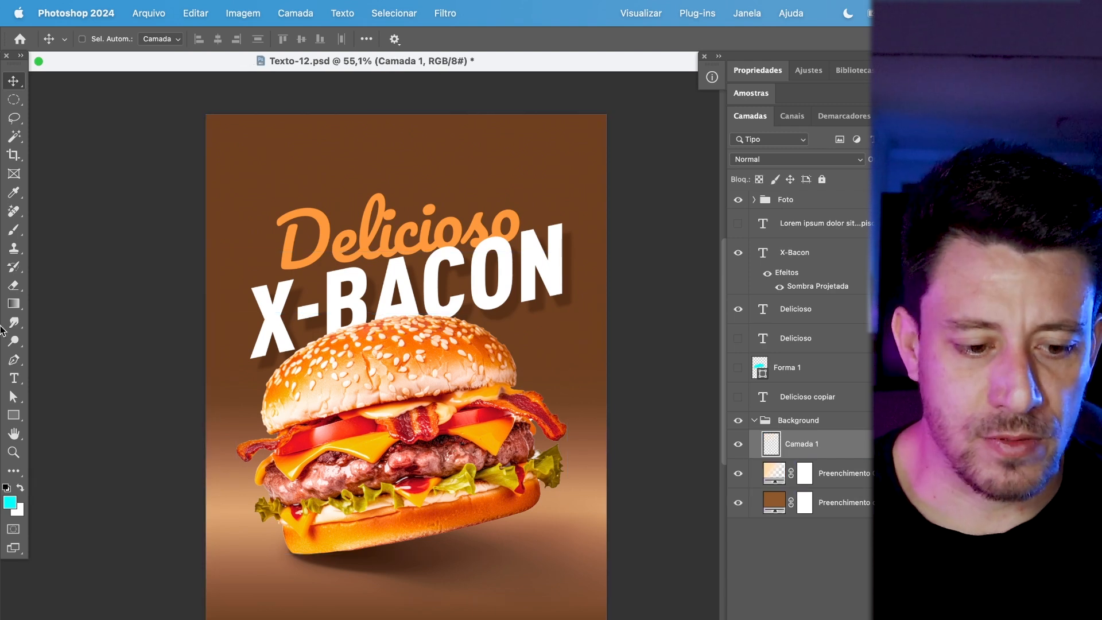
# - Activate the Gradient tool in Degradê mode with the foreground-to-transparent preset from the Básicos group
pyautogui.click(14, 304)
pyautogui.rightClick(14, 304)
pyautogui.click(69, 301)
pyautogui.click(201, 37)
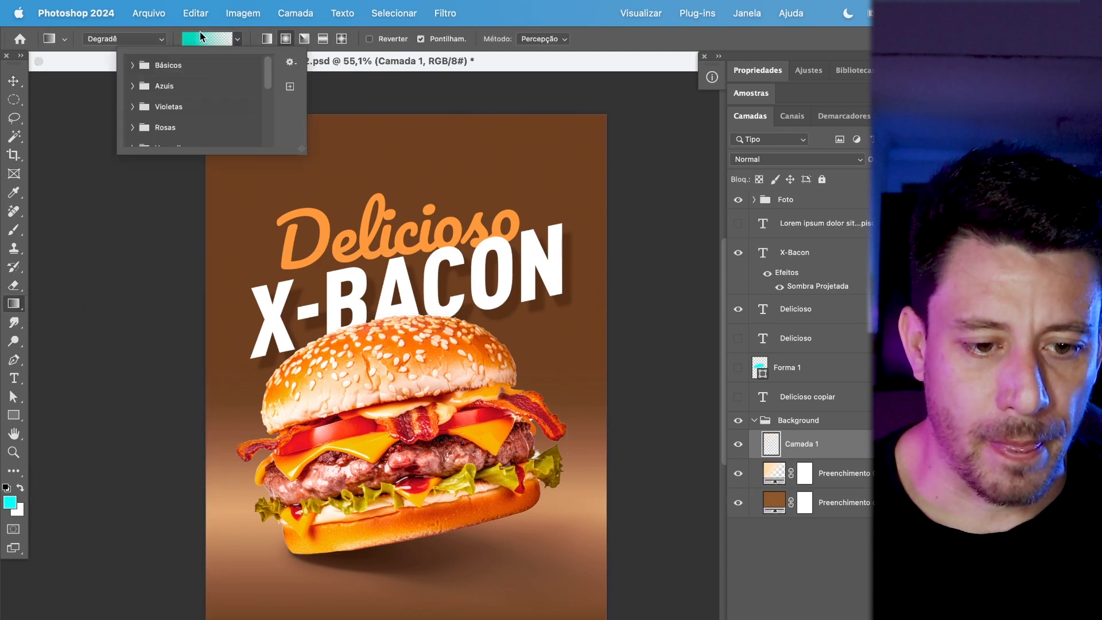
pyautogui.press('Escape')
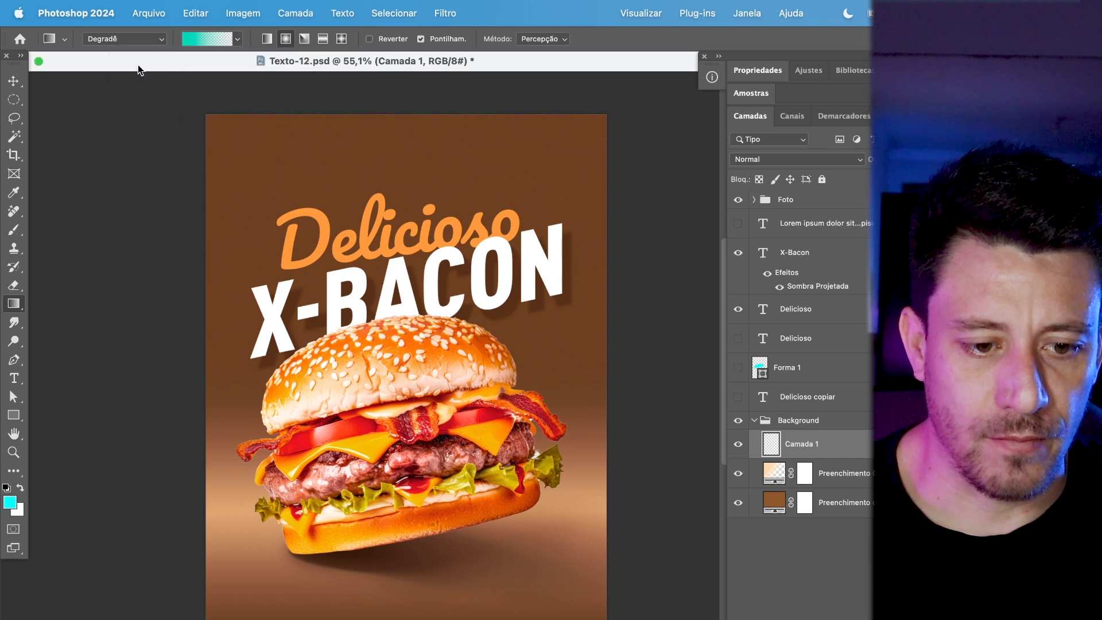
pyautogui.click(159, 42)
pyautogui.click(154, 69)
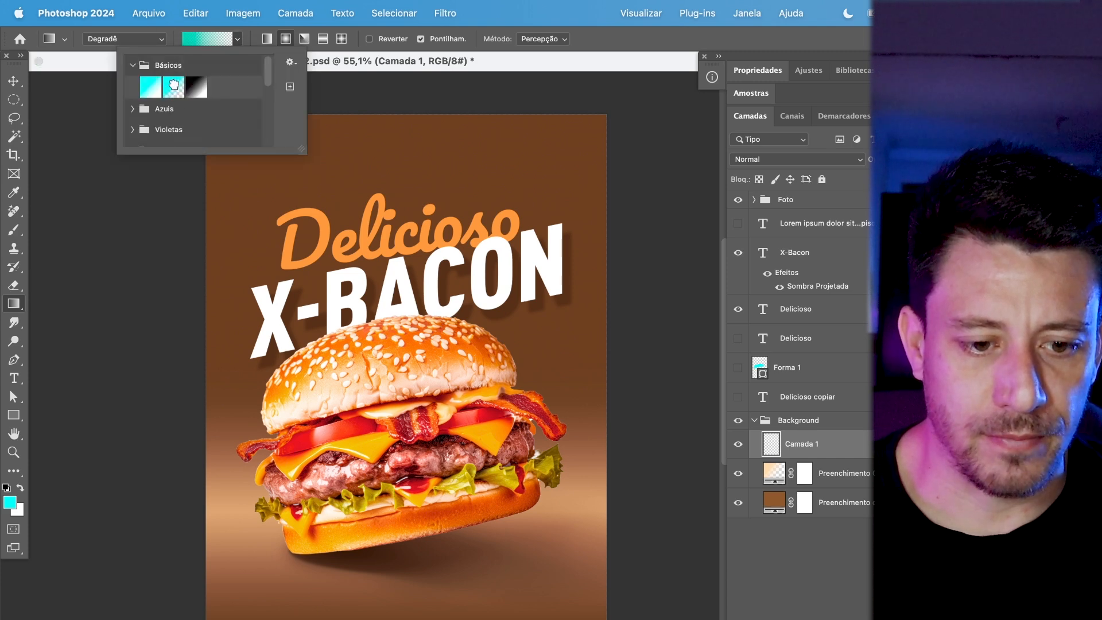
# - Sample the brown background as the foreground colour and darken it to 391a02
pyautogui.click(9, 503)
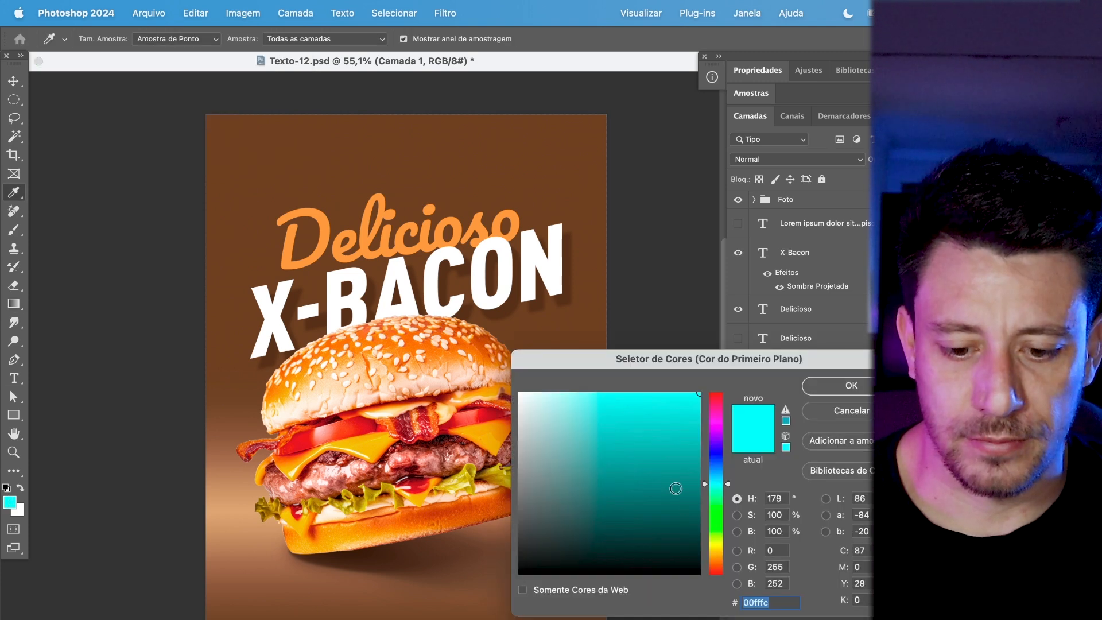
pyautogui.click(580, 166)
pyautogui.moveTo(652, 509); pyautogui.dragTo(693, 531)
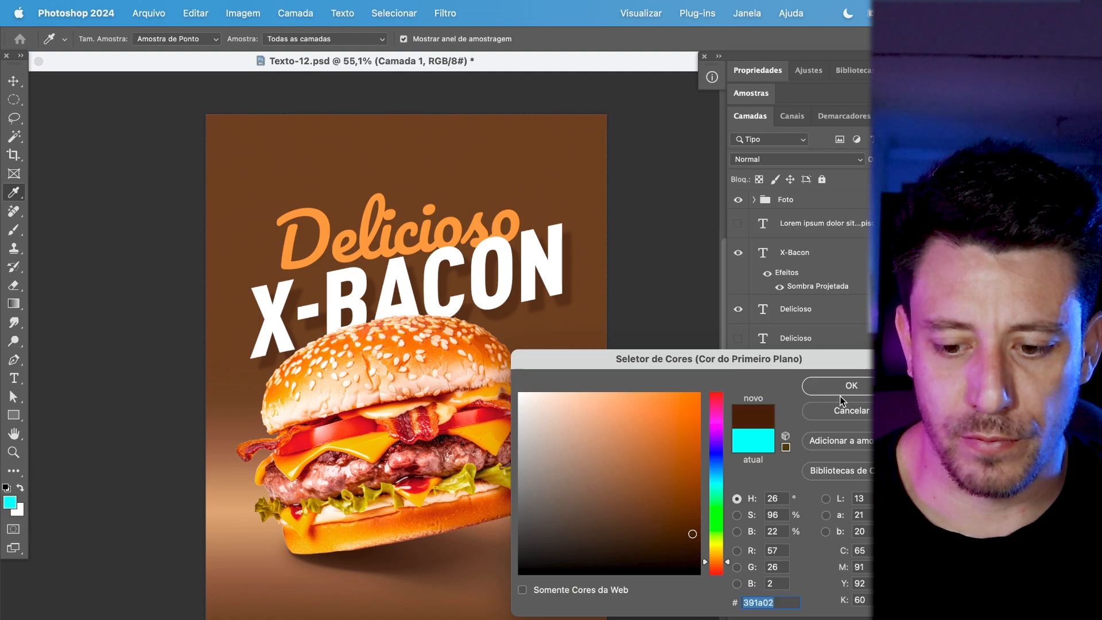
pyautogui.click(833, 386)
# - Replace the first gradient attempt with a reversed radial one centred on the burger's top bun, darkening the background's edges
pyautogui.moveTo(332, 264); pyautogui.dragTo(618, 586)
pyautogui.press('super+z')
pyautogui.click(394, 39)
pyautogui.moveTo(394, 356); pyautogui.dragTo(546, 584)
pyautogui.moveTo(333, 332); pyautogui.dragTo(336, 356)
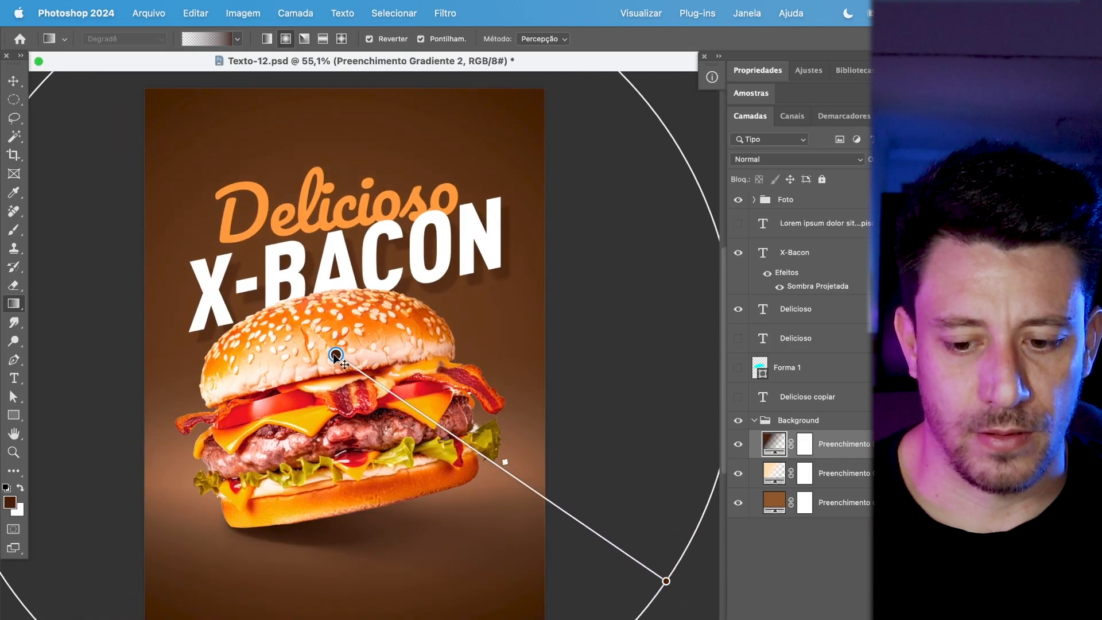
# - Try the Multiplicação, Escurecer and Dissolver blend modes on the upper gradient fill, keeping Escurecer
pyautogui.click(770, 161)
pyautogui.click(770, 209)
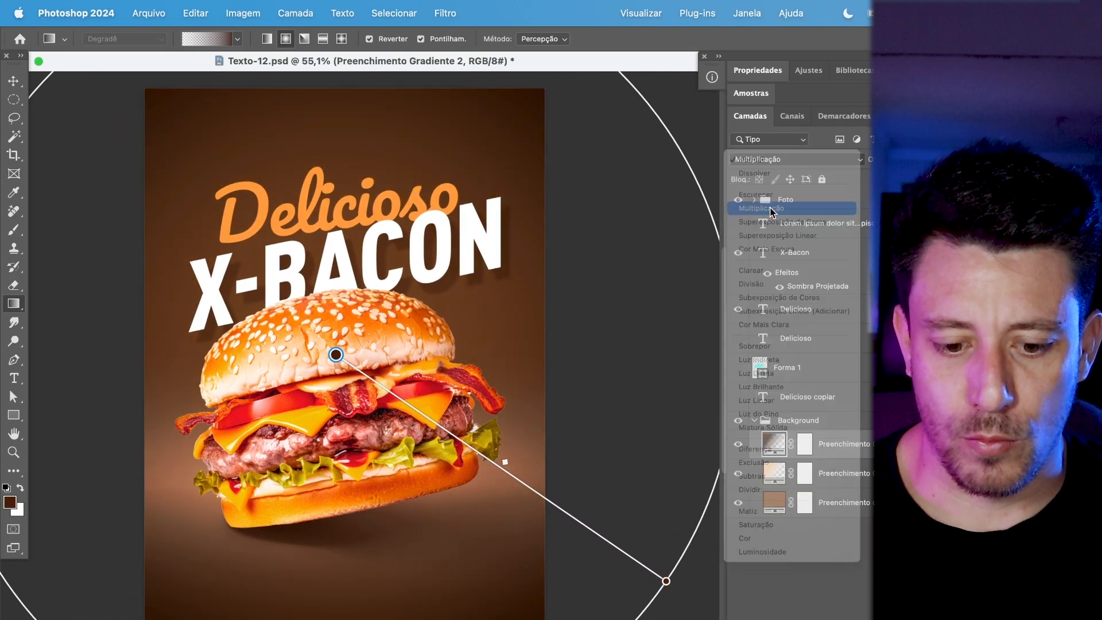
pyautogui.click(758, 164)
pyautogui.click(761, 146)
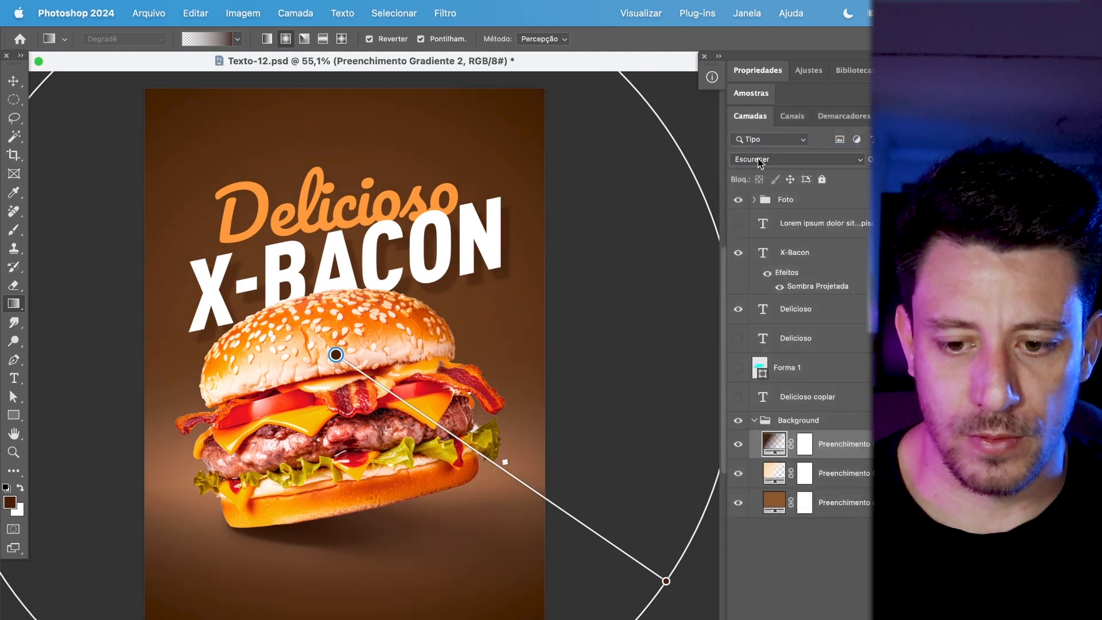
pyautogui.click(763, 160)
pyautogui.click(762, 140)
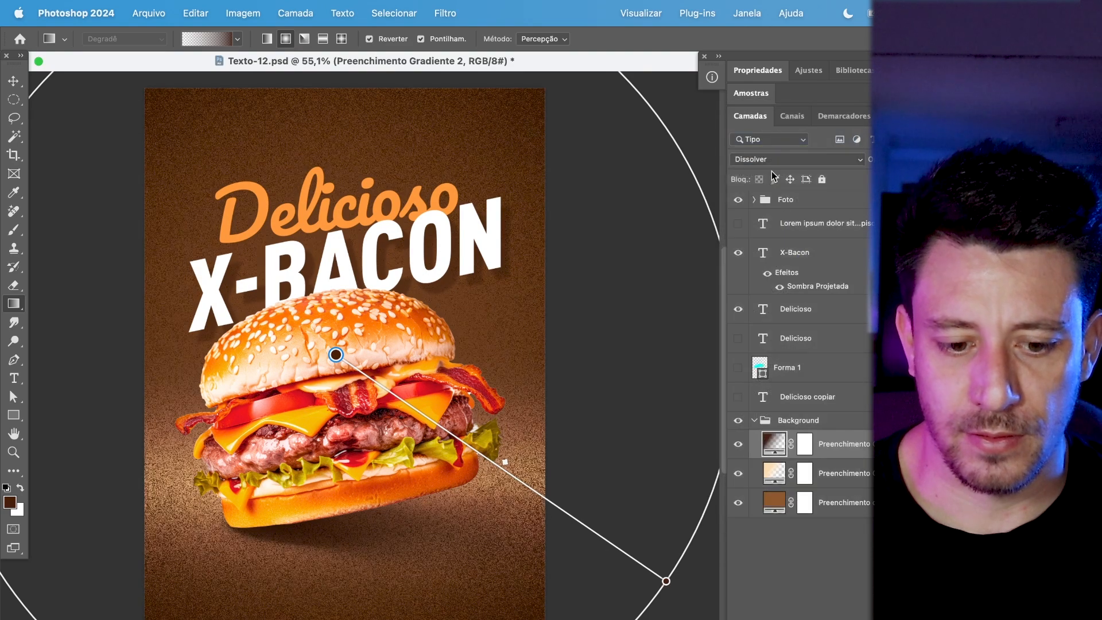
pyautogui.press('super+z')
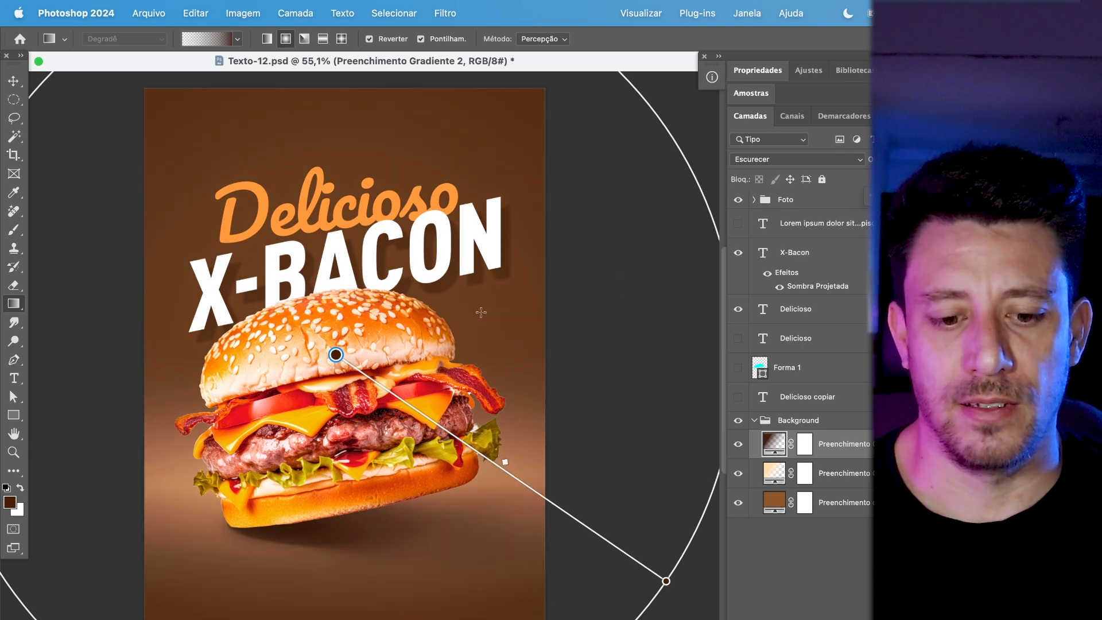
# - Show the hidden Lorem ipsum paragraph layer and move the paragraph slightly up towards the burger
pyautogui.click(13, 82)
pyautogui.scroll(-2, 328, 329)
pyautogui.moveTo(327, 329); pyautogui.dragTo(345, 338)
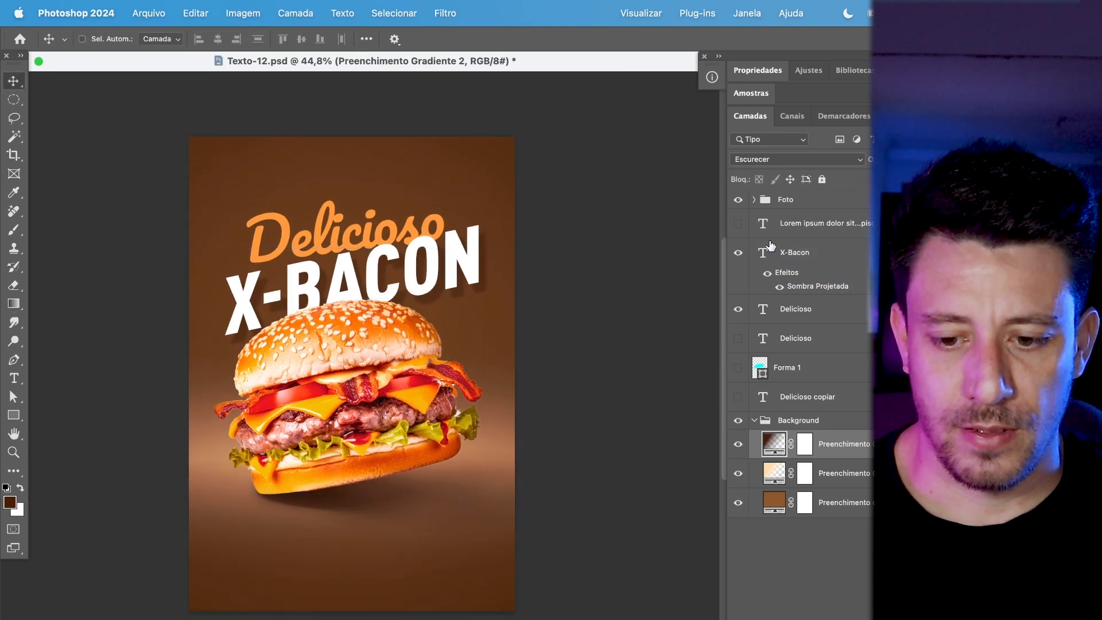
pyautogui.click(739, 224)
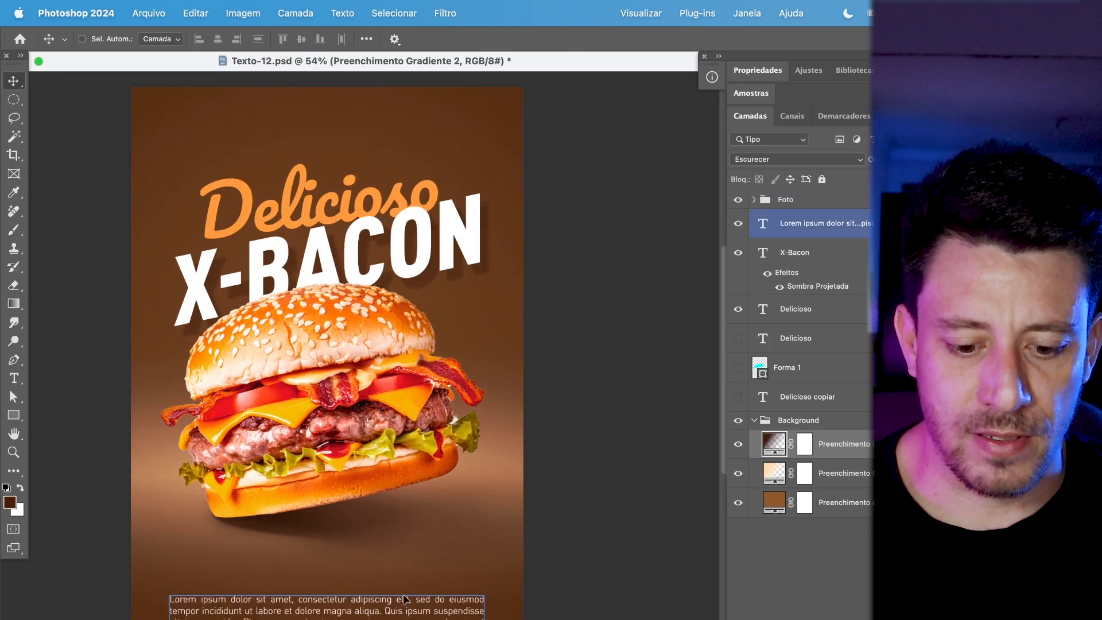
pyautogui.click(800, 231)
pyautogui.moveTo(464, 573); pyautogui.dragTo(465, 555)
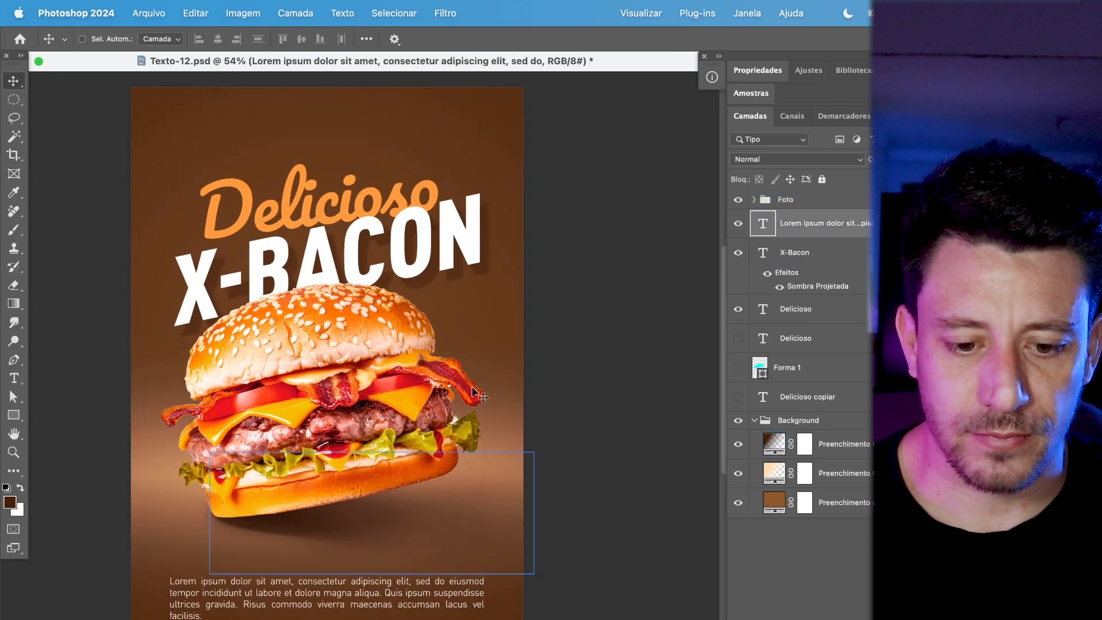
# - Copy the X-BACON title text and paste it as a new text layer just above the Lorem ipsum paragraph
pyautogui.click(796, 309)
pyautogui.click(798, 263)
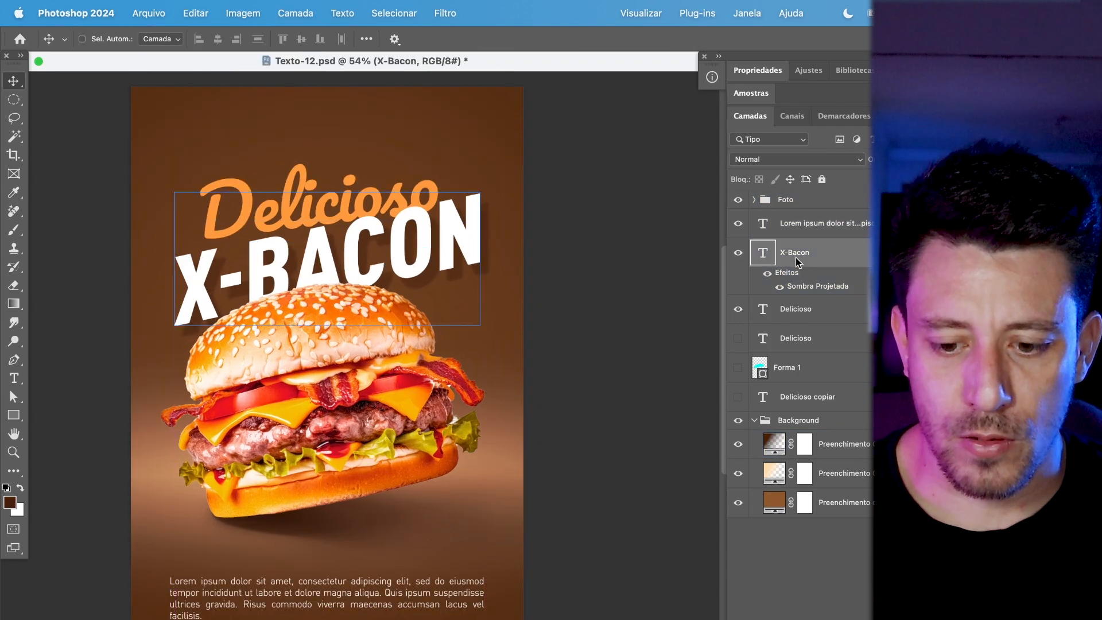
pyautogui.press('t')
pyautogui.click(448, 241)
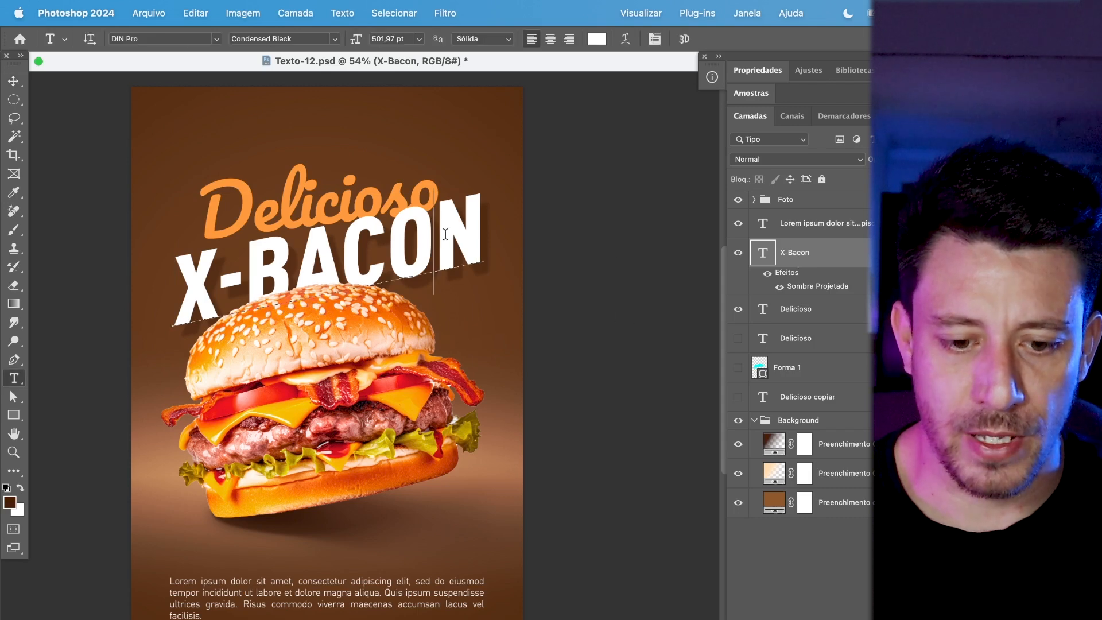
pyautogui.press('super+a')
pyautogui.press('super+c')
pyautogui.click(785, 314)
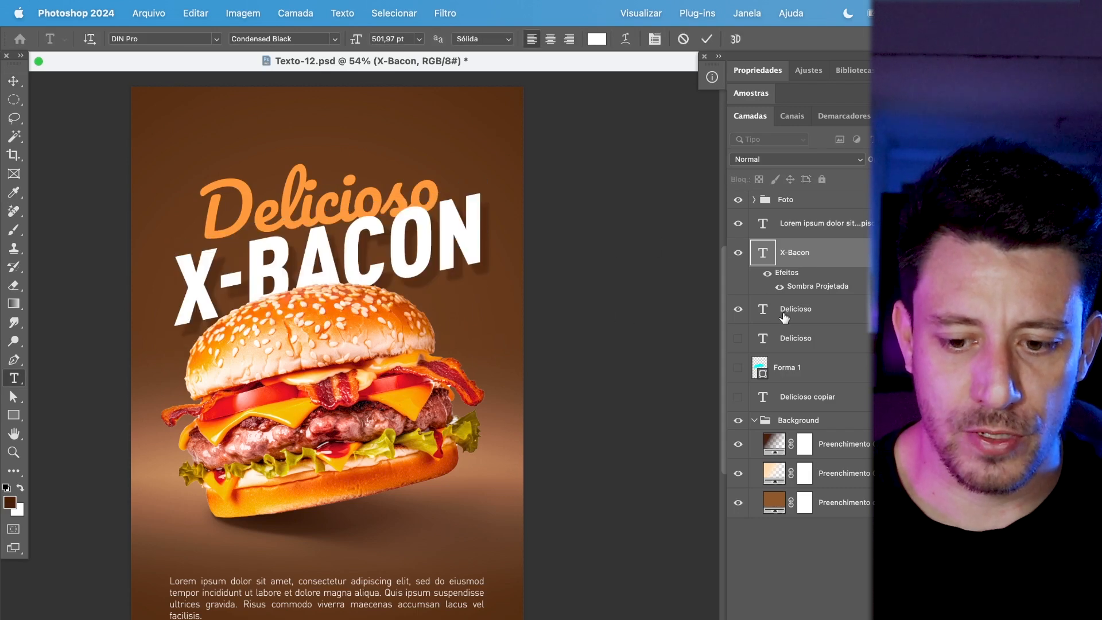
pyautogui.click(260, 561)
pyautogui.press('super+v')
pyautogui.click(11, 82)
# - Scale the pasted X-BACON text to the paragraph's width directly above it and fade it to a low opacity
pyautogui.press('super+t')
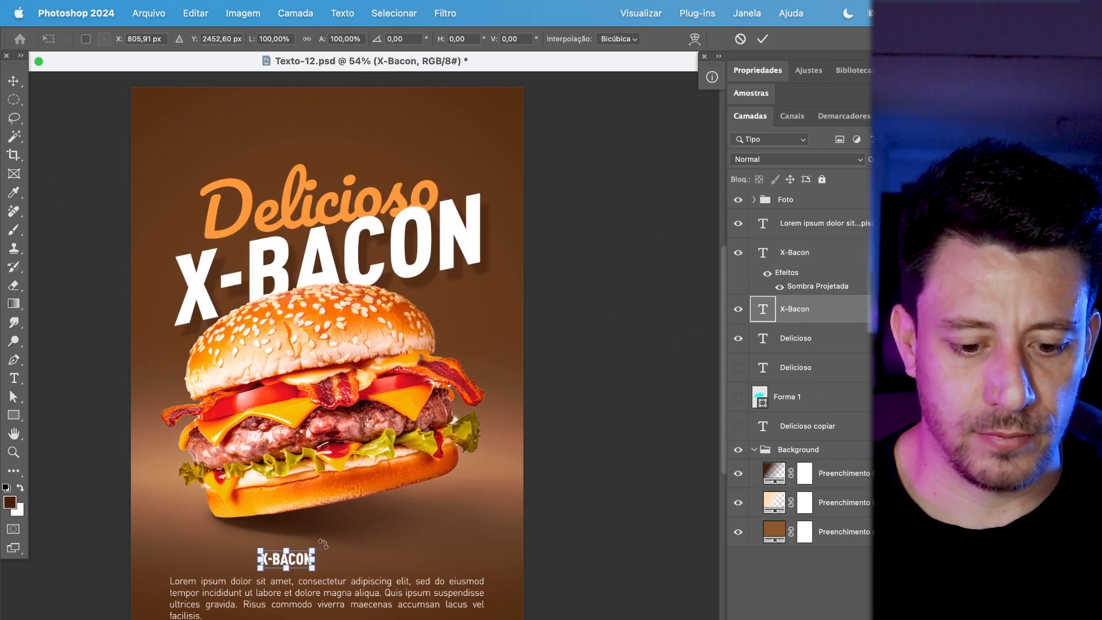
pyautogui.moveTo(313, 552); pyautogui.dragTo(442, 505)
pyautogui.press('Return')
pyautogui.press('super+t')
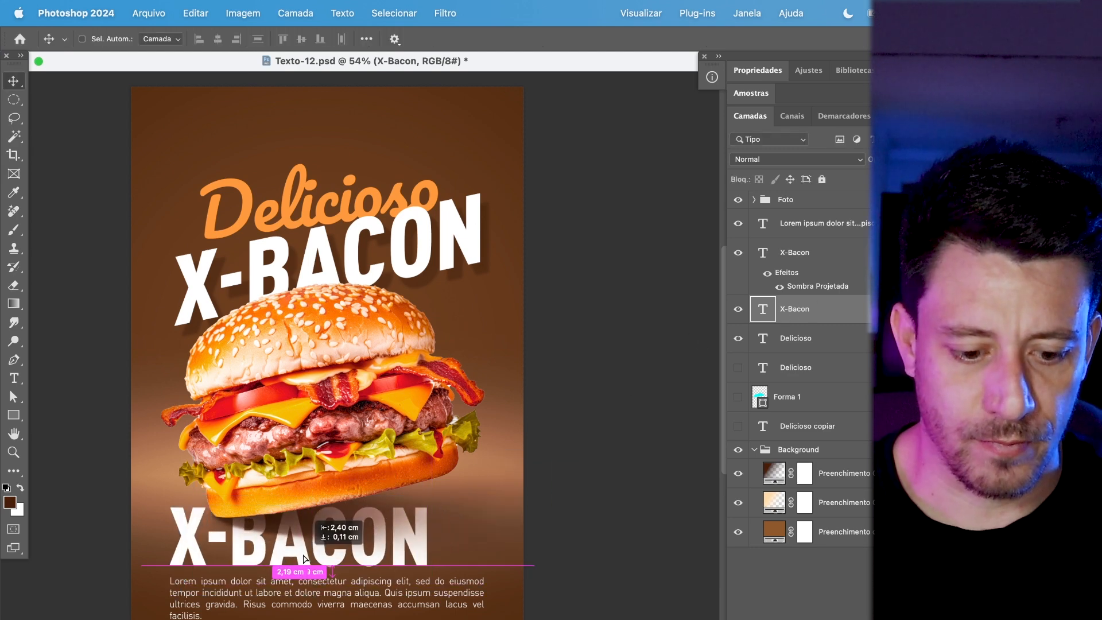
pyautogui.moveTo(430, 495); pyautogui.dragTo(485, 475)
pyautogui.press('Return')
pyautogui.moveTo(457, 519); pyautogui.dragTo(454, 532)
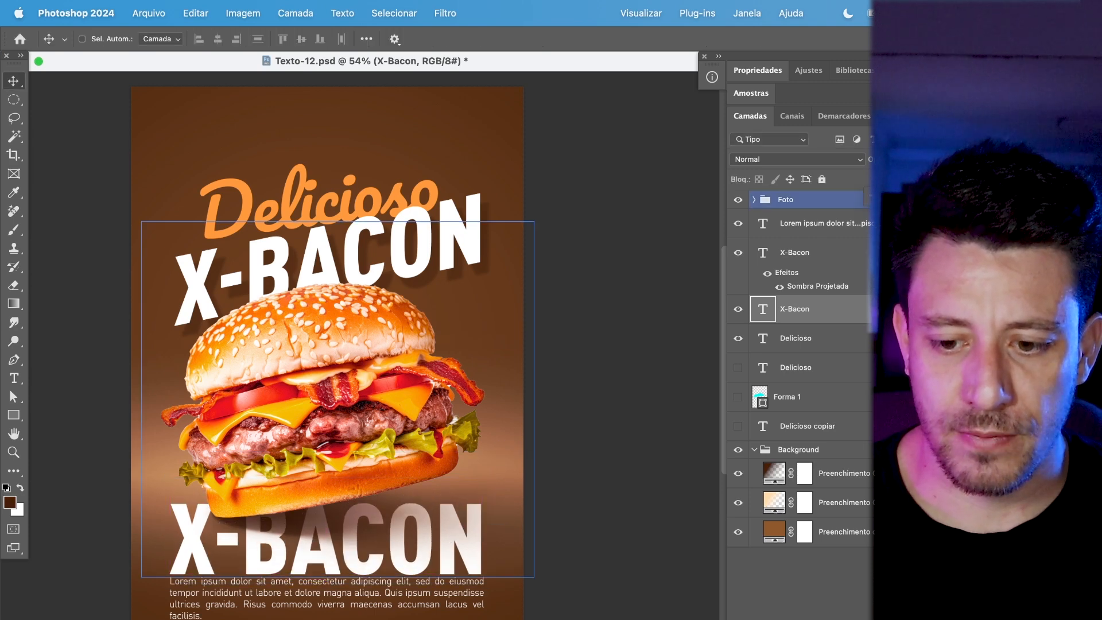
pyautogui.press('2')
pyautogui.press('1')
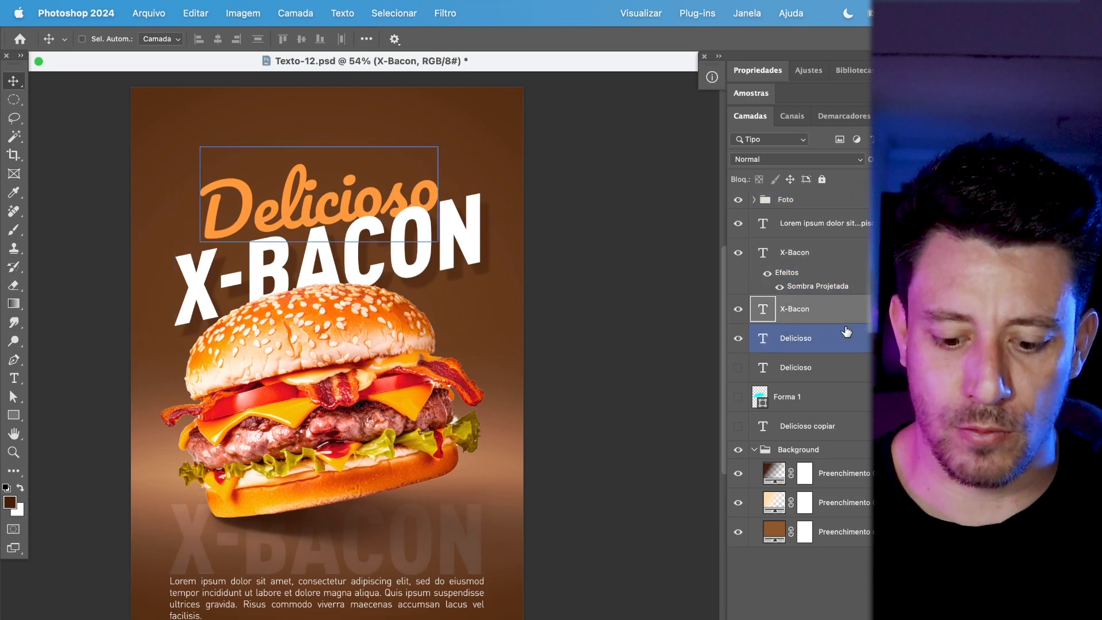
# - Duplicate the faded X-BACON layer above the Foto group, restore its full opacity and replace its text with 39,90
pyautogui.press('super+j')
pyautogui.moveTo(844, 313); pyautogui.dragTo(833, 237)
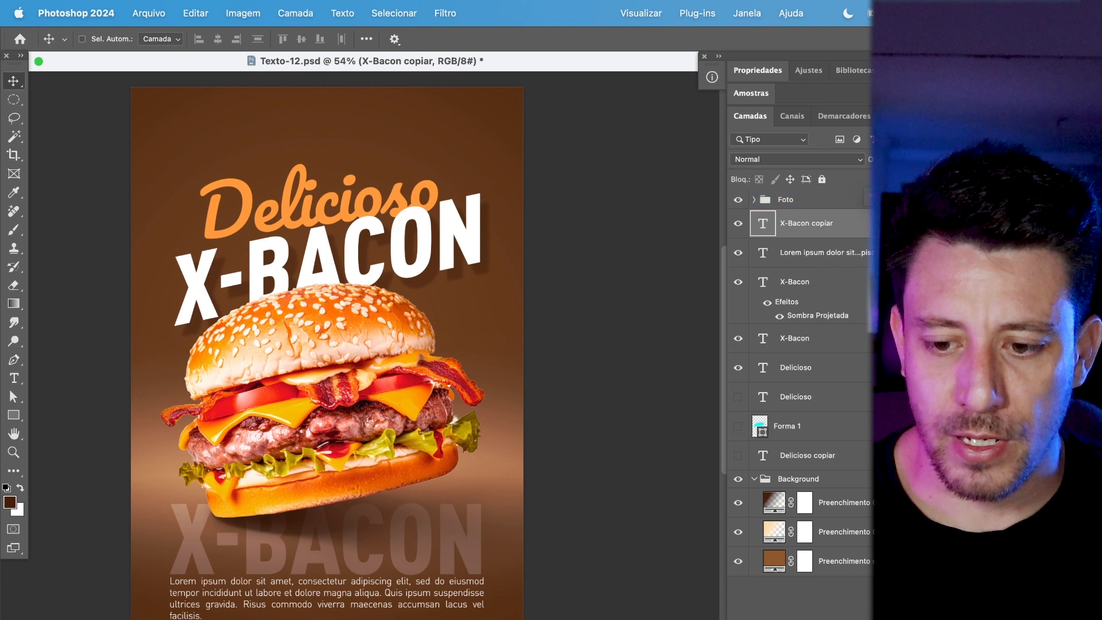
pyautogui.press('0')
pyautogui.moveTo(829, 224); pyautogui.dragTo(829, 198)
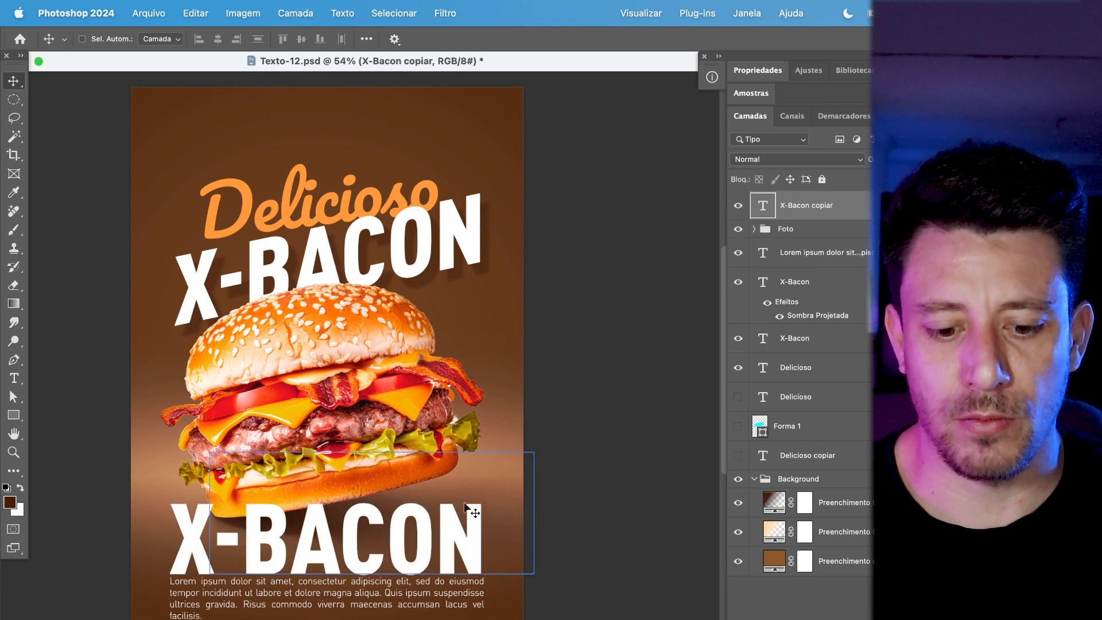
pyautogui.press('t')
pyautogui.doubleClick(451, 527)
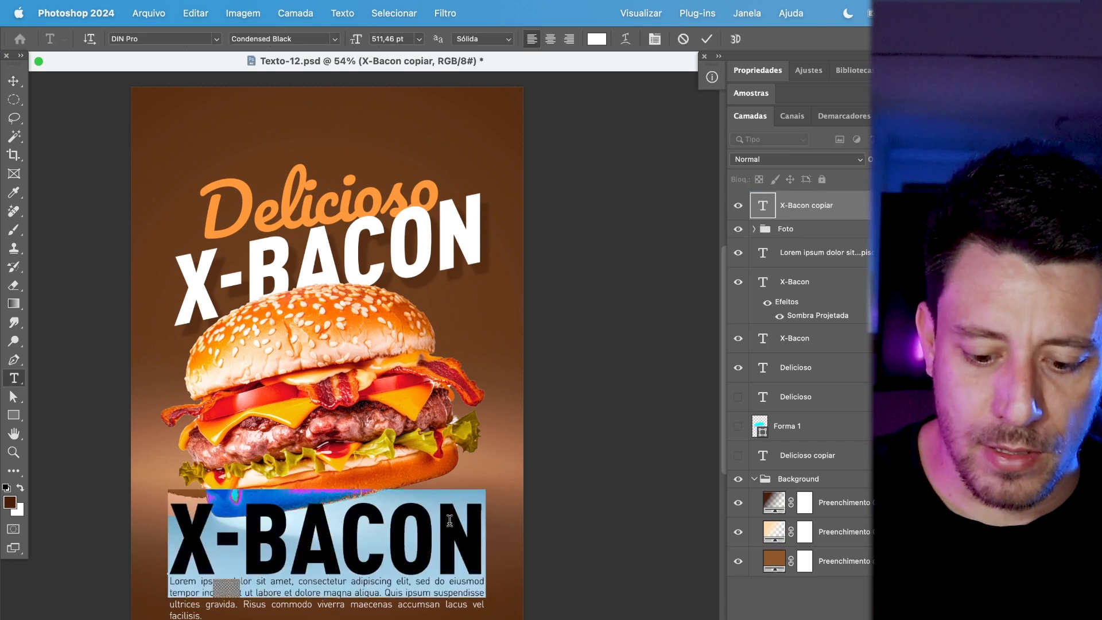
pyautogui.write('39,90')
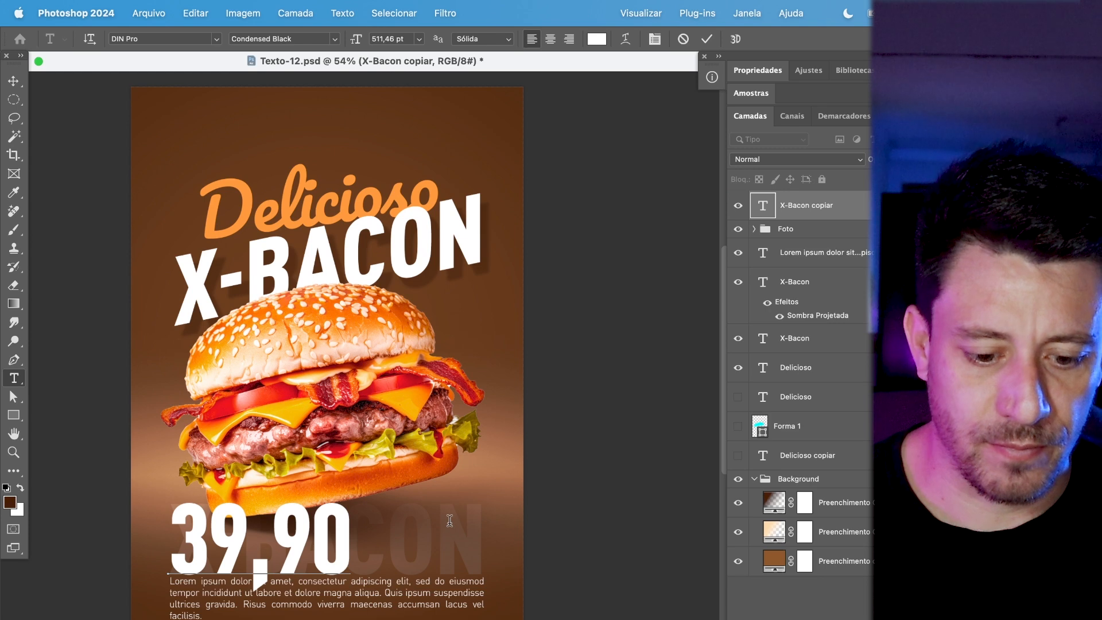
# - Set the comma in 39,90 to the Amino-Alt Regular font and centre the price below the burger
pyautogui.moveTo(242, 548); pyautogui.dragTo(281, 551)
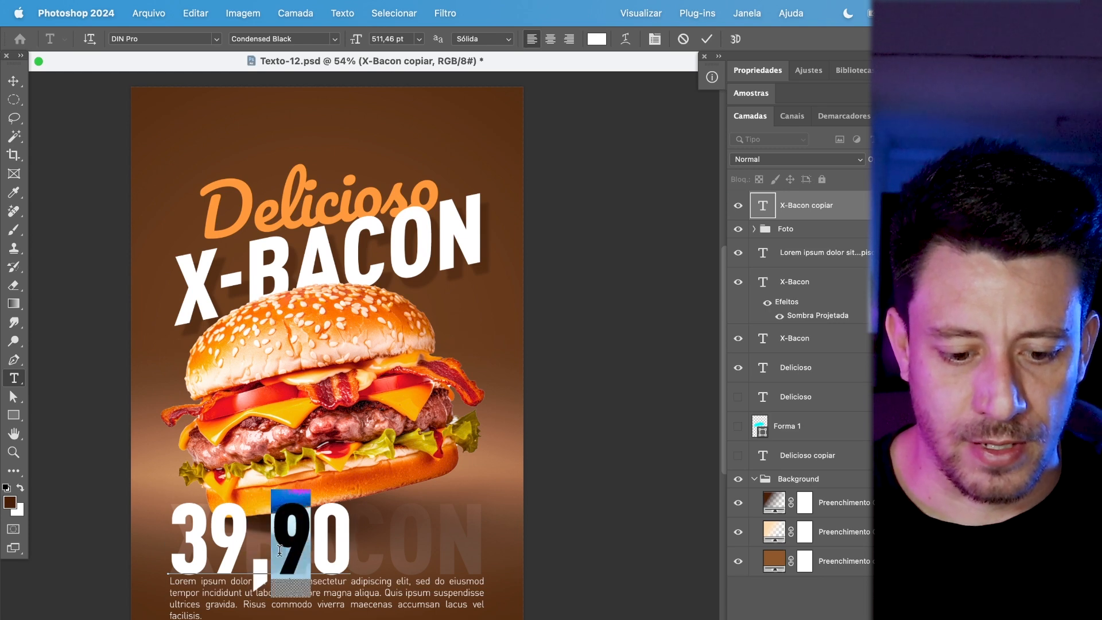
pyautogui.click(268, 552)
pyautogui.hotkey('shift', 'Left')
pyautogui.press('super+t')
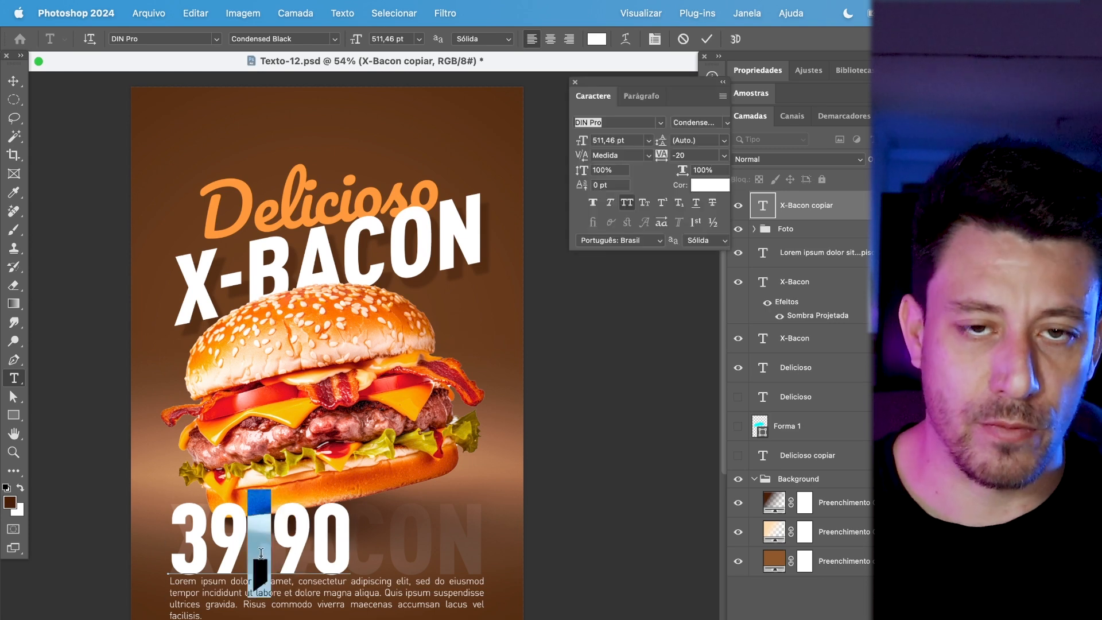
pyautogui.click(662, 123)
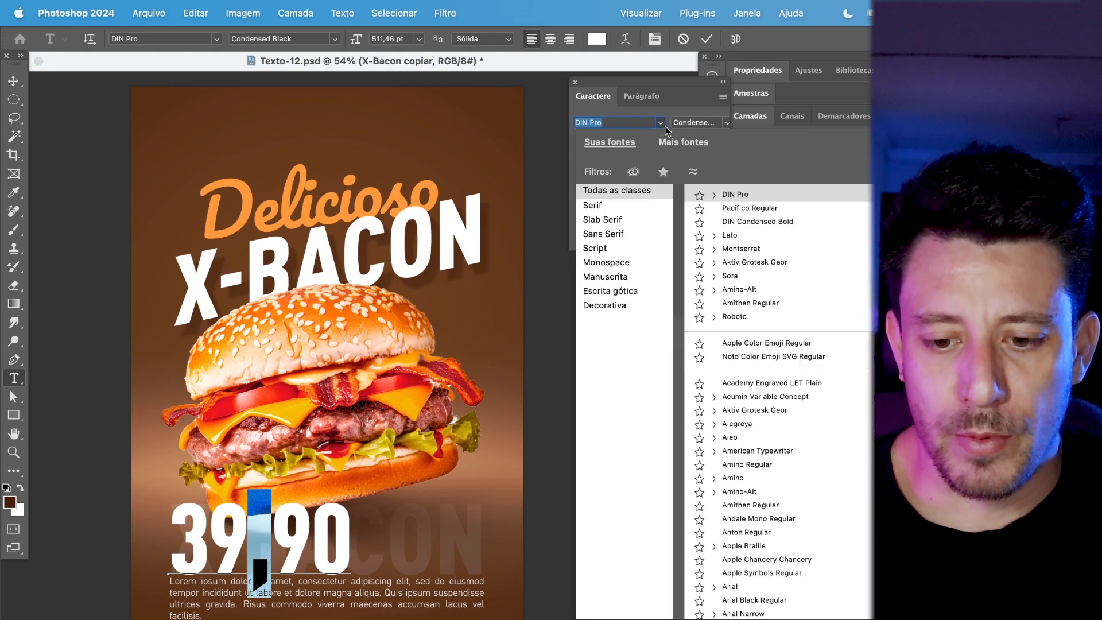
pyautogui.click(767, 290)
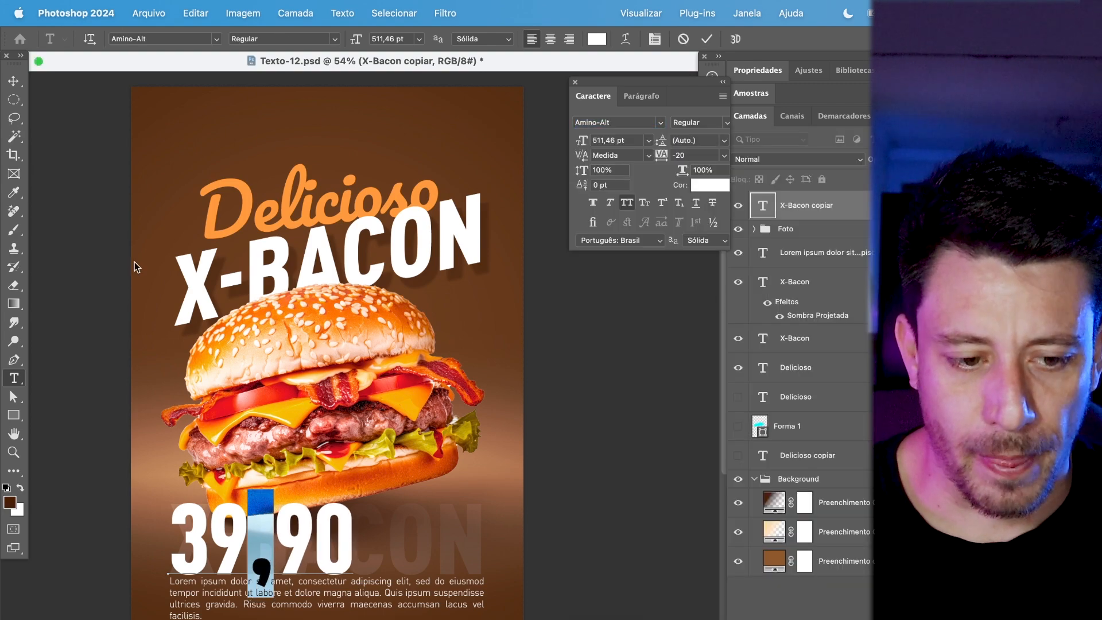
pyautogui.click(14, 81)
pyautogui.moveTo(228, 478); pyautogui.dragTo(290, 470)
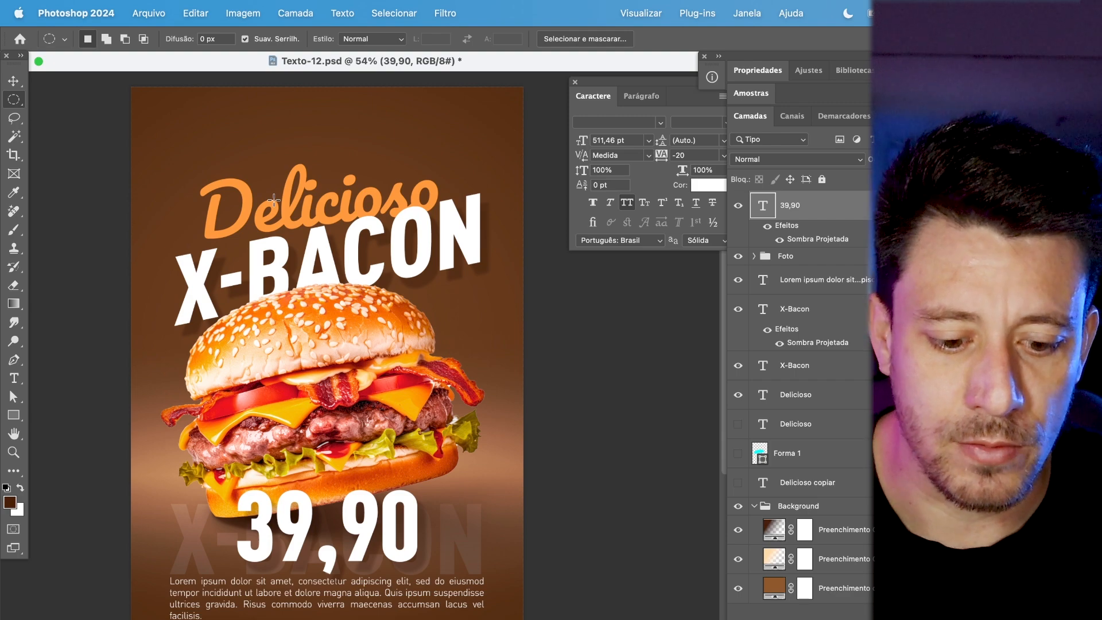
# - Review the DIN Pro font styles available for the slanted X-BACON title
pyautogui.press('t')
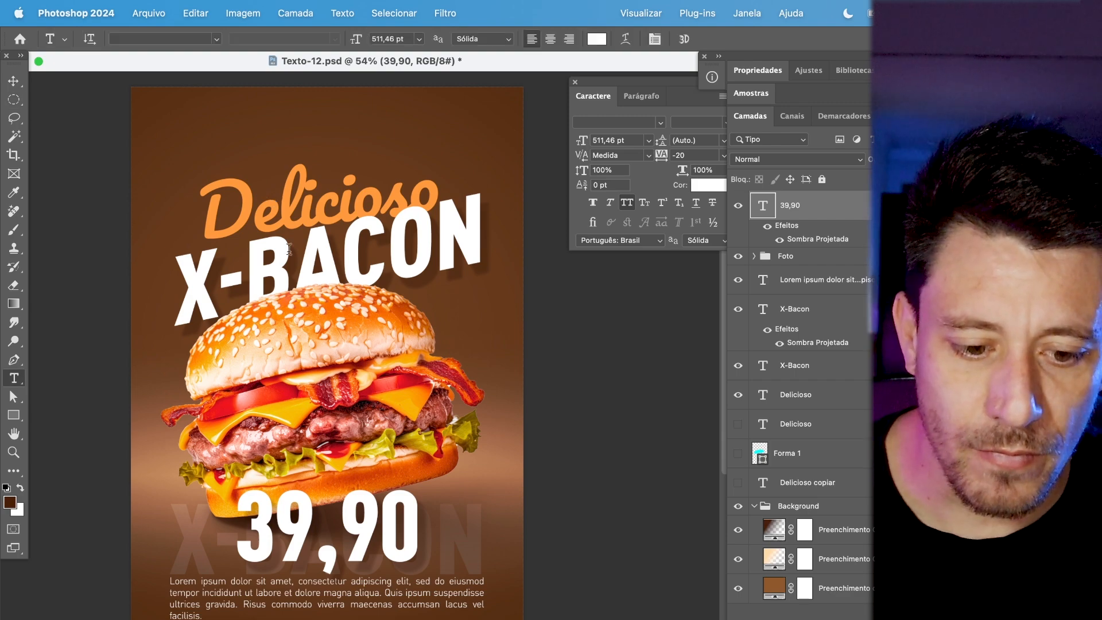
pyautogui.click(289, 249)
pyautogui.hotkey('ctrl', 'a')
pyautogui.click(706, 123)
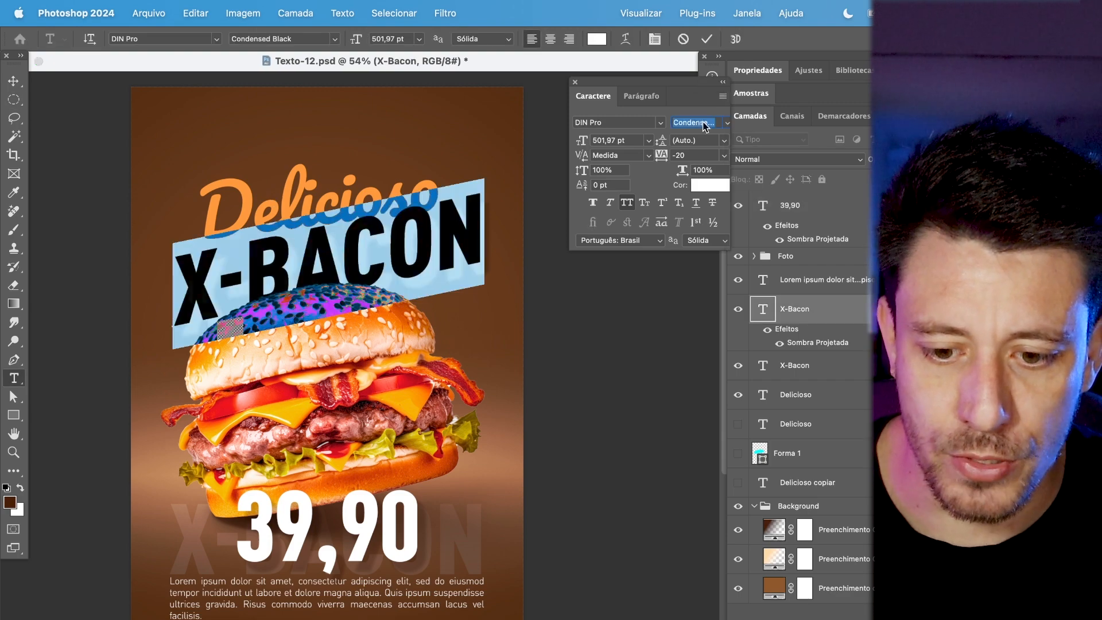
pyautogui.click(727, 123)
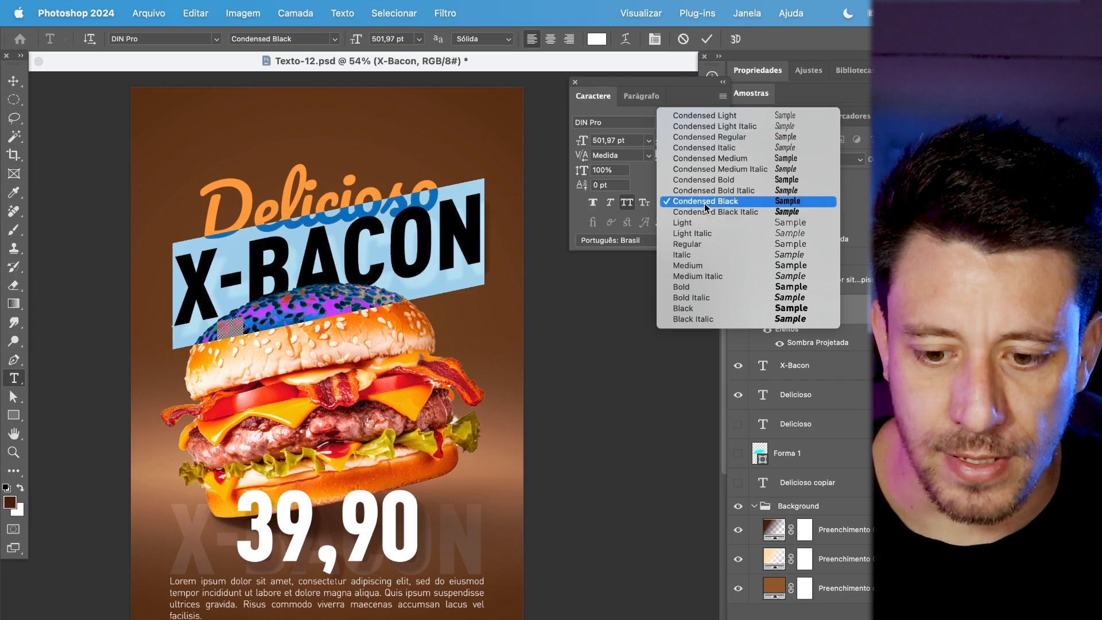
pyautogui.click(331, 591)
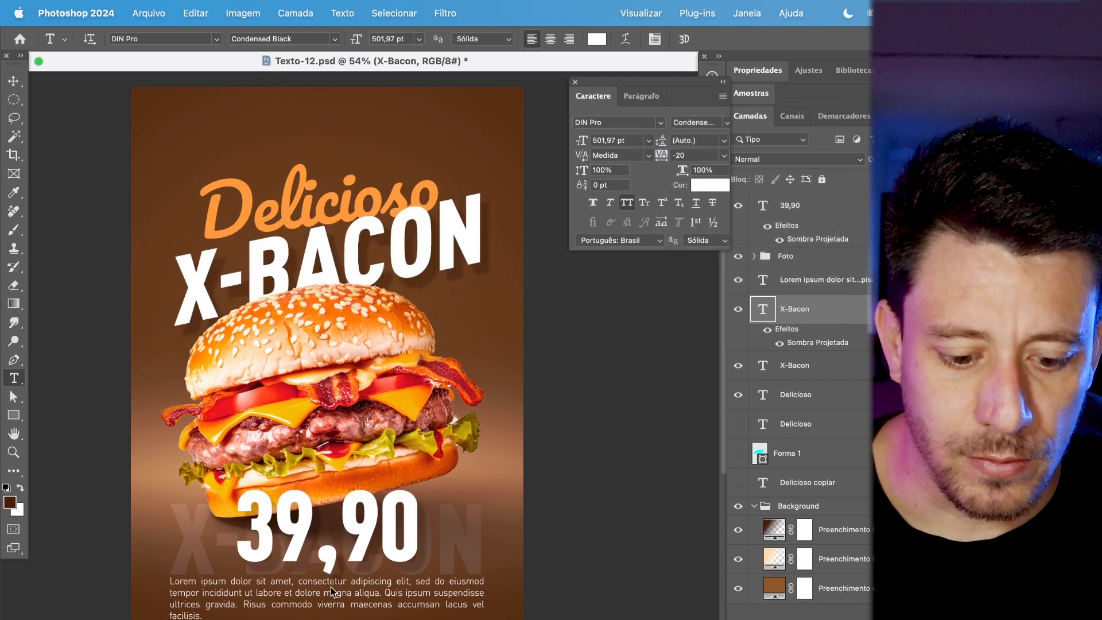
# - Check which DIN Pro font style the Lorem ipsum paragraph uses
pyautogui.click(332, 591)
pyautogui.tripleClick(332, 591)
pyautogui.hotkey('ctrl', 'a')
pyautogui.click(727, 122)
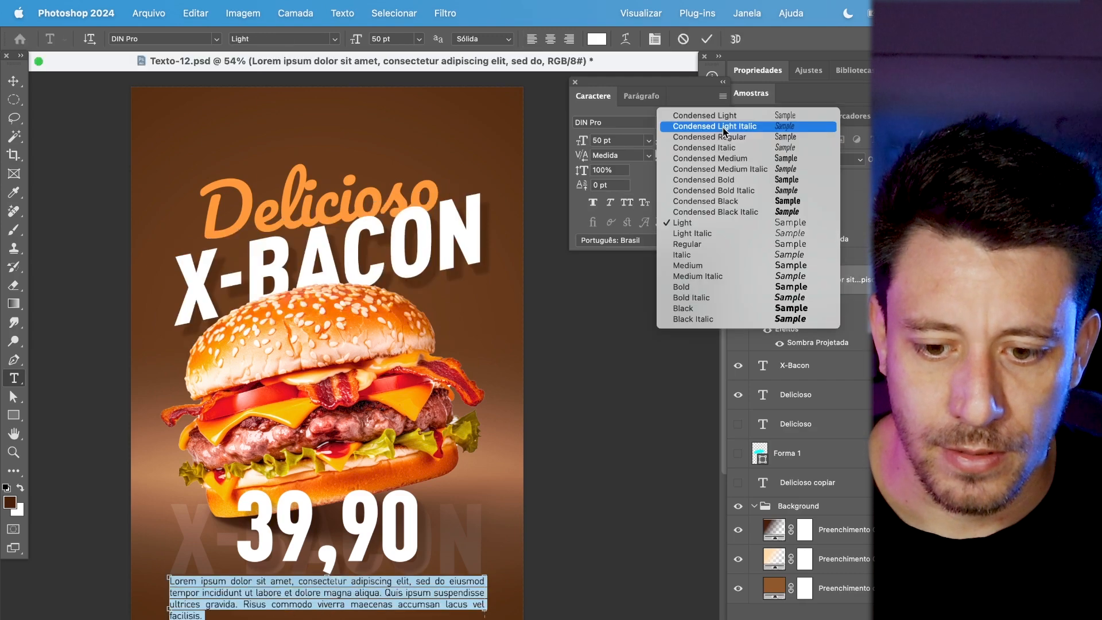
pyautogui.click(742, 414)
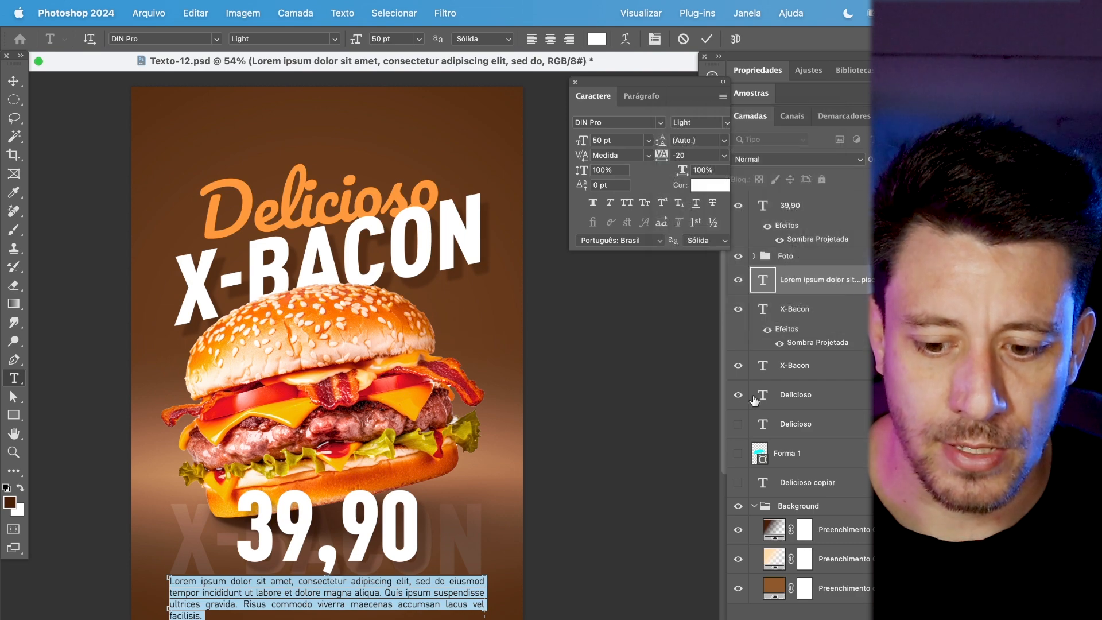
# - Enlarge the slanted X-BACON title to about 131% from its centre so that it spans the page width
pyautogui.click(809, 320)
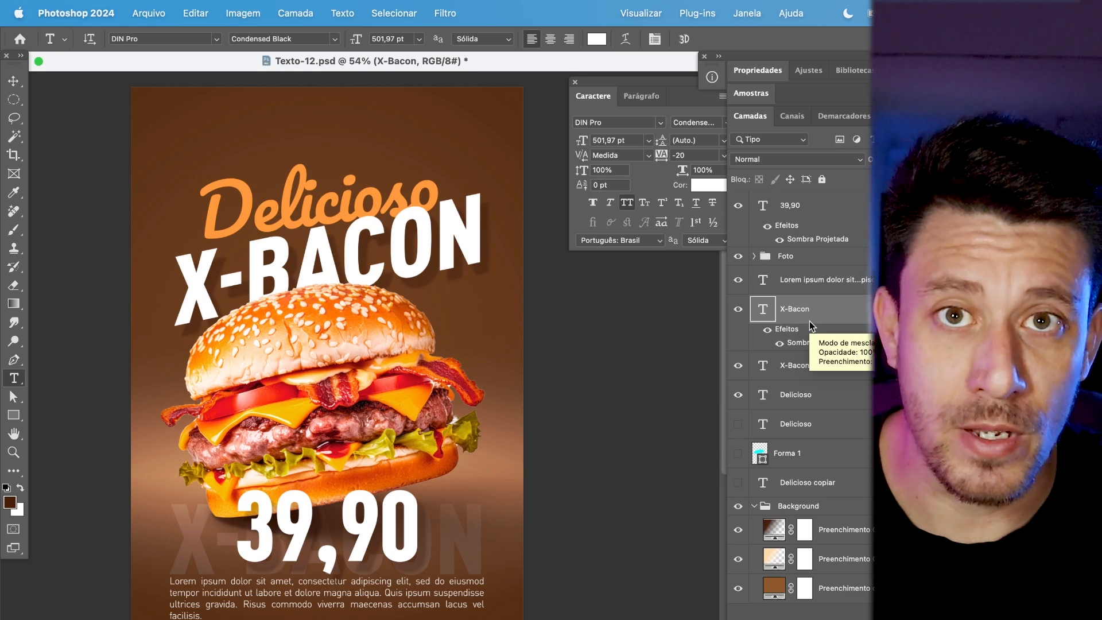
pyautogui.click(13, 81)
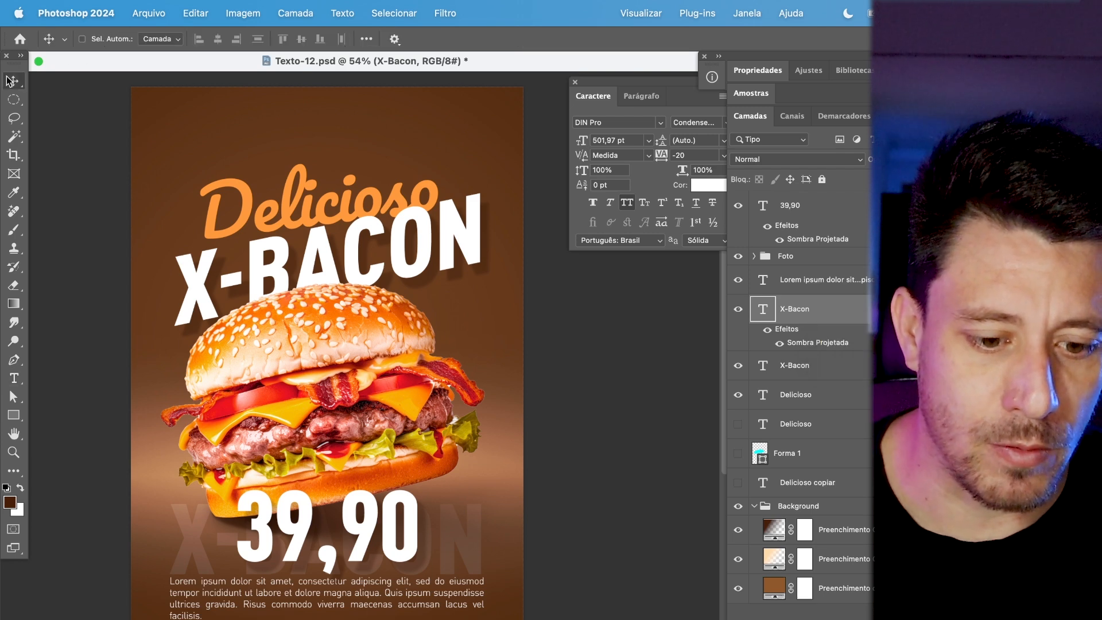
pyautogui.hotkey('ctrl', 't')
pyautogui.moveTo(481, 325); pyautogui.dragTo(533, 376)
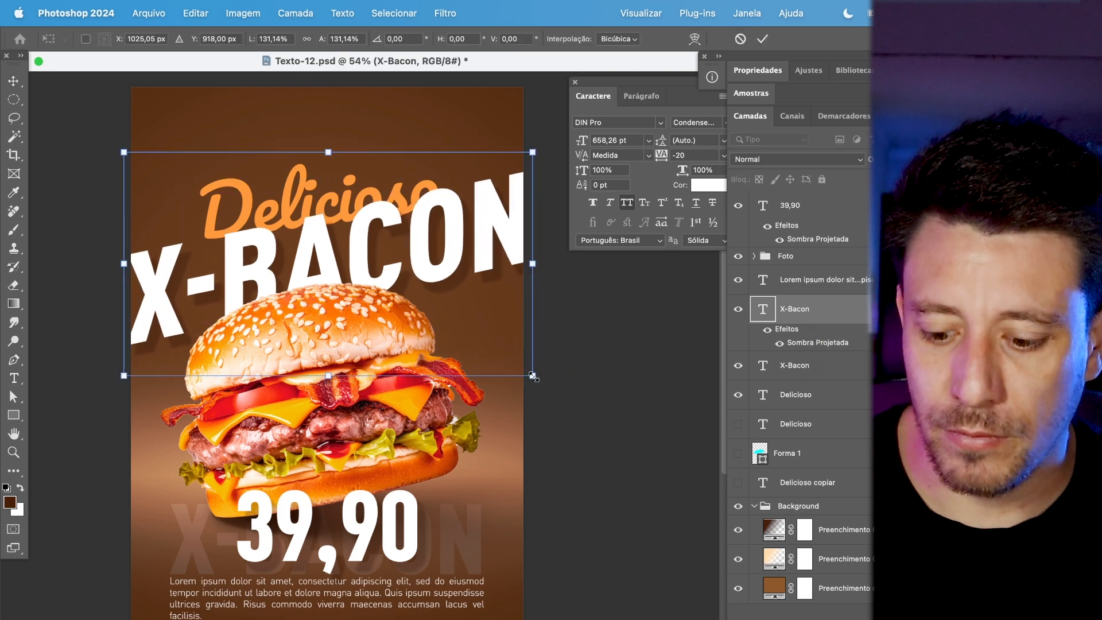
pyautogui.press('Return')
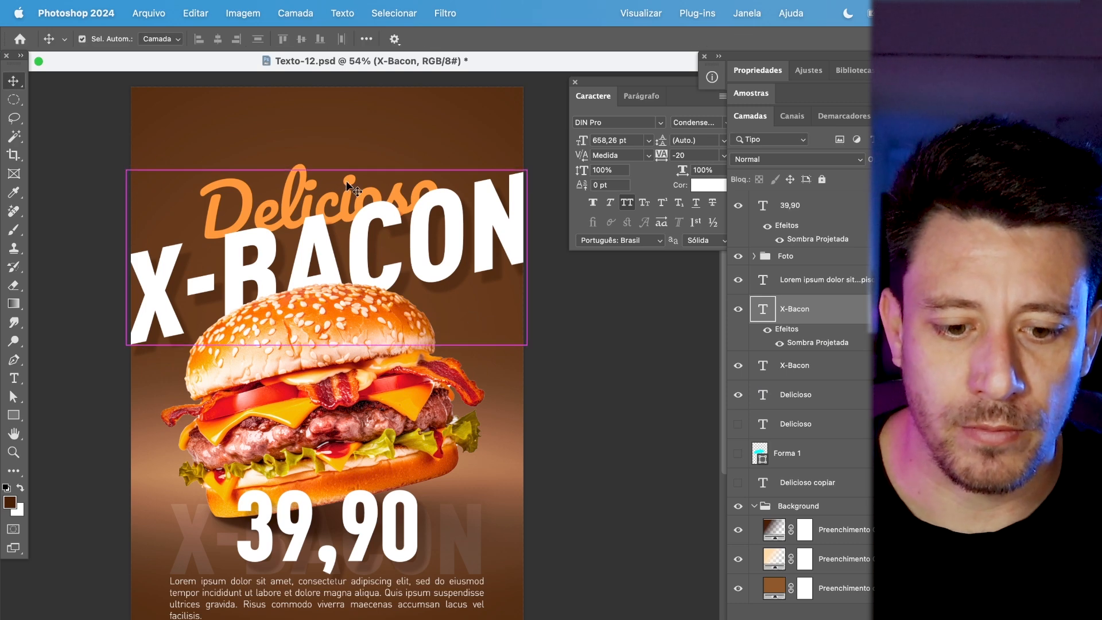
# - Shrink the orange Delicioso title from its centre to about 310 pt
pyautogui.hotkey('ctrl', 't')
pyautogui.click(807, 366)
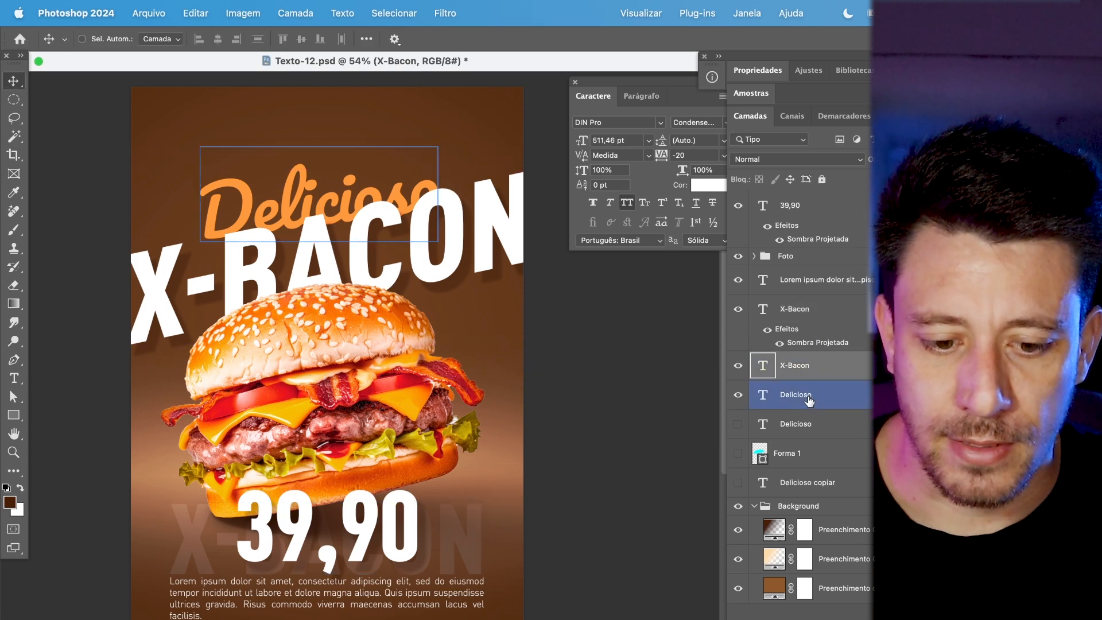
pyautogui.click(815, 386)
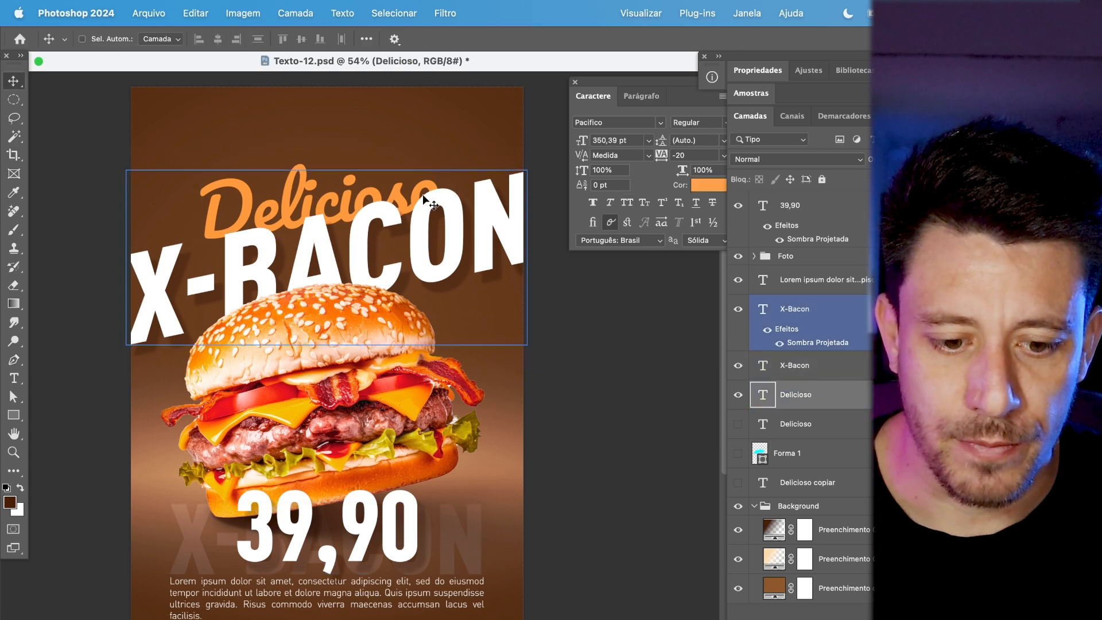
pyautogui.hotkey('ctrl', 't')
pyautogui.moveTo(443, 148); pyautogui.dragTo(422, 154)
pyautogui.press('Return')
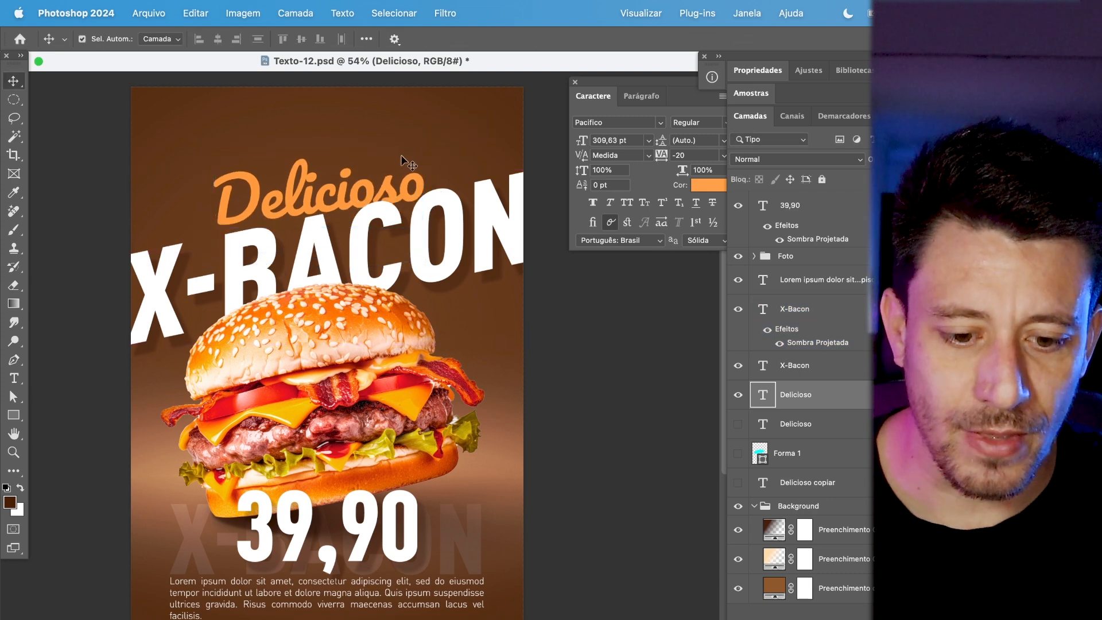
# - Enlarge the Delicioso title from its centre to about 199% so that it spans the page width
pyautogui.hotkey('ctrl', 't')
pyautogui.moveTo(426, 248); pyautogui.dragTo(524, 320)
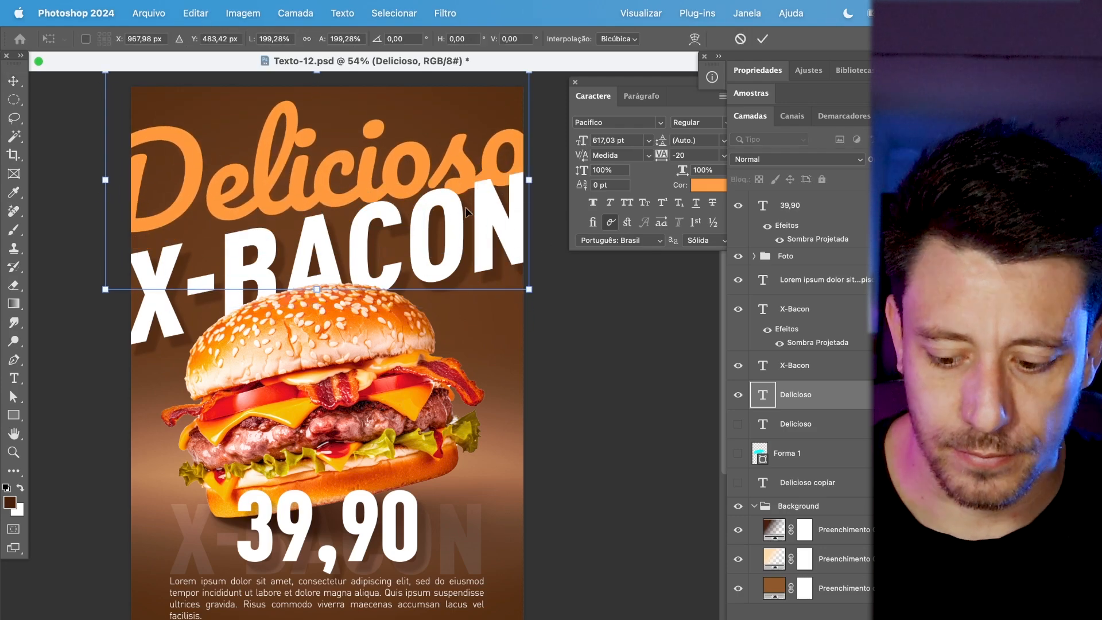
pyautogui.press('Return')
# - Enlarge the 39,90 price from its centre to about 1071 pt and shift it slightly left to the page edge
pyautogui.keyDown('ctrl'); pyautogui.click(327, 528); pyautogui.keyUp('ctrl')
pyautogui.hotkey('ctrl', 't')
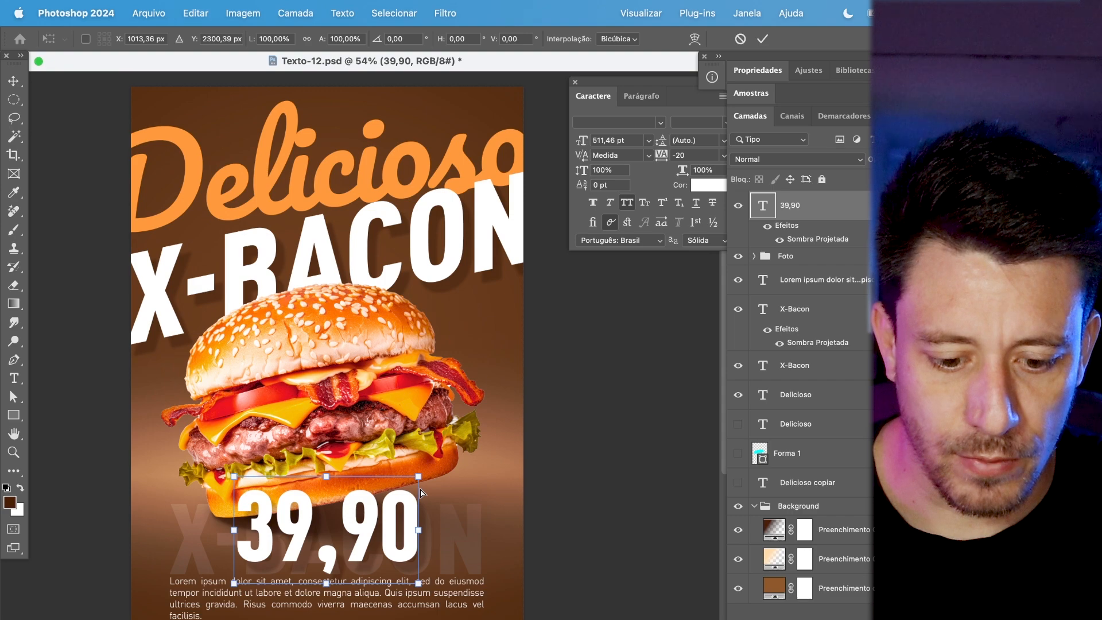
pyautogui.moveTo(419, 476); pyautogui.dragTo(528, 420)
pyautogui.press('Return')
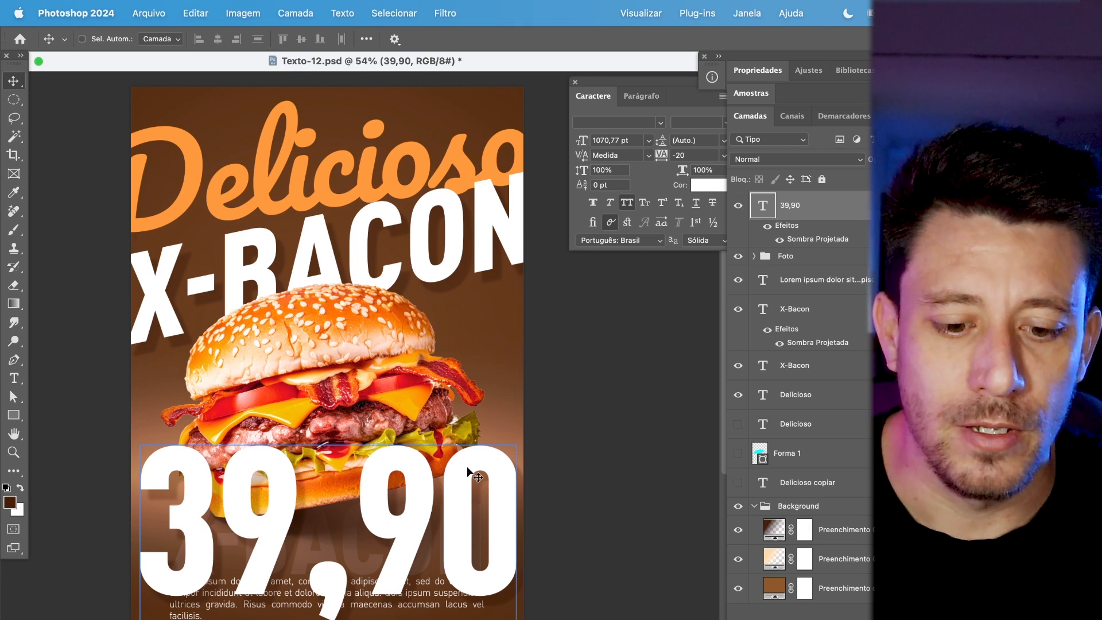
pyautogui.moveTo(467, 466); pyautogui.dragTo(454, 465)
# - Set the fill opacity of the large Delicioso title to 0%, keeping its text unedited
pyautogui.doubleClick(412, 153)
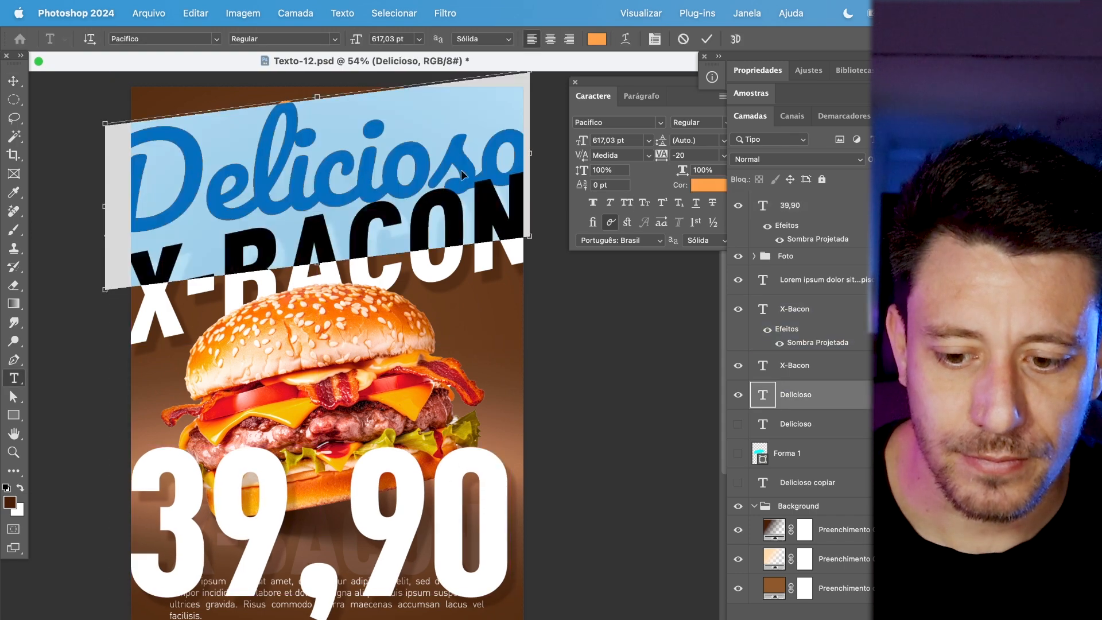
pyautogui.click(13, 81)
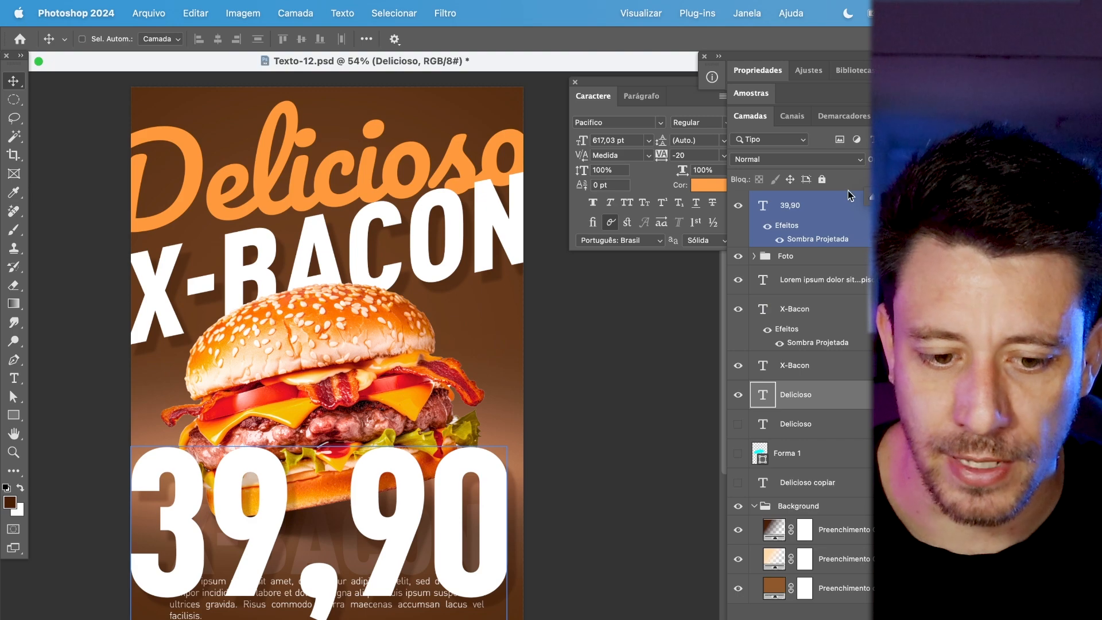
pyautogui.press('0')
pyautogui.press('0')
# - Give the Delicioso title a 7 px centred stroke in yellow e5bc18 and move the title slightly down
pyautogui.doubleClick(873, 400)
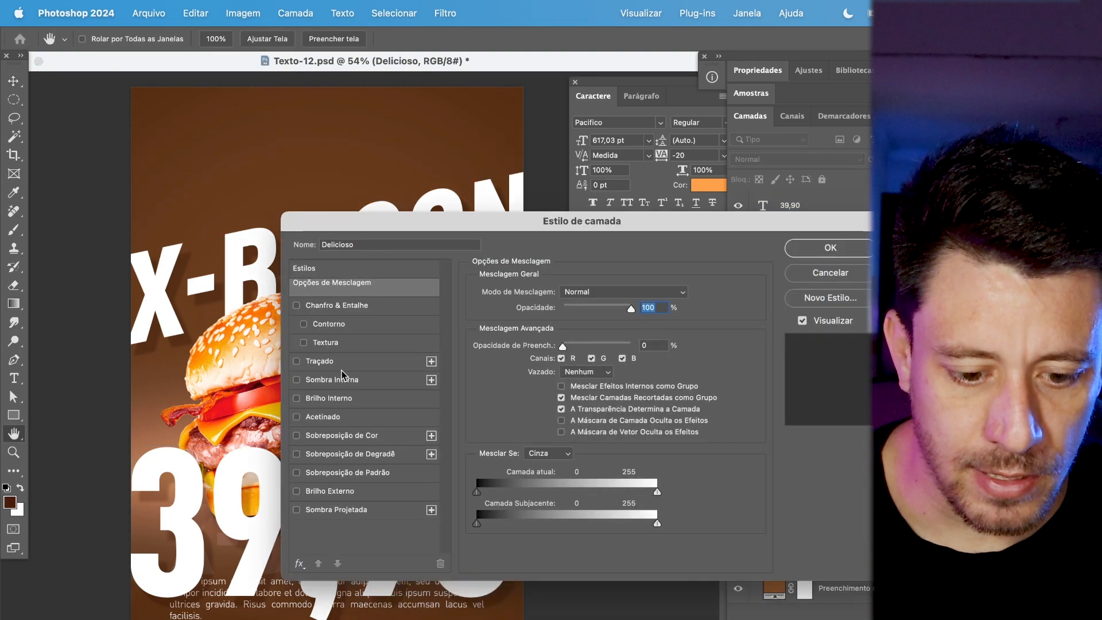
pyautogui.click(329, 363)
pyautogui.click(511, 399)
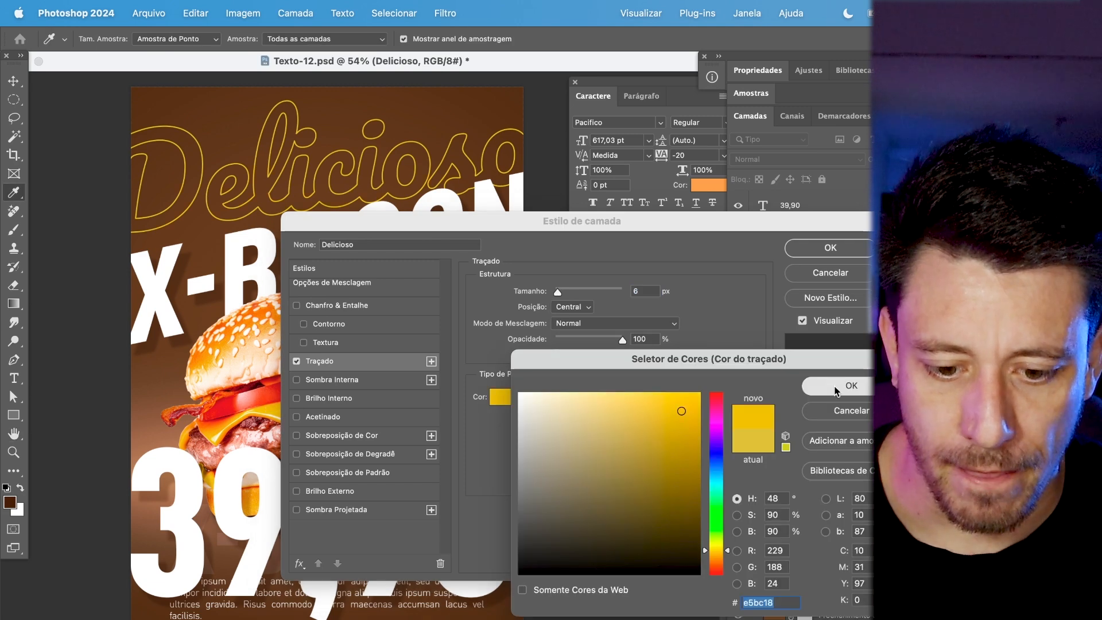
pyautogui.click(851, 385)
pyautogui.click(582, 307)
pyautogui.click(583, 308)
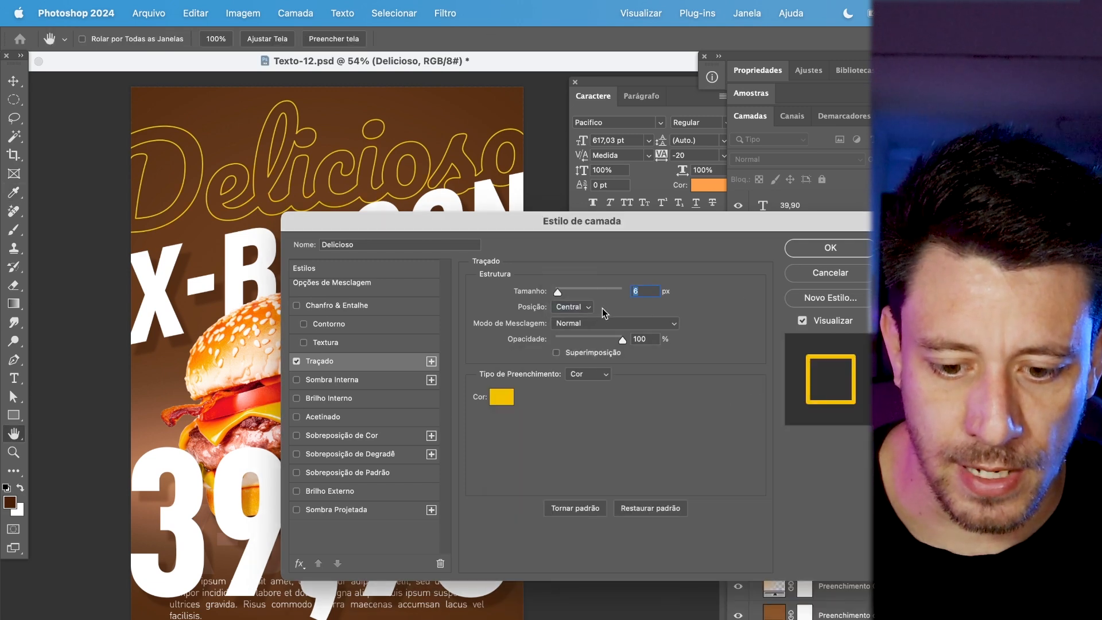
pyautogui.click(655, 291)
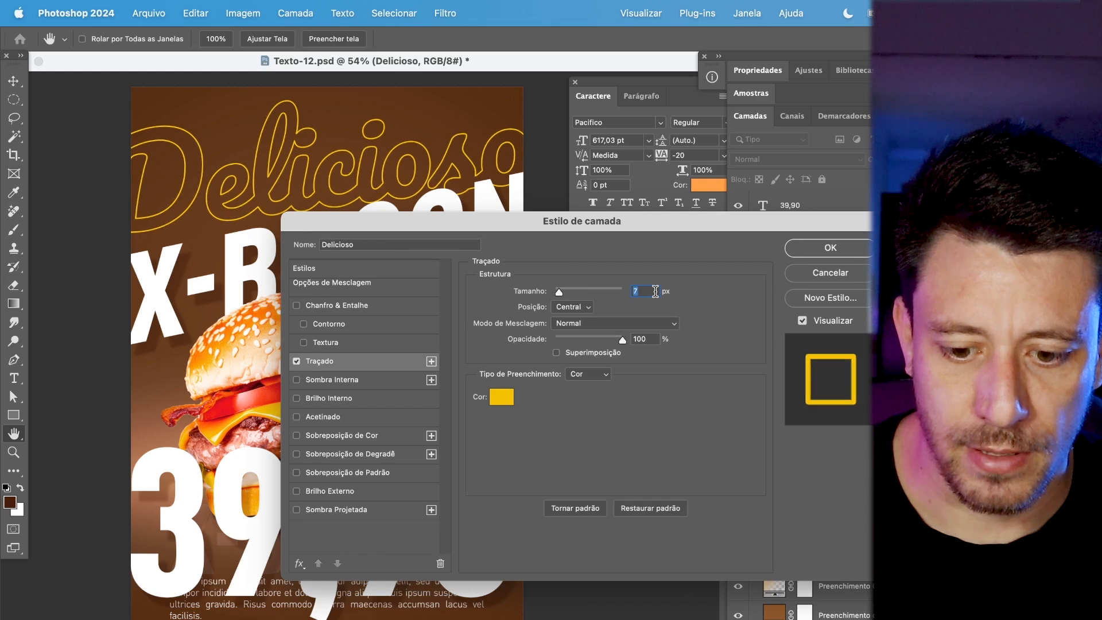
pyautogui.press('Return')
pyautogui.moveTo(373, 123); pyautogui.dragTo(374, 138)
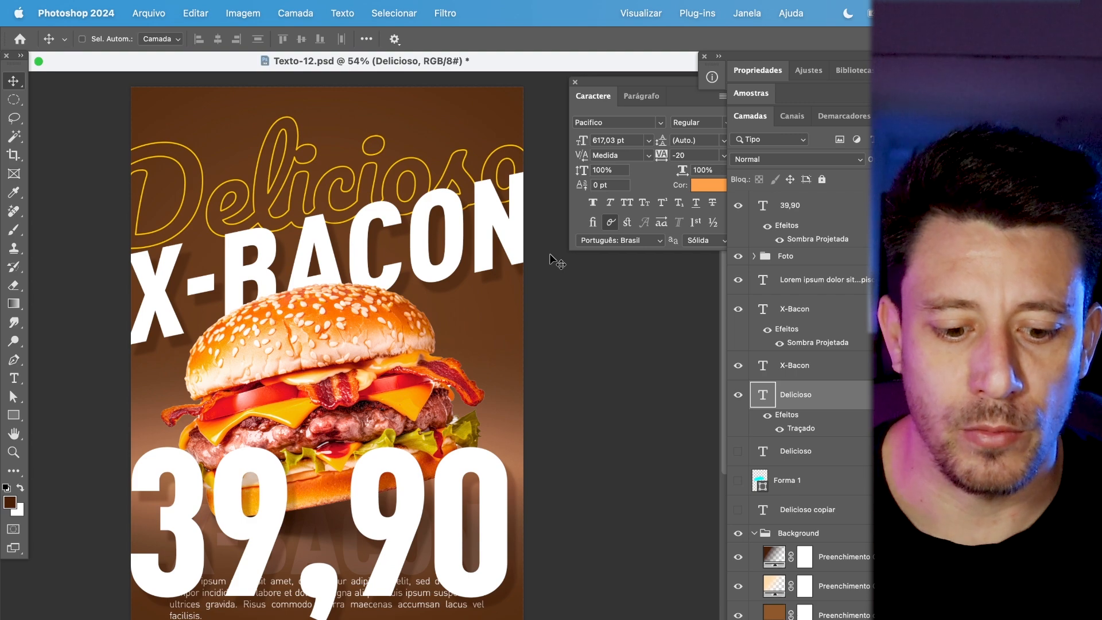
# - Scale the 39,90 price down from its centre to about 51%
pyautogui.keyDown('super'); pyautogui.click(438, 522); pyautogui.keyUp('super')
pyautogui.press('super+t')
pyautogui.moveTo(511, 418); pyautogui.dragTo(390, 429)
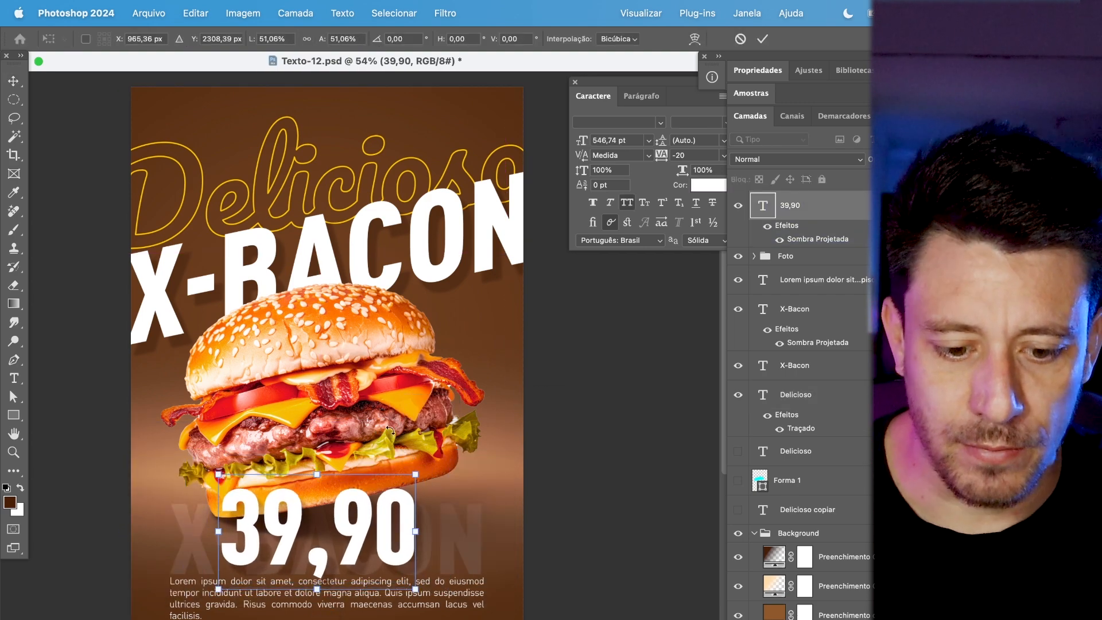
pyautogui.press('Return')
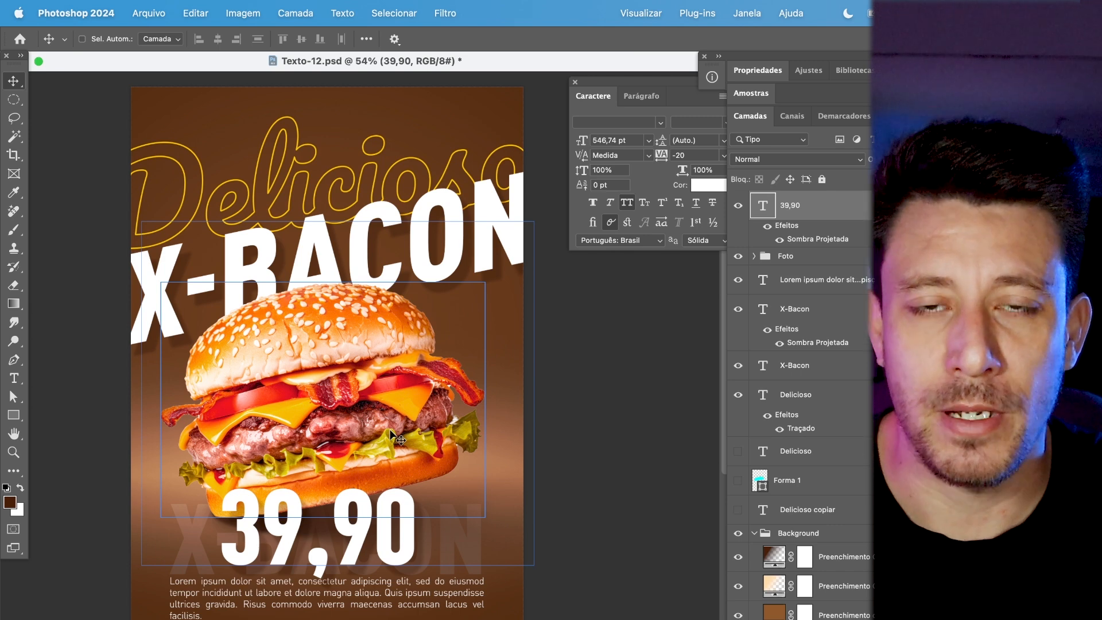
# - Widen the Lorem ipsum paragraph's text box evenly on both sides and nudge the paragraph down, away from the price
pyautogui.press('t')
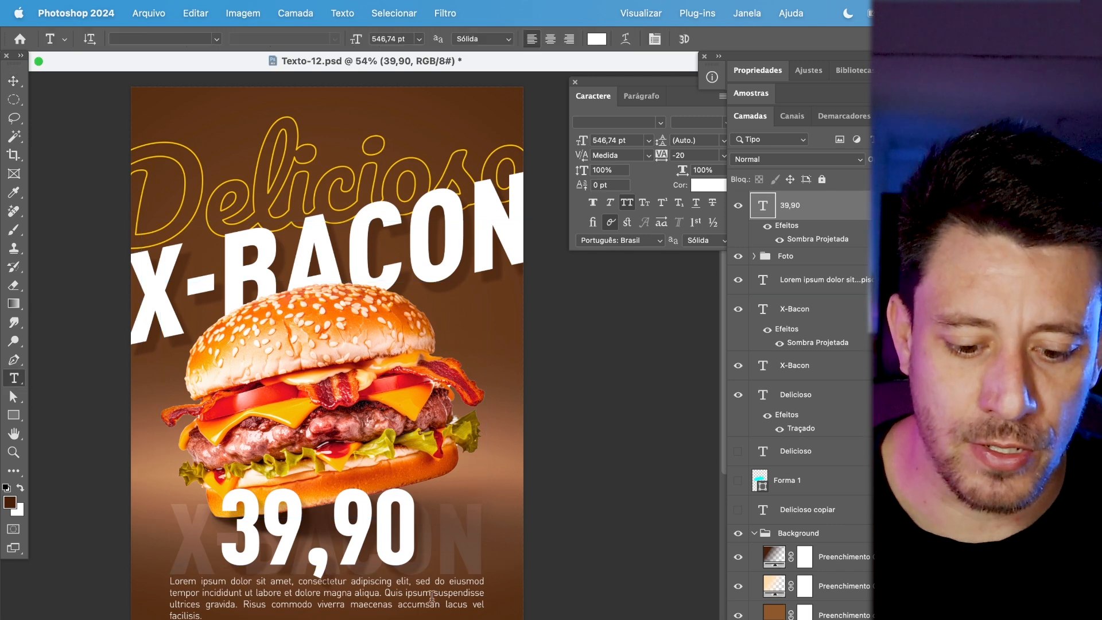
pyautogui.click(453, 600)
pyautogui.moveTo(486, 608)
pyautogui.mouseDown()
pyautogui.moveTo(523, 609)
pyautogui.moveTo(476, 609)
pyautogui.moveTo(504, 609)
pyautogui.mouseUp()
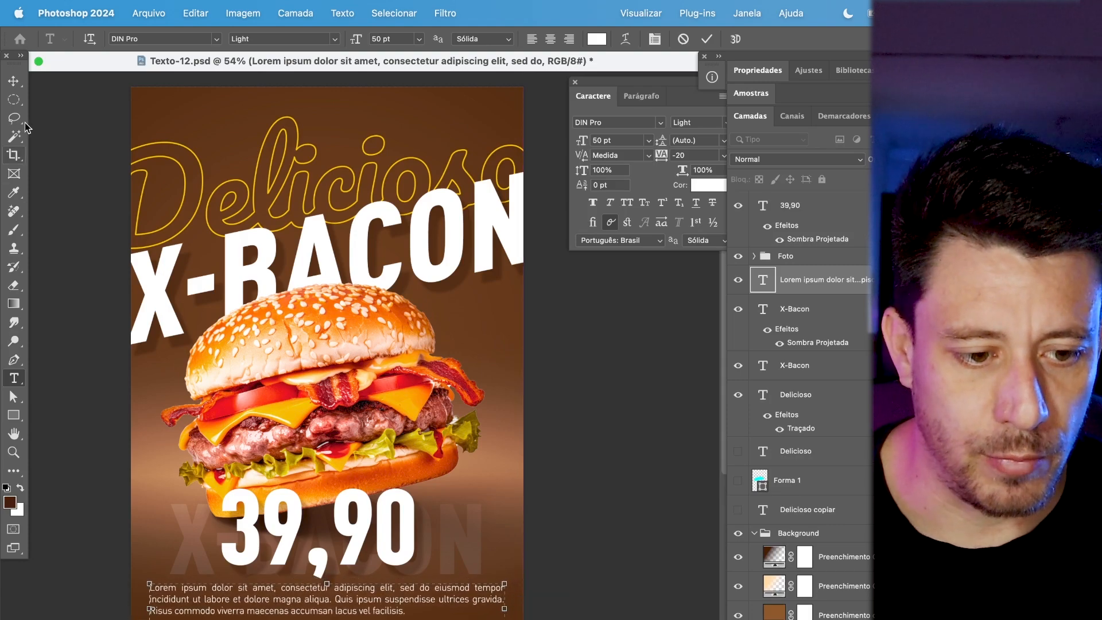
pyautogui.click(20, 82)
pyautogui.hotkey('shift', 'Down')
pyautogui.hotkey('shift', 'Down')
pyautogui.hotkey('shift', 'Down')
pyautogui.hotkey('shift', 'Down')
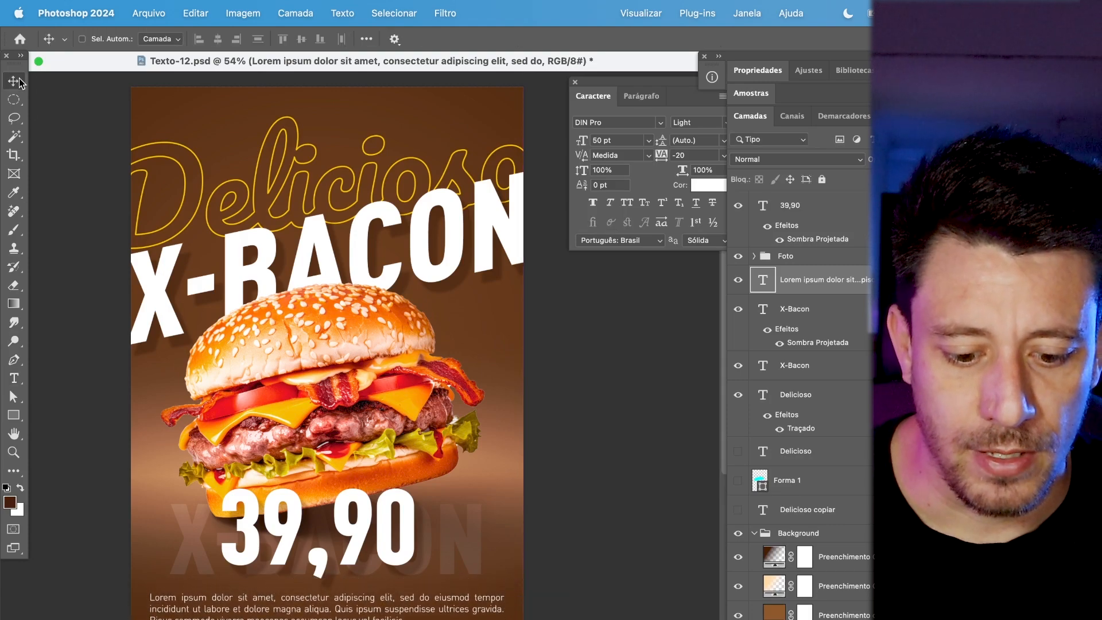